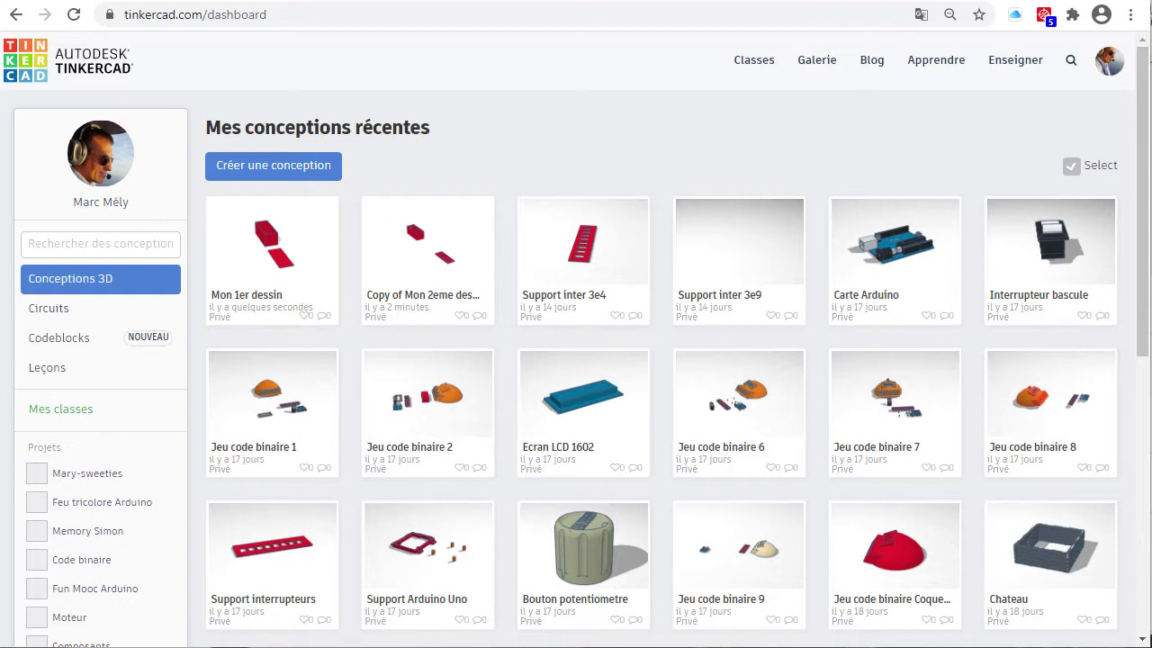
Open the "Mon 1er dessin" design for editing and look over the open box and its flat lid.
{"action": "mouse_move", "coordinate": [213, 296]}
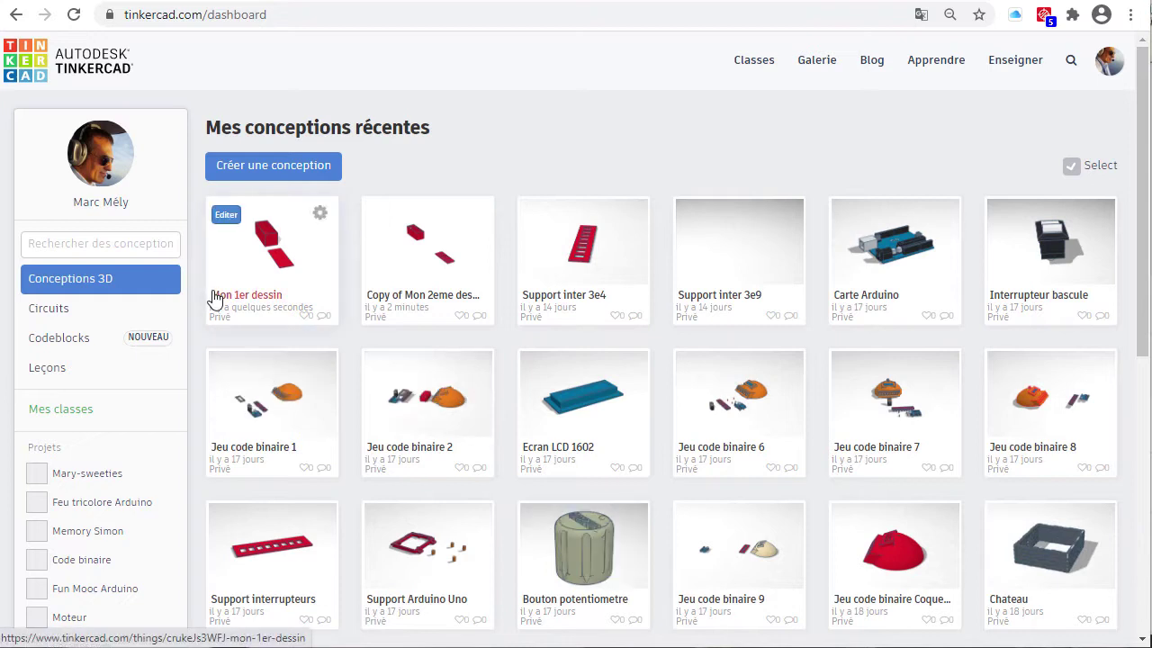
{"action": "left_click", "coordinate": [226, 216]}
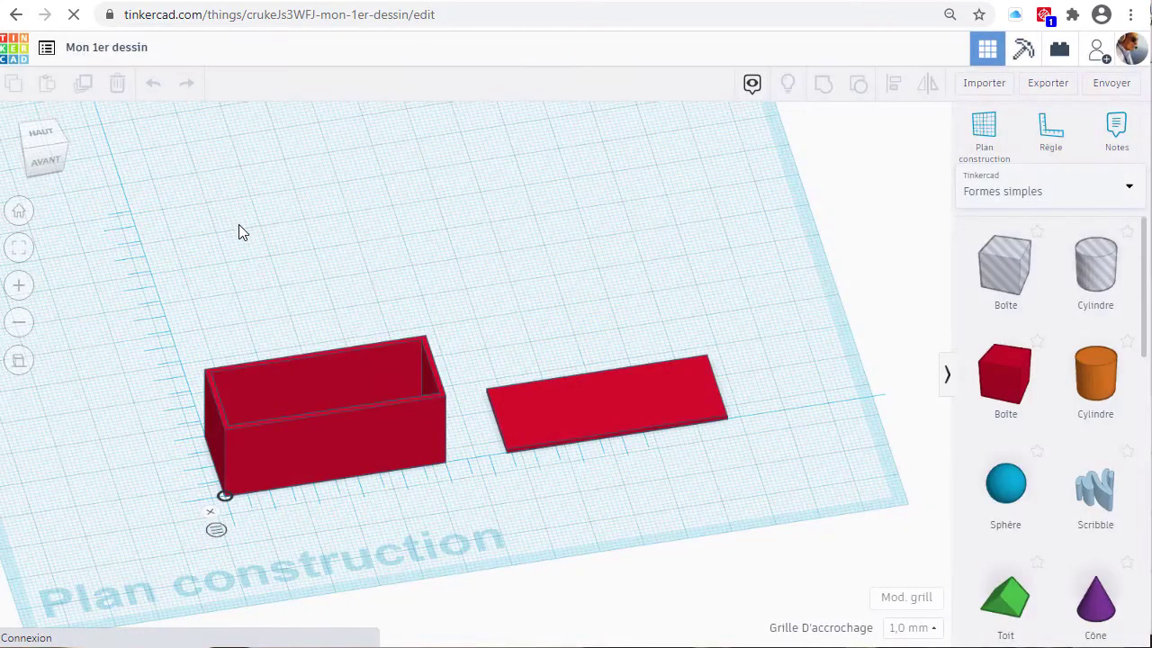
{"action": "middle_click_drag", "start_coordinate": [331, 400], "coordinate": [482, 358]}
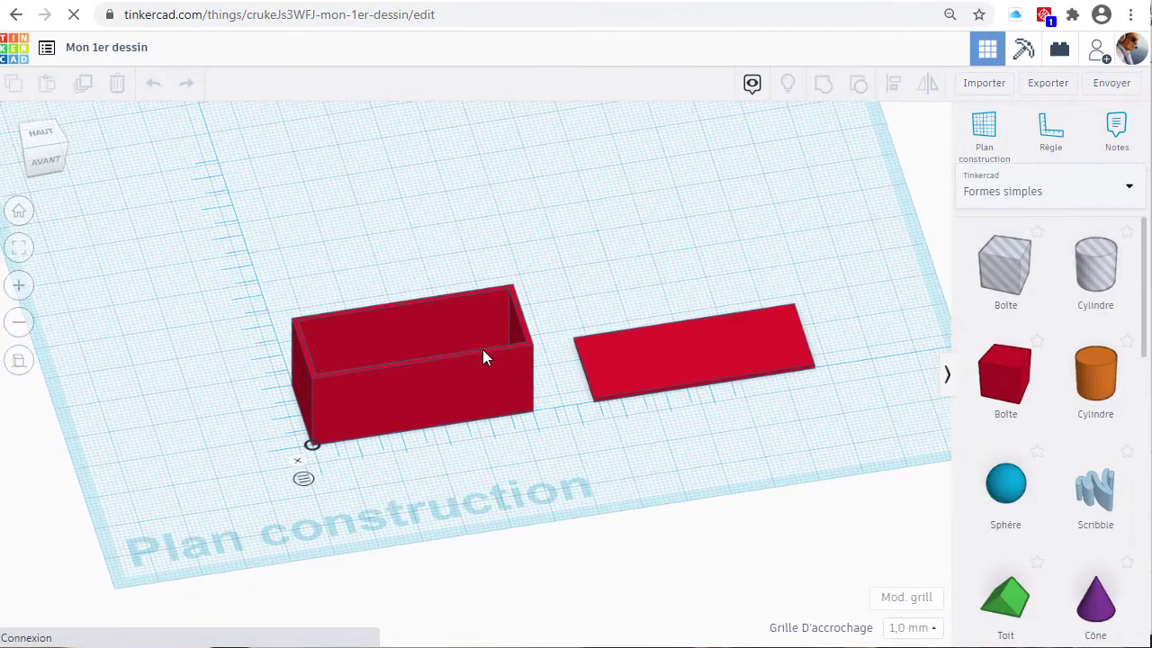
{"action": "right_click_drag", "start_coordinate": [483, 354], "coordinate": [660, 389]}
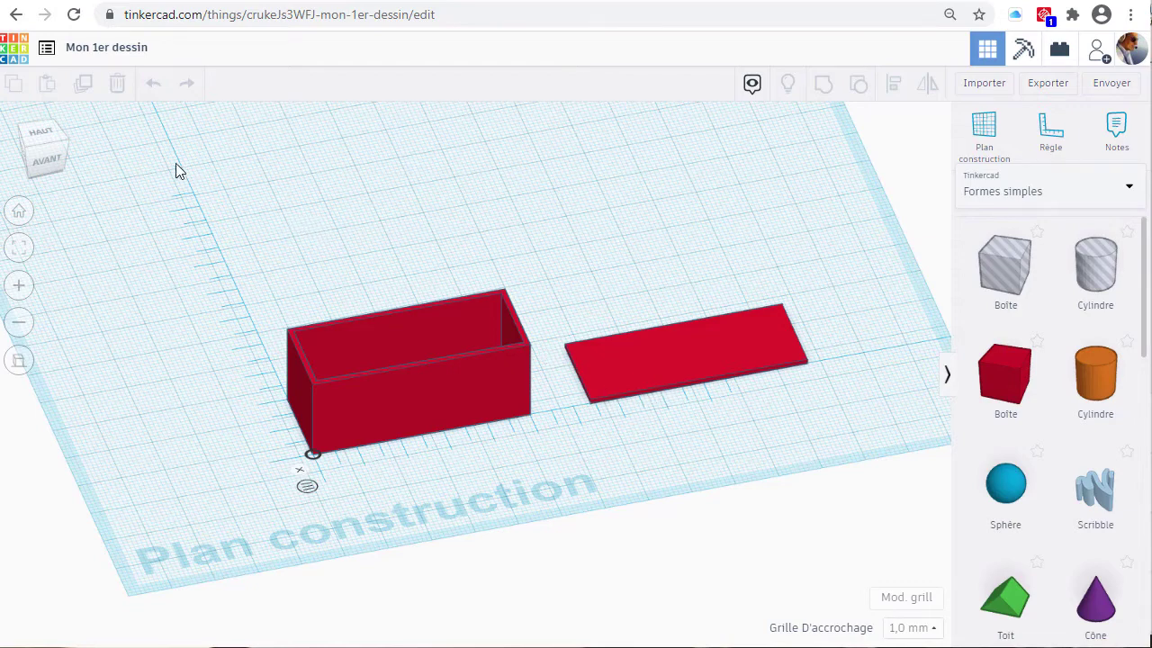
Return to the dashboard and duplicate the "Mon 1er dessin" design.
{"action": "left_click", "coordinate": [12, 59]}
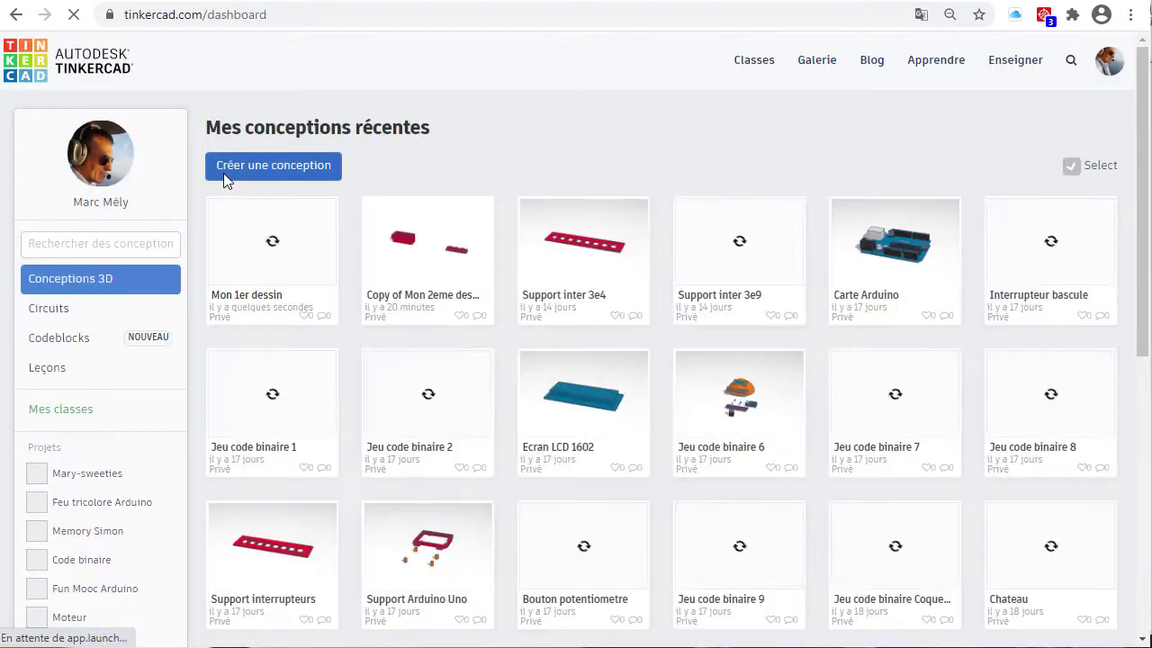
{"action": "mouse_move", "coordinate": [321, 218]}
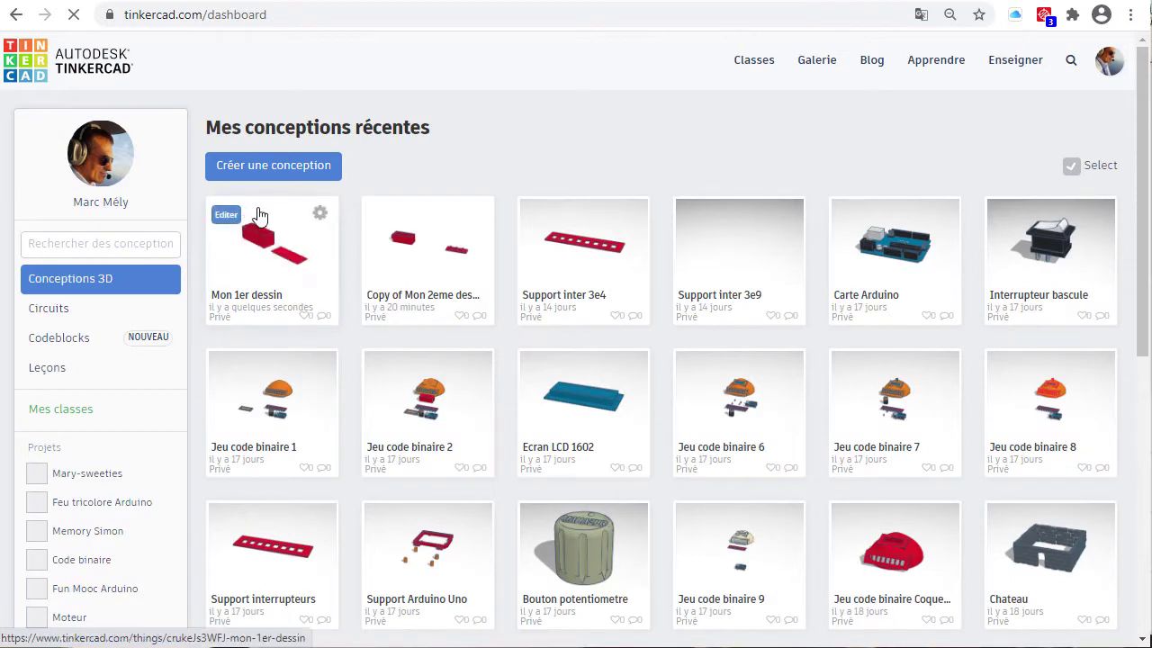
{"action": "left_click", "coordinate": [321, 218]}
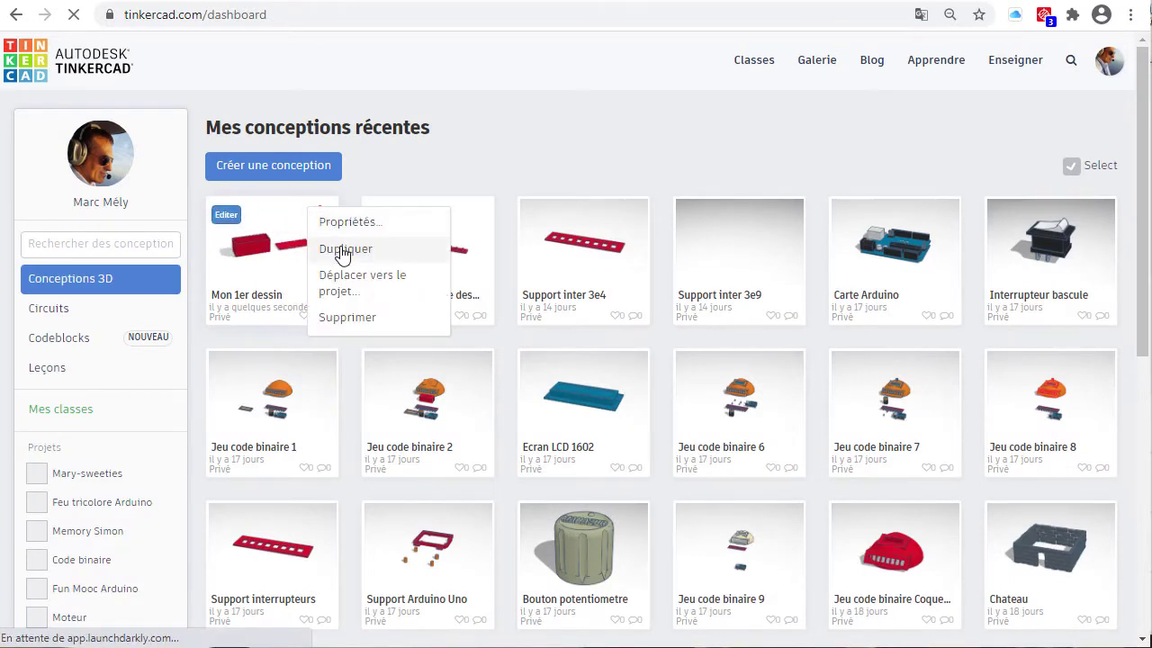
{"action": "left_click", "coordinate": [343, 251]}
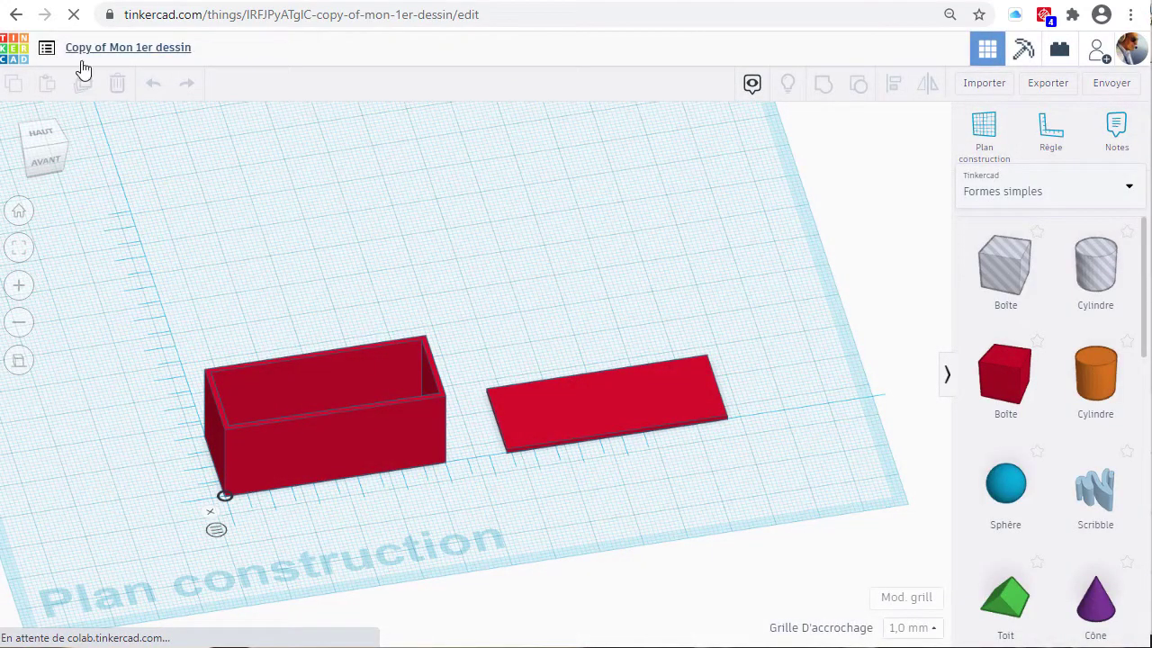
Rename the duplicated design as Feu1.
{"action": "left_click", "coordinate": [148, 52]}
{"action": "type", "text": "Fe"}
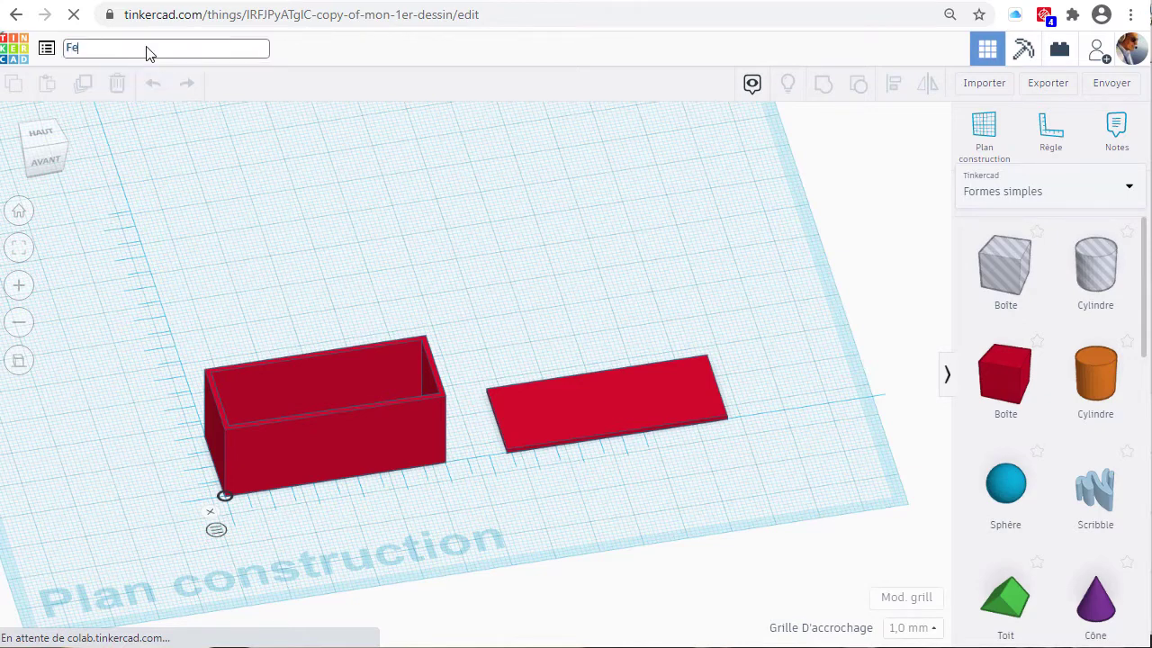
{"action": "type", "text": "u1"}
{"action": "key", "text": "Return"}
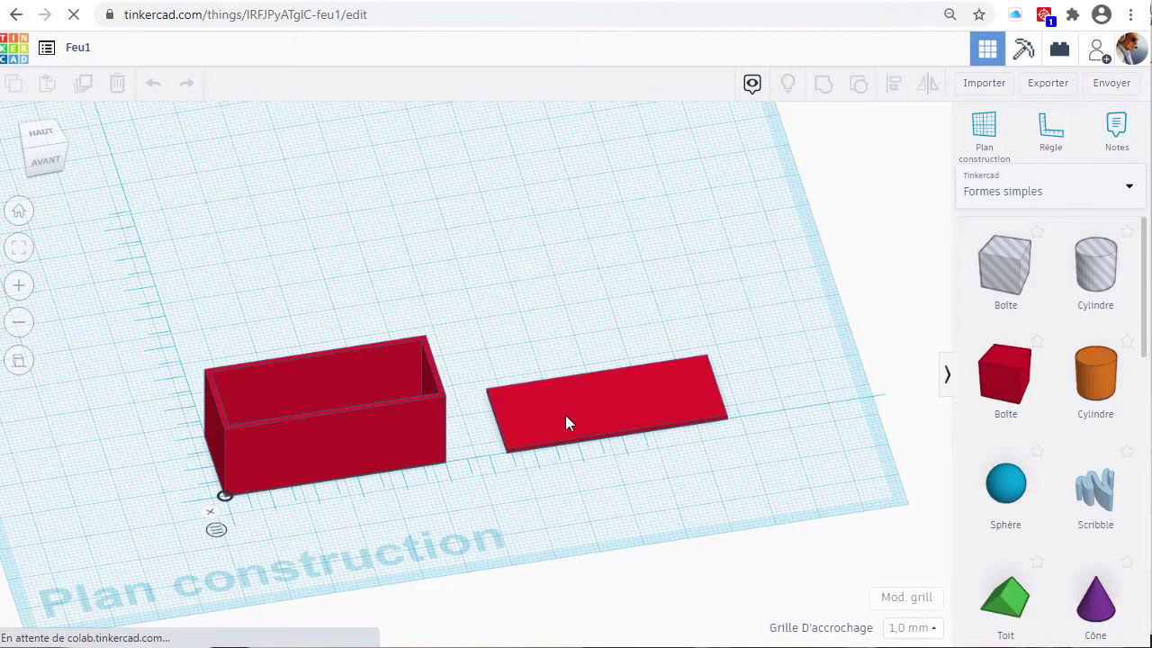
Place the ruler's origin at the front-left bottom corner of the flat lid plate.
{"action": "left_click", "coordinate": [1049, 131]}
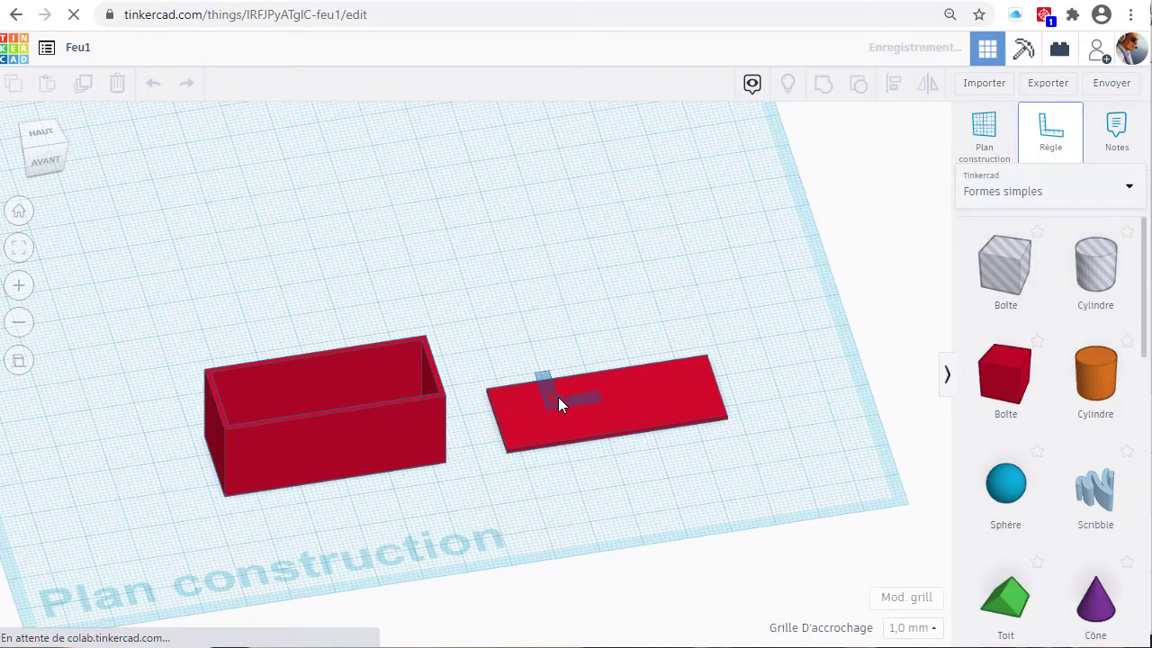
{"action": "scroll", "coordinate": [518, 446], "scroll_direction": "up", "scroll_amount": 4}
{"action": "scroll", "coordinate": [669, 552], "scroll_direction": "up", "scroll_amount": 2}
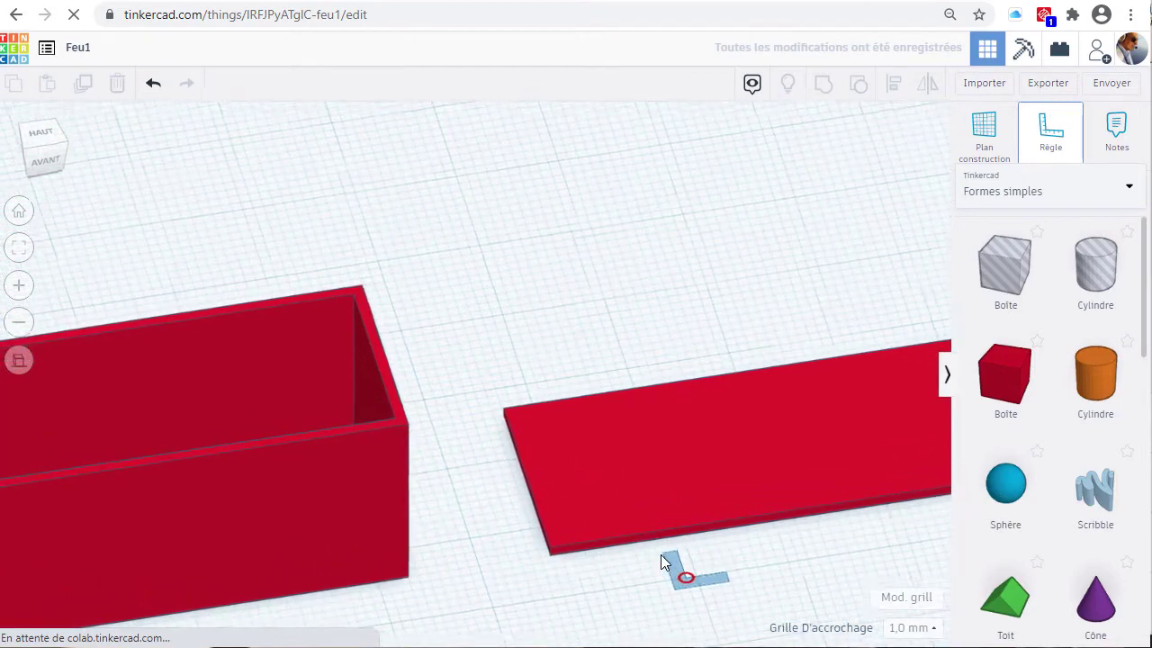
{"action": "scroll", "coordinate": [660, 554], "scroll_direction": "up", "scroll_amount": 2}
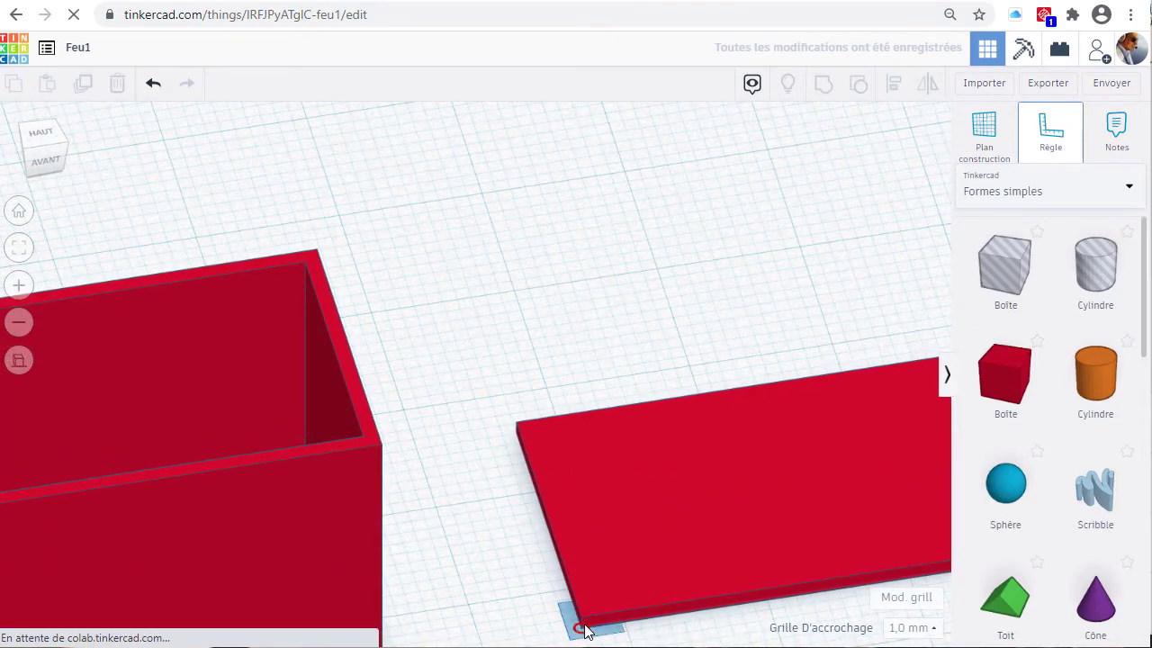
{"action": "left_click", "coordinate": [581, 627]}
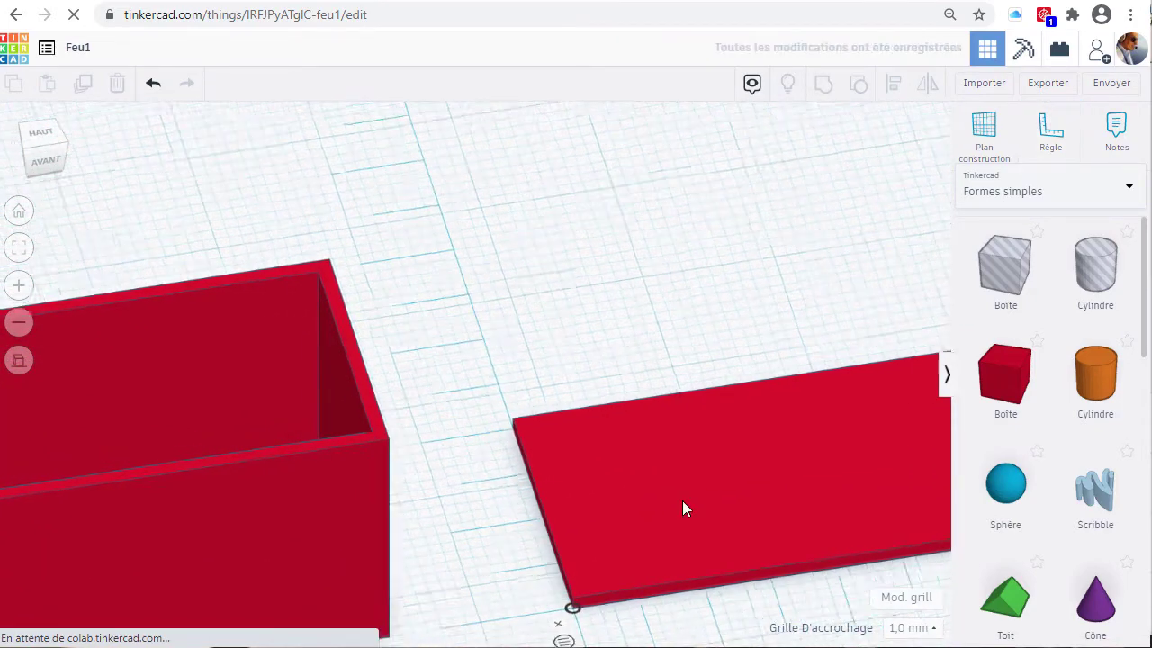
Collapse the shape inspector and the shapes library, and set the flat lid's thickness to 2 mm.
{"action": "left_click", "coordinate": [713, 456]}
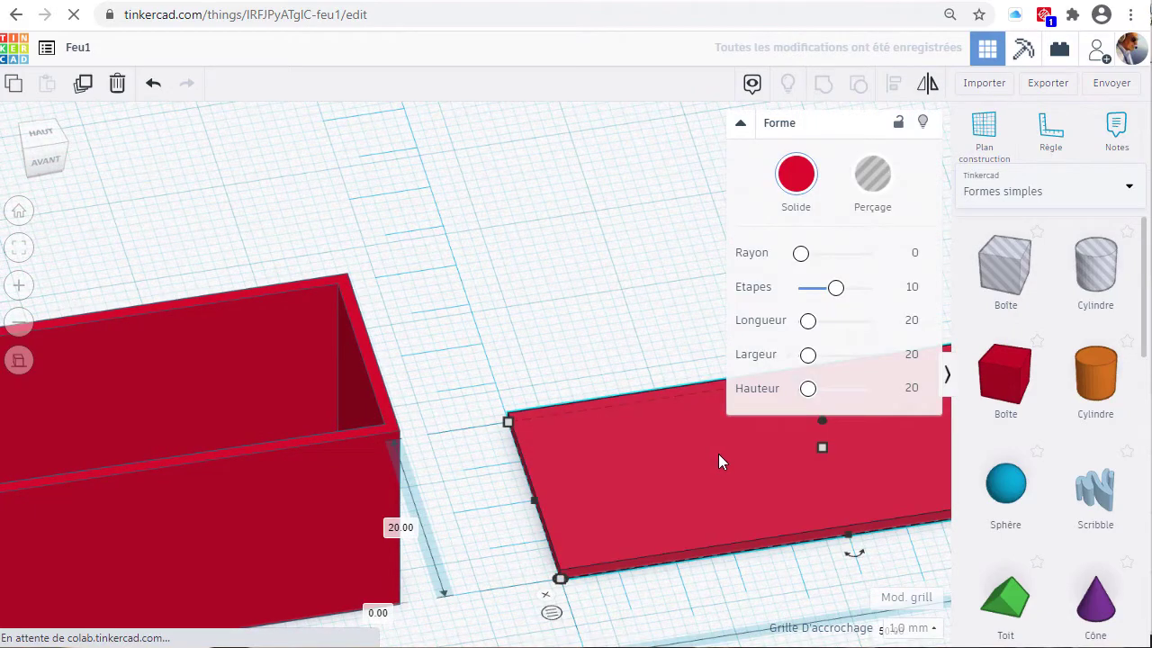
{"action": "scroll", "coordinate": [679, 468], "scroll_direction": "down", "scroll_amount": 3}
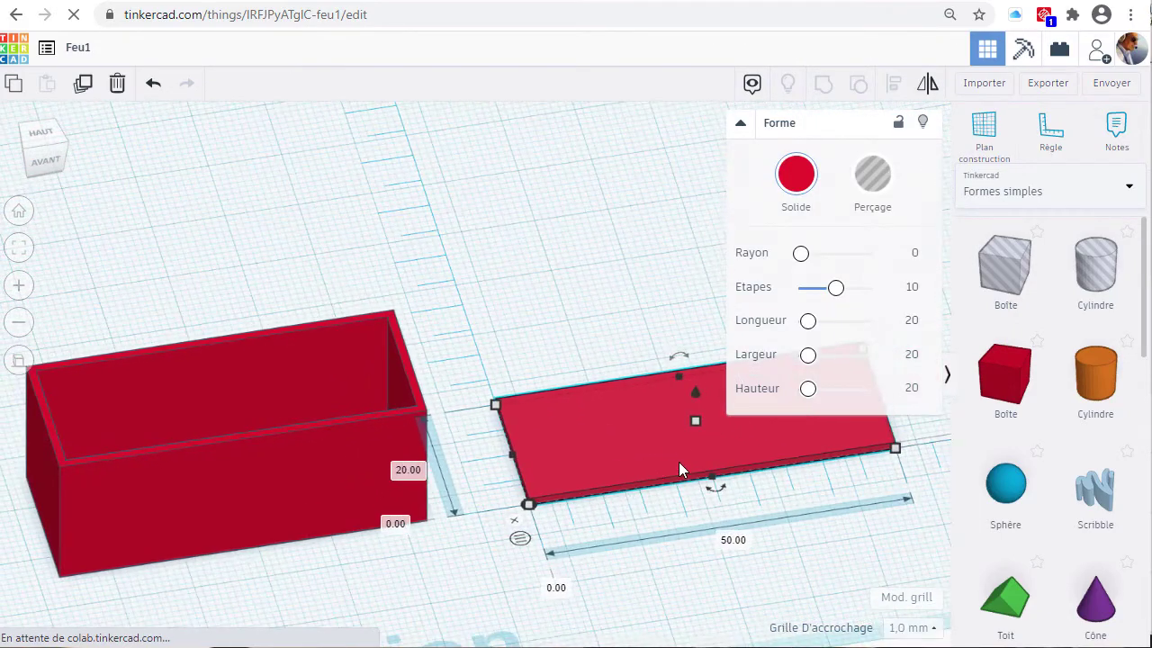
{"action": "middle_click_drag", "start_coordinate": [657, 432], "coordinate": [182, 383]}
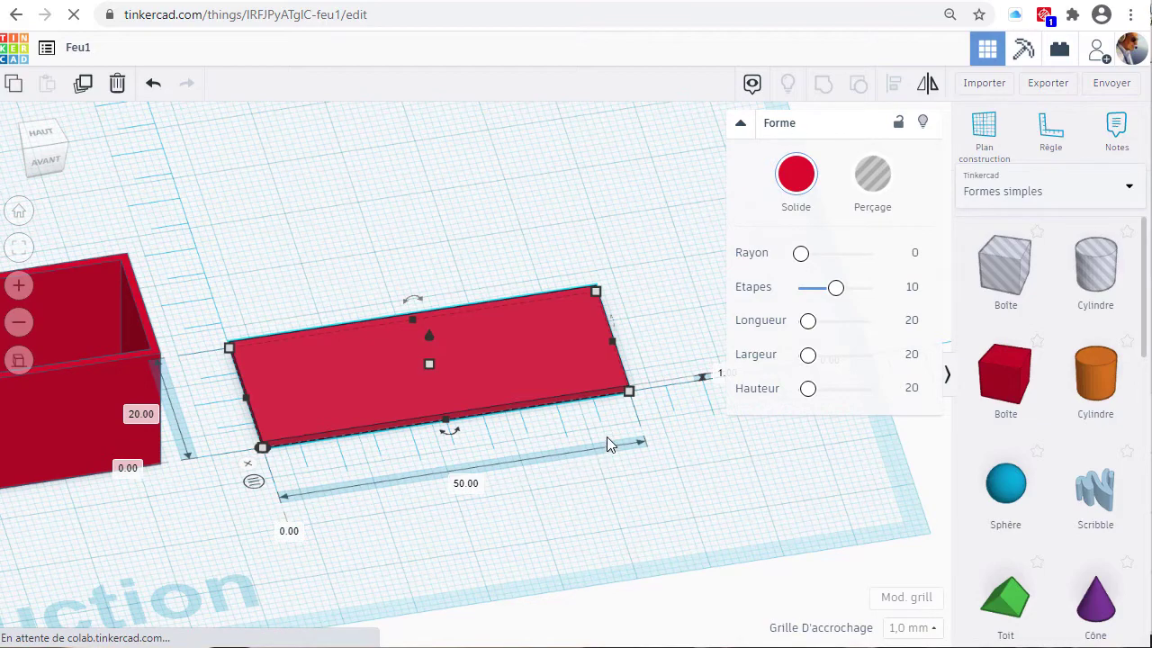
{"action": "middle_click_drag", "start_coordinate": [730, 477], "coordinate": [666, 489]}
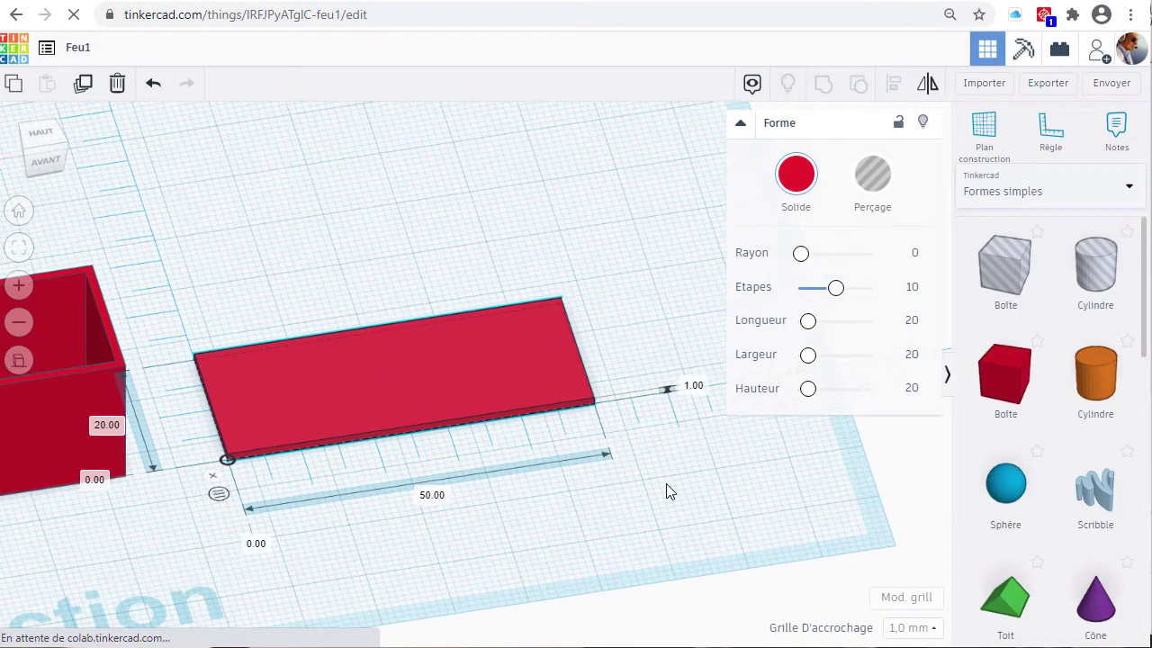
{"action": "scroll", "coordinate": [414, 431], "scroll_direction": "up", "scroll_amount": 2}
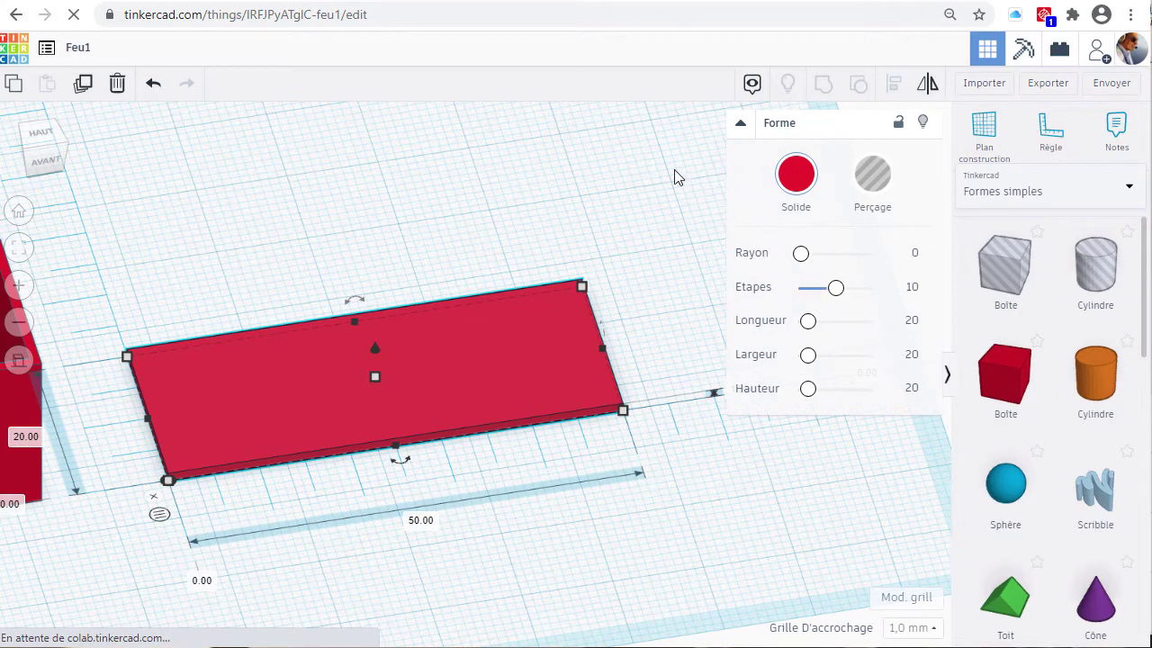
{"action": "left_click", "coordinate": [742, 126]}
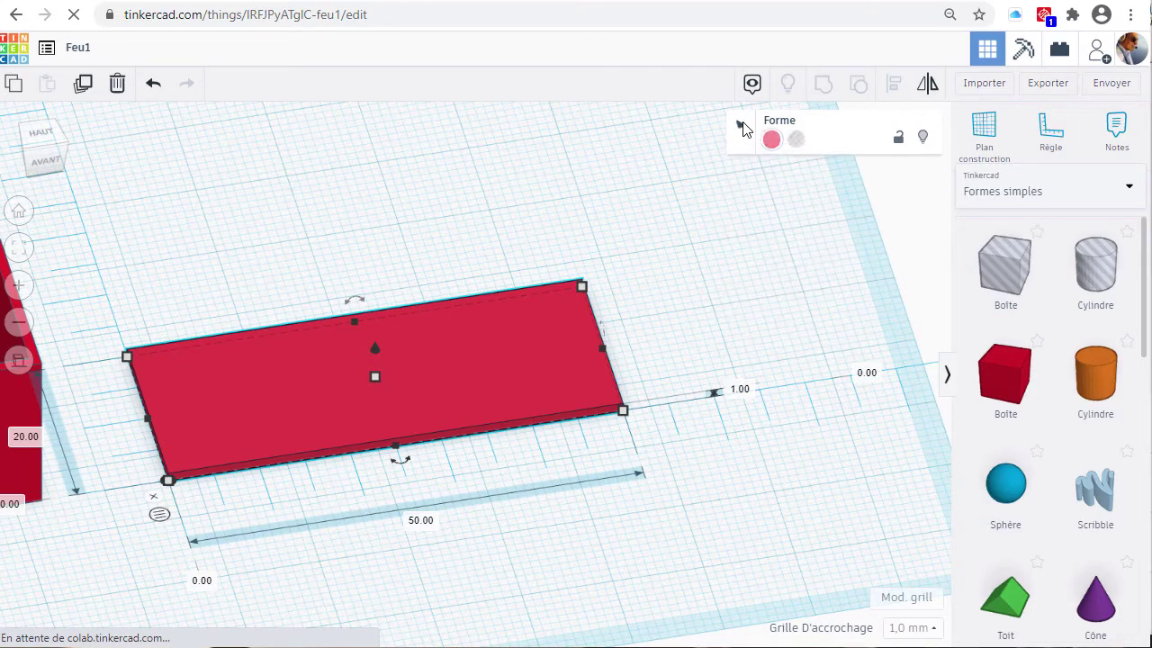
{"action": "left_click", "coordinate": [947, 377]}
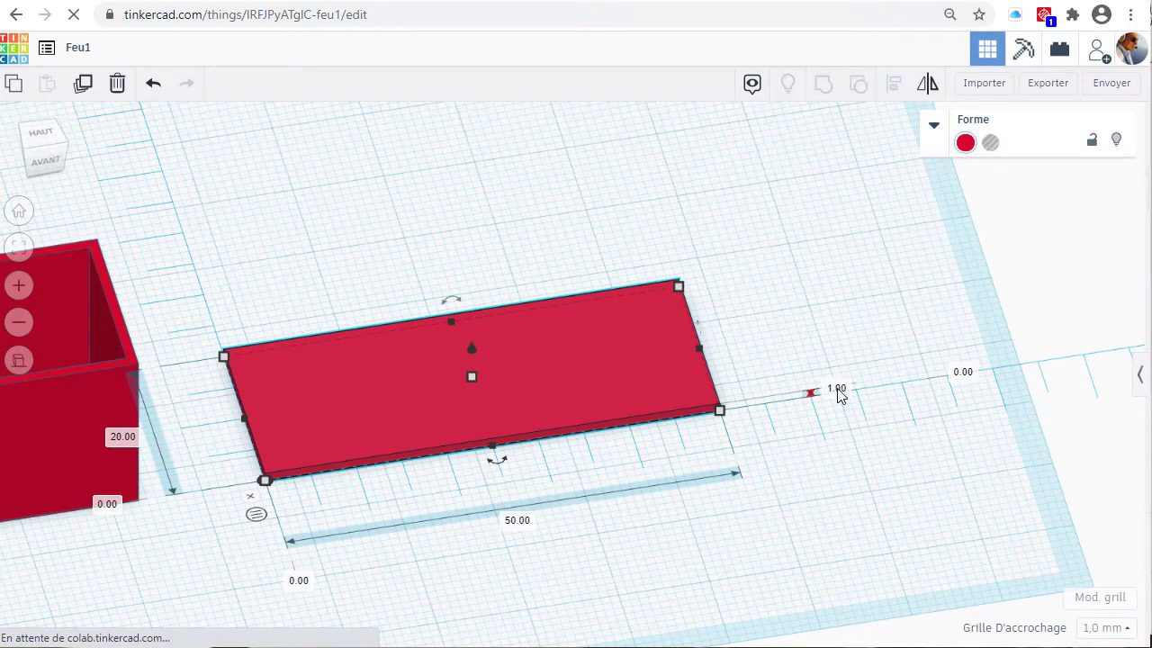
{"action": "left_click", "coordinate": [837, 393]}
{"action": "type", "text": "2"}
{"action": "key", "text": "Return"}
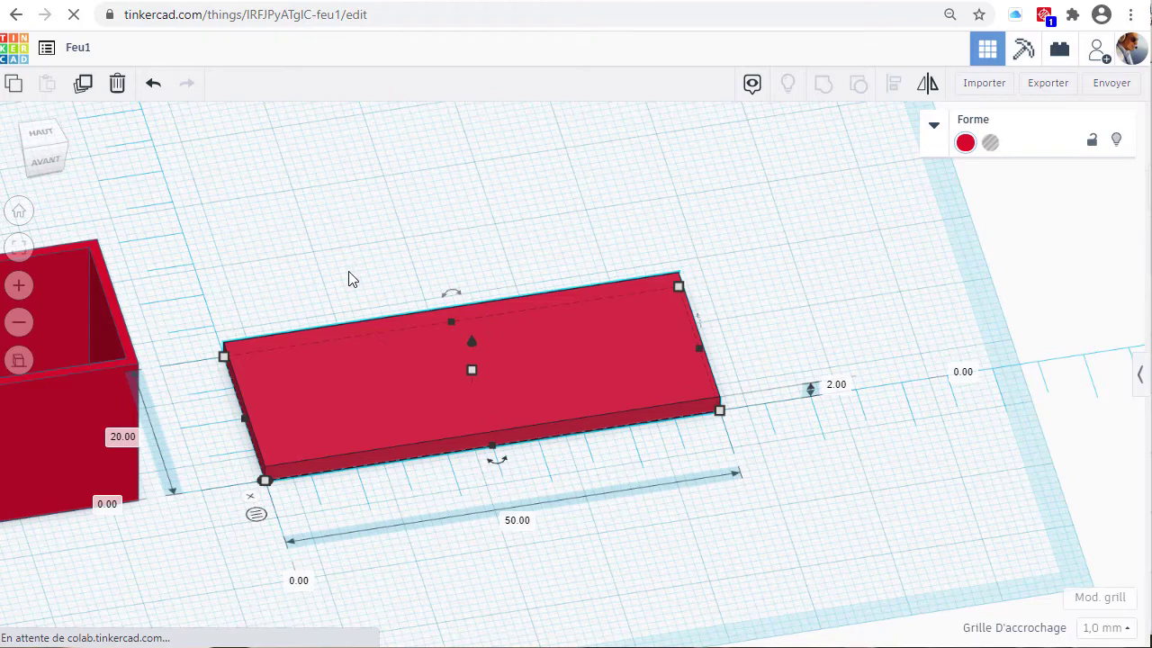
Ungroup the open box into its solid outer block and inner hole shape, and clear the selection.
{"action": "left_click", "coordinate": [273, 272]}
{"action": "middle_click_drag", "start_coordinate": [273, 272], "coordinate": [1002, 185]}
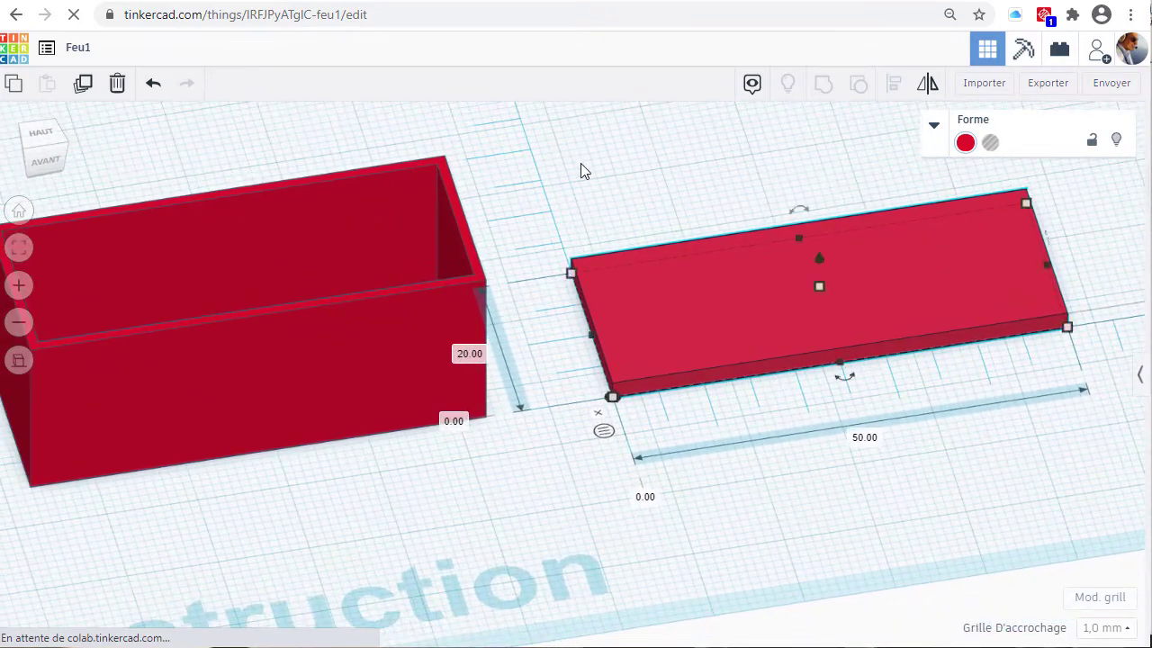
{"action": "middle_click_drag", "start_coordinate": [581, 170], "coordinate": [931, 200]}
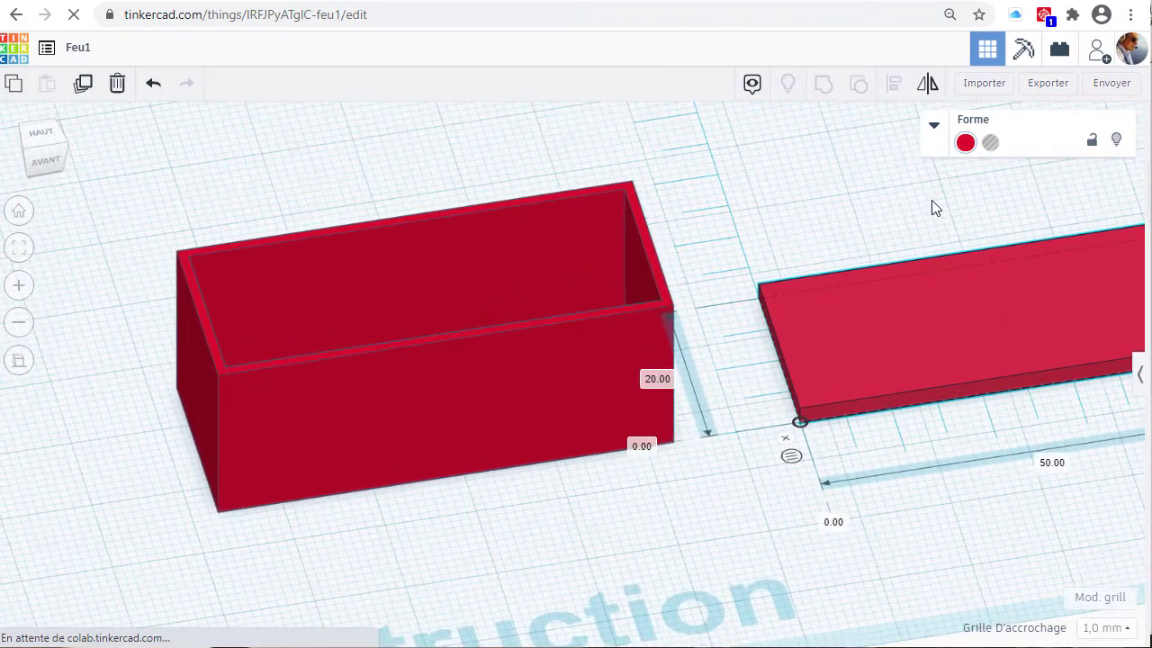
{"action": "left_click", "coordinate": [376, 420]}
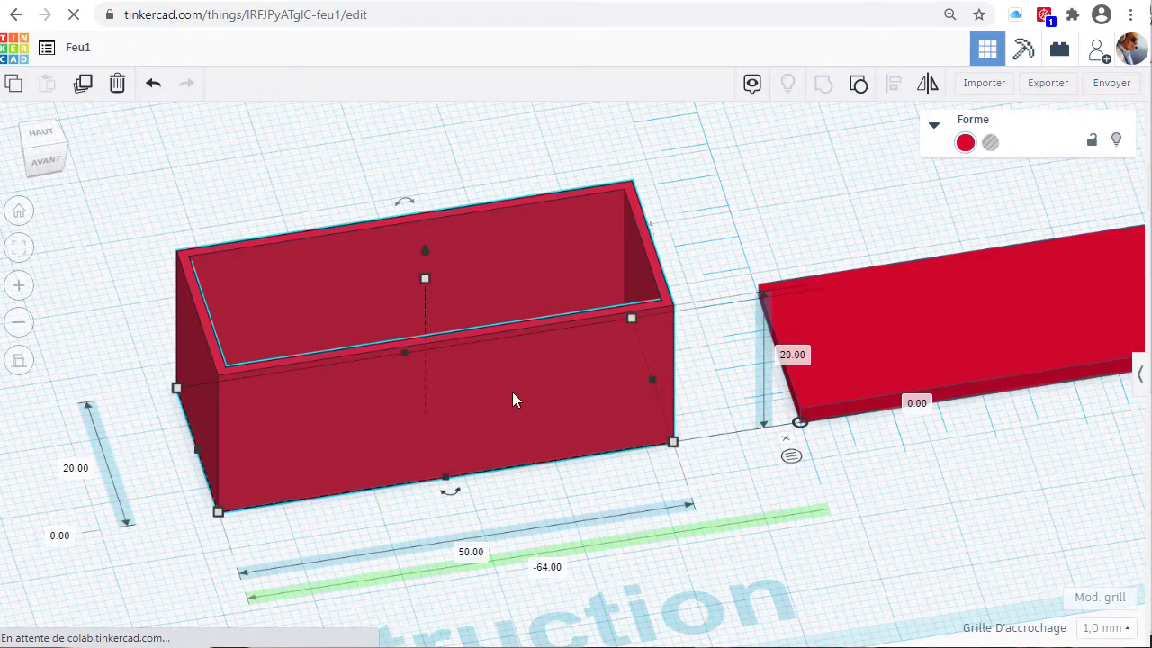
{"action": "left_click", "coordinate": [860, 88]}
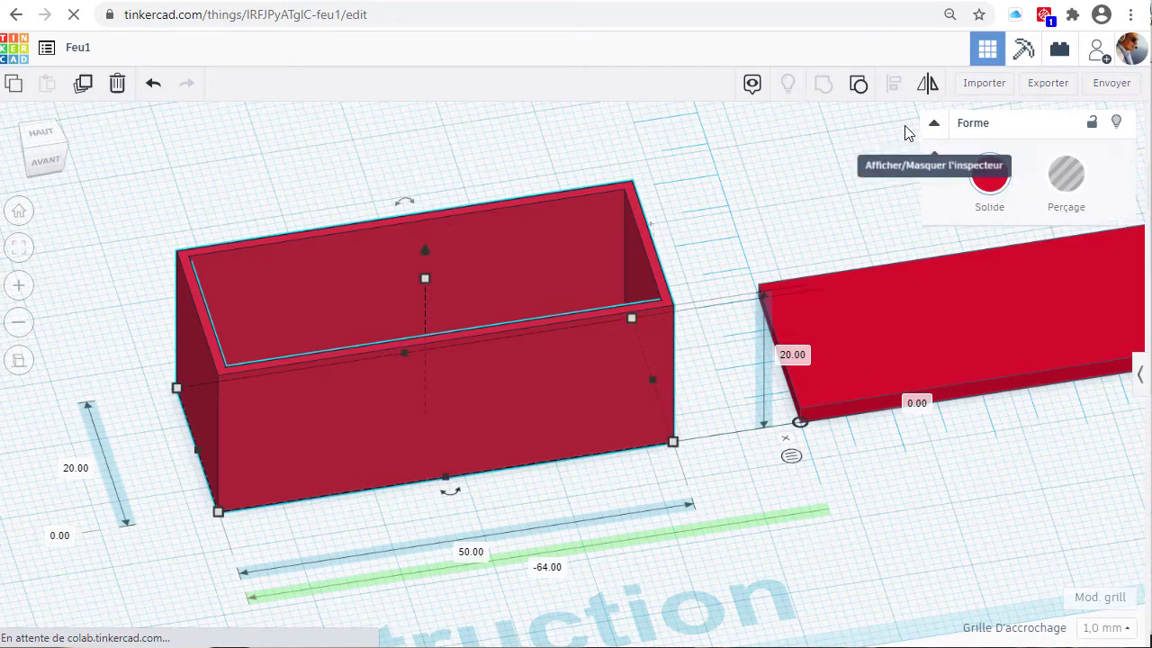
{"action": "left_click", "coordinate": [859, 88]}
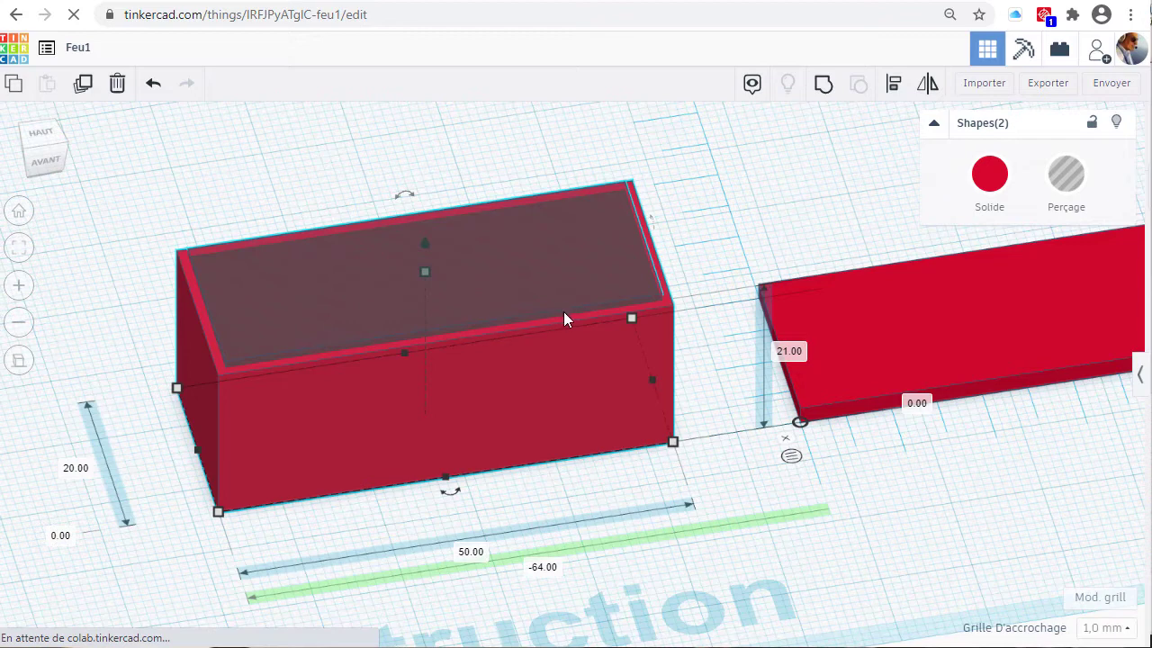
{"action": "left_click", "coordinate": [758, 189]}
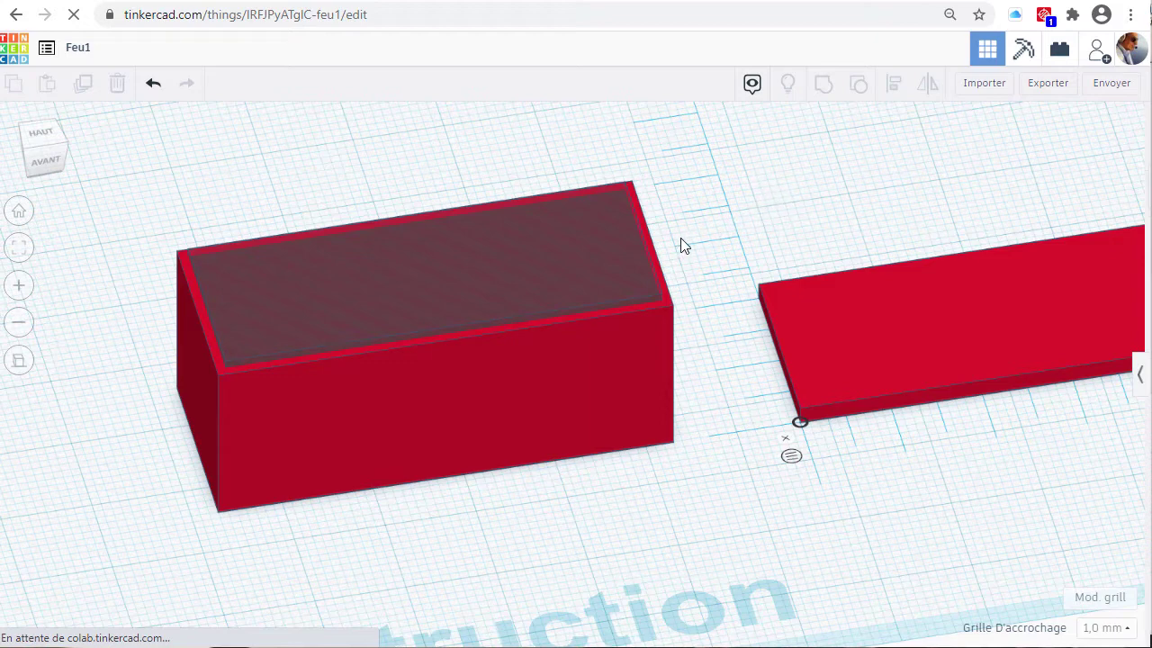
Set the box's inner hole shape to 46 mm long and 16 mm wide.
{"action": "left_click", "coordinate": [516, 282]}
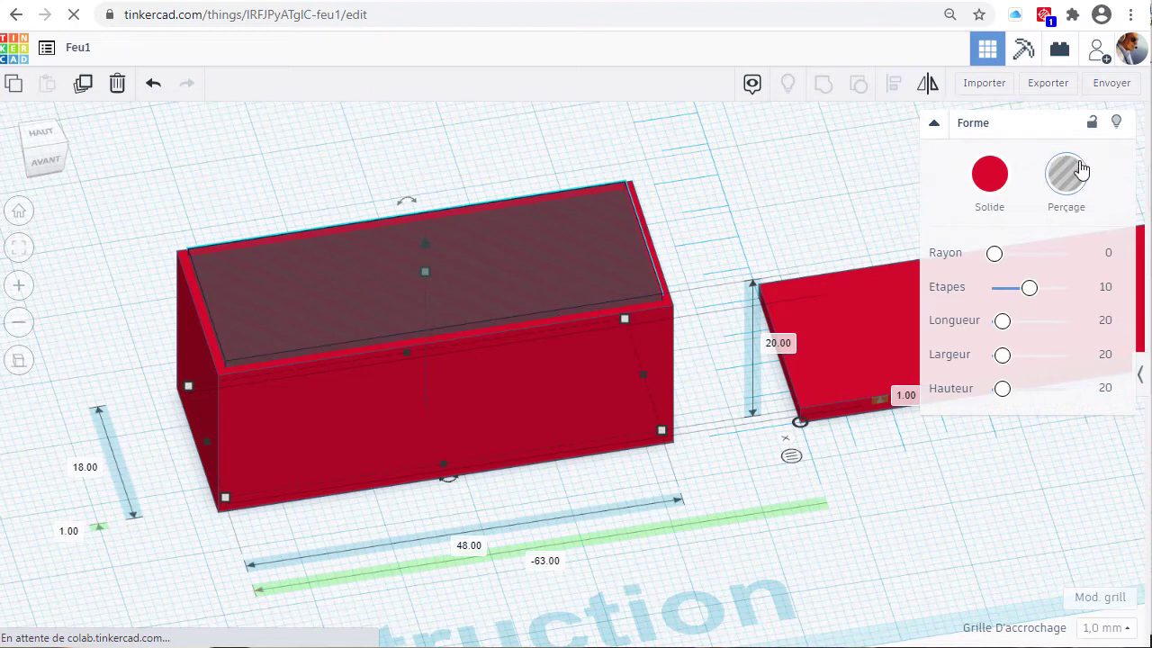
{"action": "left_click", "coordinate": [666, 315]}
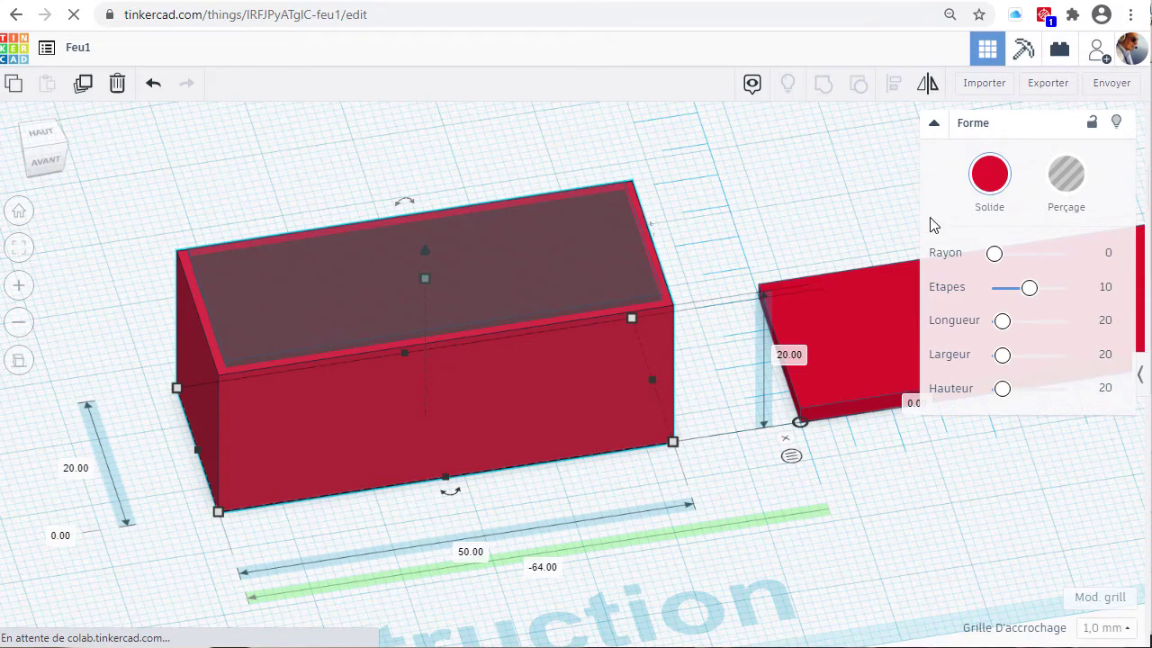
{"action": "left_click", "coordinate": [753, 180]}
{"action": "left_click", "coordinate": [580, 260]}
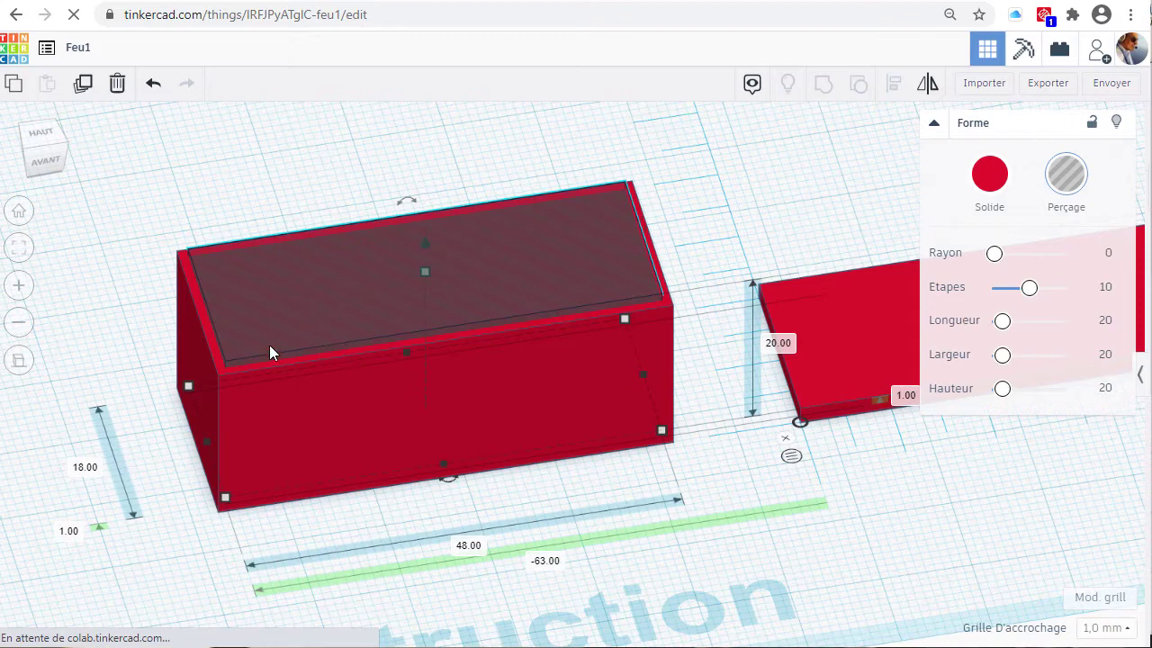
{"action": "left_click", "coordinate": [467, 545]}
{"action": "type", "text": "46"}
{"action": "key", "text": "Return"}
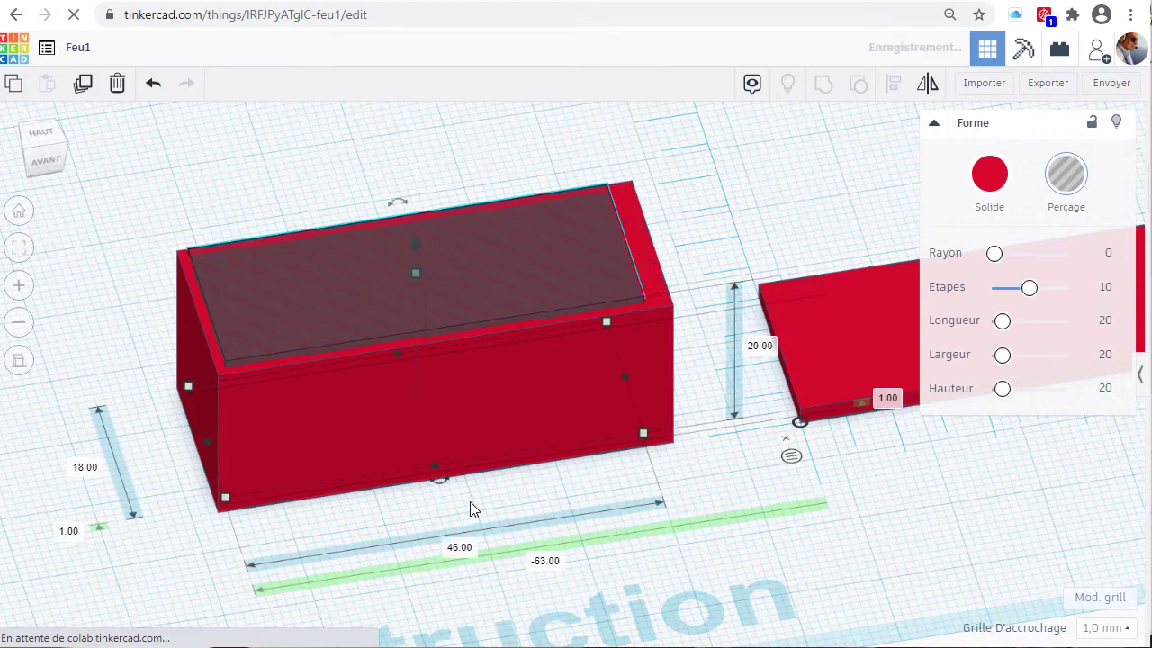
{"action": "left_click", "coordinate": [84, 469]}
{"action": "type", "text": "16"}
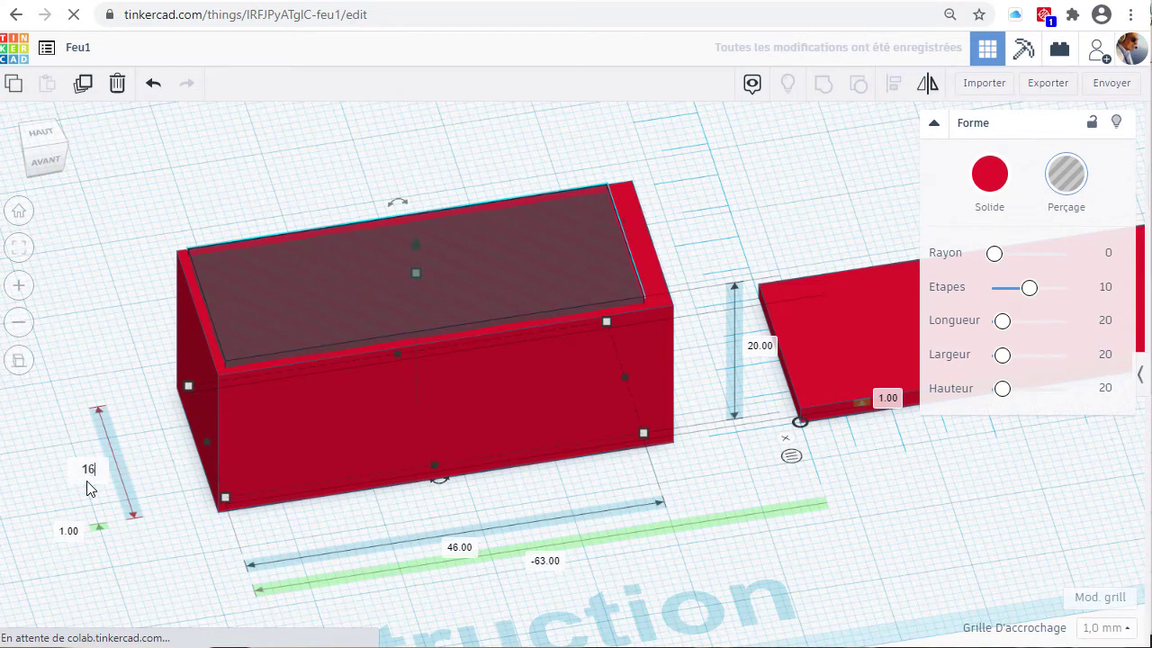
{"action": "key", "text": "Return"}
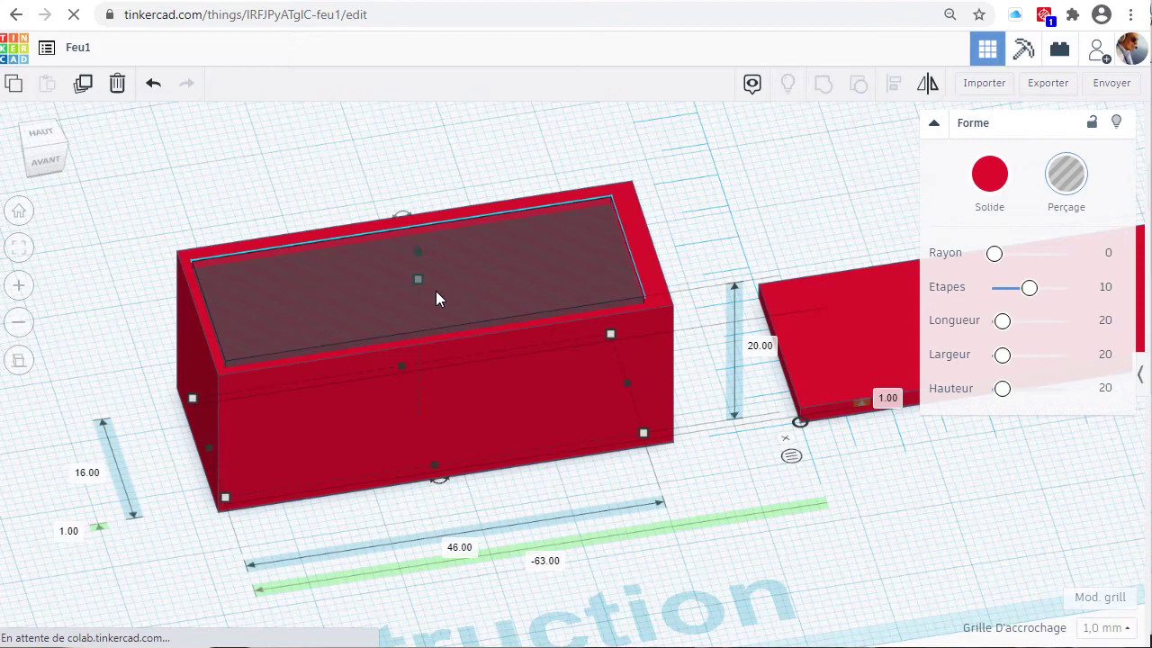
Move the box's inner hole shape 1 mm to the right and 1 mm towards the back.
{"action": "key", "text": "Right"}
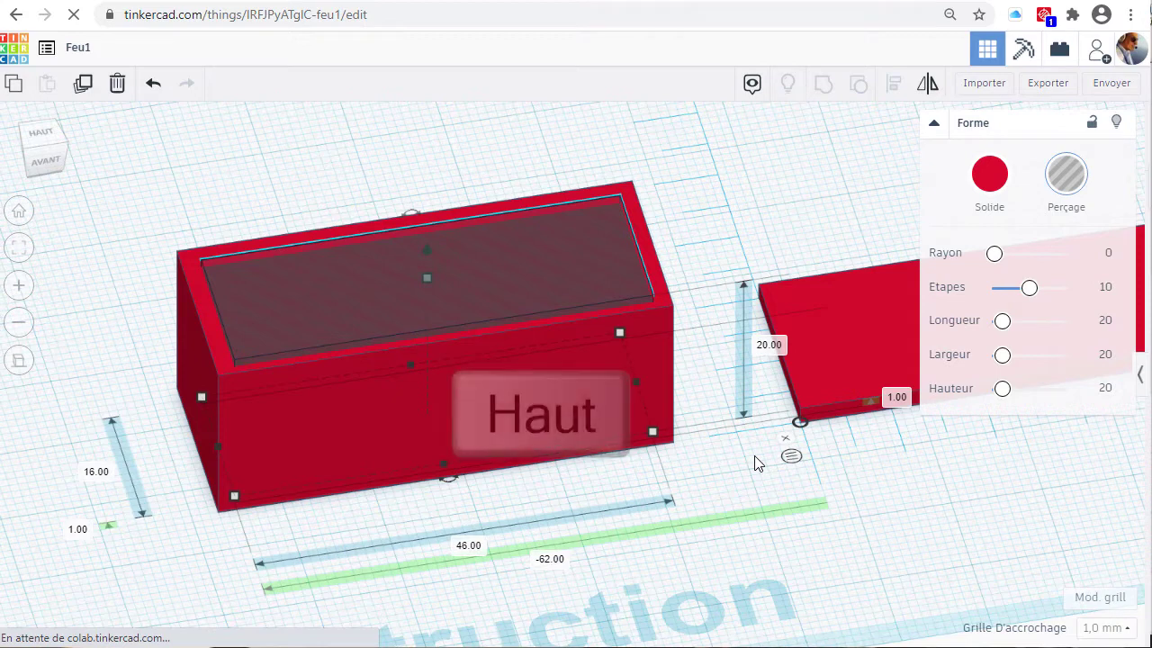
{"action": "key", "text": "ctrl+Up"}
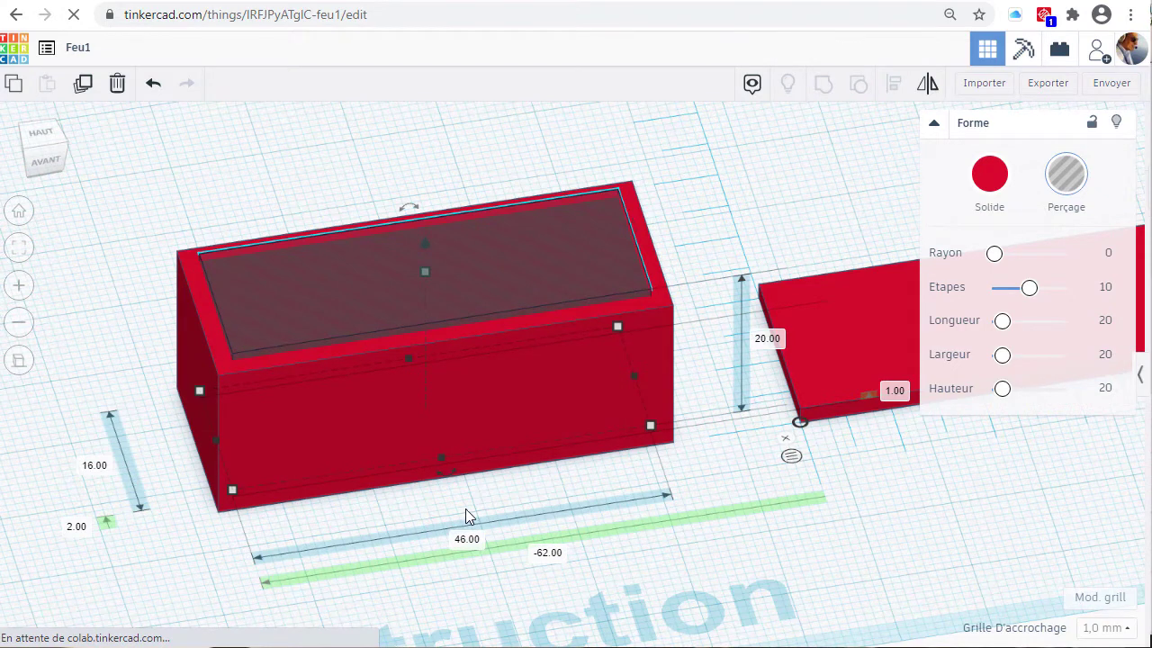
{"action": "key", "text": "ctrl"}
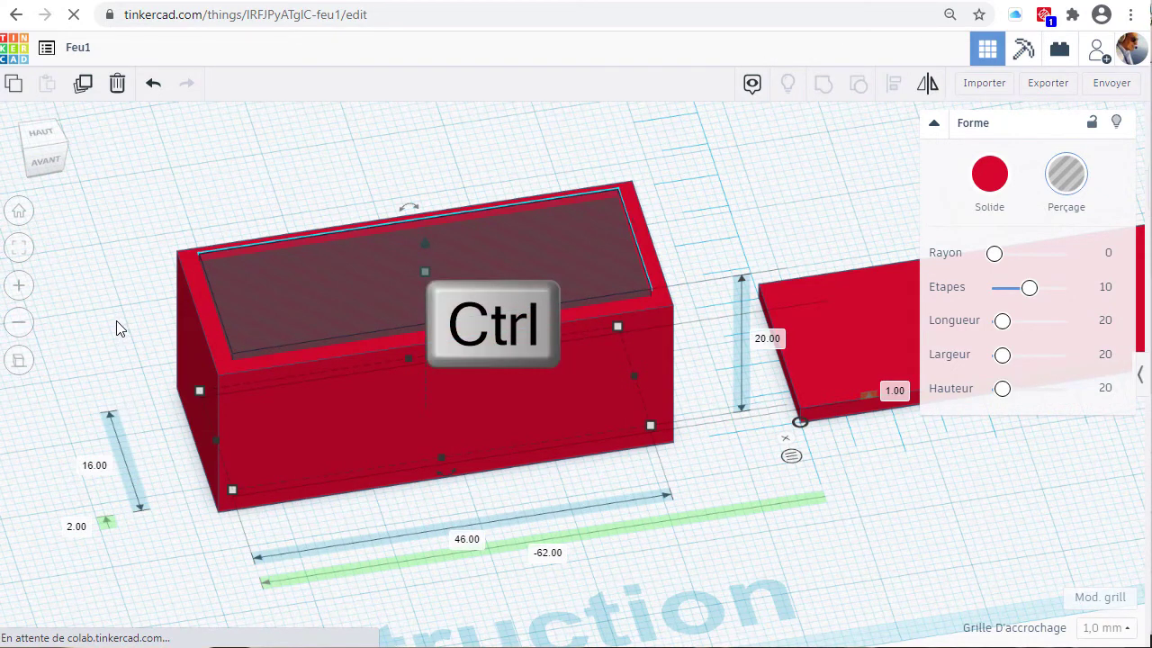
{"action": "left_click_drag", "start_coordinate": [117, 329], "coordinate": [162, 388], "text": "ctrl"}
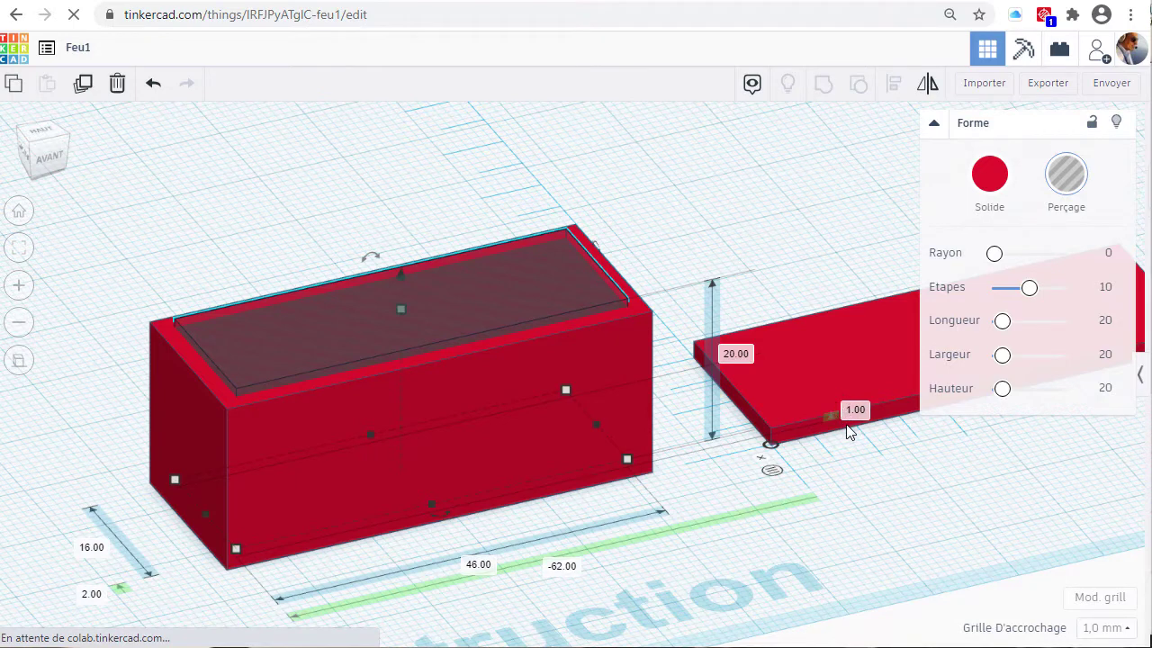
Set the inner hole shape's elevation above the workplane to 2 mm.
{"action": "right_click_drag", "start_coordinate": [885, 496], "coordinate": [891, 410]}
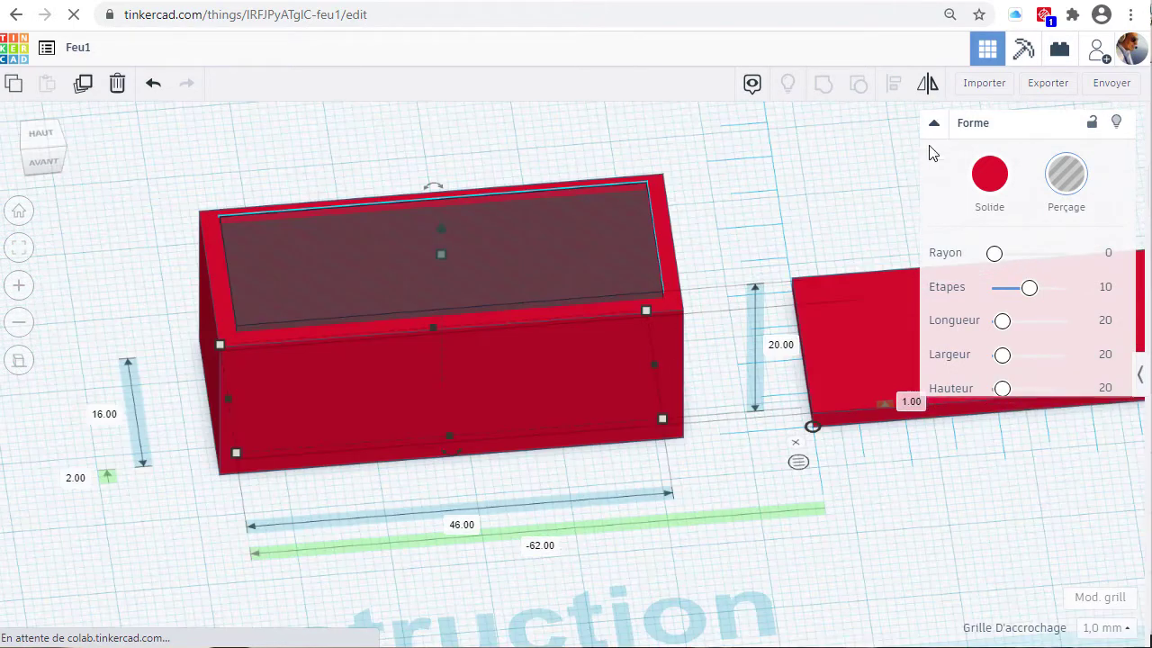
{"action": "left_click", "coordinate": [913, 405]}
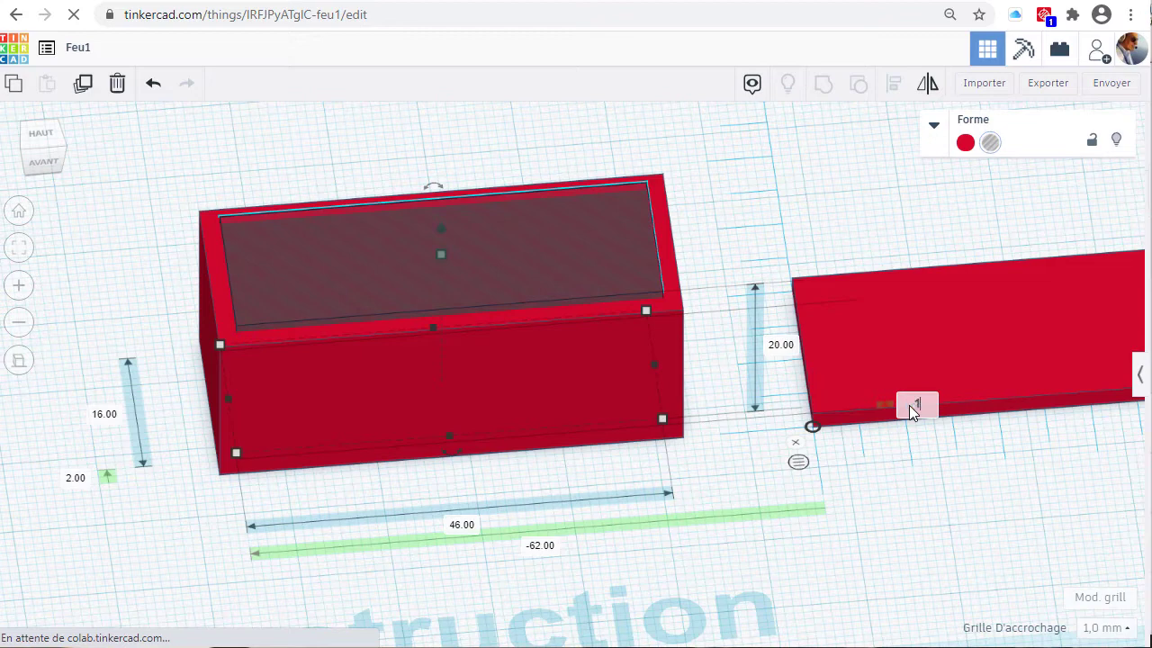
{"action": "key", "text": "Return"}
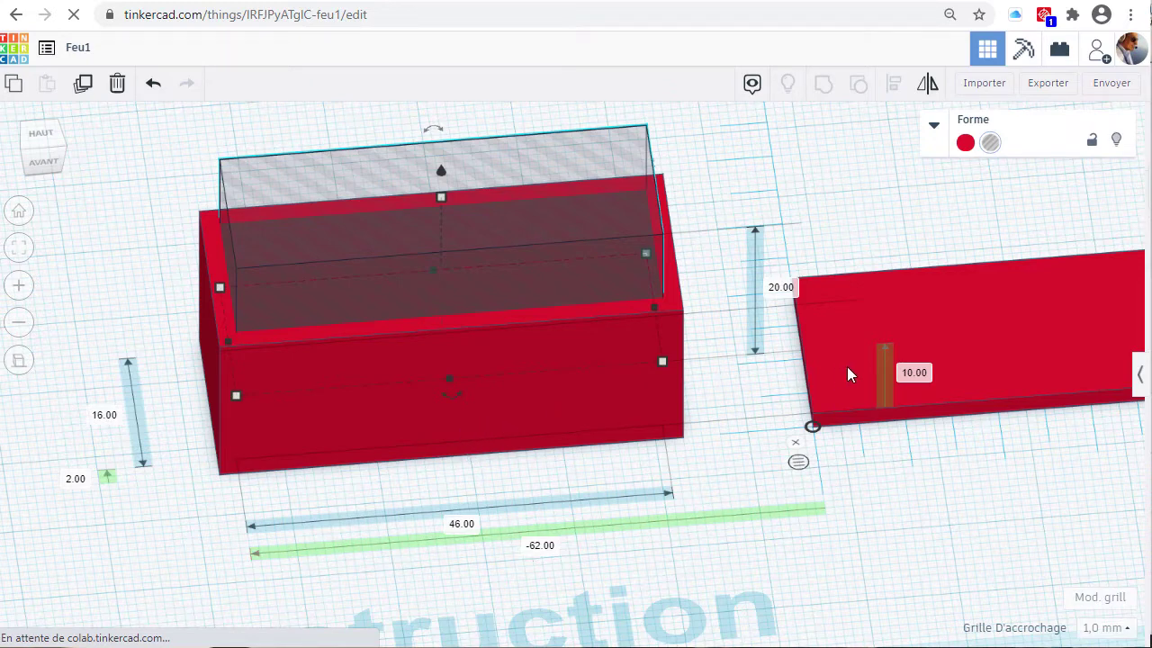
{"action": "left_click", "coordinate": [909, 372]}
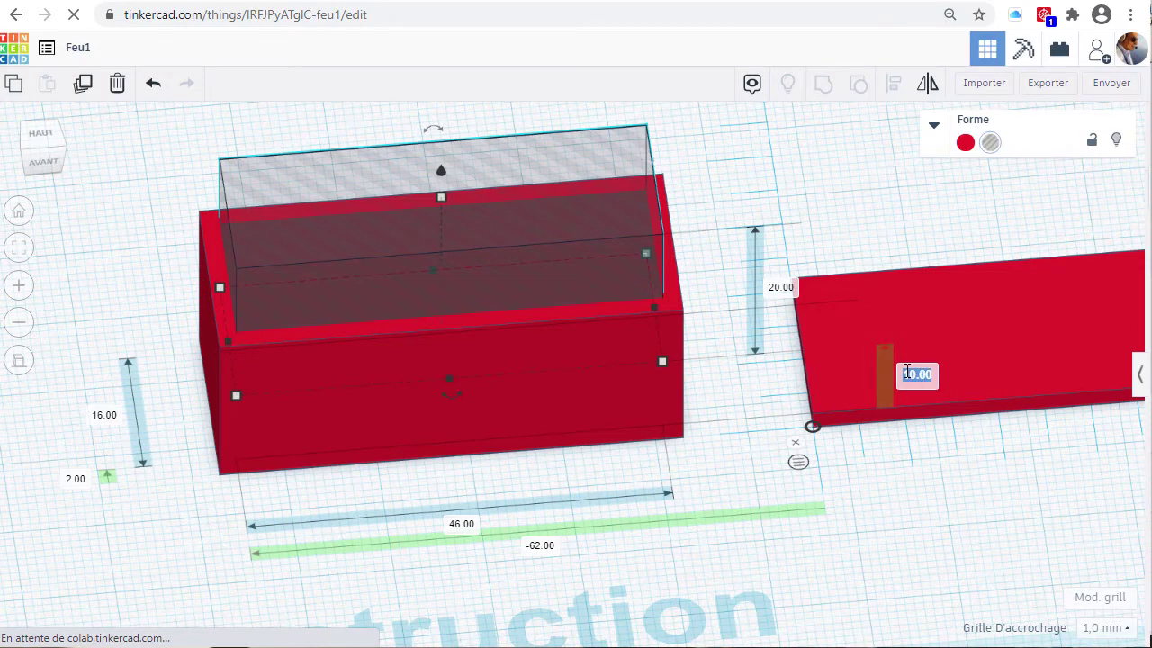
{"action": "type", "text": "2"}
{"action": "key", "text": "Return"}
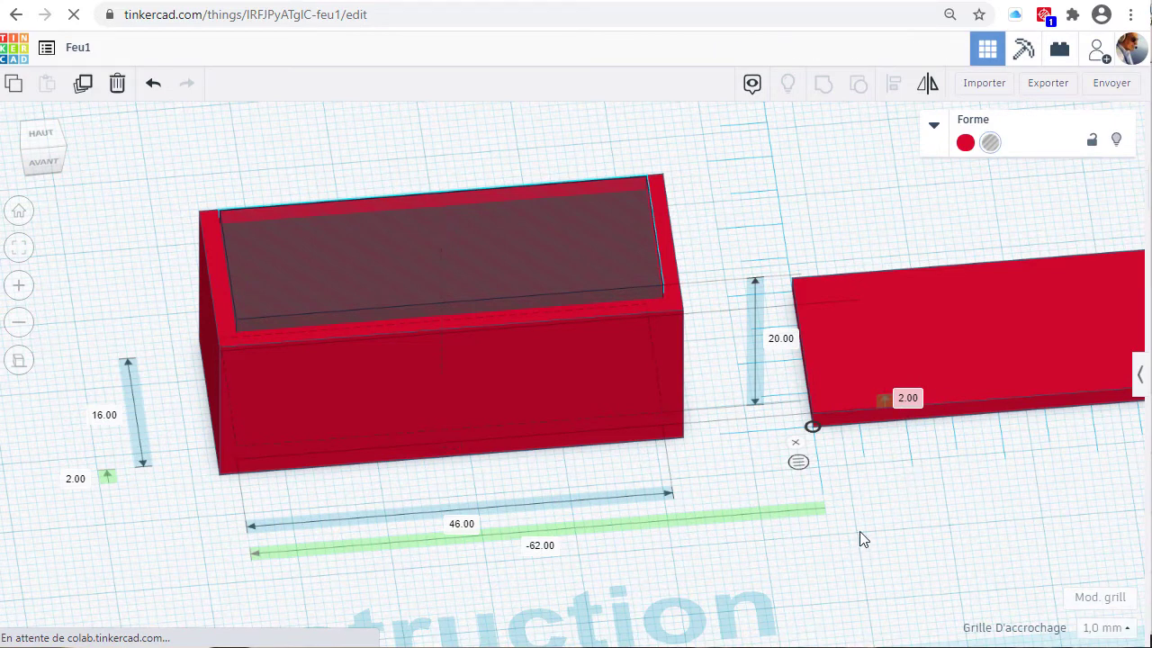
Reduce the inner hole shape's height to 18 mm so it ends flush with the box's top edge.
{"action": "right_click_drag", "start_coordinate": [859, 539], "coordinate": [867, 456]}
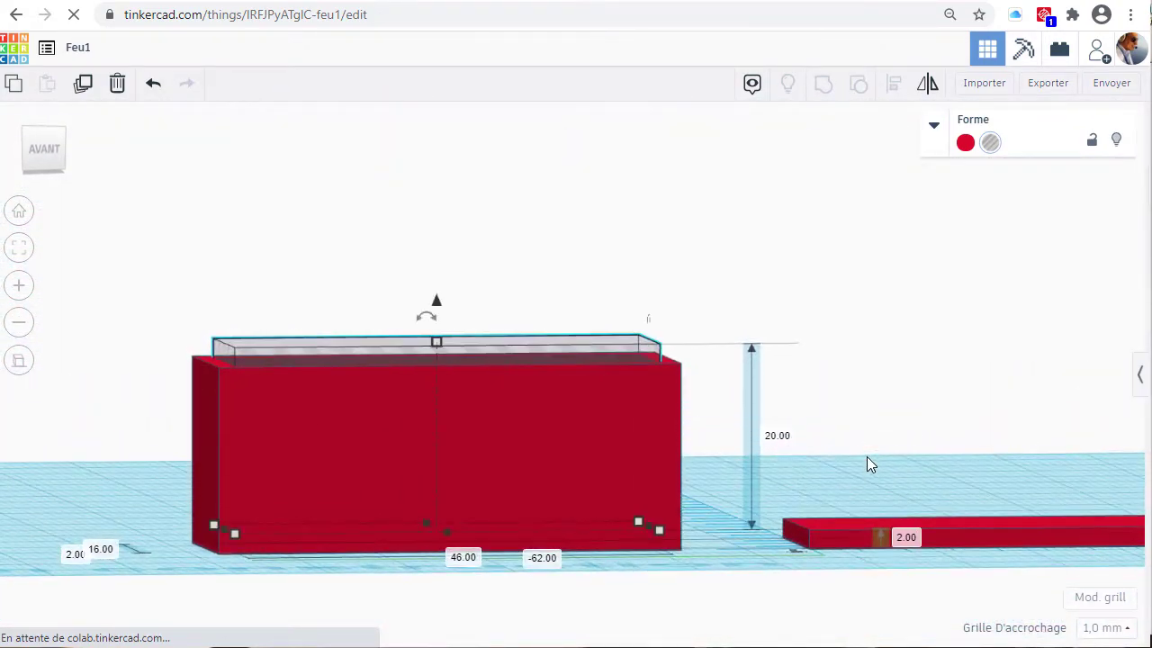
{"action": "key", "text": "Escape"}
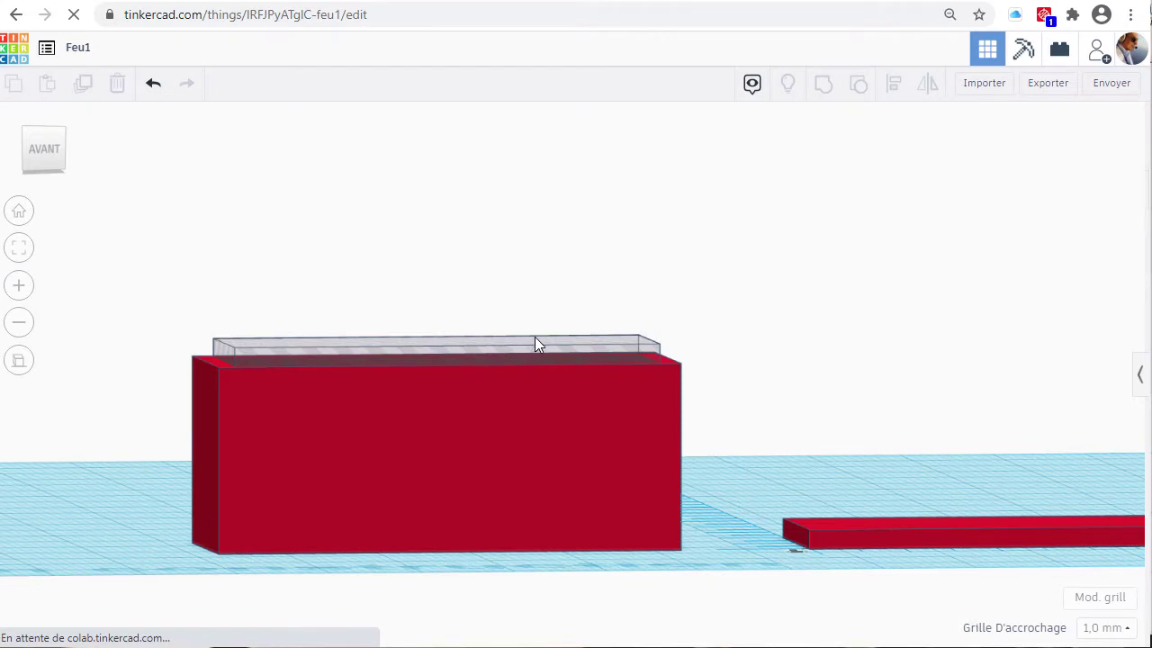
{"action": "left_click", "coordinate": [539, 346]}
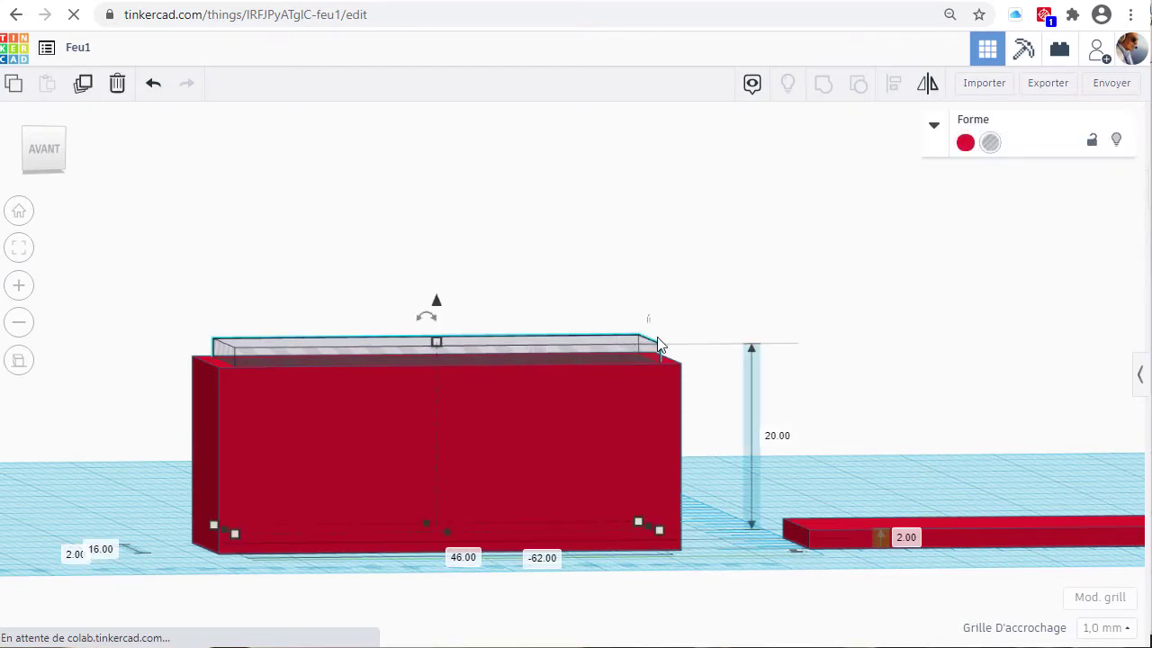
{"action": "left_click", "coordinate": [777, 439]}
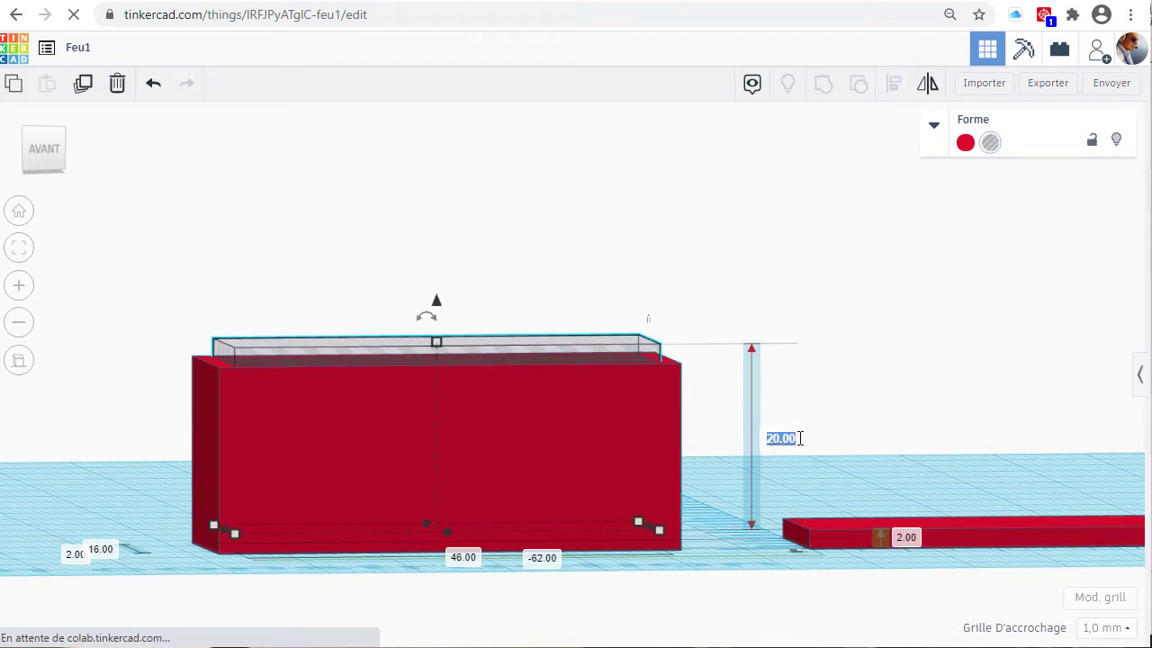
{"action": "type", "text": "18"}
{"action": "key", "text": "Return"}
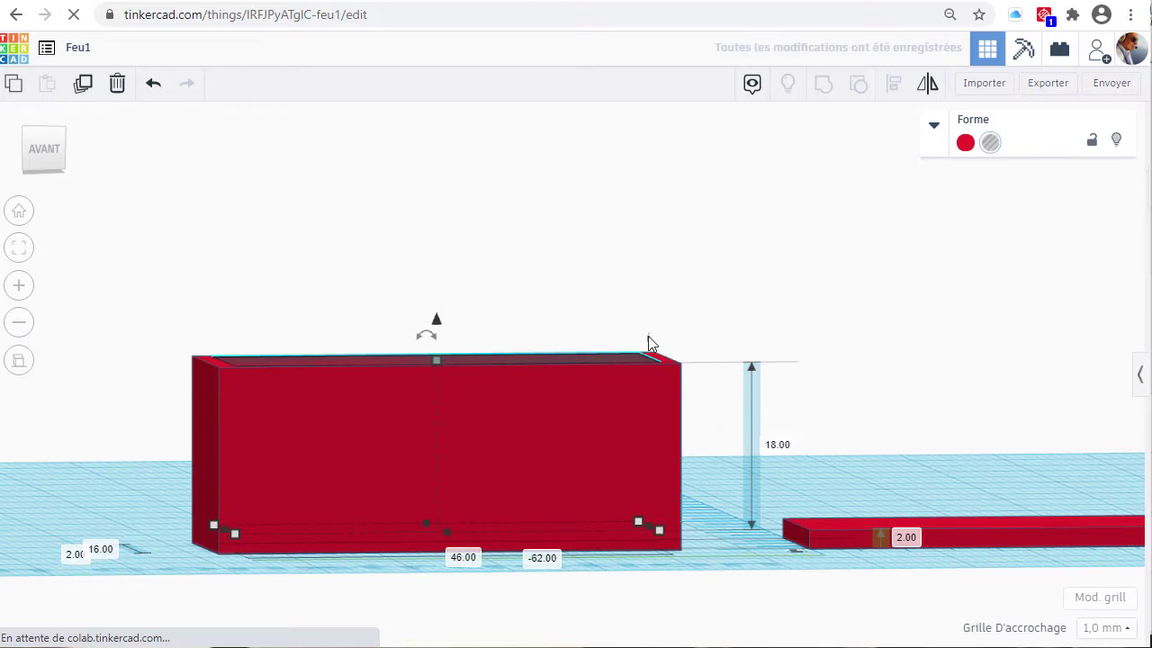
Group the outer block with its inner hole shape to form the hollow box.
{"action": "left_click_drag", "start_coordinate": [128, 289], "coordinate": [744, 613]}
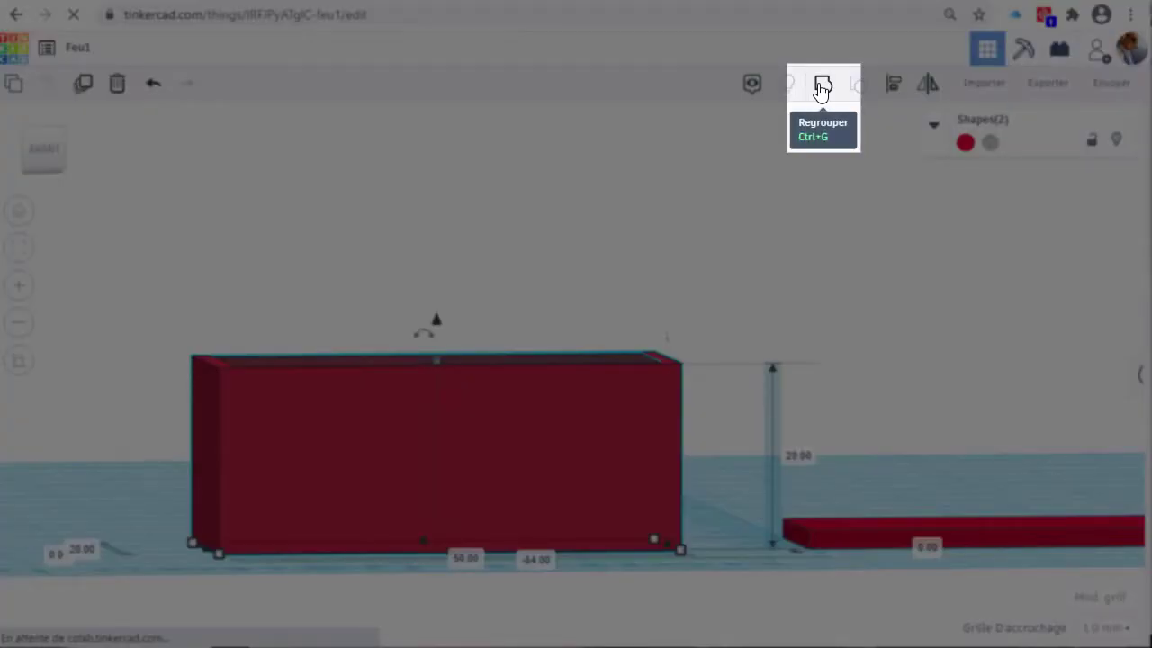
{"action": "left_click", "coordinate": [821, 88]}
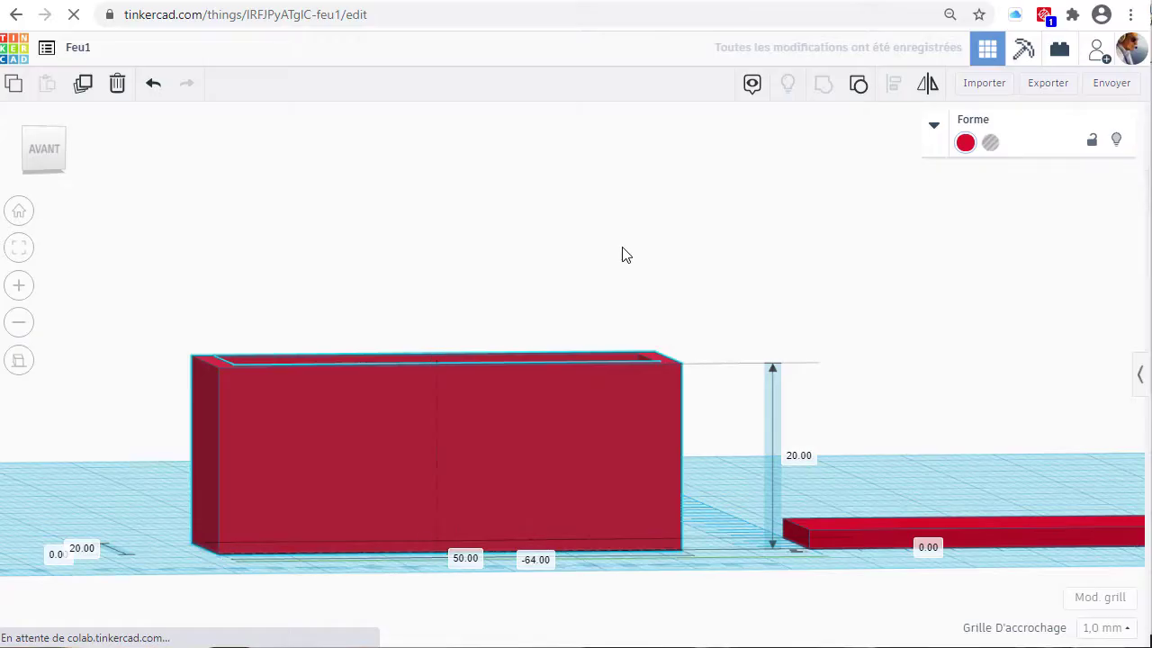
{"action": "right_click_drag", "start_coordinate": [622, 255], "coordinate": [661, 501]}
{"action": "right_click_drag", "start_coordinate": [744, 438], "coordinate": [738, 293]}
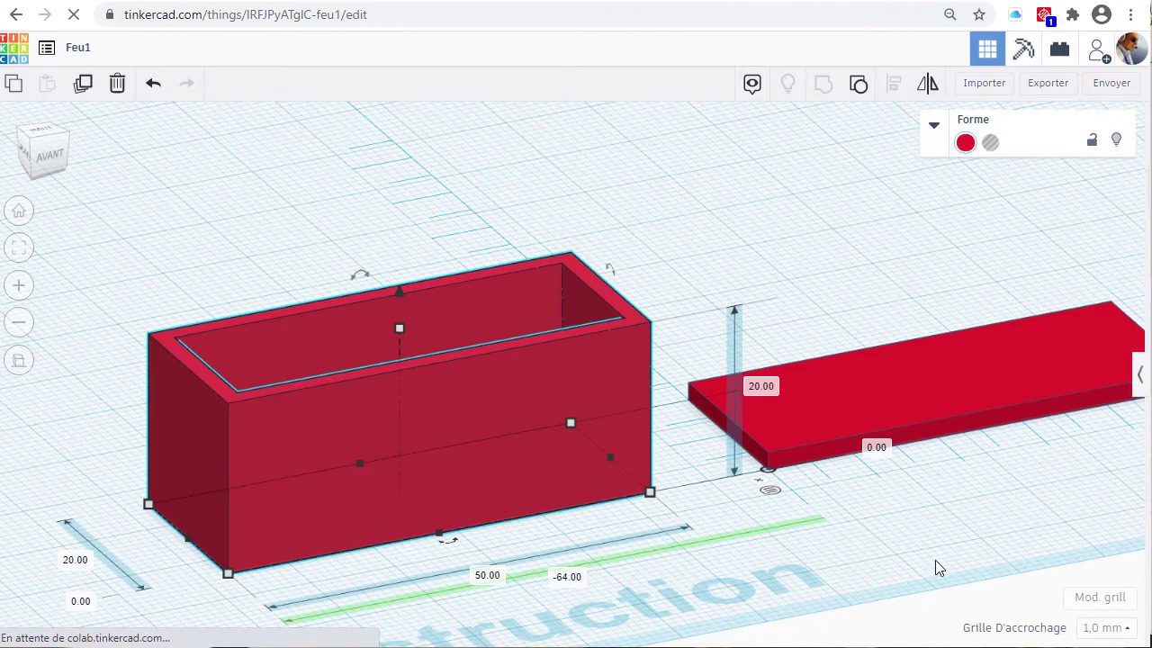
Set the flat lid plate's length to 46 mm and its width to 16 mm.
{"action": "right_click_drag", "start_coordinate": [918, 532], "coordinate": [600, 511]}
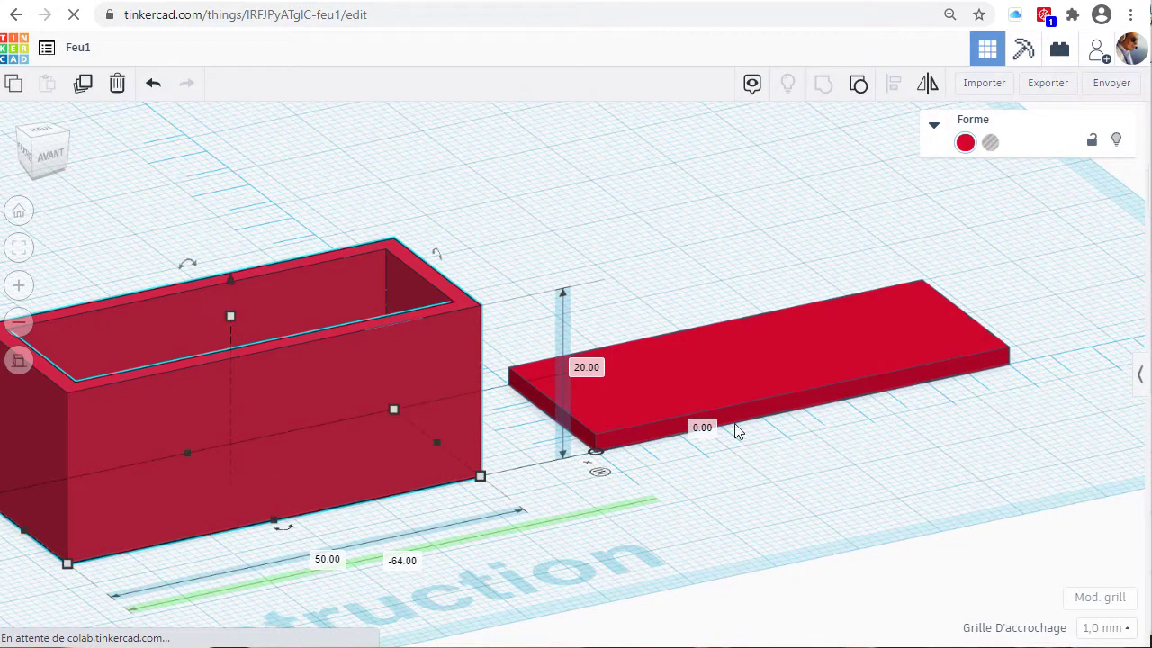
{"action": "left_click", "coordinate": [757, 367]}
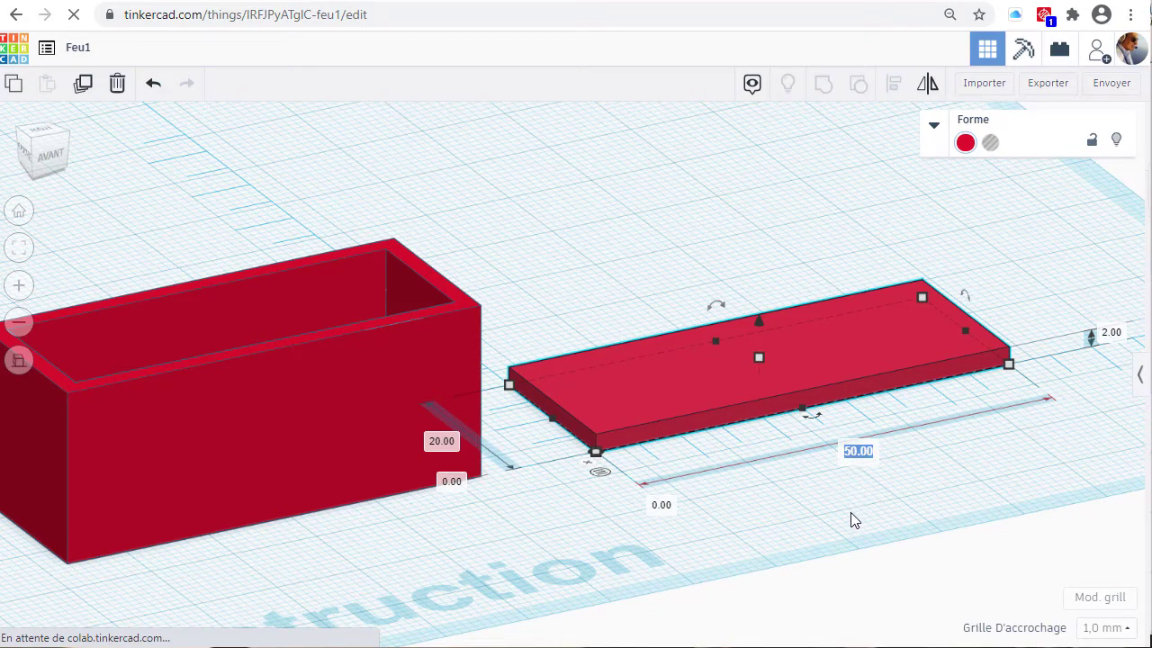
{"action": "type", "text": "46"}
{"action": "key", "text": "Return"}
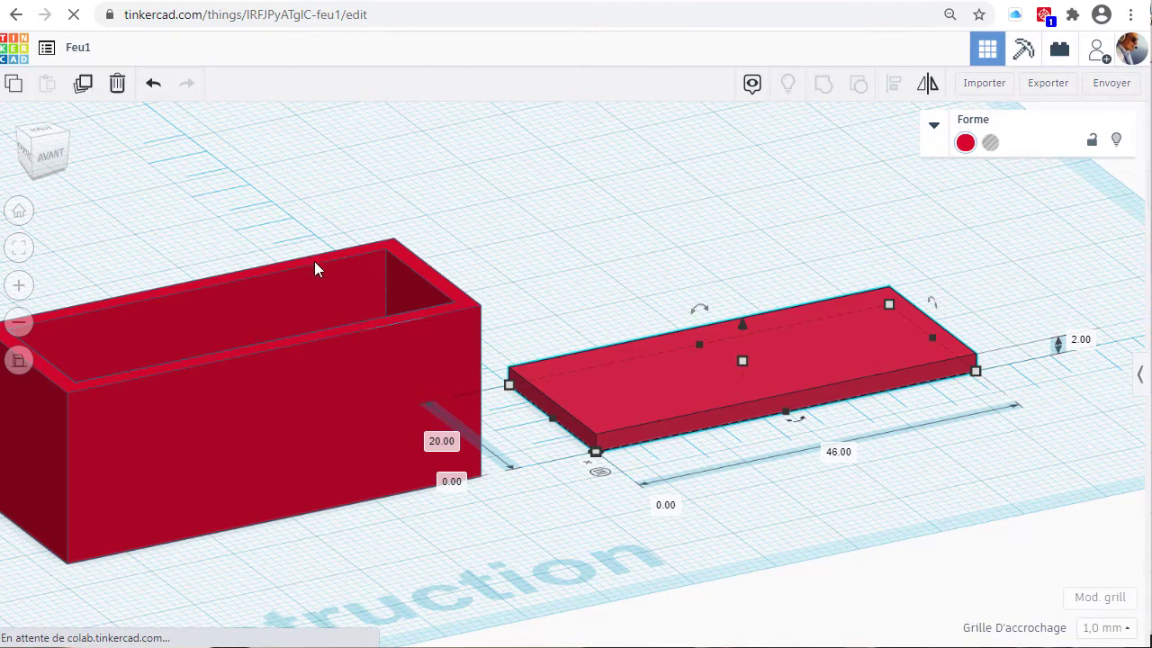
{"action": "left_click", "coordinate": [437, 442]}
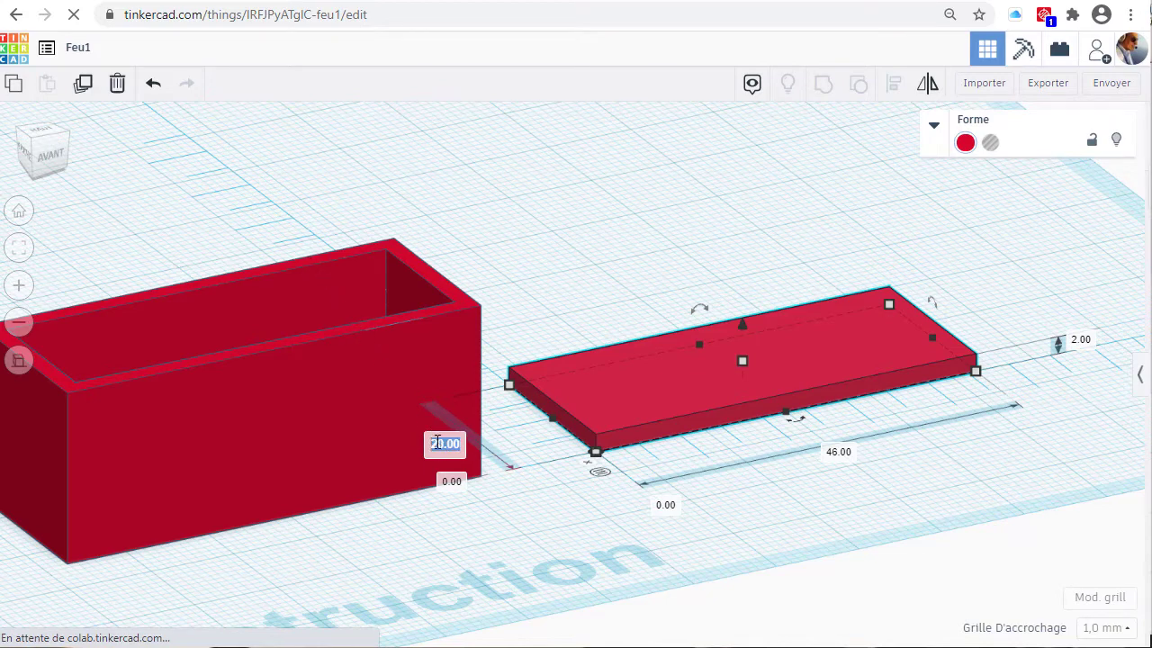
{"action": "type", "text": "16"}
{"action": "key", "text": "Return"}
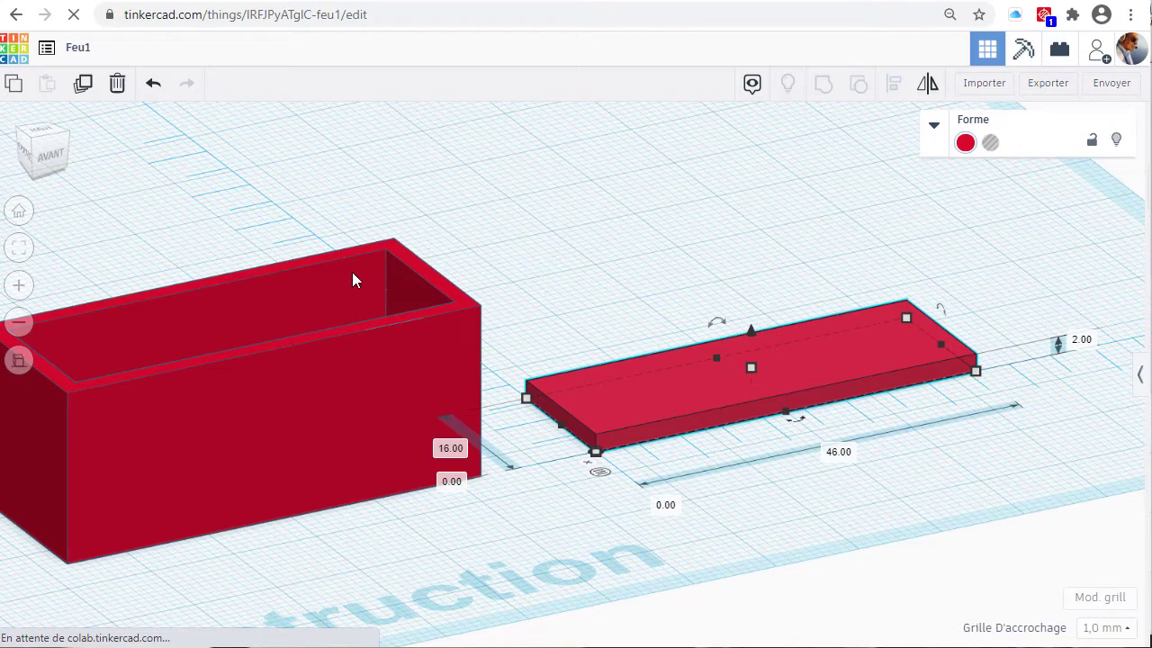
Set the flat lid plate's width to 18 mm and its length to 48 mm.
{"action": "left_click", "coordinate": [449, 450]}
{"action": "type", "text": "18"}
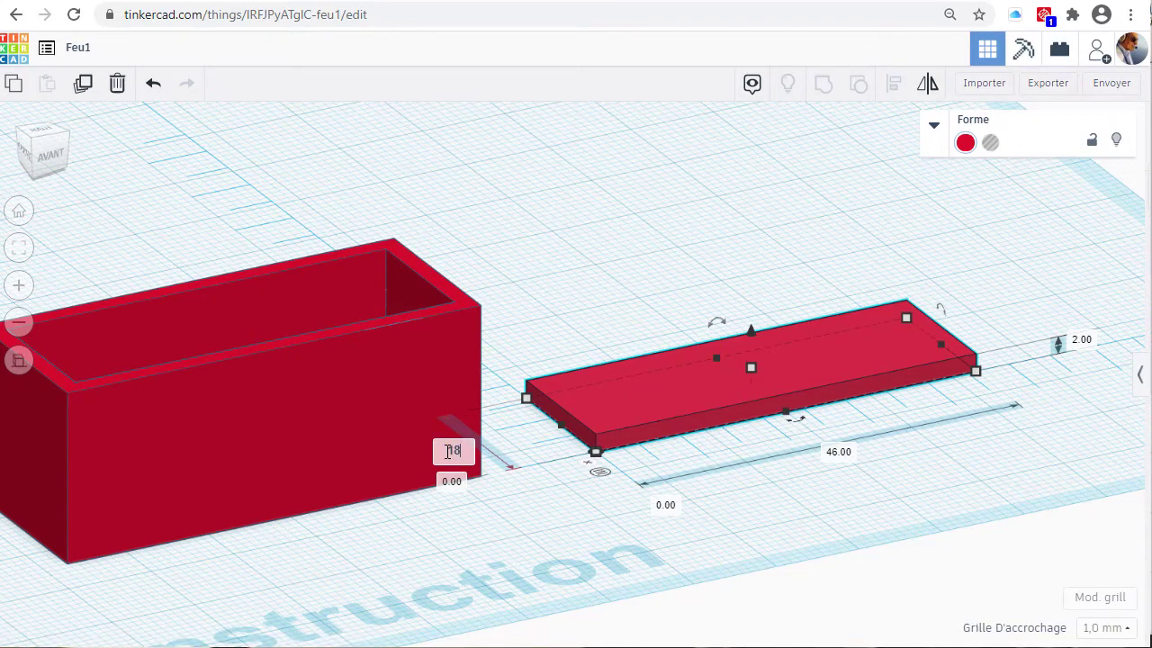
{"action": "key", "text": "Return"}
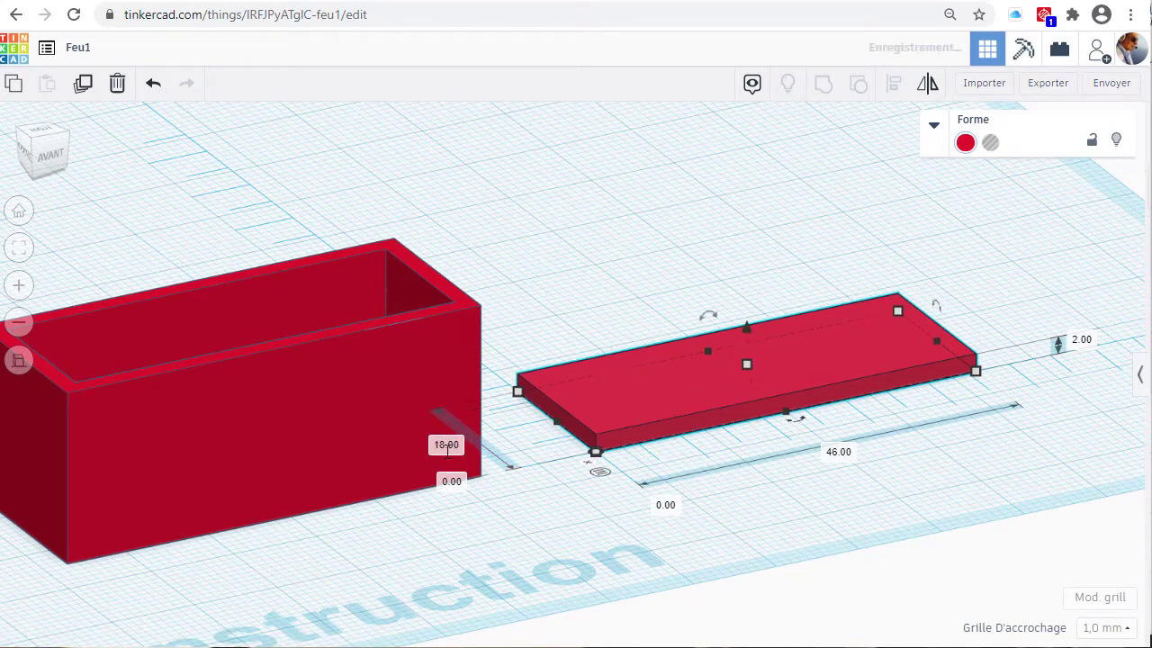
{"action": "left_click", "coordinate": [835, 454]}
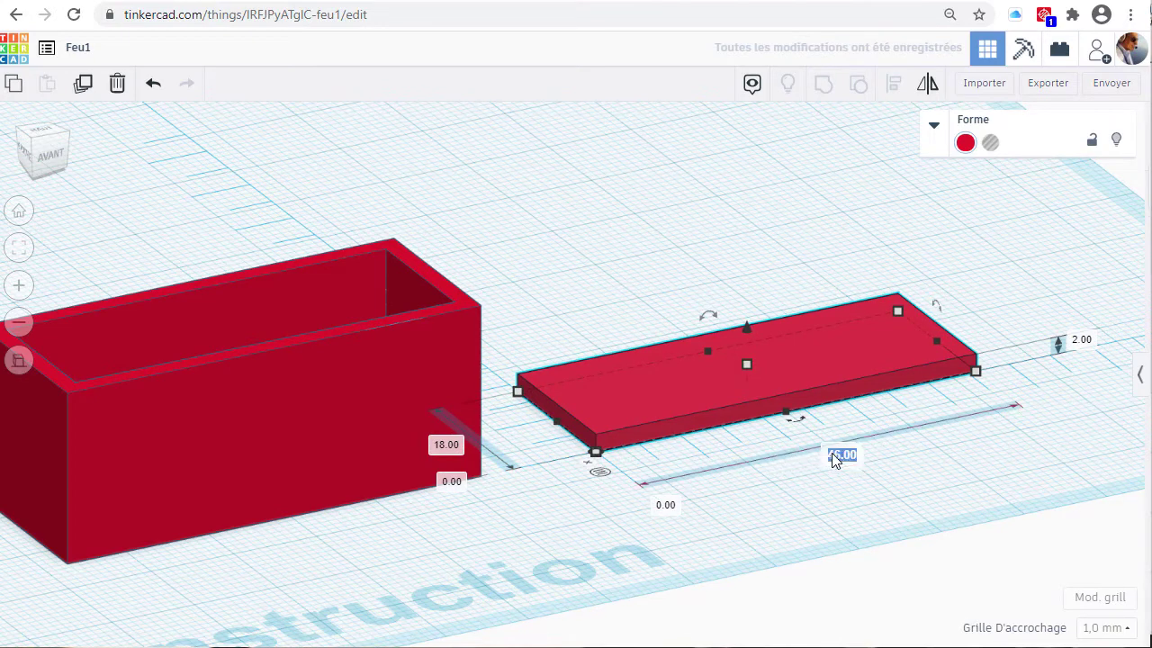
{"action": "type", "text": "48"}
{"action": "key", "text": "Return"}
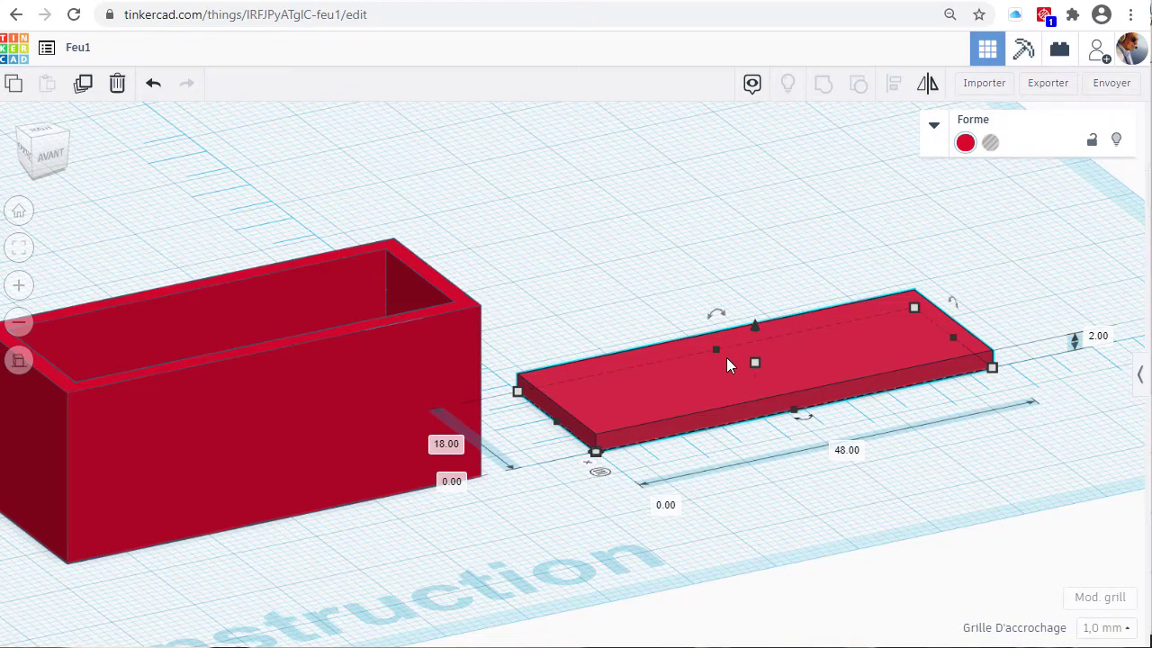
Duplicate the flat lid plate and move the copy 33 mm straight back behind the original.
{"action": "key", "text": "ctrl+d"}
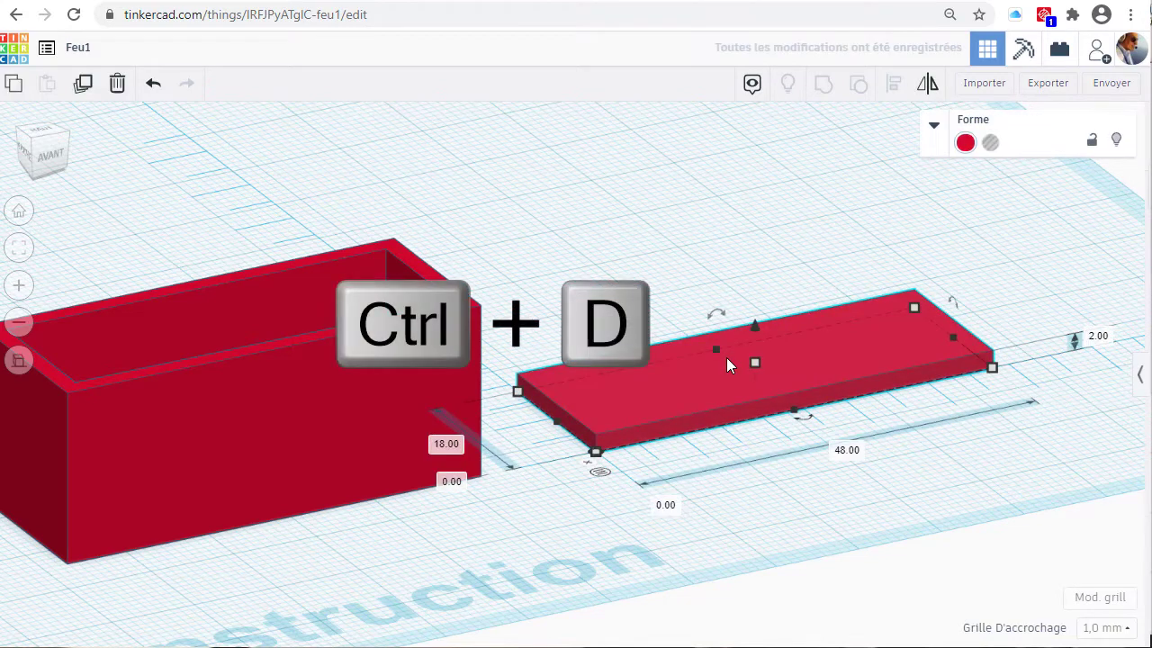
{"action": "key", "text": "Up"}
{"action": "key", "text": "Up"}
{"action": "key", "text": "Up"}
{"action": "key", "text": "Up"}
{"action": "key", "text": "Up"}
{"action": "key", "text": "Up"}
{"action": "key", "text": "Up"}
{"action": "key", "text": "Up"}
{"action": "key", "text": "Up"}
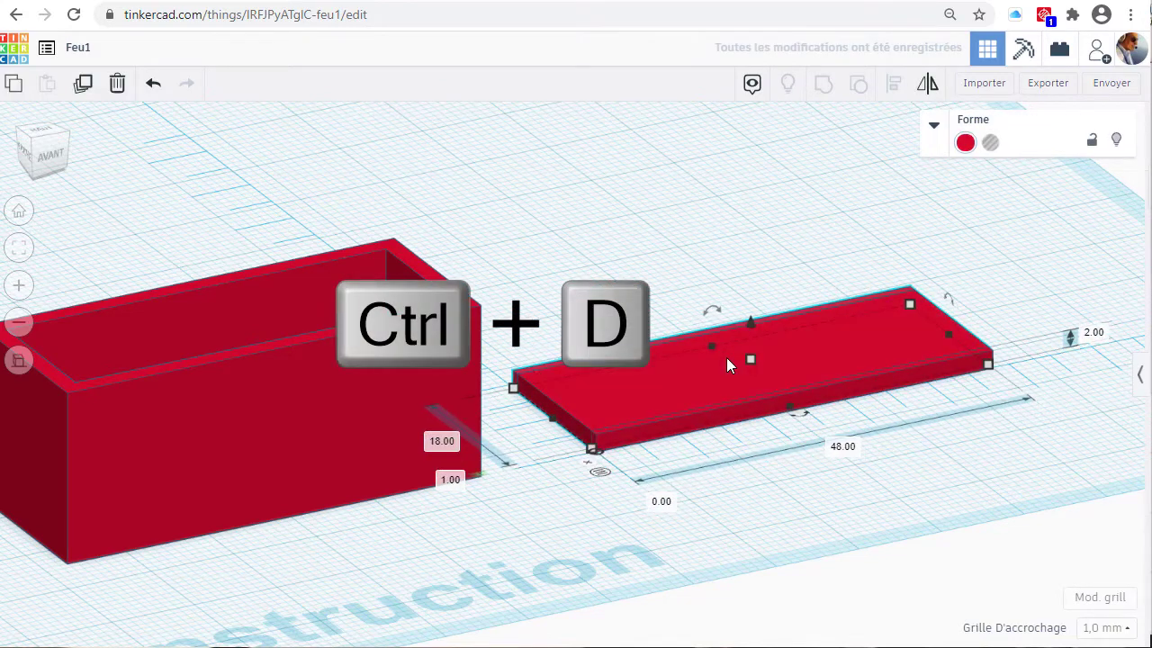
{"action": "key", "text": "Up"}
{"action": "key", "text": "Up"}
{"action": "key", "text": "Up"}
{"action": "key", "text": "Up"}
{"action": "key", "text": "Up"}
{"action": "key", "text": "Up"}
{"action": "key", "text": "Up"}
{"action": "key", "text": "Up"}
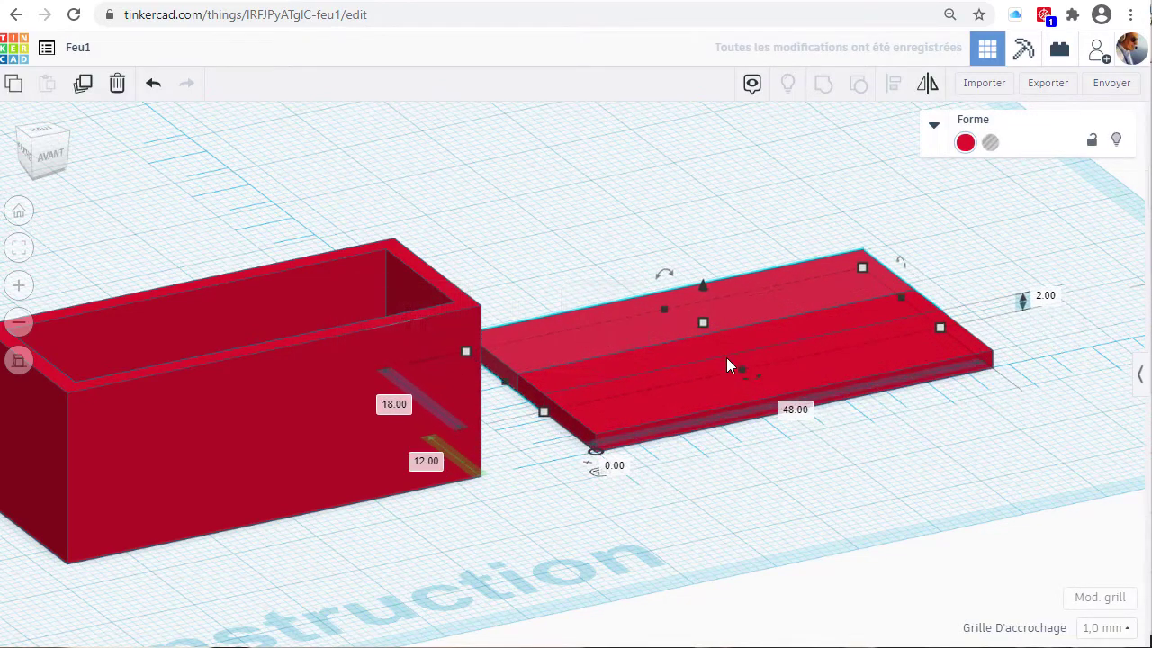
{"action": "key", "text": "Up"}
{"action": "key", "text": "Up"}
{"action": "key", "text": "Up"}
{"action": "key", "text": "Up"}
{"action": "key", "text": "Up"}
{"action": "key", "text": "Up"}
{"action": "key", "text": "Up"}
{"action": "key", "text": "Up"}
{"action": "key", "text": "Up"}
{"action": "key", "text": "Up"}
{"action": "key", "text": "Up"}
{"action": "key", "text": "Up"}
{"action": "key", "text": "Up"}
{"action": "key", "text": "Up"}
{"action": "key", "text": "Up"}
{"action": "key", "text": "Up"}
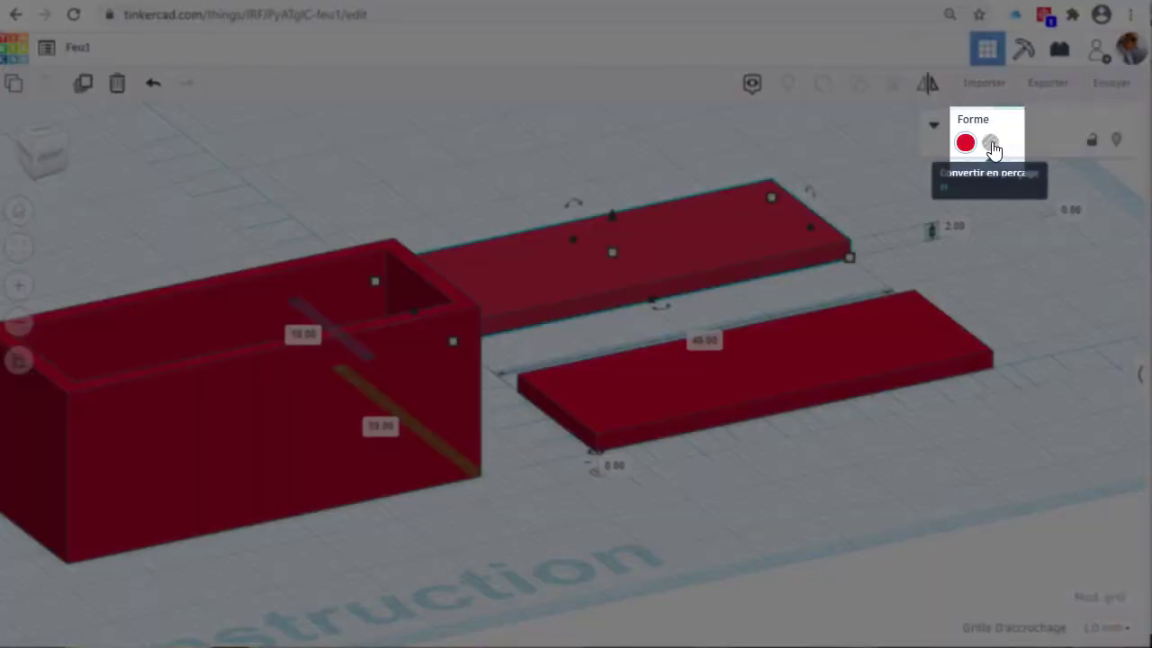
Convert the lid plate's copy into a hole and raise it 5 mm above the workplane.
{"action": "left_click", "coordinate": [991, 144]}
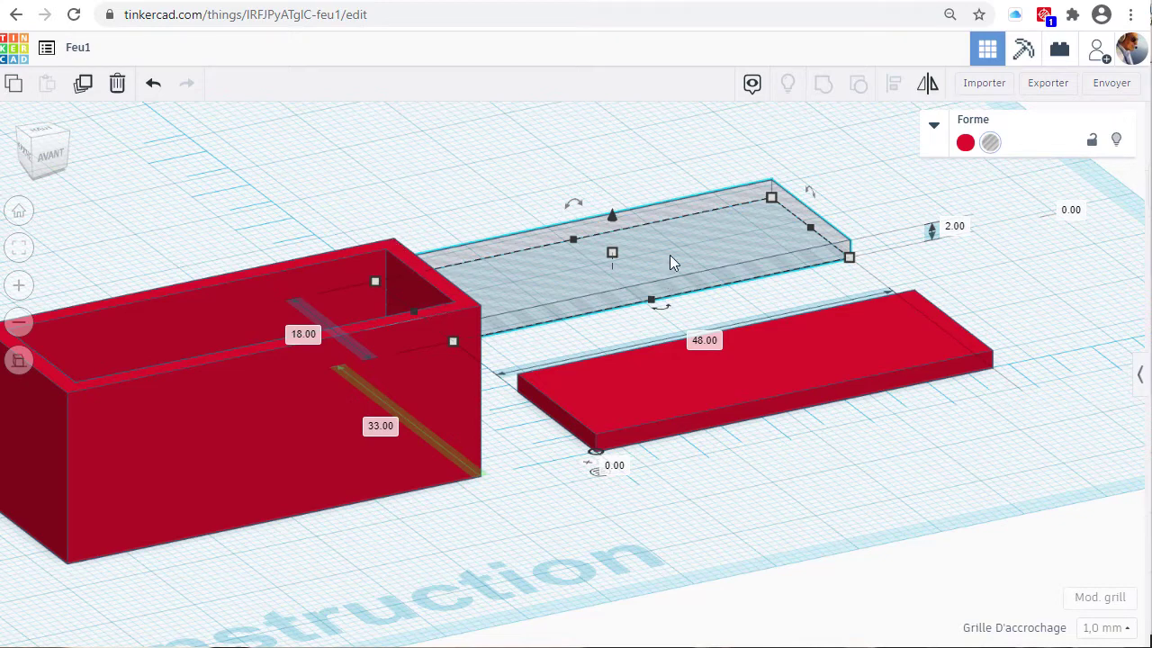
{"action": "right_click_drag", "start_coordinate": [805, 513], "coordinate": [763, 534]}
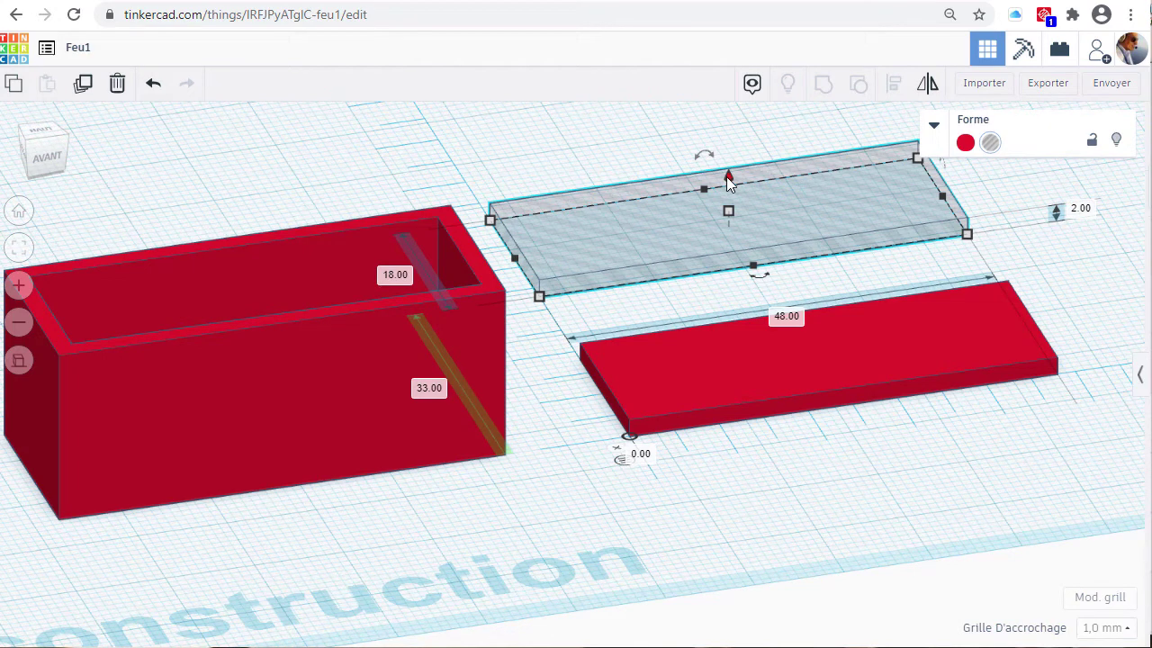
{"action": "left_click_drag", "start_coordinate": [729, 177], "coordinate": [729, 136]}
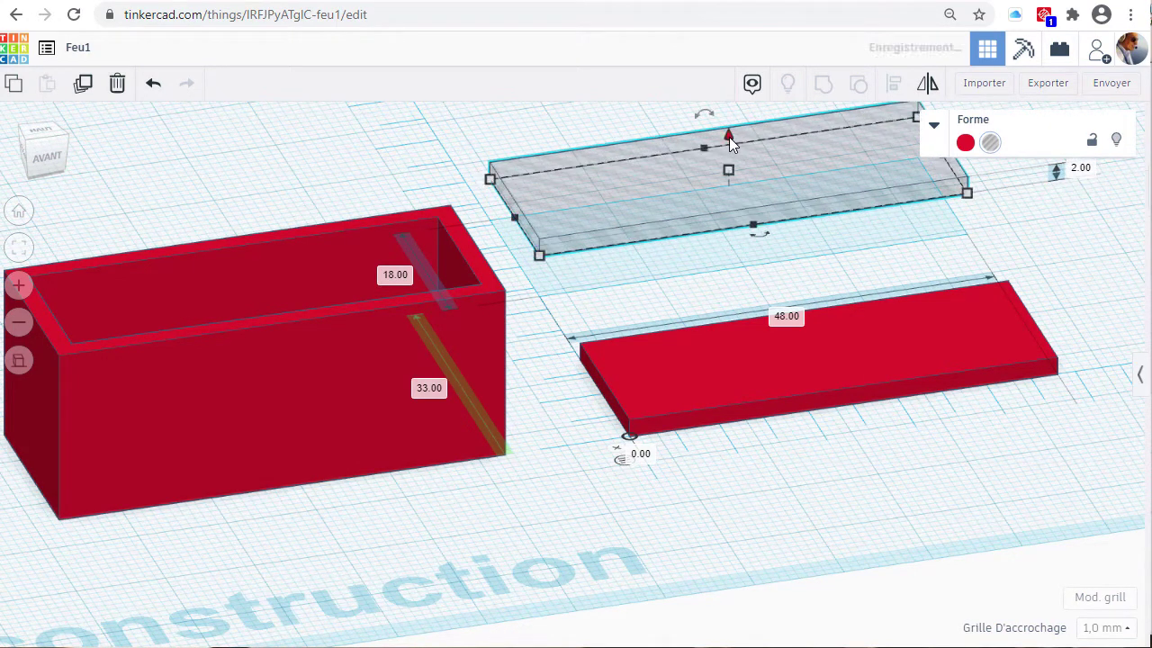
{"action": "right_click_drag", "start_coordinate": [734, 216], "coordinate": [785, 459]}
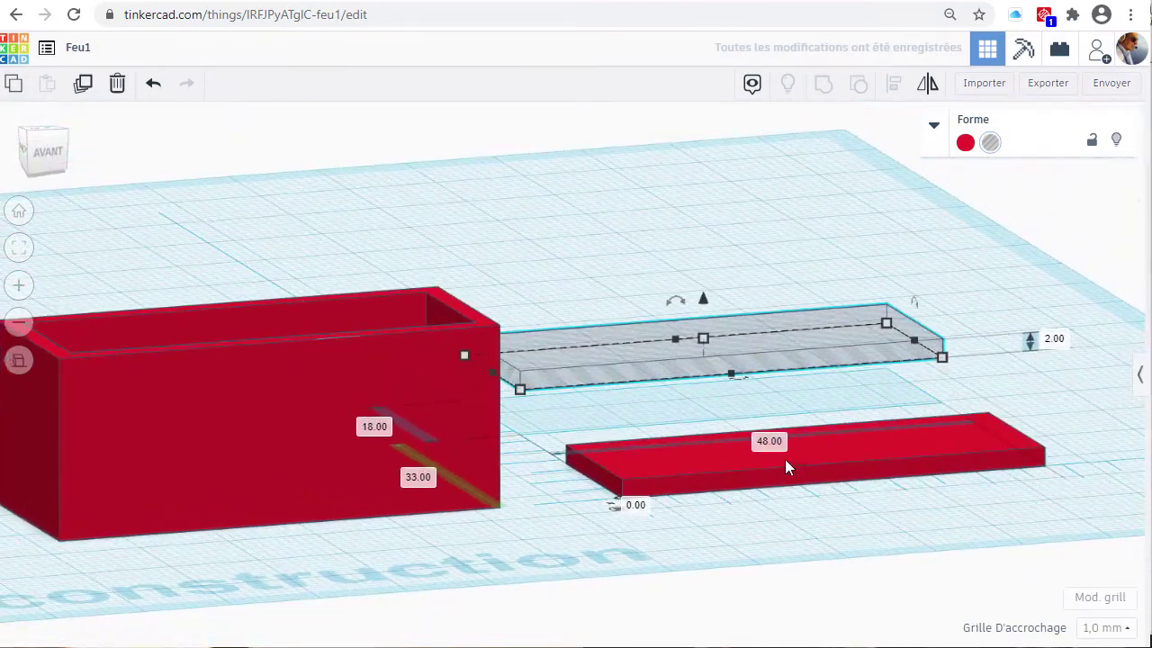
{"action": "scroll", "coordinate": [806, 452], "scroll_direction": "down", "scroll_amount": 5}
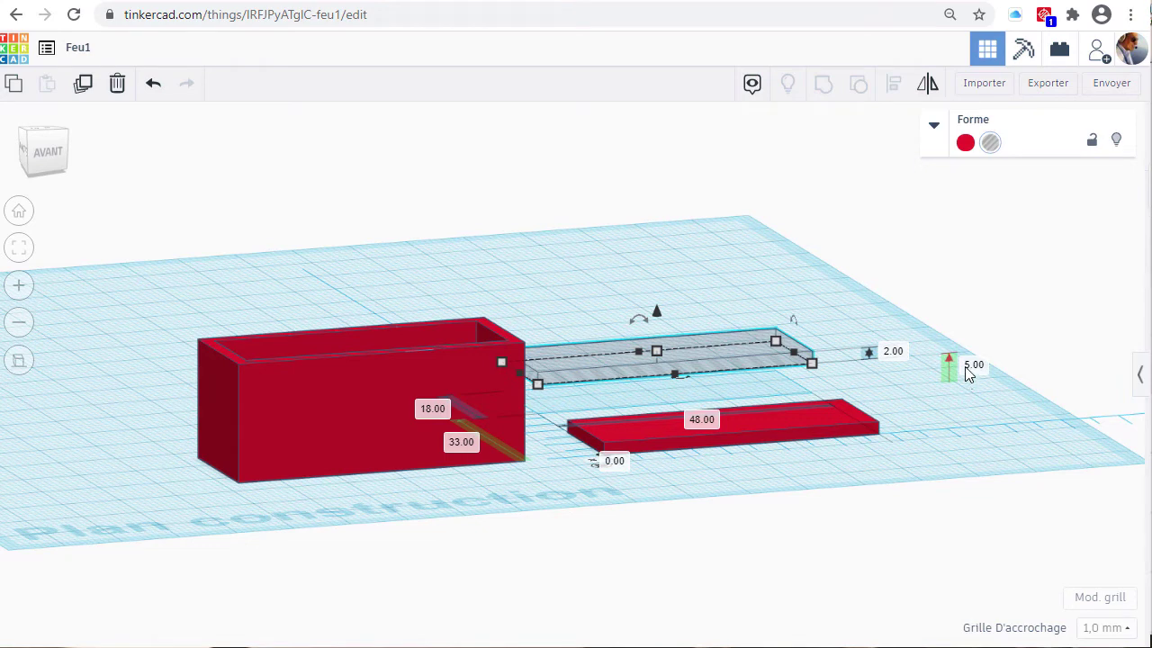
Raise the lid-shaped hole plate to 18 mm above the workplane.
{"action": "right_click_drag", "start_coordinate": [979, 486], "coordinate": [972, 451]}
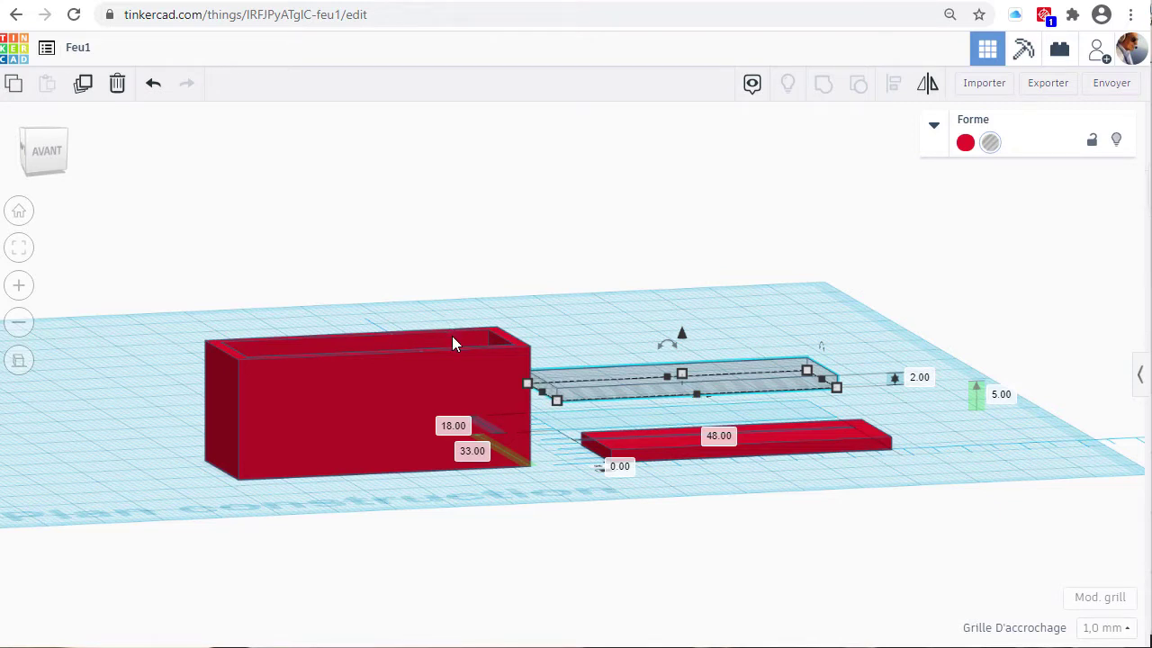
{"action": "left_click", "coordinate": [1002, 397]}
{"action": "type", "text": "8"}
{"action": "key", "text": "Return"}
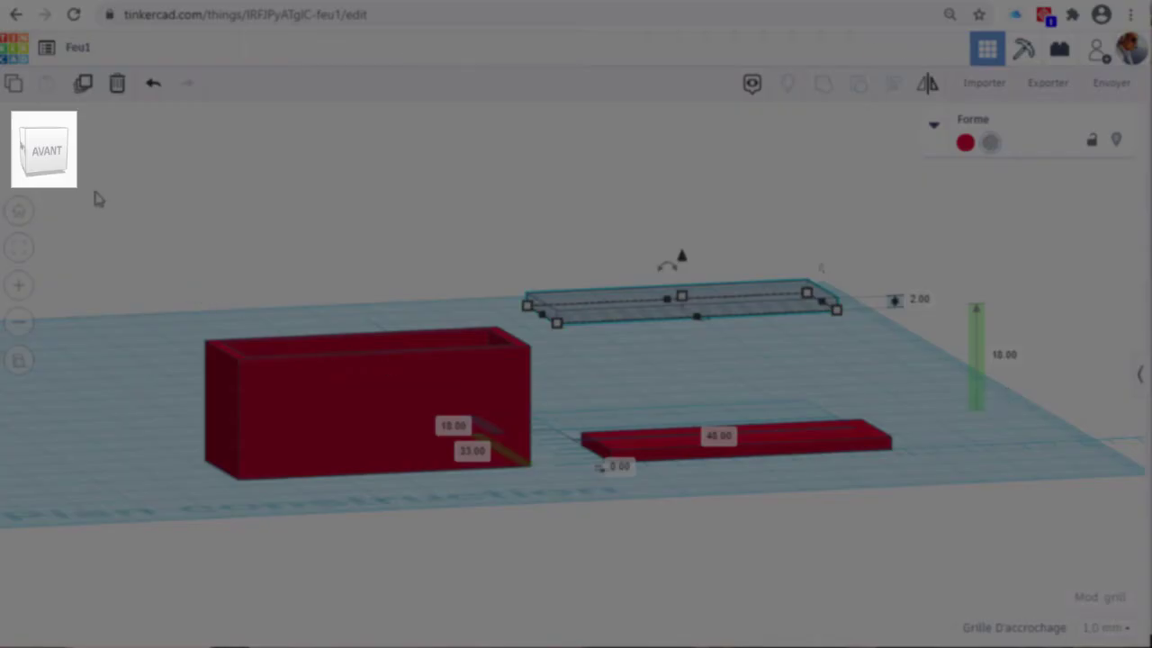
In front view, move the hole plate 63 mm left so it is centred along the box's length.
{"action": "left_click", "coordinate": [41, 156]}
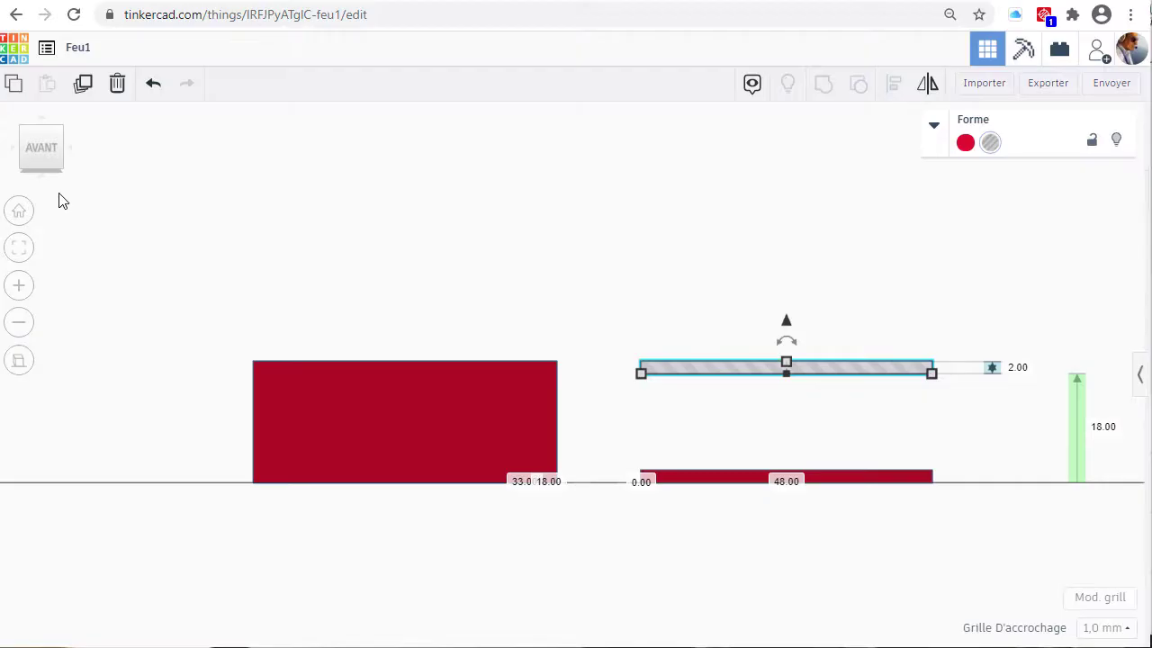
{"action": "key", "text": "Left"}
{"action": "key", "text": "Left"}
{"action": "key", "text": "Left"}
{"action": "key", "text": "Left"}
{"action": "key", "text": "Left"}
{"action": "key", "text": "Left"}
{"action": "key", "text": "Left"}
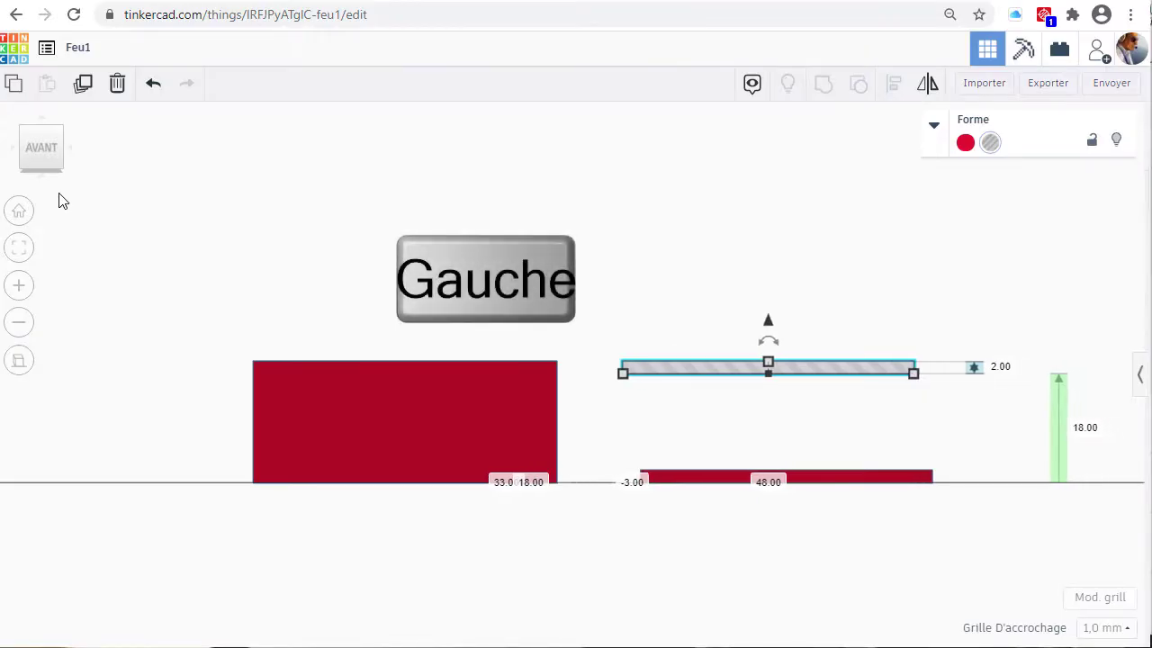
{"action": "key", "text": "Left"}
{"action": "key", "text": "Left"}
{"action": "key", "text": "Left"}
{"action": "key", "text": "Left"}
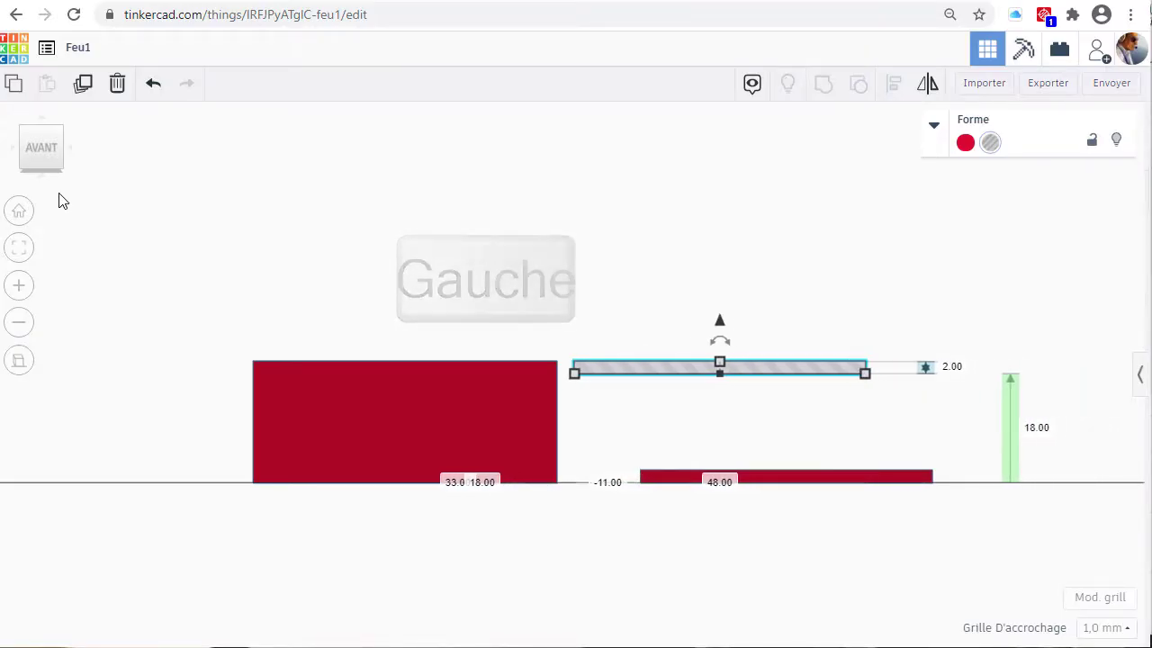
{"action": "key", "text": "Left"}
{"action": "key", "text": "Left"}
{"action": "key", "text": "Left"}
{"action": "key", "text": "Left"}
{"action": "key", "text": "Left"}
{"action": "key", "text": "Left"}
{"action": "key", "text": "Left"}
{"action": "key", "text": "Left"}
{"action": "key", "text": "Left"}
{"action": "key", "text": "Left"}
{"action": "key", "text": "Left"}
{"action": "key", "text": "Left"}
{"action": "key", "text": "Left"}
{"action": "key", "text": "Left"}
{"action": "key", "text": "Left"}
{"action": "key", "text": "Left"}
{"action": "key", "text": "Left"}
{"action": "key", "text": "Left"}
{"action": "key", "text": "Left"}
{"action": "key", "text": "Left"}
{"action": "key", "text": "Left"}
{"action": "key", "text": "Left"}
{"action": "key", "text": "Left"}
{"action": "key", "text": "Left"}
{"action": "key", "text": "Left"}
{"action": "key", "text": "Left"}
{"action": "key", "text": "Left"}
{"action": "key", "text": "Left"}
{"action": "key", "text": "Left"}
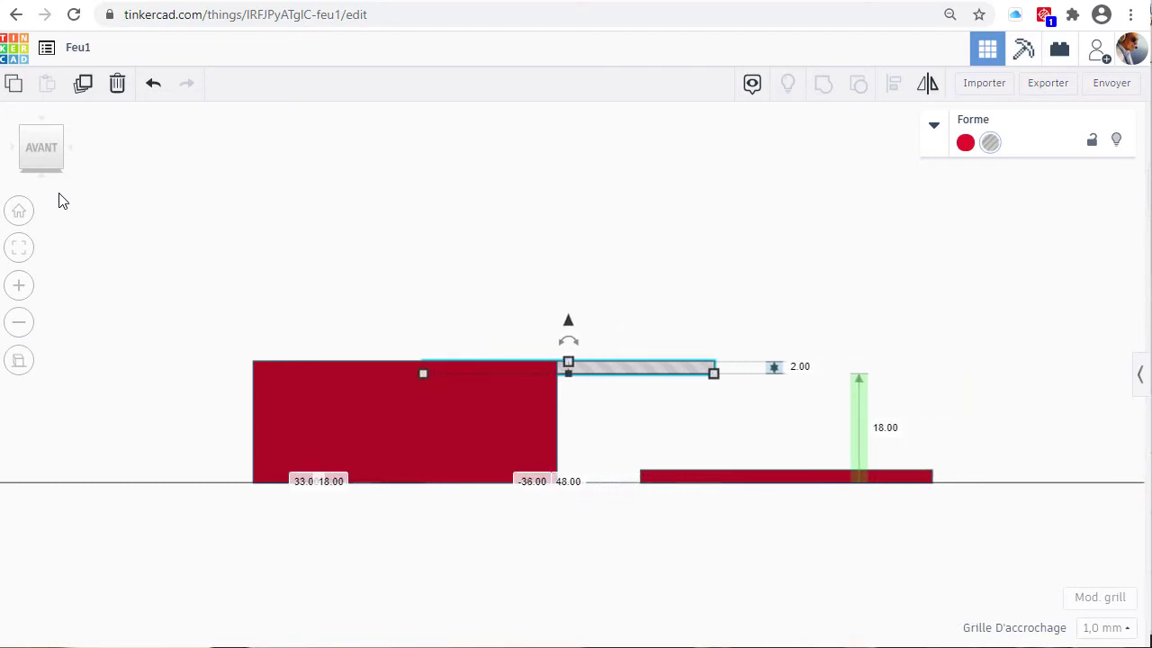
{"action": "key", "text": "Left"}
{"action": "key", "text": "Left"}
{"action": "key", "text": "Left"}
{"action": "key", "text": "Left"}
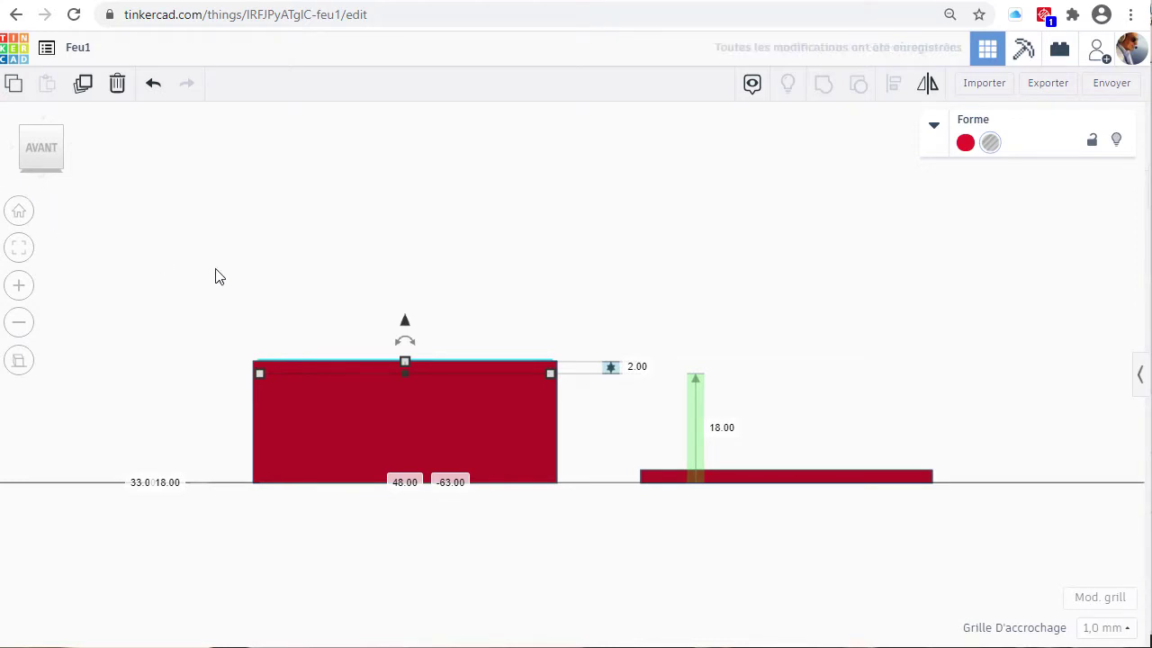
In left side view, move the hole plate toward the front until it sits 1 mm inside the box's front and back faces.
{"action": "right_click_drag", "start_coordinate": [190, 267], "coordinate": [435, 275]}
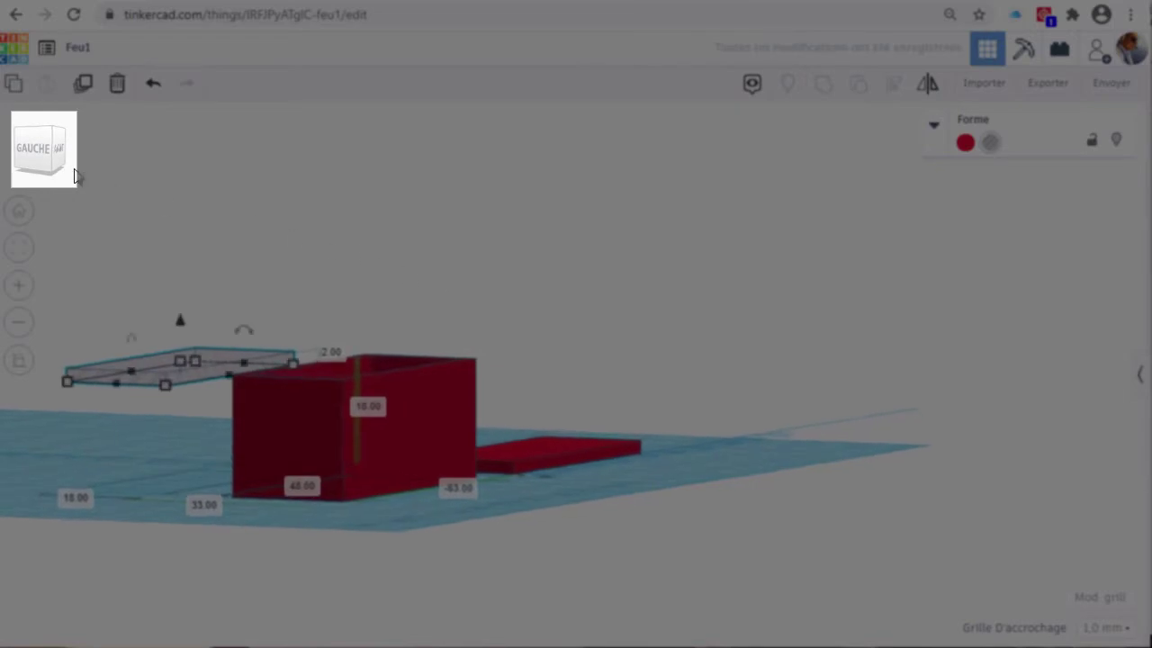
{"action": "left_click", "coordinate": [36, 160]}
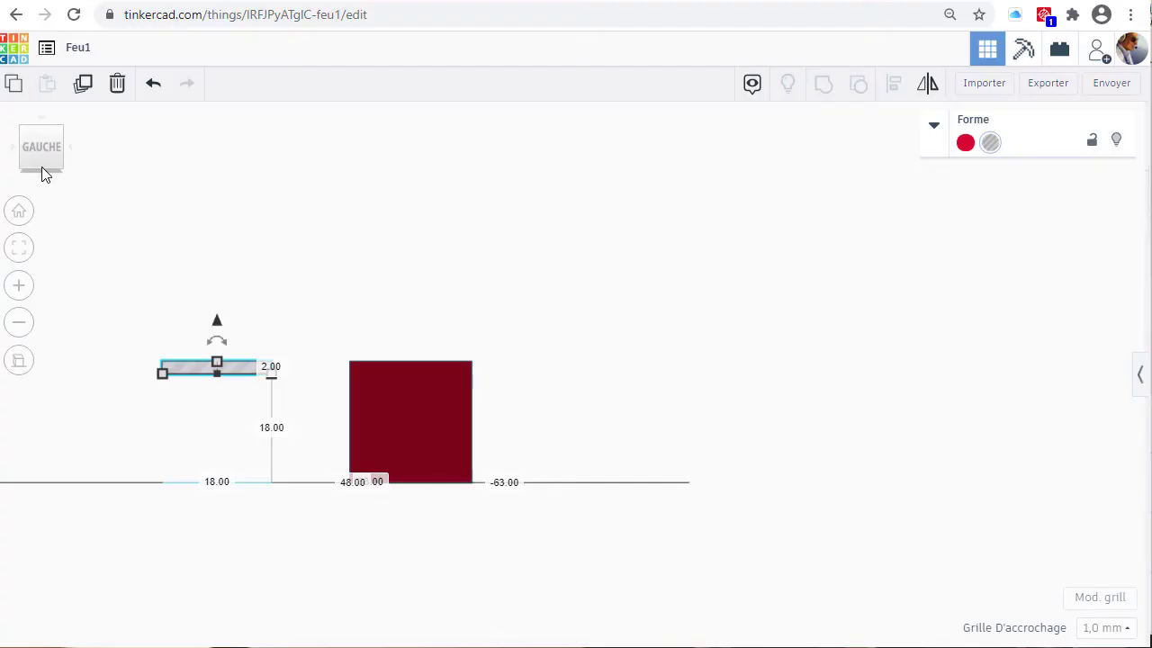
{"action": "key", "text": "Right"}
{"action": "key", "text": "Right"}
{"action": "key", "text": "Right"}
{"action": "key", "text": "Right"}
{"action": "key", "text": "Right"}
{"action": "key", "text": "Right"}
{"action": "key", "text": "Right"}
{"action": "key", "text": "Right"}
{"action": "key", "text": "Right"}
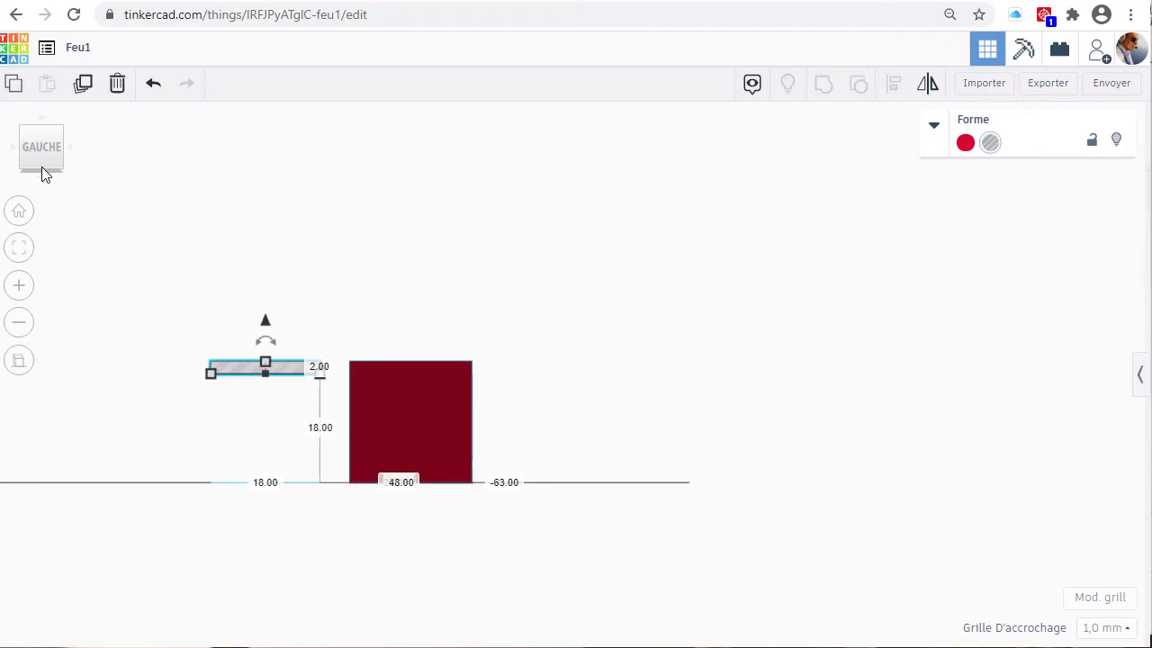
{"action": "key", "text": "Right"}
{"action": "key", "text": "Right"}
{"action": "key", "text": "Right"}
{"action": "key", "text": "Right"}
{"action": "key", "text": "Right"}
{"action": "key", "text": "Right"}
{"action": "key", "text": "Right"}
{"action": "key", "text": "Right"}
{"action": "key", "text": "Right"}
{"action": "key", "text": "Right"}
{"action": "key", "text": "Right"}
{"action": "key", "text": "Right"}
{"action": "key", "text": "Right"}
{"action": "key", "text": "Right"}
{"action": "key", "text": "Right"}
{"action": "key", "text": "Right"}
{"action": "key", "text": "Right"}
{"action": "key", "text": "Right"}
{"action": "key", "text": "Right"}
{"action": "key", "text": "Right"}
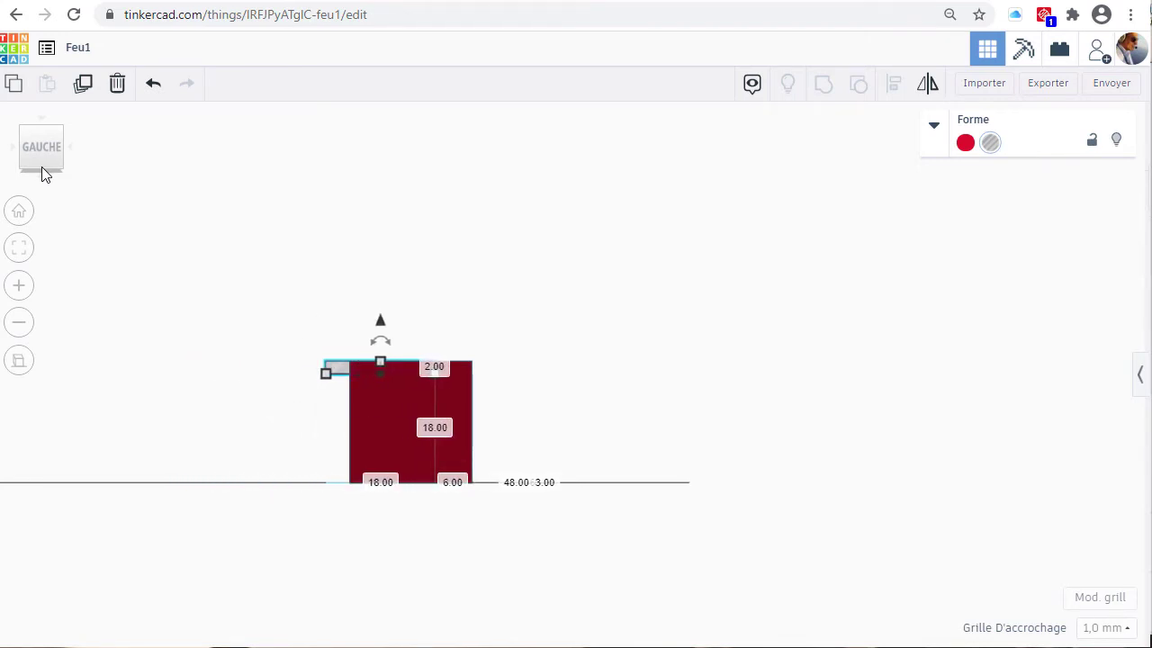
{"action": "key", "text": "Right"}
{"action": "key", "text": "Right"}
{"action": "key", "text": "Right"}
{"action": "key", "text": "Right"}
{"action": "key", "text": "Right"}
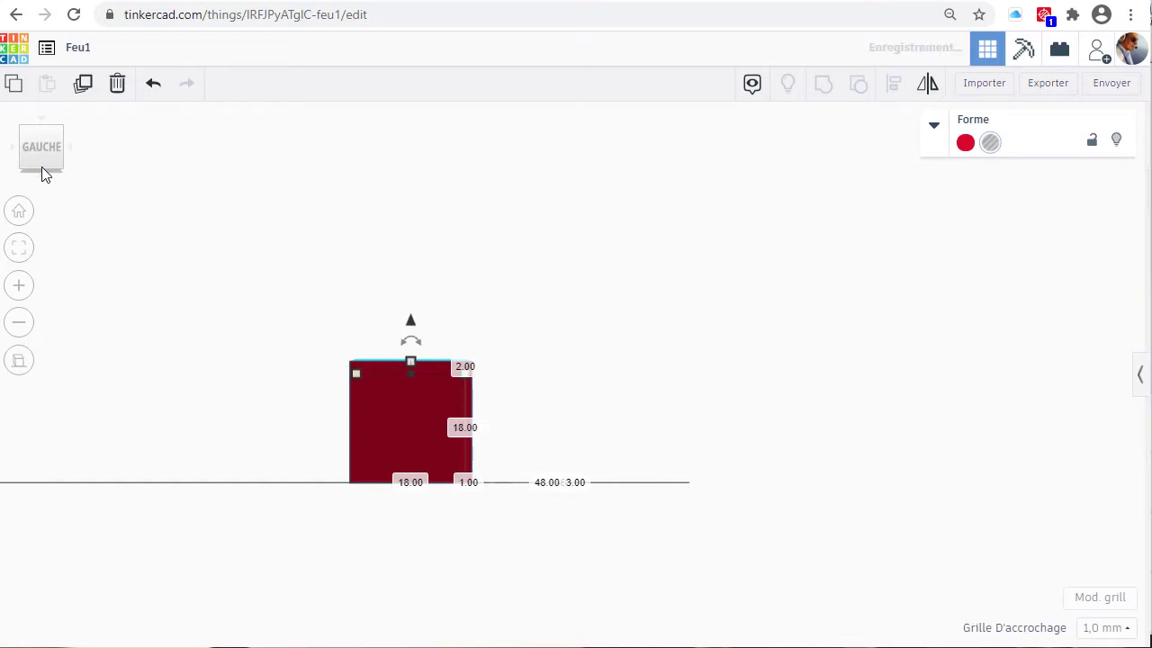
Group the box with the hole plate to cut a 2 mm deep lid recess into its upper rim.
{"action": "scroll", "coordinate": [275, 375], "scroll_direction": "up", "scroll_amount": 2}
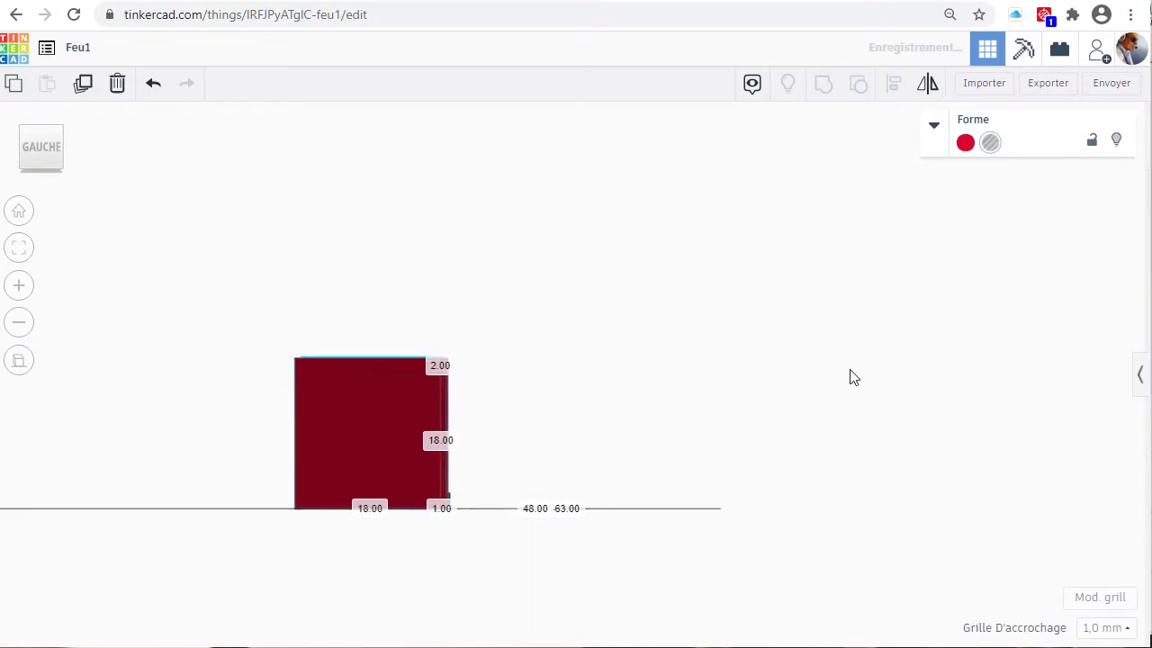
{"action": "right_click_drag", "start_coordinate": [853, 378], "coordinate": [503, 558]}
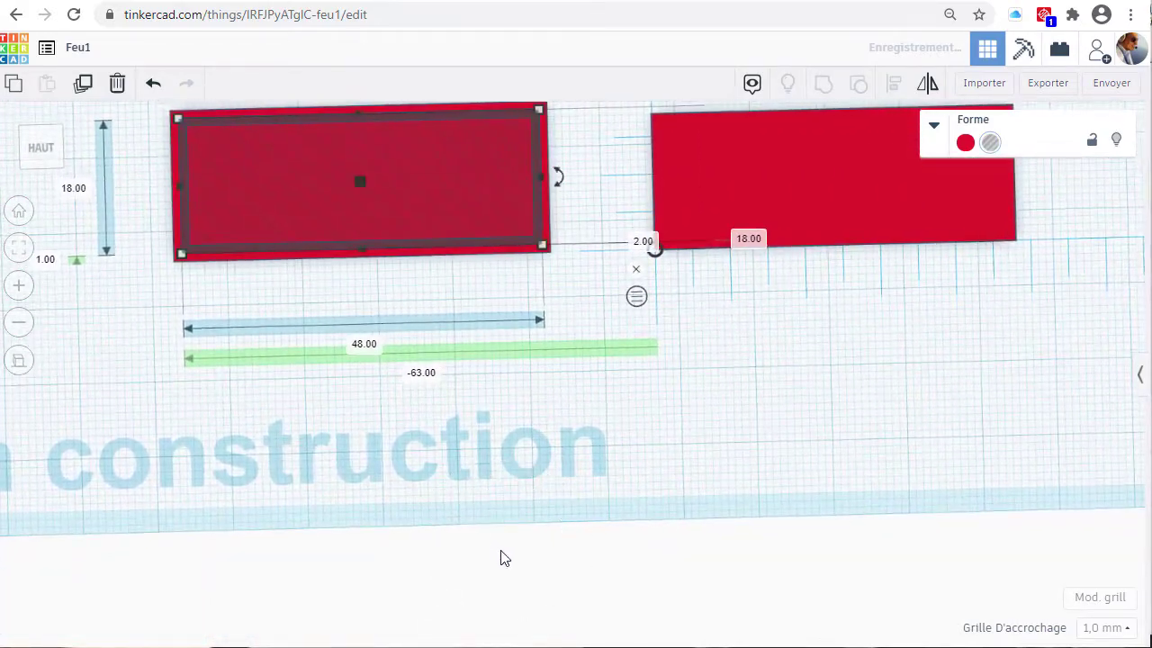
{"action": "middle_click_drag", "start_coordinate": [474, 312], "coordinate": [551, 459]}
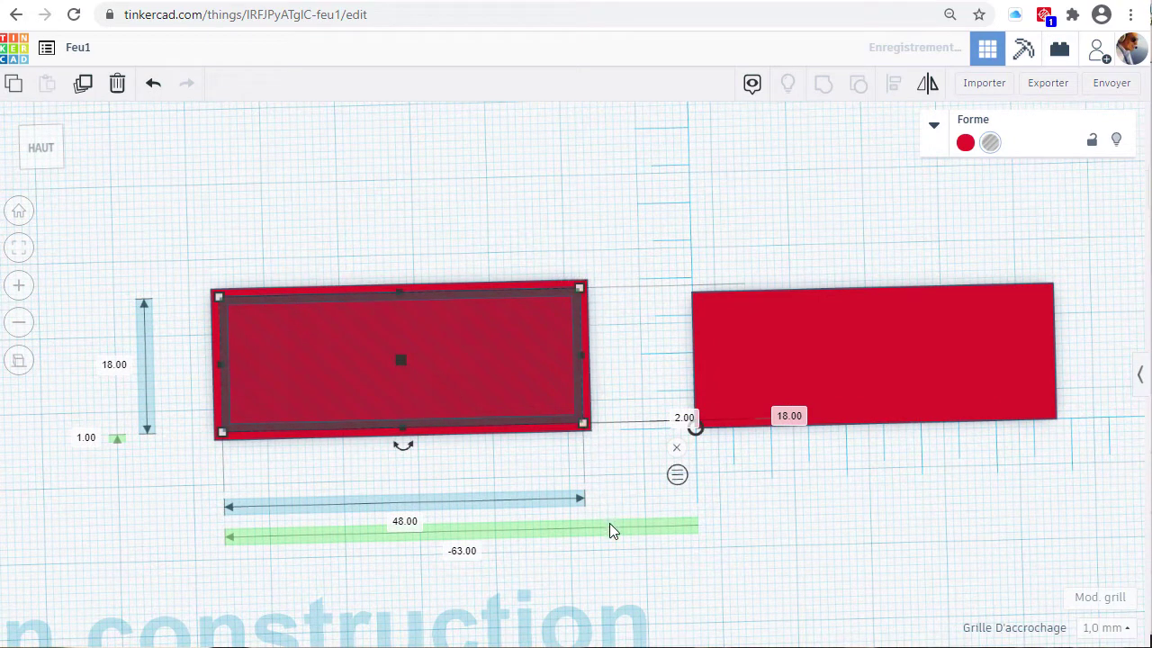
{"action": "right_click_drag", "start_coordinate": [613, 530], "coordinate": [612, 420]}
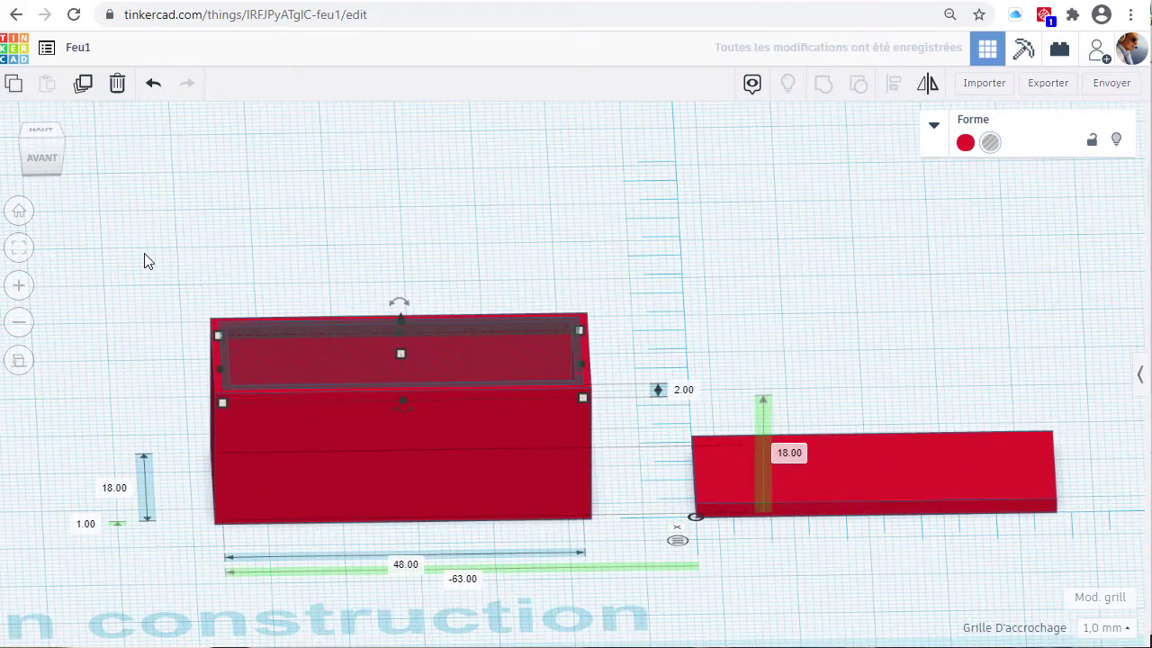
{"action": "left_click_drag", "start_coordinate": [144, 253], "coordinate": [639, 594]}
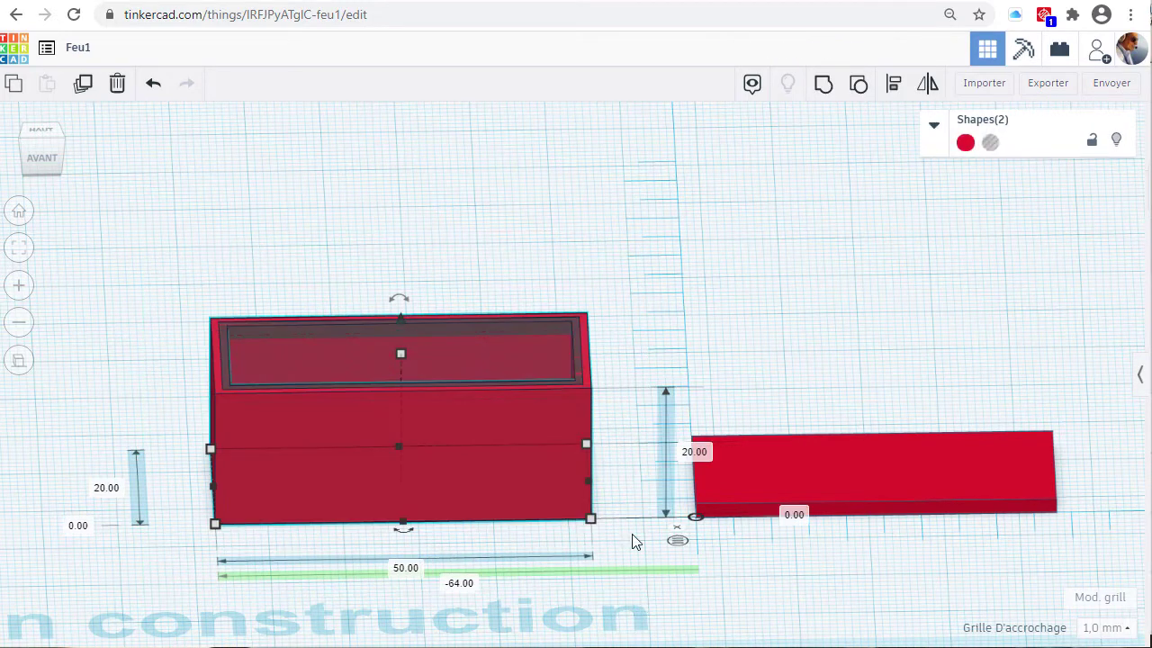
{"action": "left_click", "coordinate": [822, 85]}
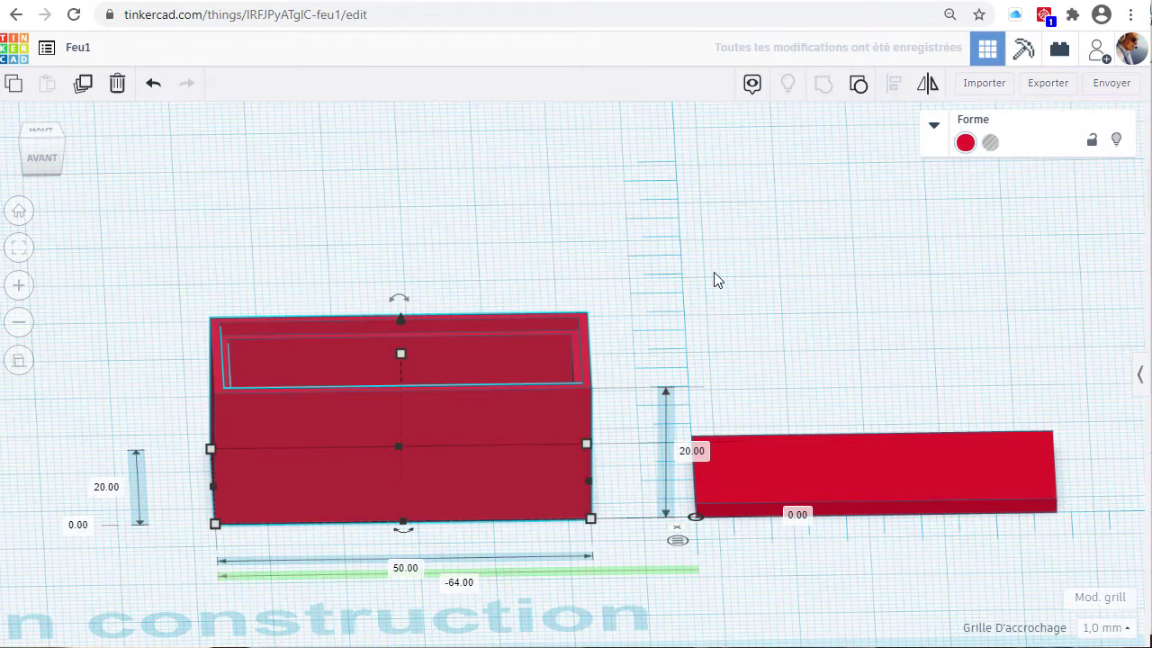
{"action": "left_click", "coordinate": [711, 273]}
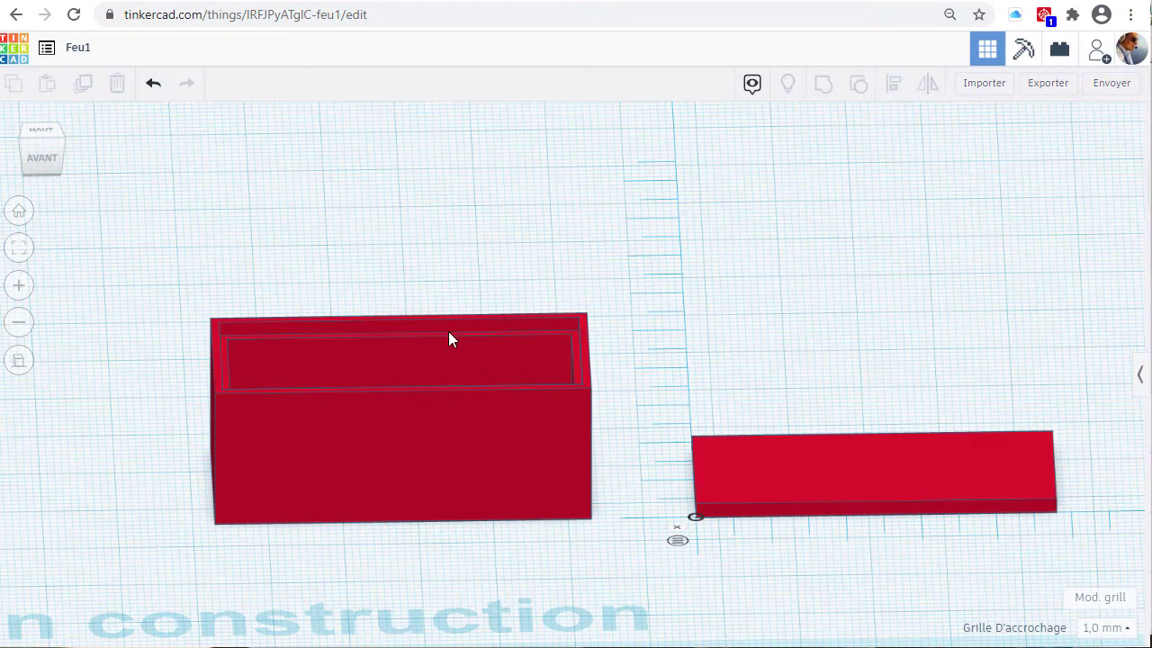
Add a cylinder hole to the workplane behind the lid plate.
{"action": "scroll", "coordinate": [451, 333], "scroll_direction": "up", "scroll_amount": 2}
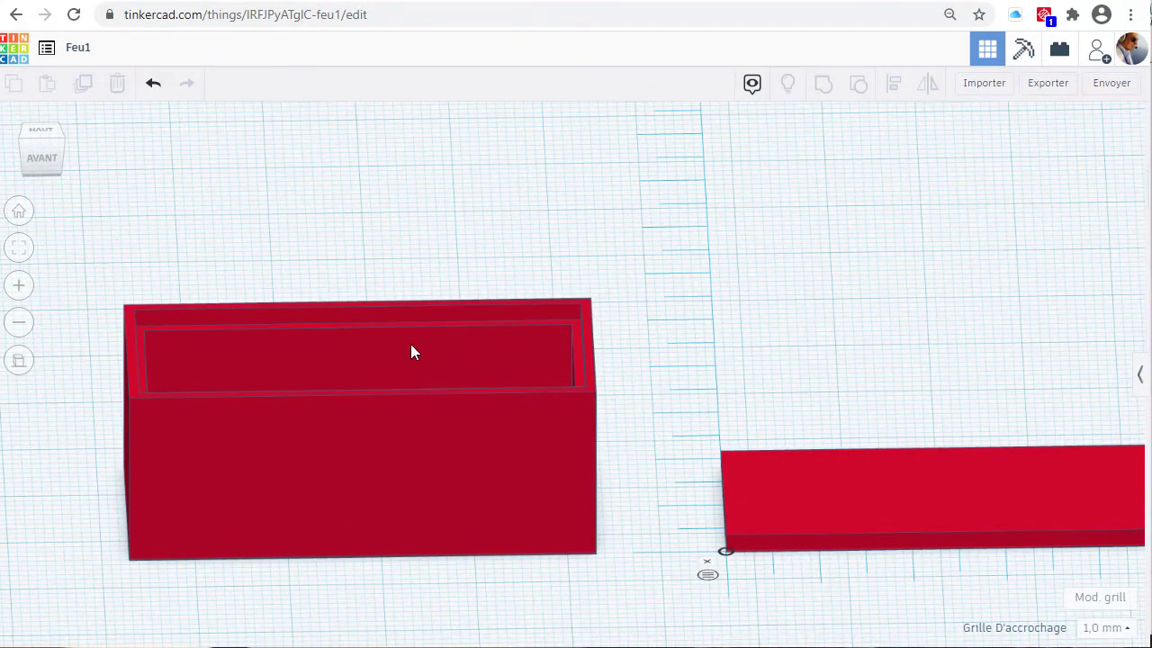
{"action": "scroll", "coordinate": [393, 354], "scroll_direction": "up", "scroll_amount": 1}
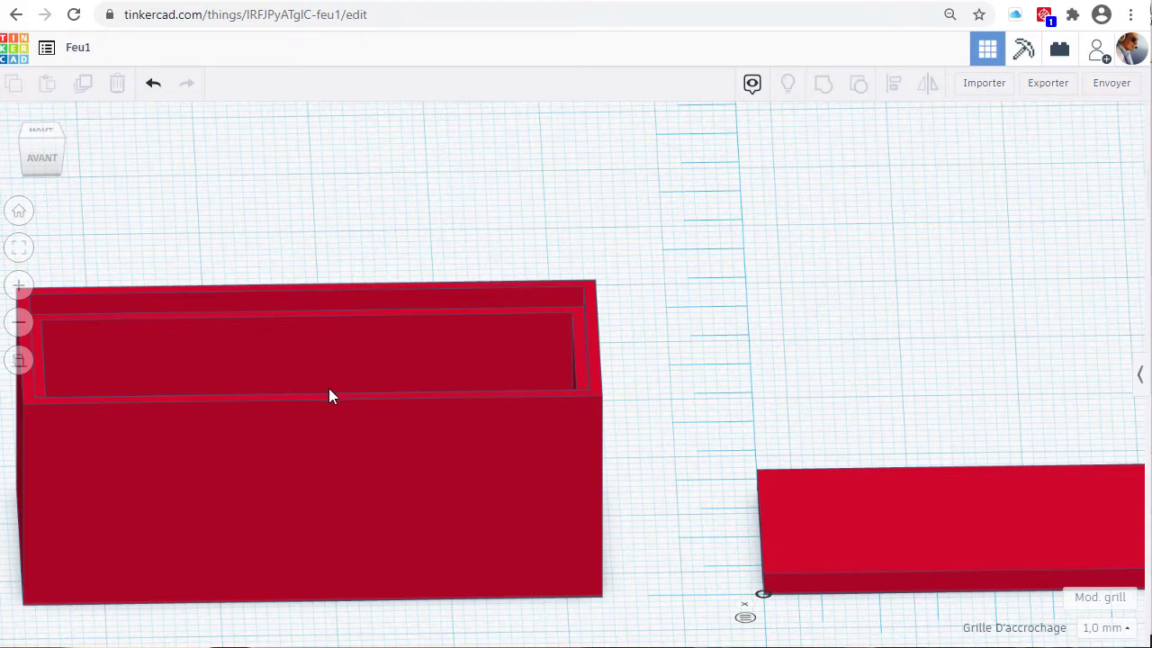
{"action": "middle_click_drag", "start_coordinate": [328, 396], "coordinate": [766, 349]}
{"action": "right_click_drag", "start_coordinate": [498, 430], "coordinate": [642, 407]}
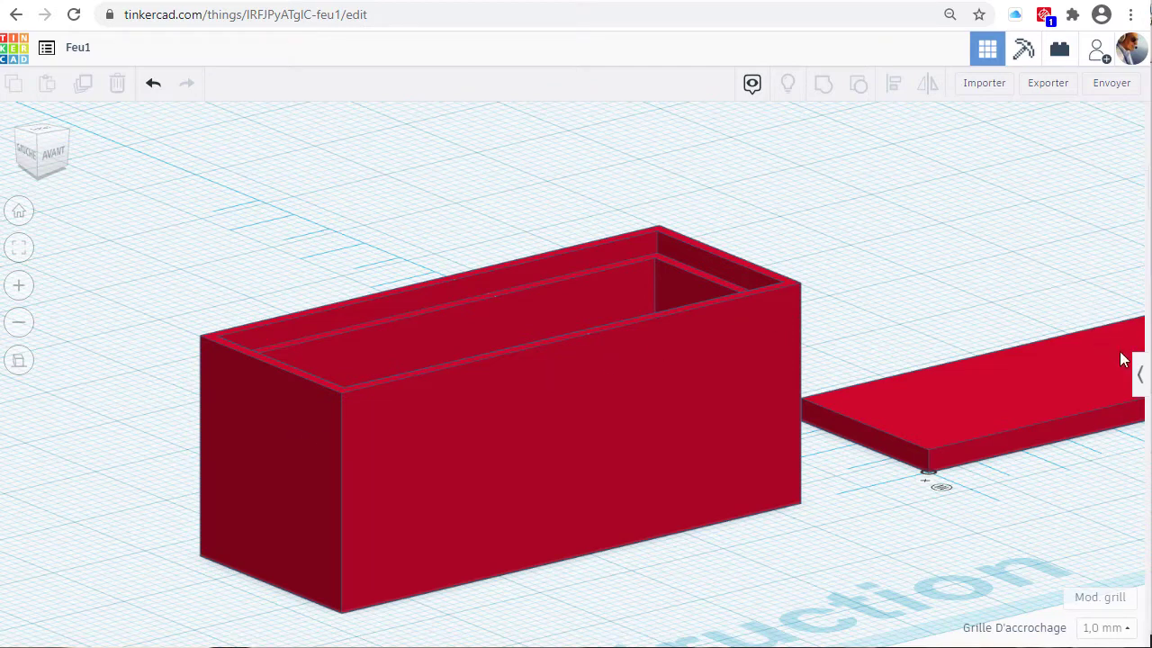
{"action": "left_click", "coordinate": [1140, 374]}
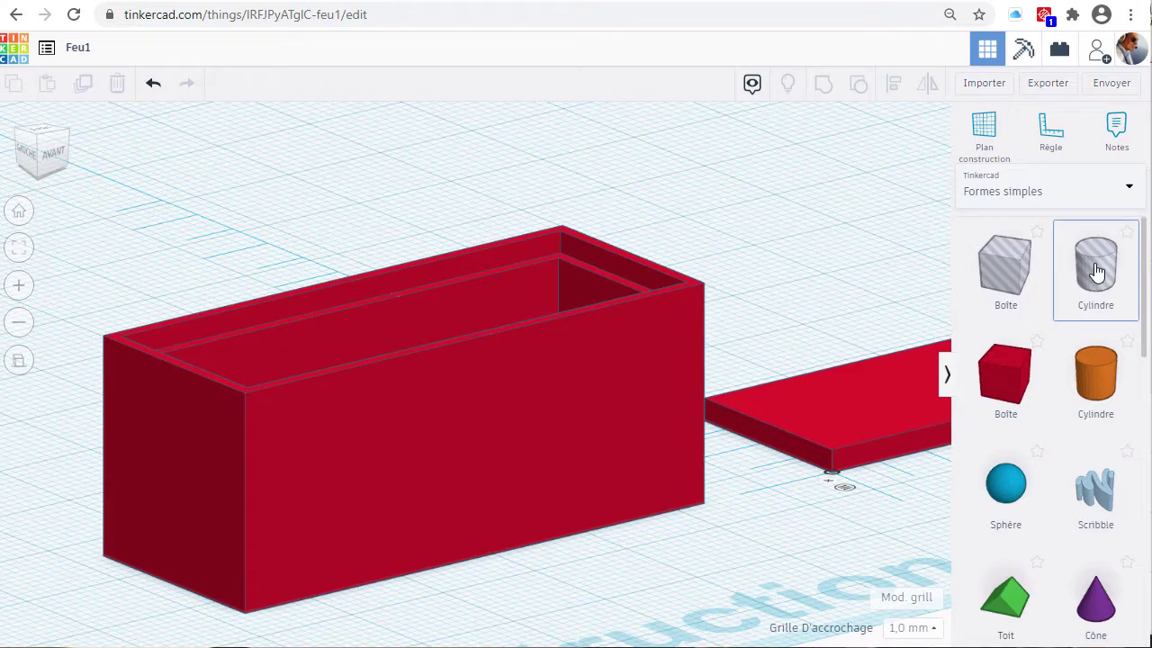
{"action": "left_click_drag", "start_coordinate": [1096, 272], "coordinate": [755, 335]}
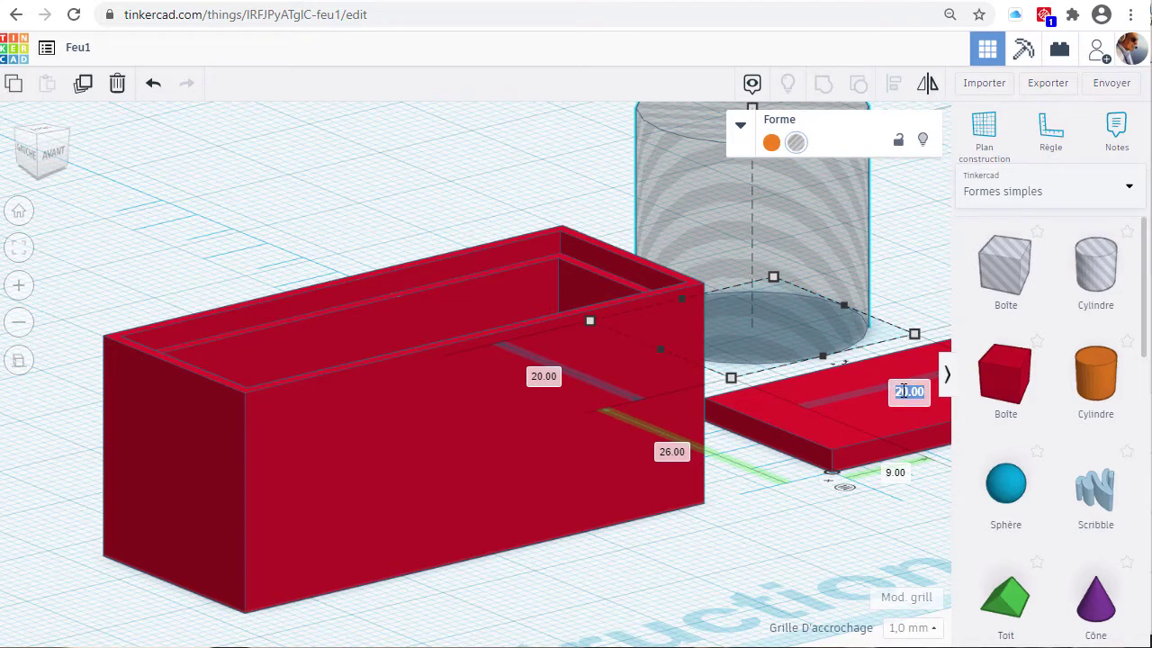
Set the cylinder hole's base length and width to 10 mm each.
{"action": "type", "text": "10"}
{"action": "key", "text": "Return"}
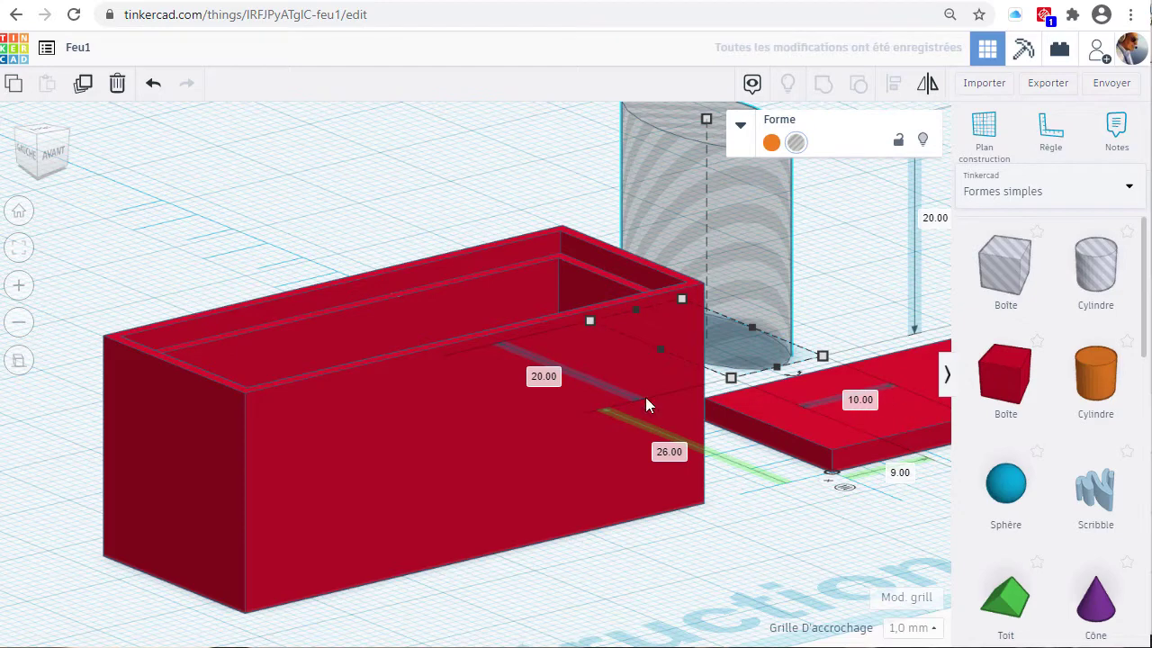
{"action": "left_click", "coordinate": [538, 377]}
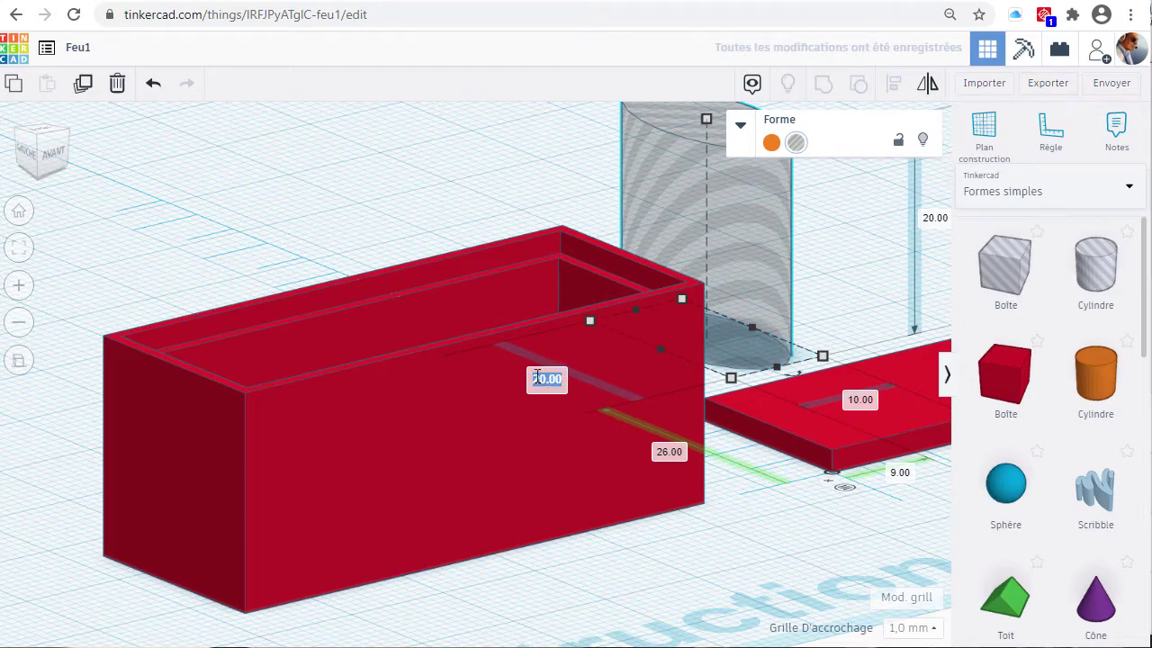
{"action": "type", "text": "10"}
{"action": "key", "text": "Return"}
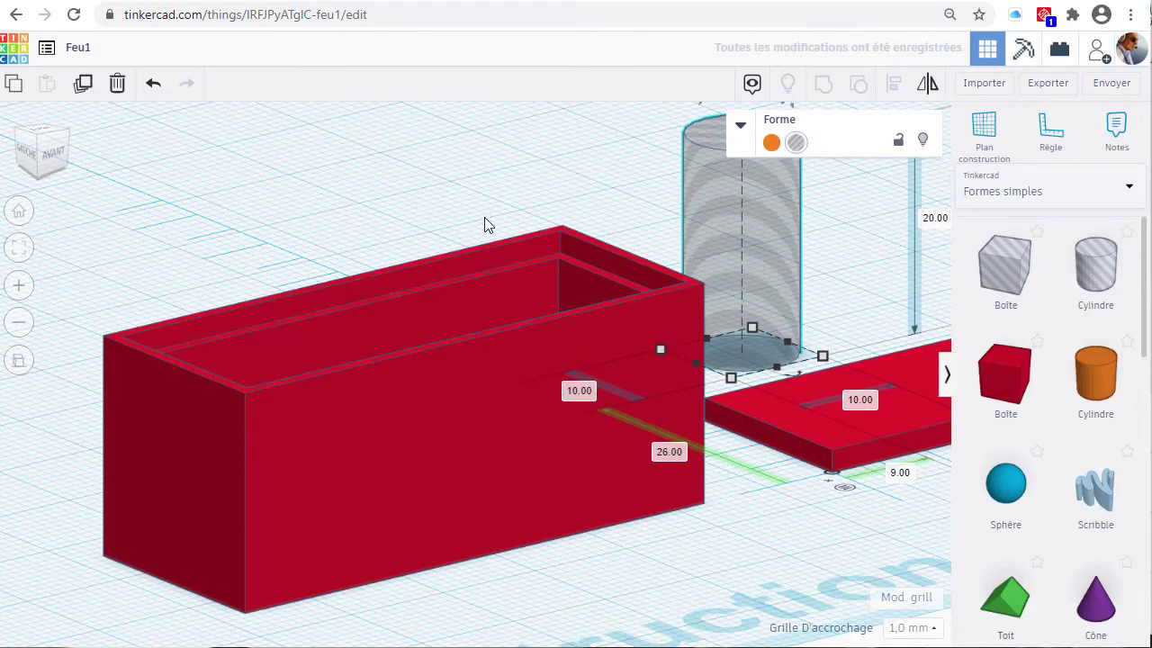
Rotate the cylinder hole by 90° so it lies horizontally, parallel to the box's long side.
{"action": "middle_click_drag", "start_coordinate": [492, 205], "coordinate": [388, 301]}
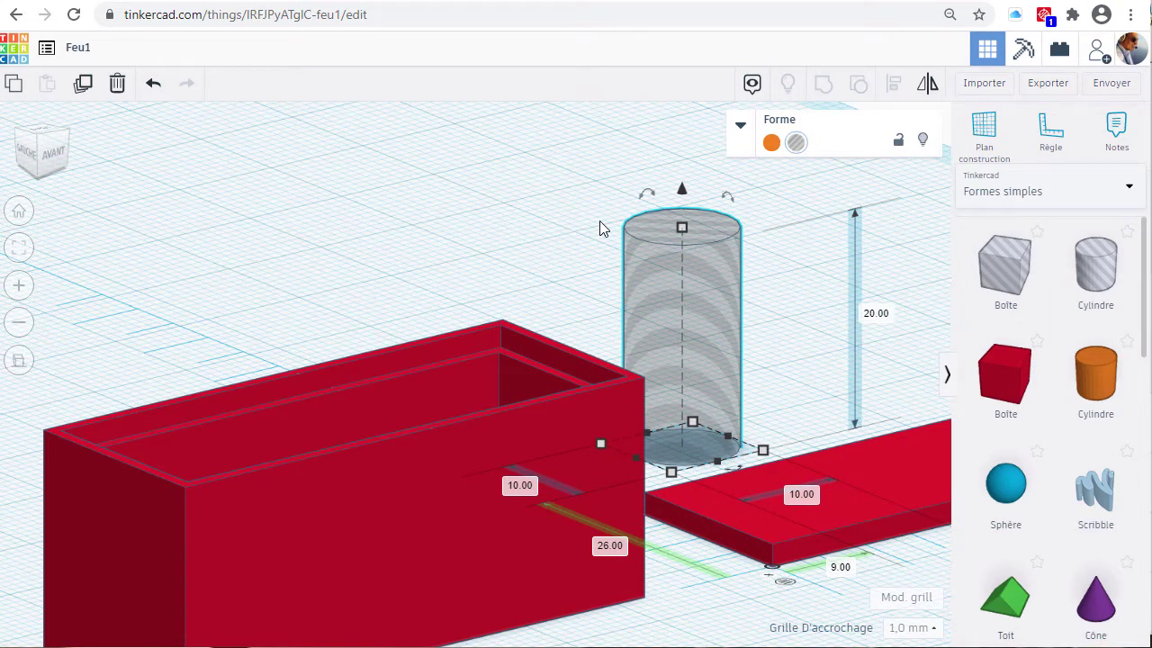
{"action": "mouse_move", "coordinate": [644, 193]}
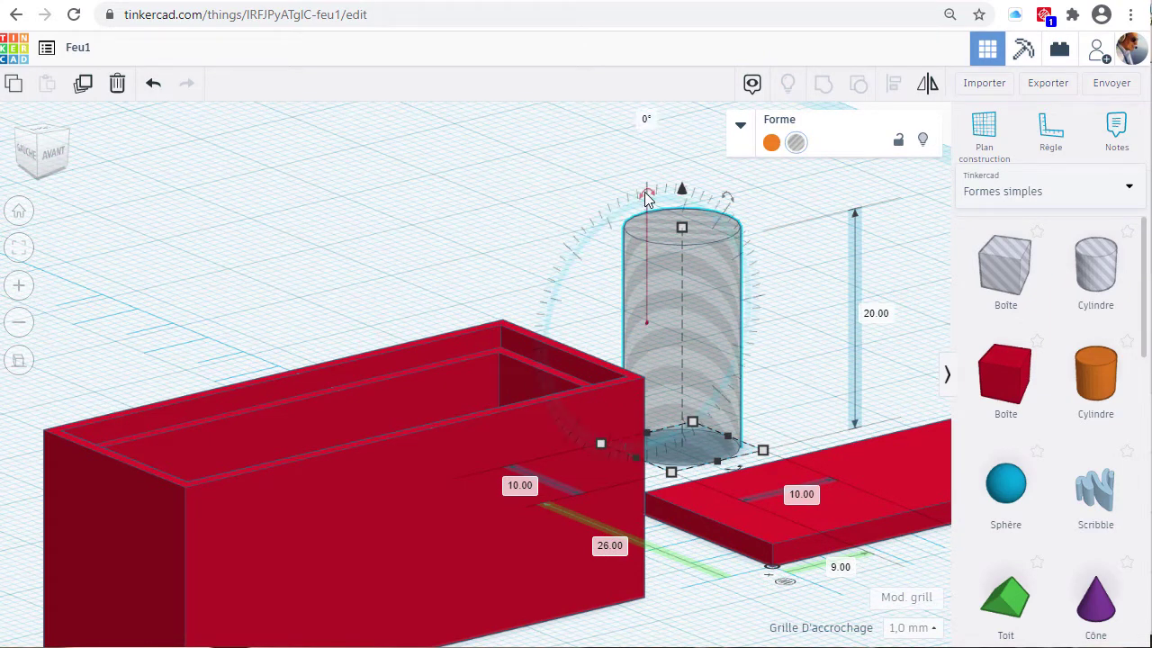
{"action": "left_click_drag", "start_coordinate": [645, 192], "coordinate": [532, 277]}
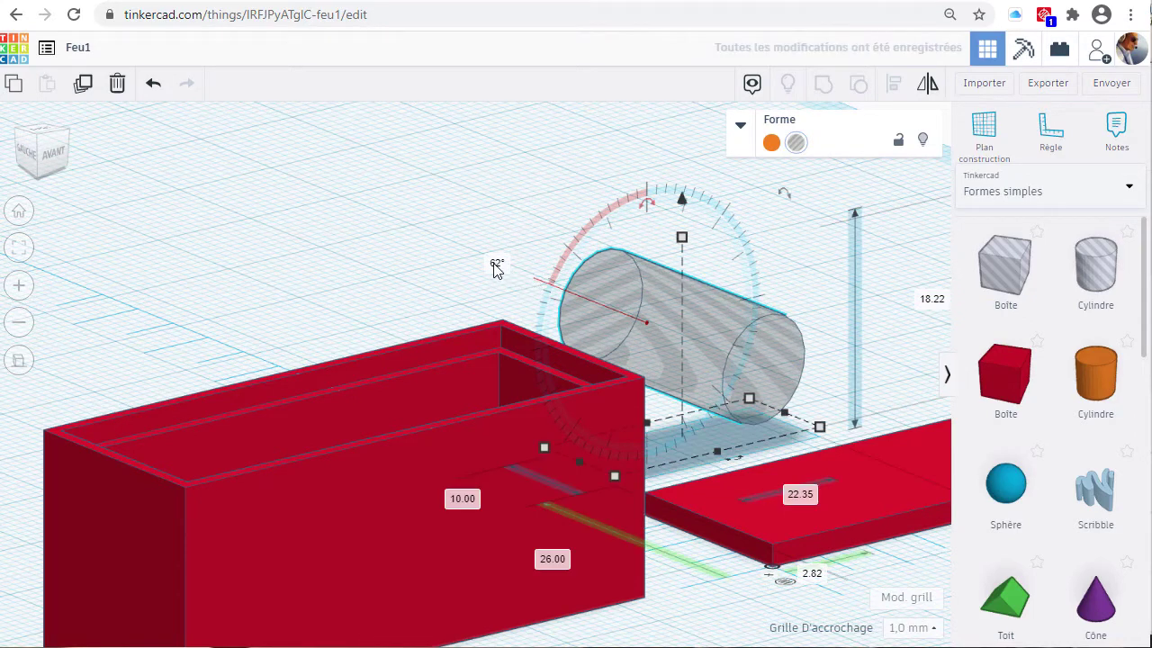
{"action": "left_click", "coordinate": [495, 263]}
{"action": "type", "text": "90"}
{"action": "key", "text": "Return"}
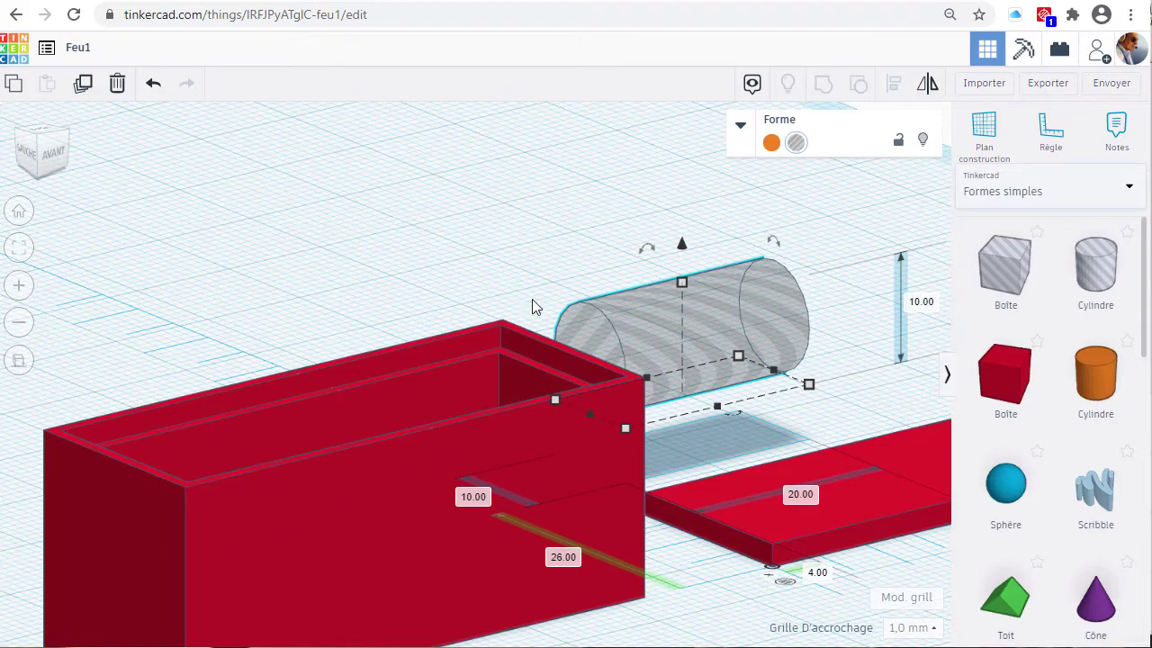
{"action": "left_click", "coordinate": [489, 261]}
Move the horizontal cylinder hole left to 66 mm from the ruler origin, so it overhangs the box's left end by 2 mm.
{"action": "right_click_drag", "start_coordinate": [488, 261], "coordinate": [374, 353]}
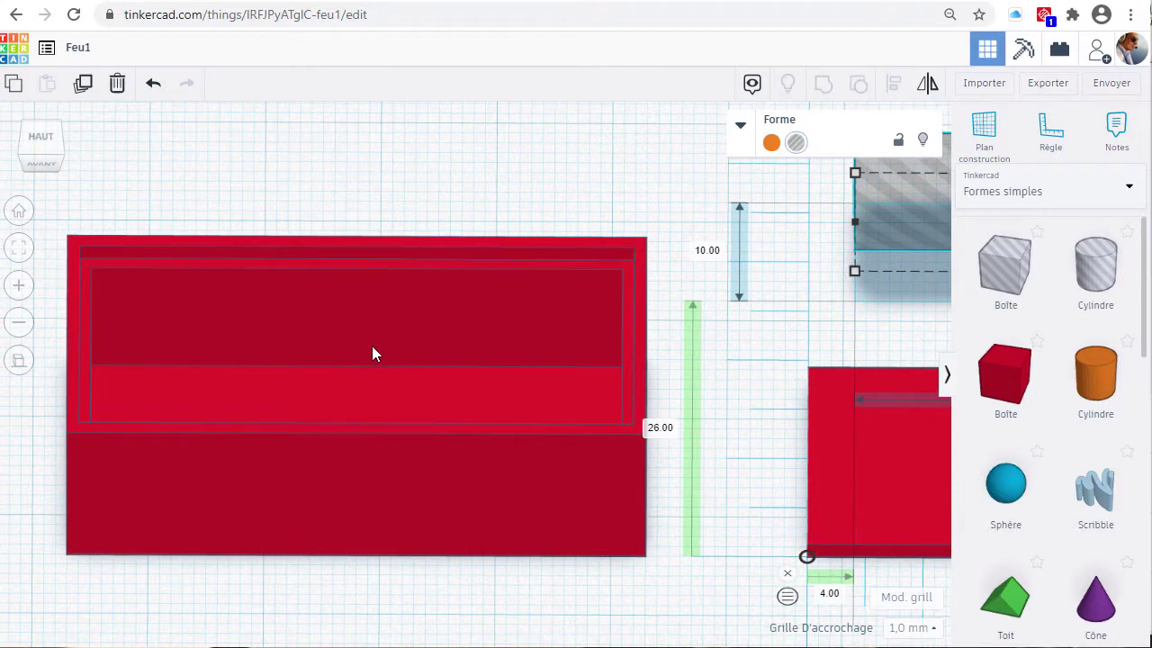
{"action": "key", "text": "Left"}
{"action": "key", "text": "Left"}
{"action": "key", "text": "Left"}
{"action": "key", "text": "Left"}
{"action": "key", "text": "Left"}
{"action": "key", "text": "Left"}
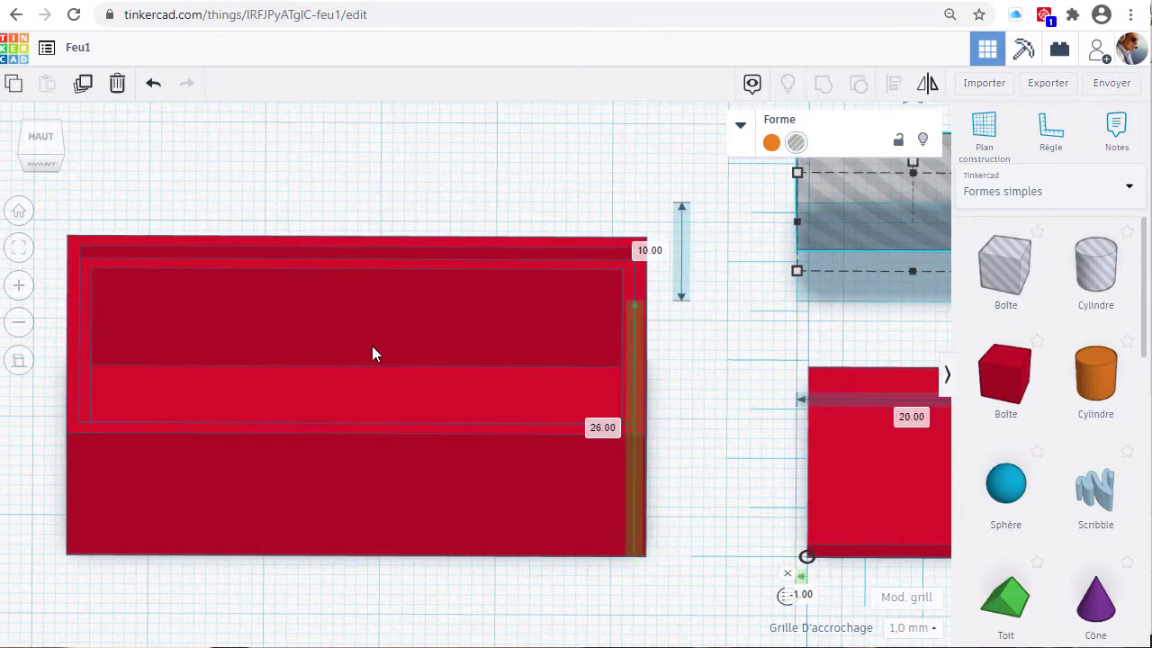
{"action": "key", "text": "Left"}
{"action": "key", "text": "Left"}
{"action": "key", "text": "Left"}
{"action": "key", "text": "Left"}
{"action": "key", "text": "Left"}
{"action": "key", "text": "Left"}
{"action": "key", "text": "Left"}
{"action": "key", "text": "Left"}
{"action": "key", "text": "Left"}
{"action": "key", "text": "Left"}
{"action": "key", "text": "Left"}
{"action": "key", "text": "Left"}
{"action": "key", "text": "Left"}
{"action": "key", "text": "Left"}
{"action": "key", "text": "Left"}
{"action": "key", "text": "Left"}
{"action": "key", "text": "Left"}
{"action": "key", "text": "Left"}
{"action": "key", "text": "Left"}
{"action": "key", "text": "Left"}
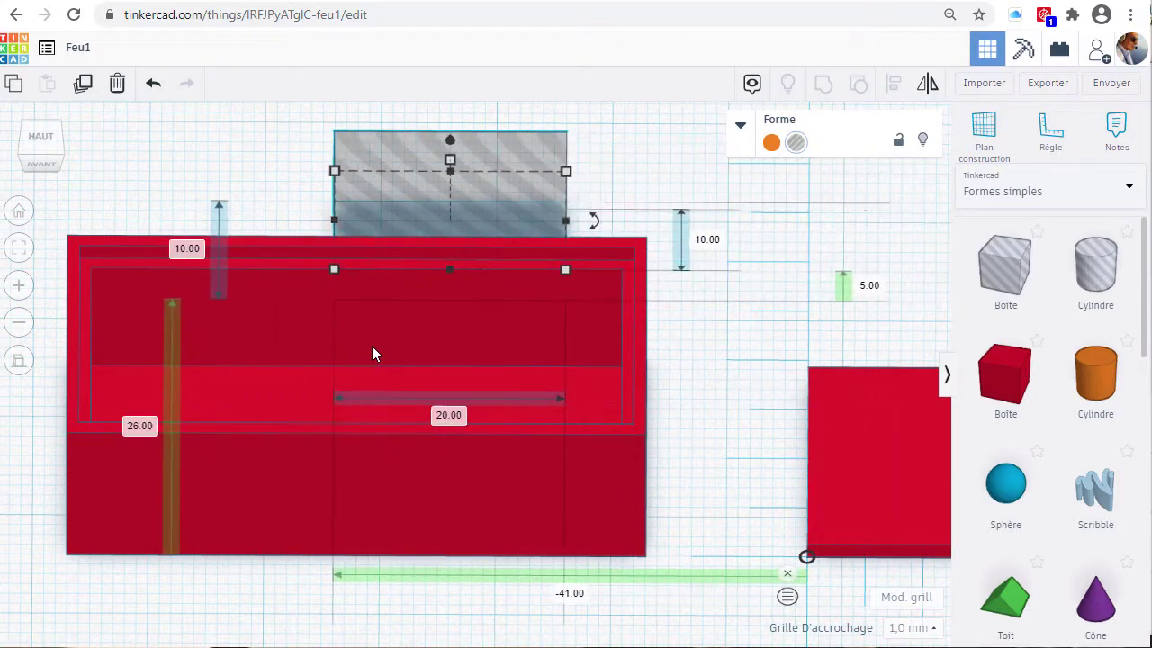
{"action": "key", "text": "Left"}
{"action": "key", "text": "Left"}
{"action": "key", "text": "Left"}
{"action": "key", "text": "Left"}
{"action": "key", "text": "Left"}
{"action": "key", "text": "Left"}
{"action": "key", "text": "Left"}
{"action": "key", "text": "Left"}
{"action": "key", "text": "Left"}
{"action": "key", "text": "Left"}
{"action": "key", "text": "Left"}
{"action": "key", "text": "Left"}
{"action": "key", "text": "Left"}
{"action": "key", "text": "Left"}
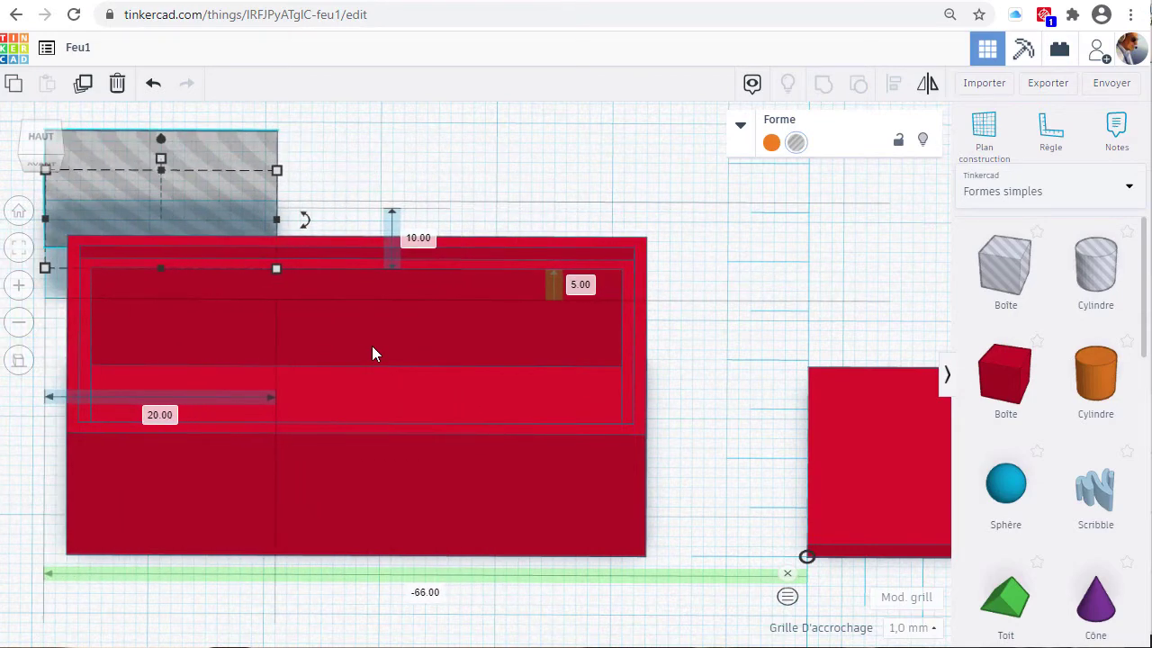
Move the horizontal cylinder hole to 70 mm left of the ruler origin and bring it forward into the box's left end wall.
{"action": "key", "text": "Left"}
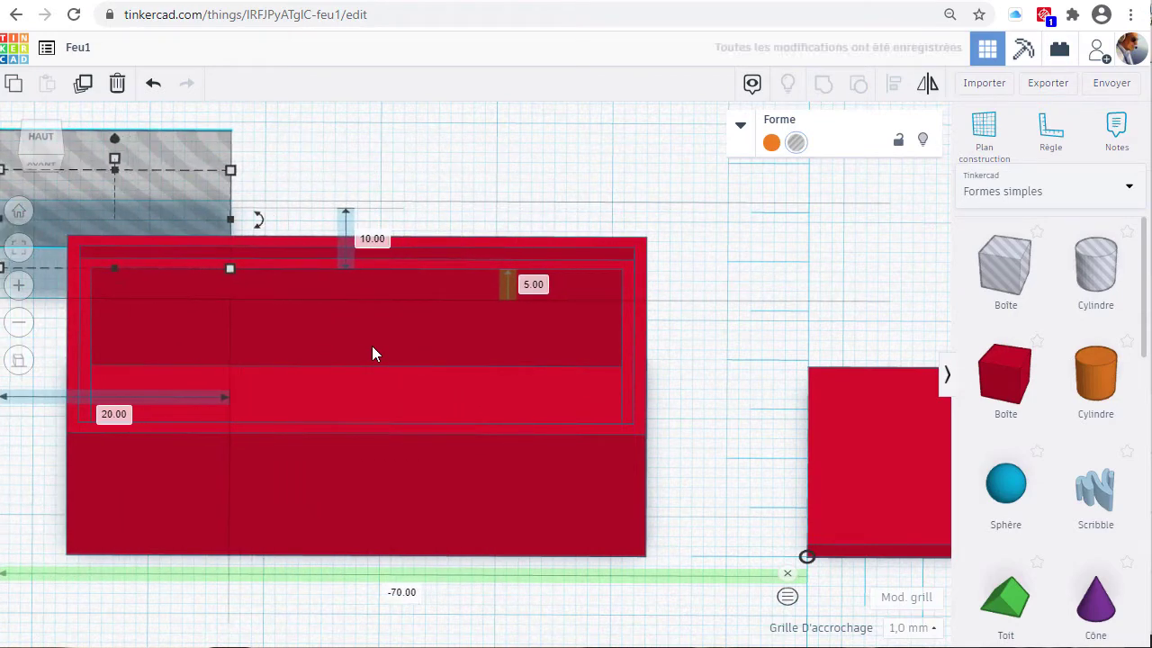
{"action": "key", "text": "Down"}
{"action": "key", "text": "Down"}
{"action": "key", "text": "Down"}
{"action": "key", "text": "Down"}
{"action": "key", "text": "Down"}
{"action": "key", "text": "Down"}
{"action": "key", "text": "Down"}
{"action": "key", "text": "Down"}
{"action": "key", "text": "Down"}
{"action": "key", "text": "Down"}
{"action": "key", "text": "Down"}
{"action": "key", "text": "Down"}
{"action": "key", "text": "Down"}
{"action": "key", "text": "Down"}
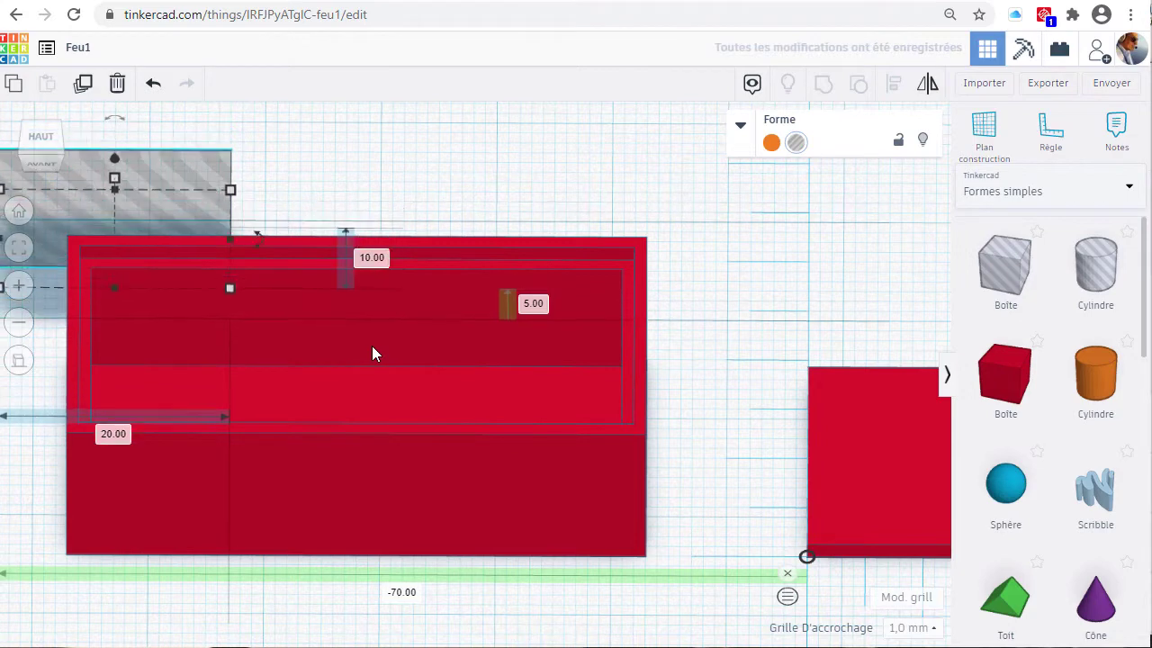
{"action": "key", "text": "Down"}
{"action": "key", "text": "Down"}
{"action": "key", "text": "Down"}
{"action": "key", "text": "Down"}
{"action": "key", "text": "Down"}
{"action": "key", "text": "Down"}
{"action": "key", "text": "Down"}
{"action": "key", "text": "Down"}
{"action": "key", "text": "Down"}
{"action": "key", "text": "Down"}
{"action": "key", "text": "Down"}
{"action": "key", "text": "Down"}
{"action": "key", "text": "Down"}
{"action": "key", "text": "Down"}
{"action": "key", "text": "Down"}
{"action": "key", "text": "Down"}
{"action": "key", "text": "Down"}
{"action": "key", "text": "Down"}
{"action": "key", "text": "Down"}
{"action": "key", "text": "Down"}
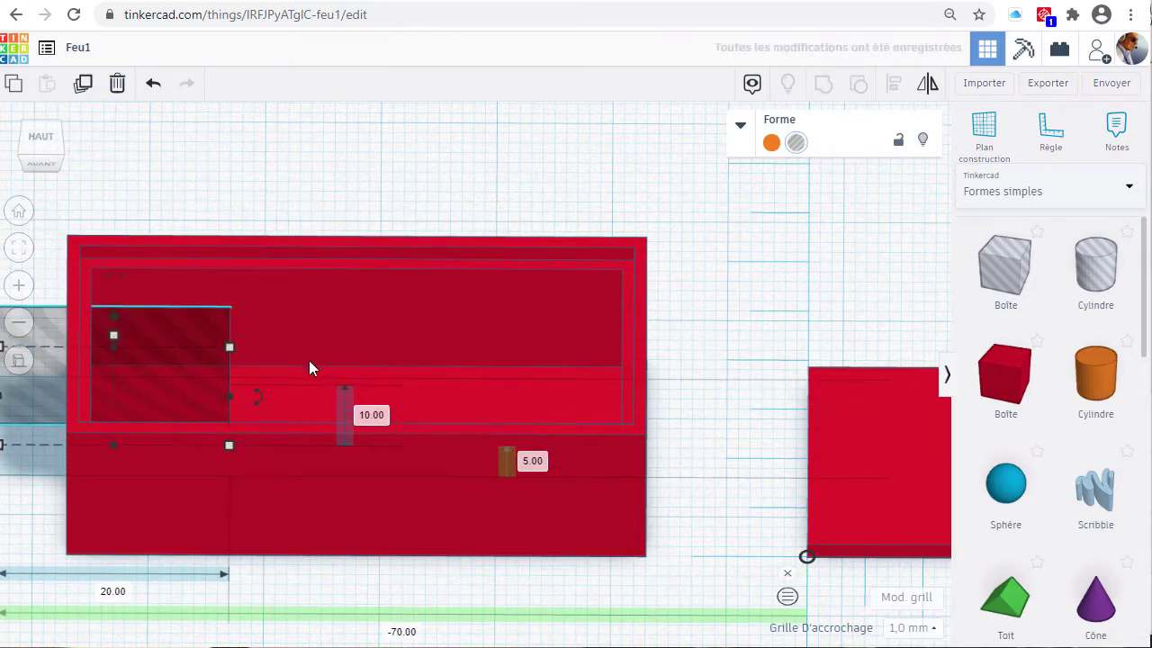
Centre the cylinder hole across the box's width, 5 mm from the front face.
{"action": "left_click", "coordinate": [375, 585]}
{"action": "right_click_drag", "start_coordinate": [375, 585], "coordinate": [507, 367]}
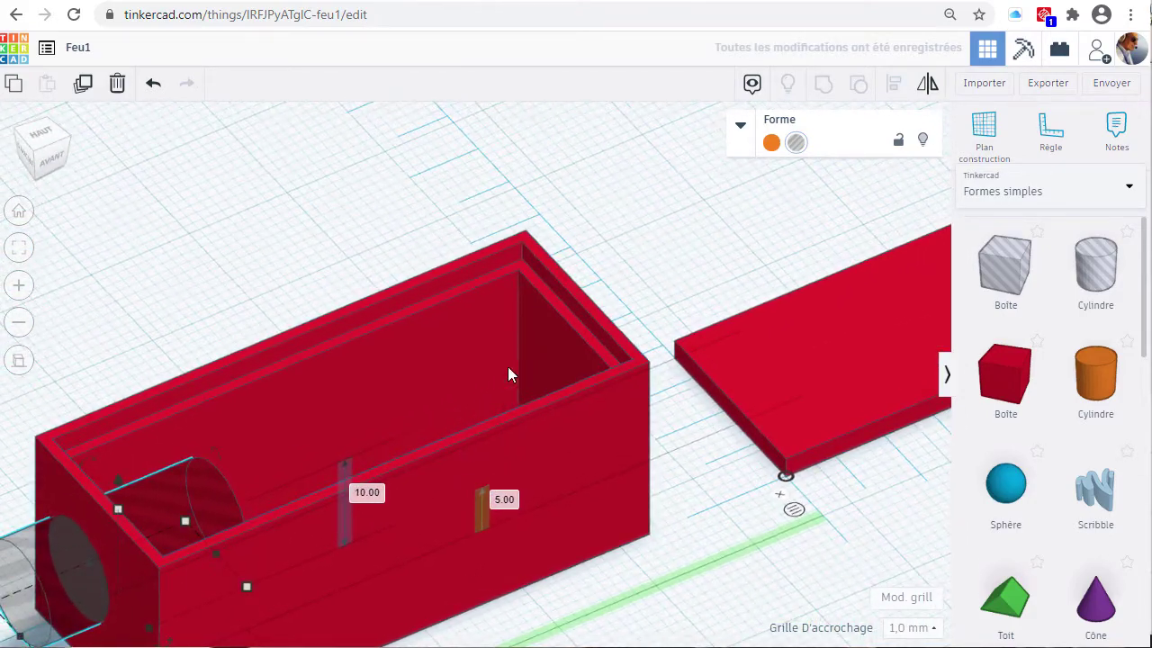
{"action": "middle_click_drag", "start_coordinate": [562, 307], "coordinate": [717, 184]}
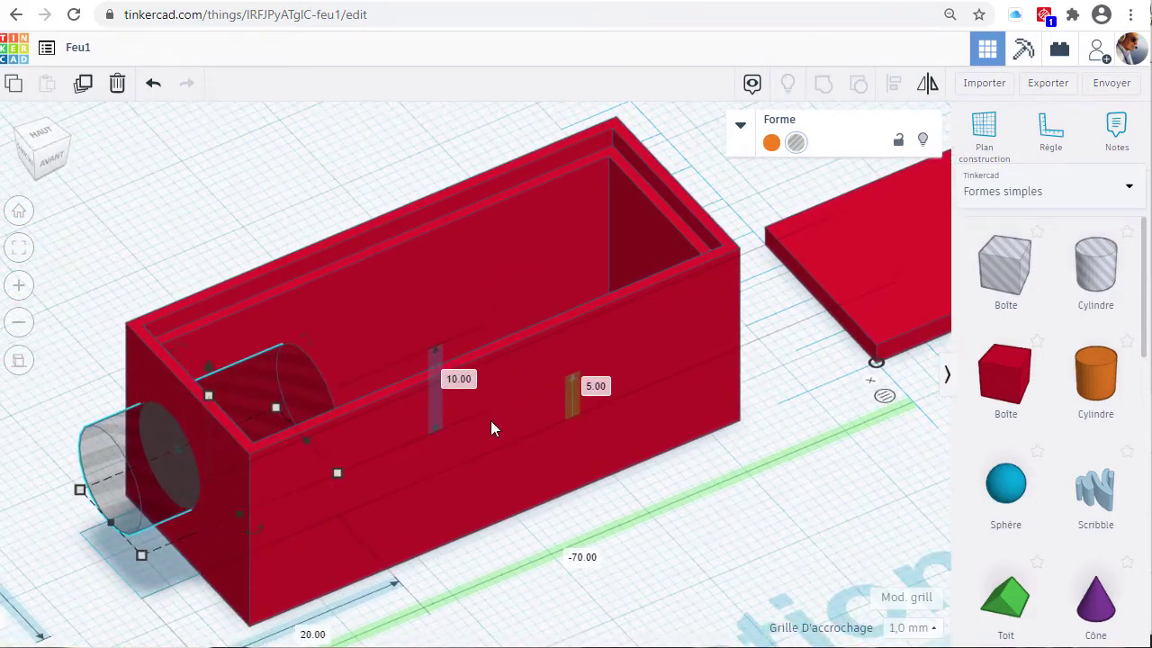
{"action": "middle_click_drag", "start_coordinate": [435, 507], "coordinate": [452, 412]}
{"action": "right_click_drag", "start_coordinate": [371, 450], "coordinate": [566, 390]}
{"action": "key", "text": "Right"}
{"action": "key", "text": "Right"}
{"action": "key", "text": "Right"}
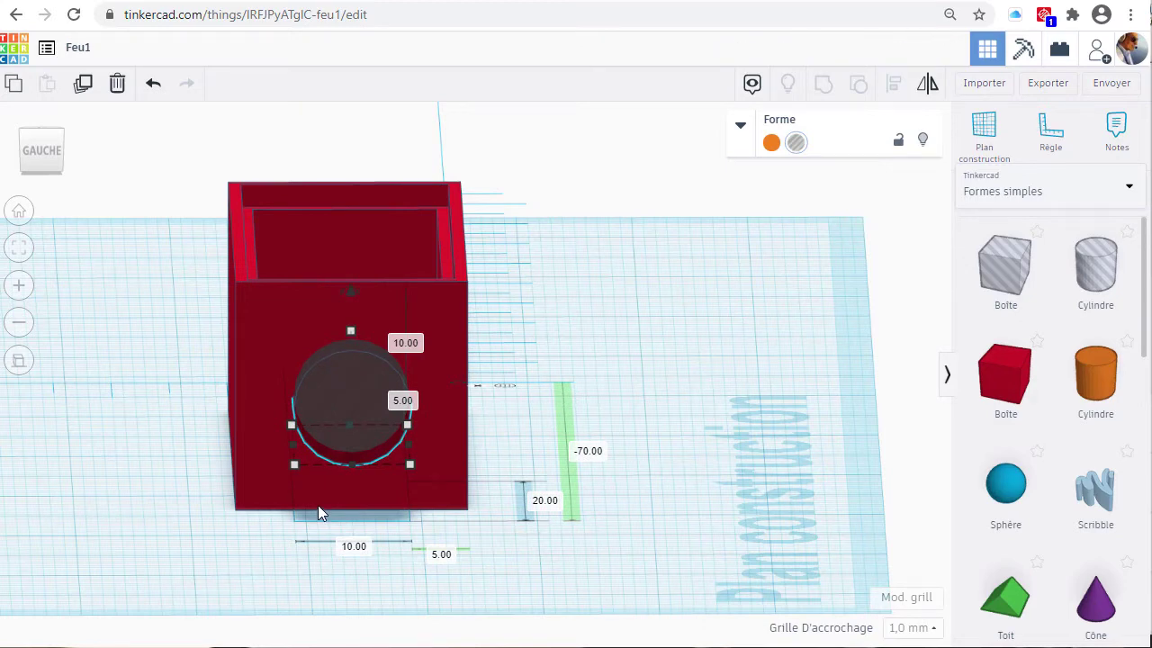
Add a solid cylinder in front of the box and rotate it by 90° so it lies parallel to the box's long side.
{"action": "scroll", "coordinate": [318, 505], "scroll_direction": "up", "scroll_amount": 2}
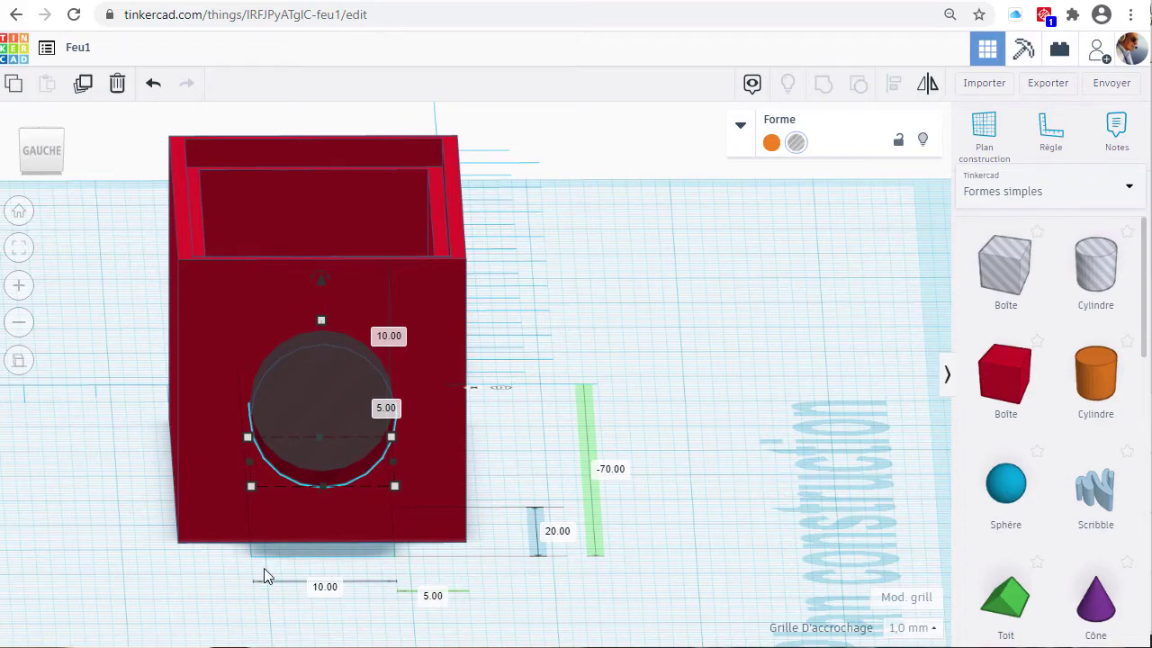
{"action": "scroll", "coordinate": [514, 519], "scroll_direction": "down", "scroll_amount": 2}
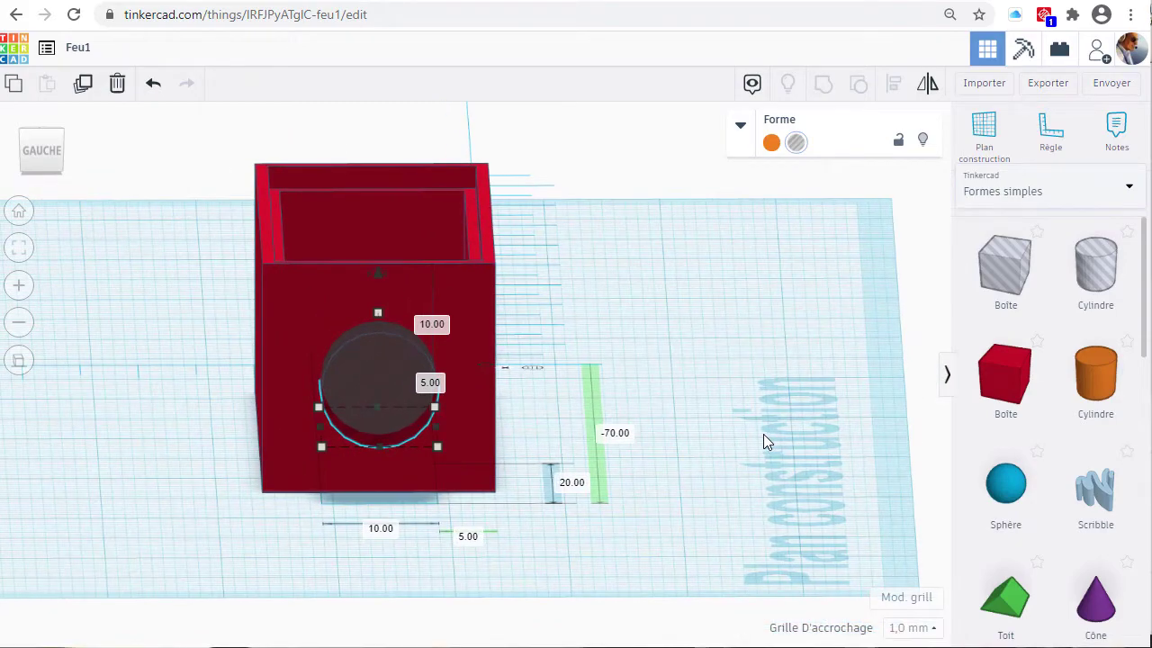
{"action": "right_click_drag", "start_coordinate": [763, 434], "coordinate": [481, 426]}
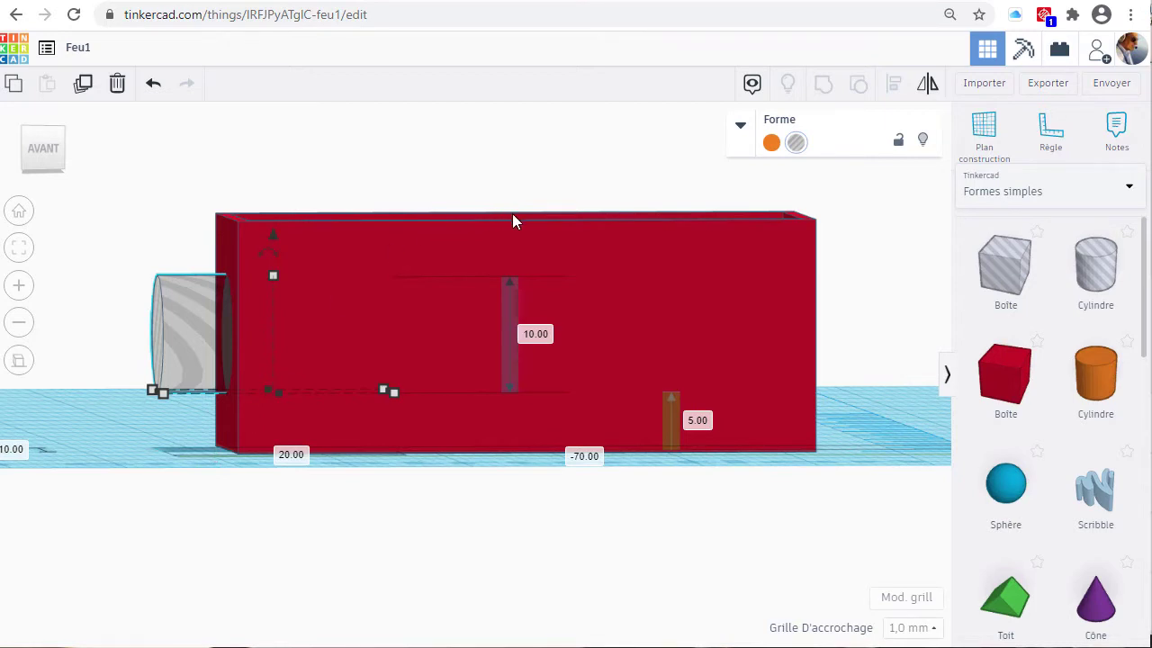
{"action": "right_click_drag", "start_coordinate": [512, 214], "coordinate": [229, 353]}
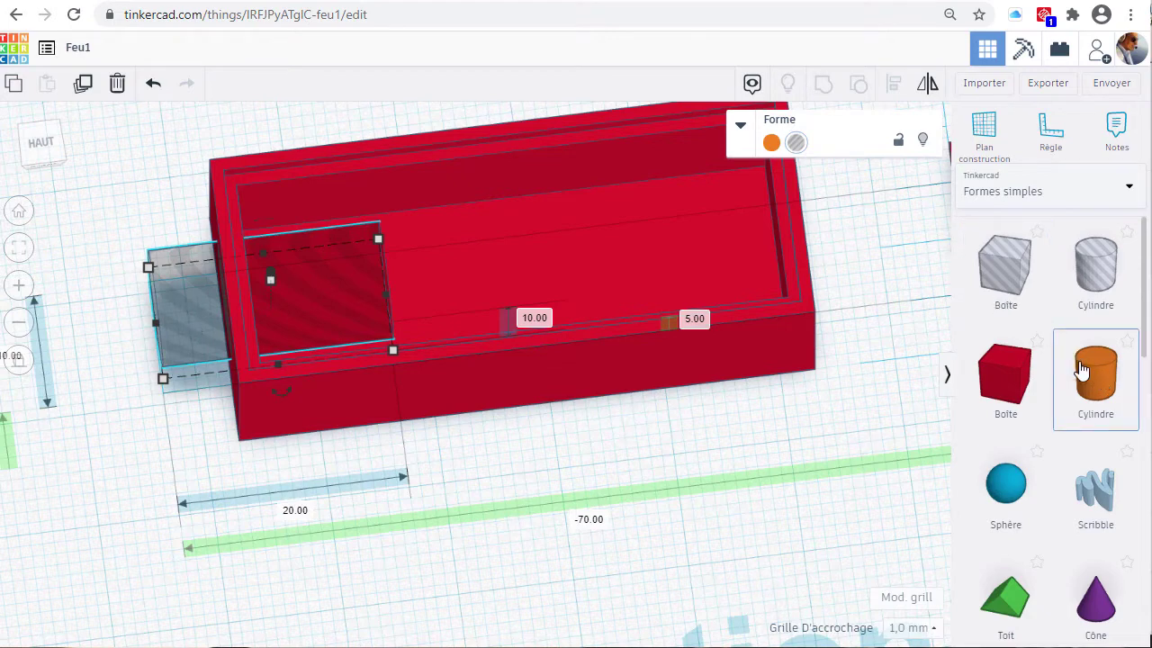
{"action": "left_click_drag", "start_coordinate": [1093, 384], "coordinate": [423, 493]}
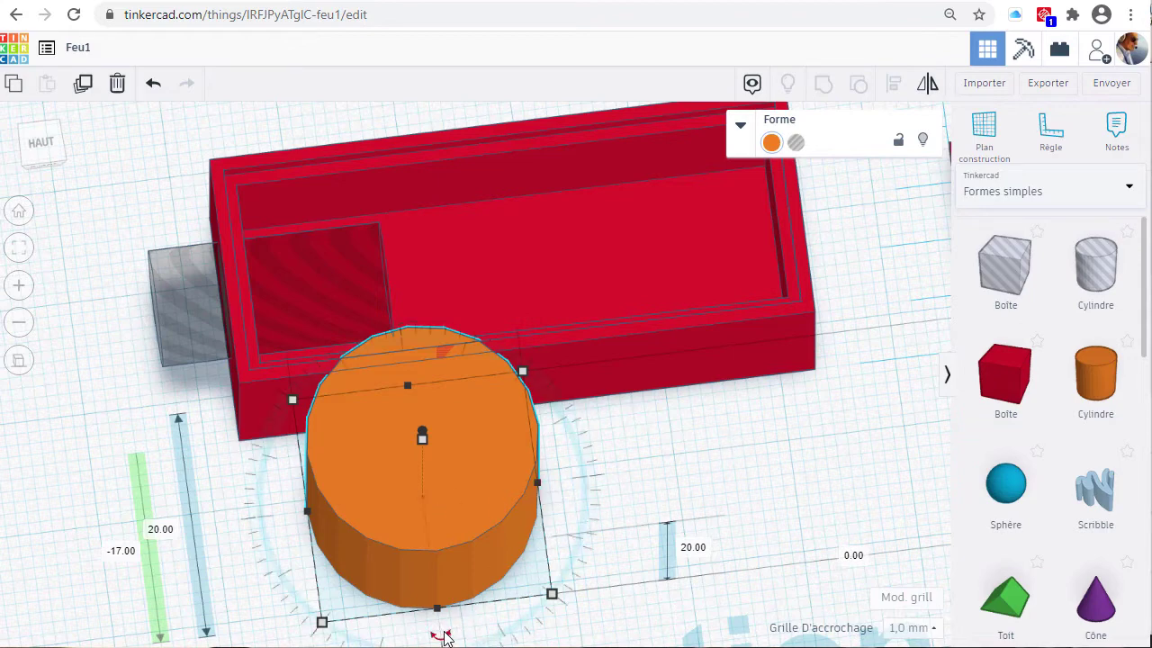
{"action": "right_click_drag", "start_coordinate": [433, 463], "coordinate": [628, 371]}
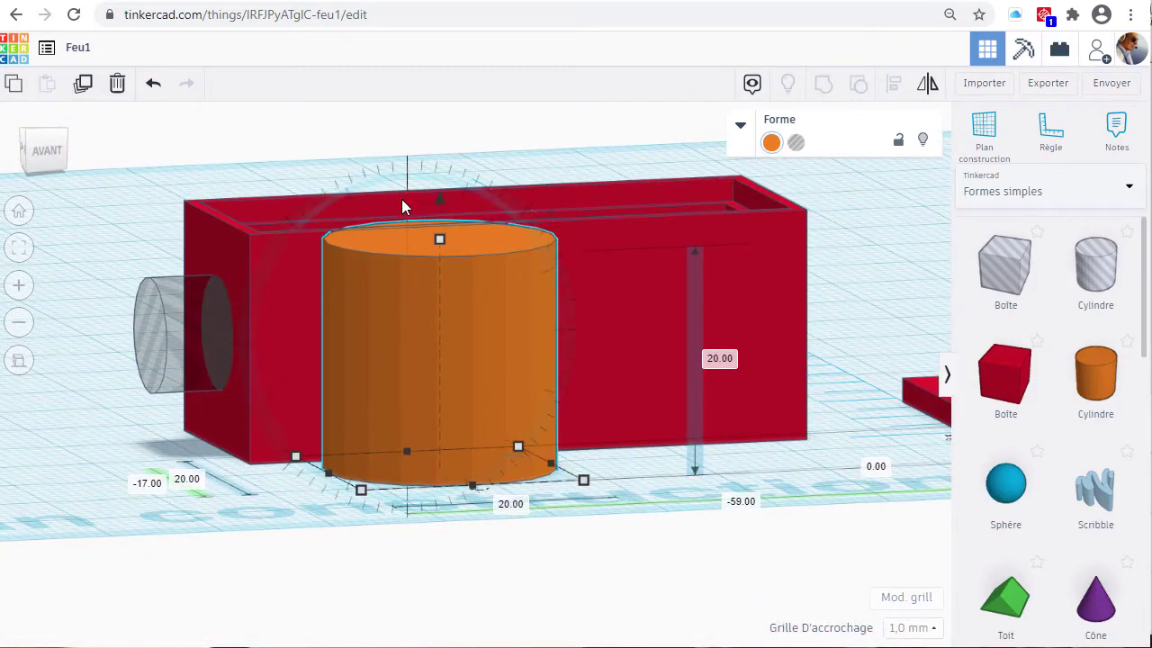
{"action": "left_click_drag", "start_coordinate": [402, 204], "coordinate": [290, 297]}
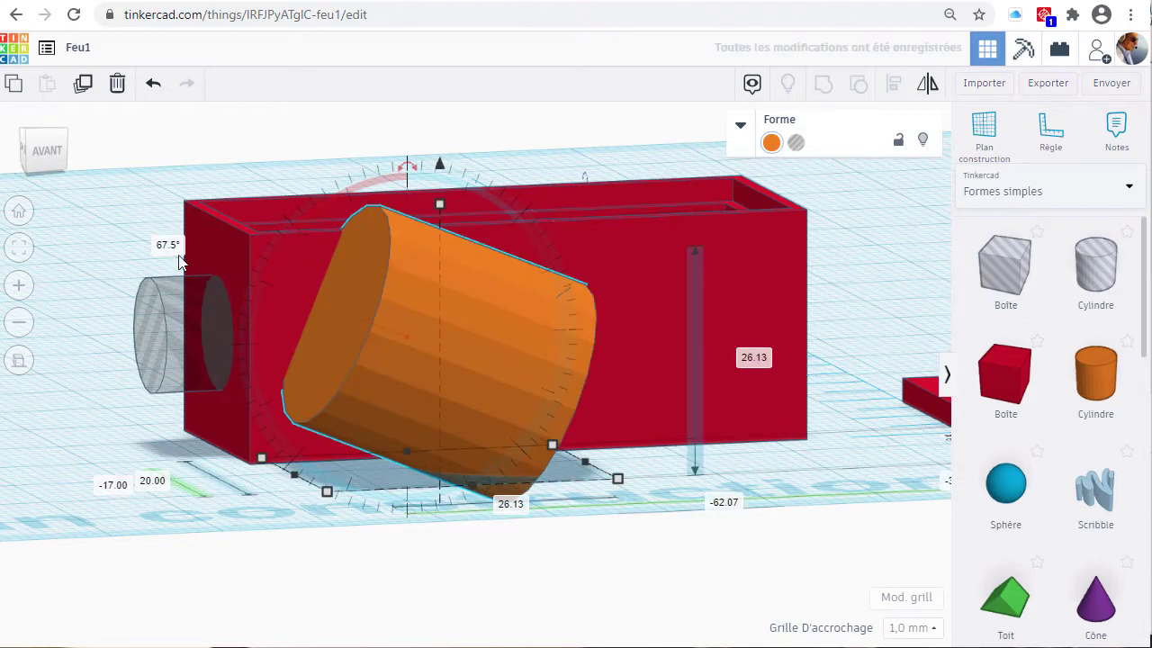
{"action": "left_click", "coordinate": [166, 243]}
{"action": "type", "text": "90"}
{"action": "key", "text": "Return"}
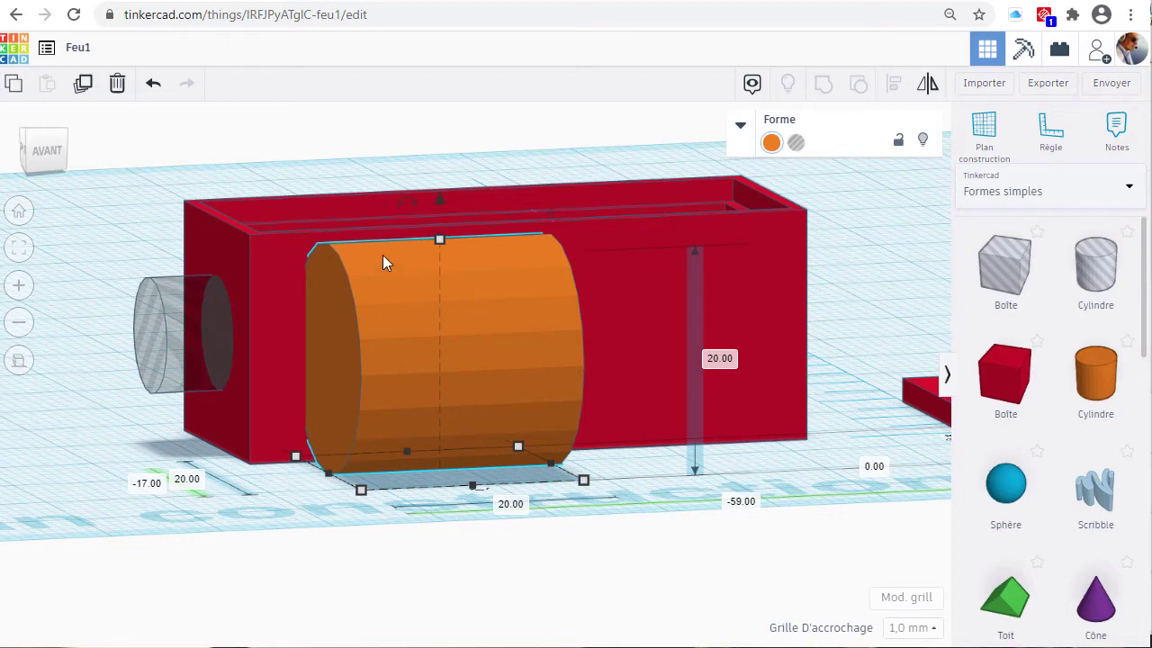
Smooth the solid cylinder by setting its number of sides to 64.
{"action": "left_click", "coordinate": [740, 130]}
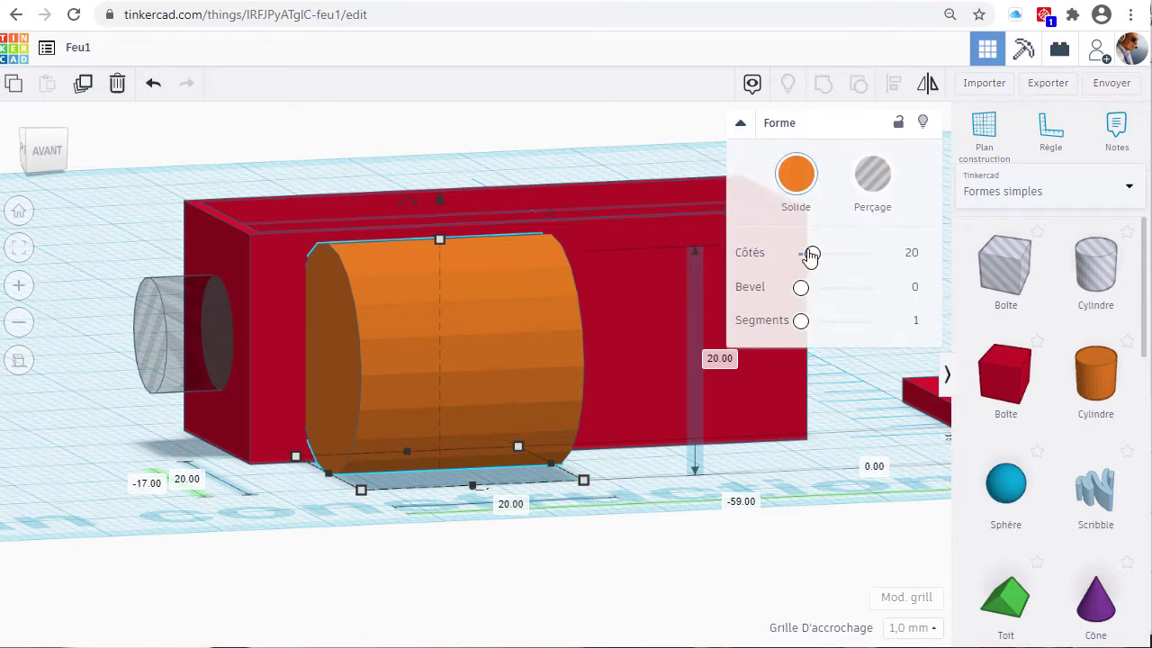
{"action": "left_click_drag", "start_coordinate": [813, 260], "coordinate": [894, 258]}
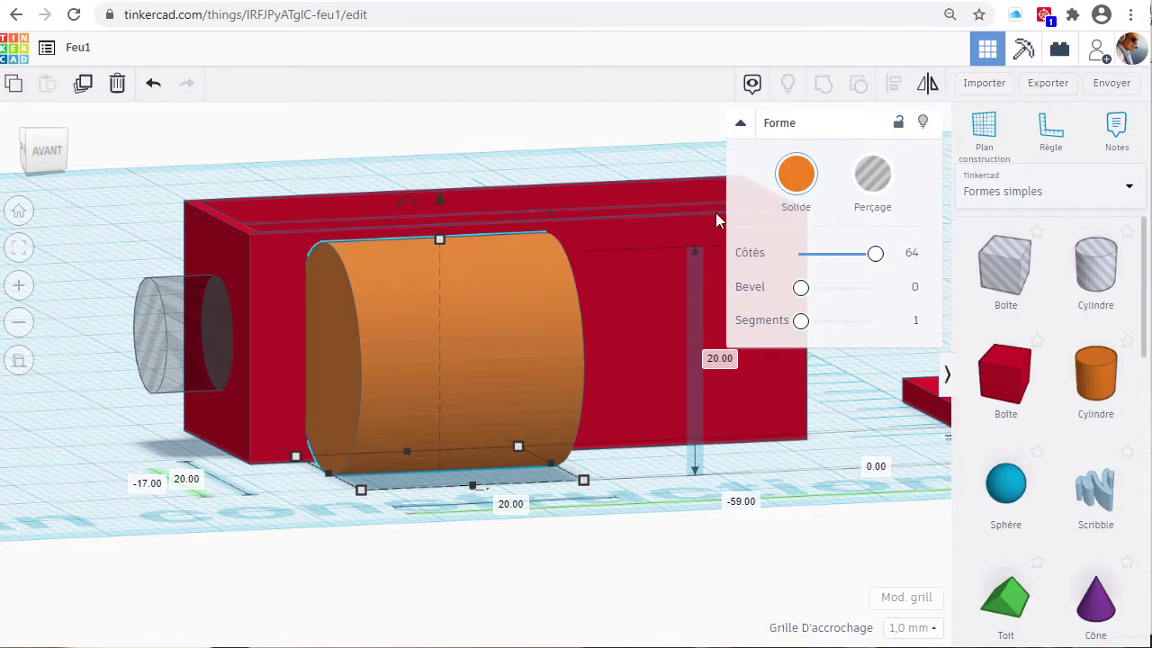
{"action": "left_click", "coordinate": [741, 125]}
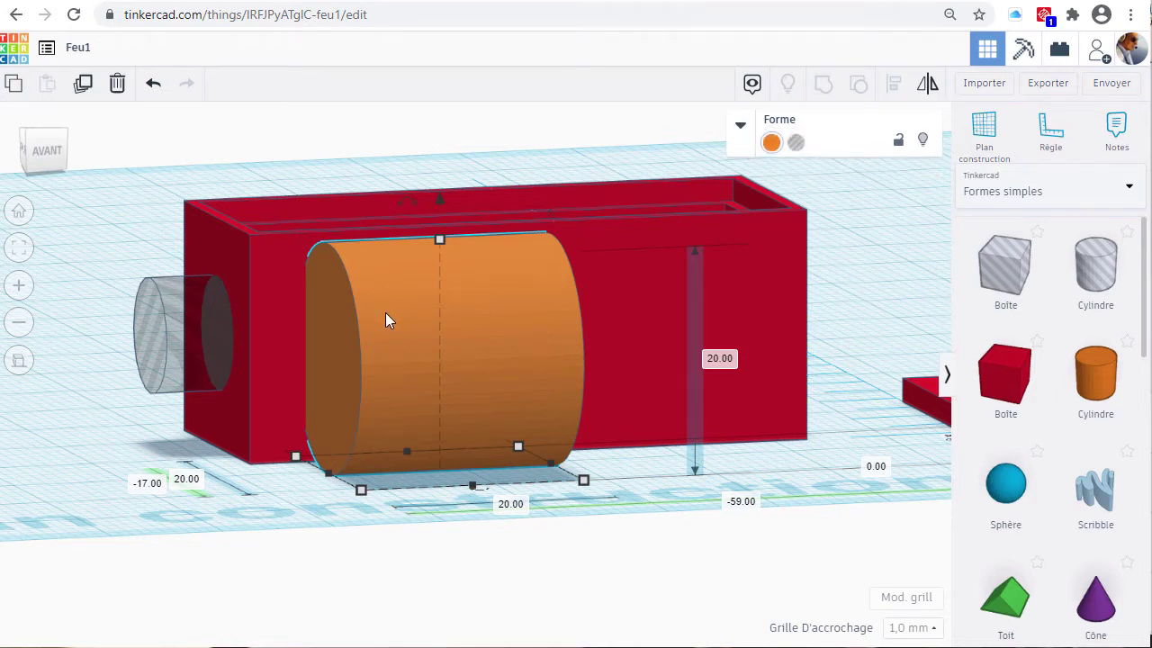
Move the solid cylinder left along the box to 75 mm from the ruler origin.
{"action": "key", "text": "Left"}
{"action": "key", "text": "Left"}
{"action": "key", "text": "Left"}
{"action": "key", "text": "Left"}
{"action": "key", "text": "Left"}
{"action": "key", "text": "Left"}
{"action": "key", "text": "Left"}
{"action": "key", "text": "Left"}
{"action": "key", "text": "Left"}
{"action": "key", "text": "Left"}
{"action": "key", "text": "Left"}
{"action": "key", "text": "Left"}
{"action": "key", "text": "Left"}
{"action": "key", "text": "Left"}
{"action": "key", "text": "Left"}
{"action": "key", "text": "Left"}
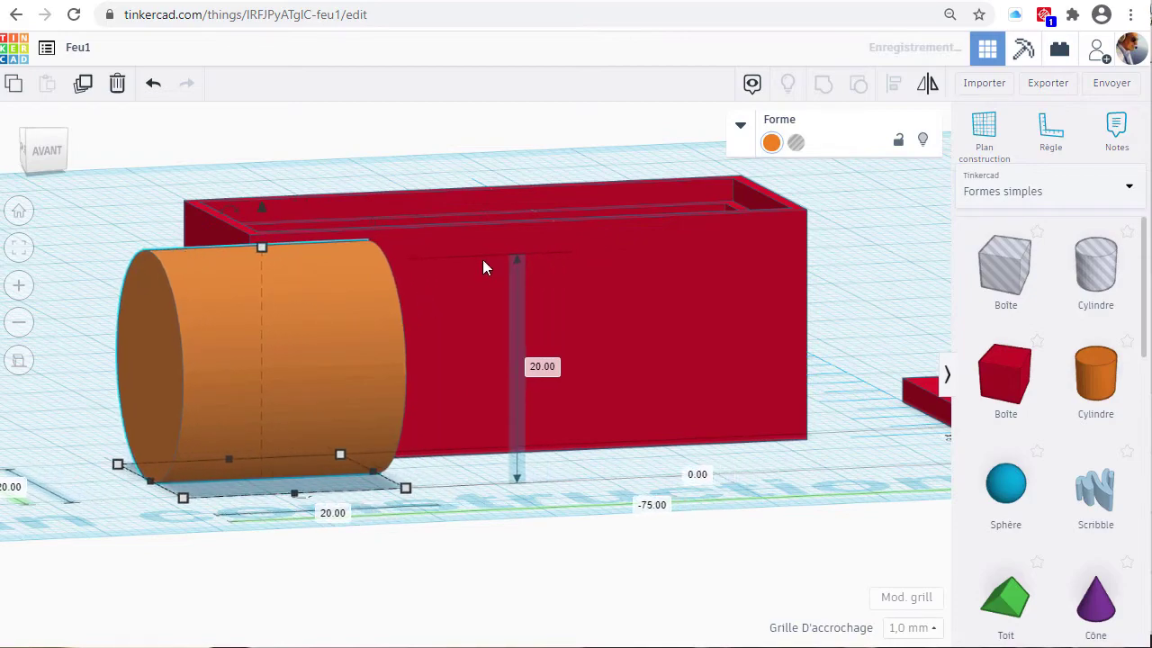
Move the solid cylinder across into the box's left end until its offset from the front face is 0 mm.
{"action": "right_click_drag", "start_coordinate": [473, 267], "coordinate": [729, 281]}
{"action": "key", "text": "Left"}
{"action": "key", "text": "Left"}
{"action": "key", "text": "Left"}
{"action": "key", "text": "Left"}
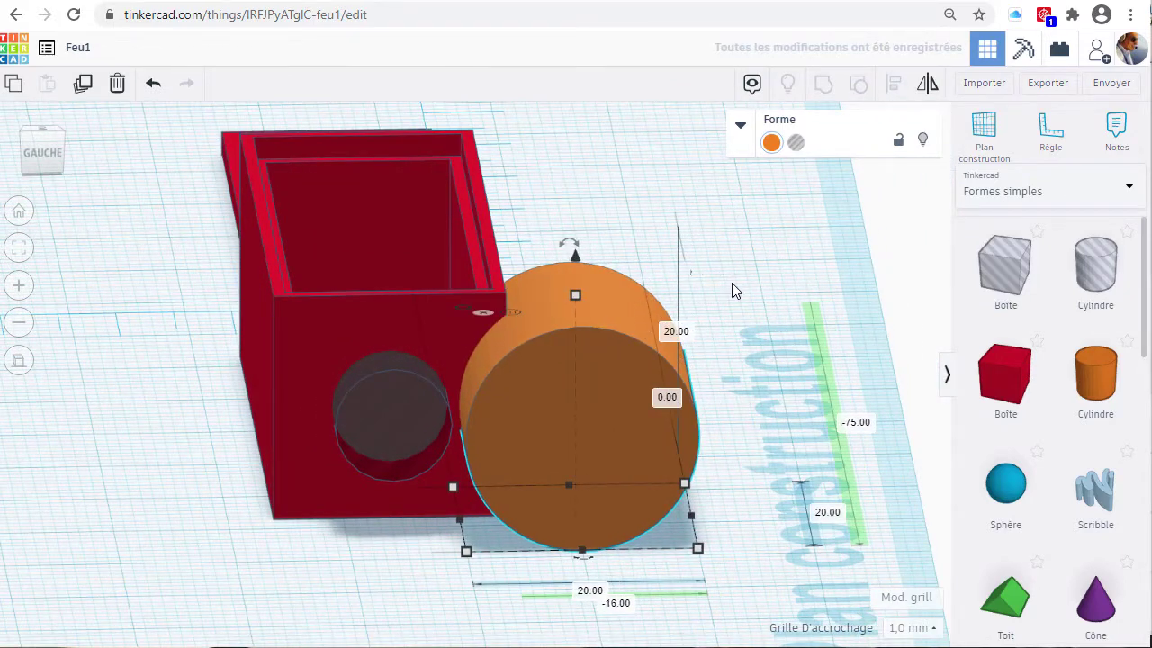
{"action": "key", "text": "Left"}
{"action": "key", "text": "Left"}
{"action": "key", "text": "Left"}
{"action": "key", "text": "Left"}
{"action": "key", "text": "Left"}
{"action": "key", "text": "Left"}
{"action": "key", "text": "Left"}
{"action": "key", "text": "Left"}
{"action": "key", "text": "Left"}
{"action": "key", "text": "Left"}
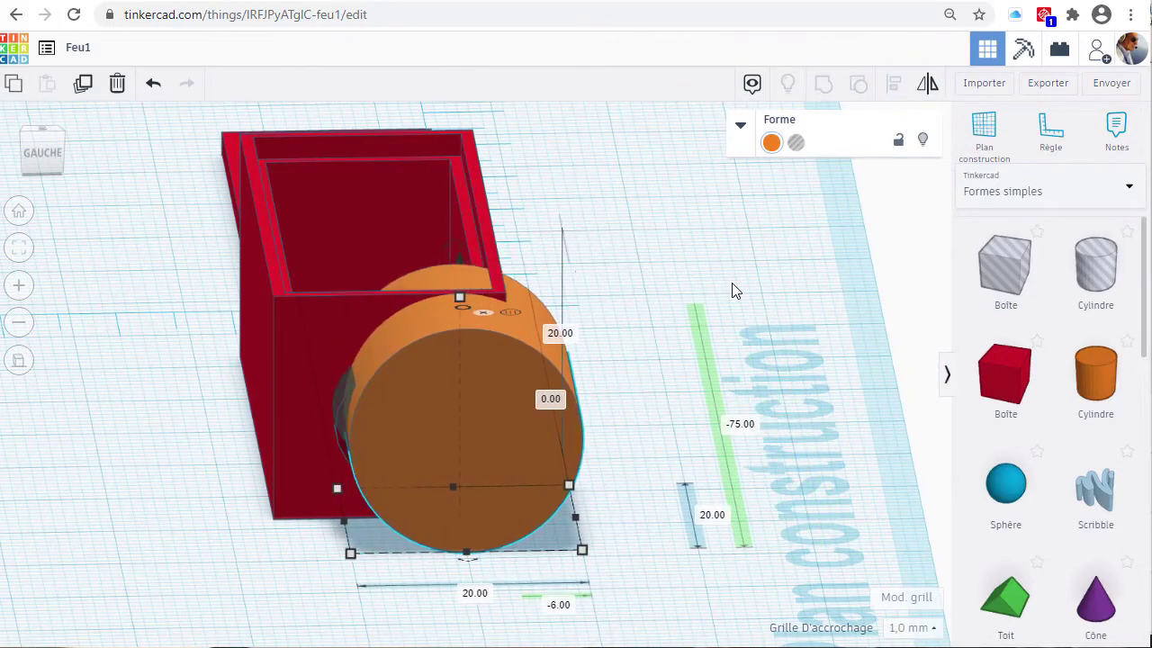
{"action": "key", "text": "Left"}
{"action": "key", "text": "Left"}
{"action": "key", "text": "Left"}
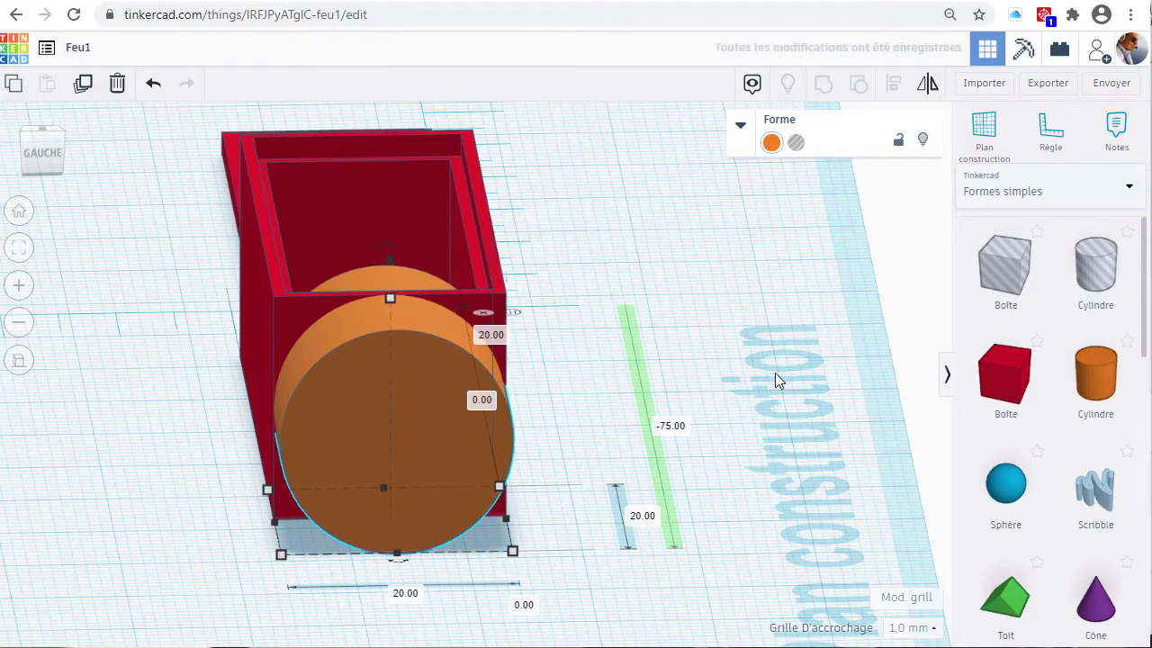
Set the solid cylinder's height and width to 13.2 mm each, keeping its 20 mm length.
{"action": "right_click_drag", "start_coordinate": [773, 380], "coordinate": [521, 413]}
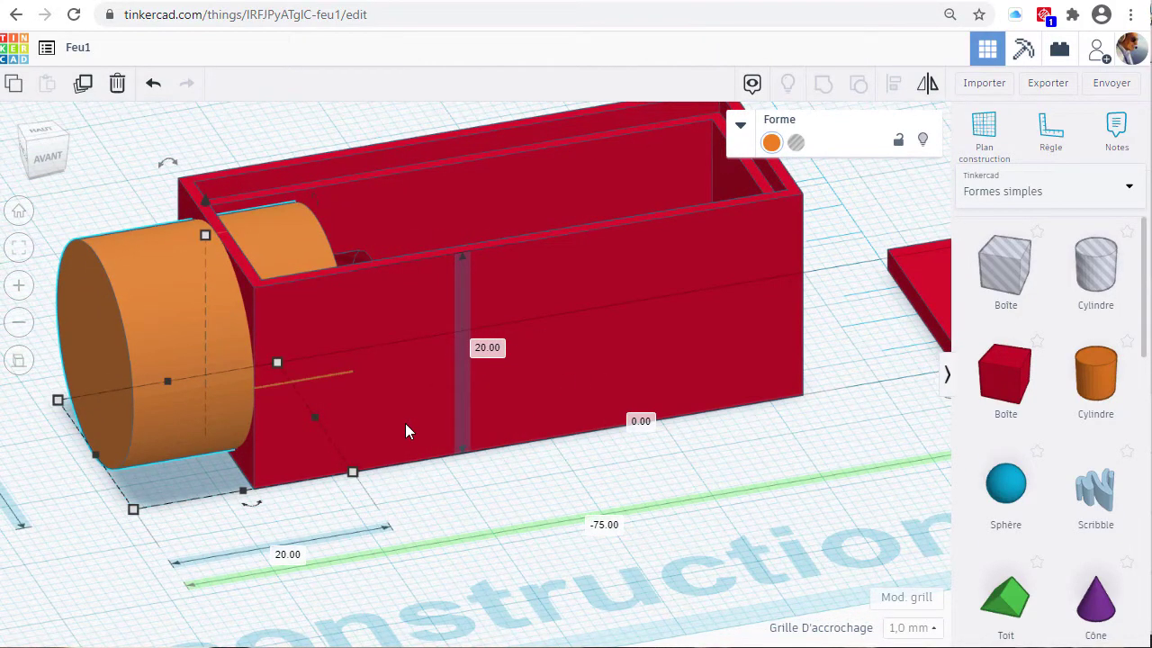
{"action": "left_click", "coordinate": [484, 349]}
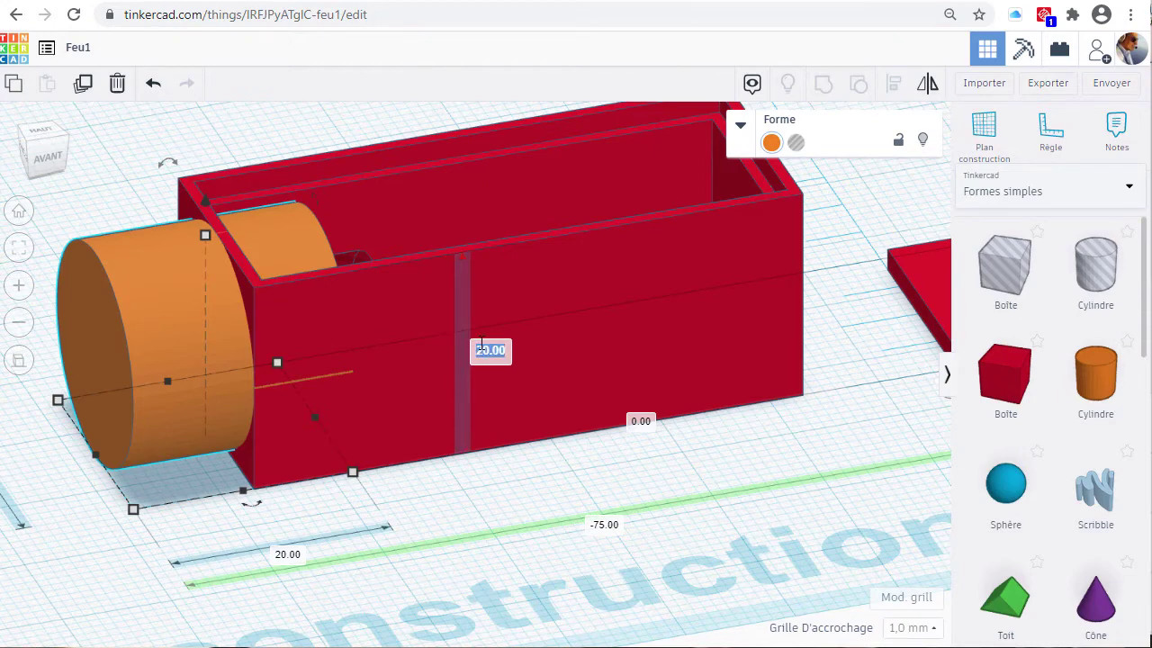
{"action": "type", "text": "13.2"}
{"action": "key", "text": "Return"}
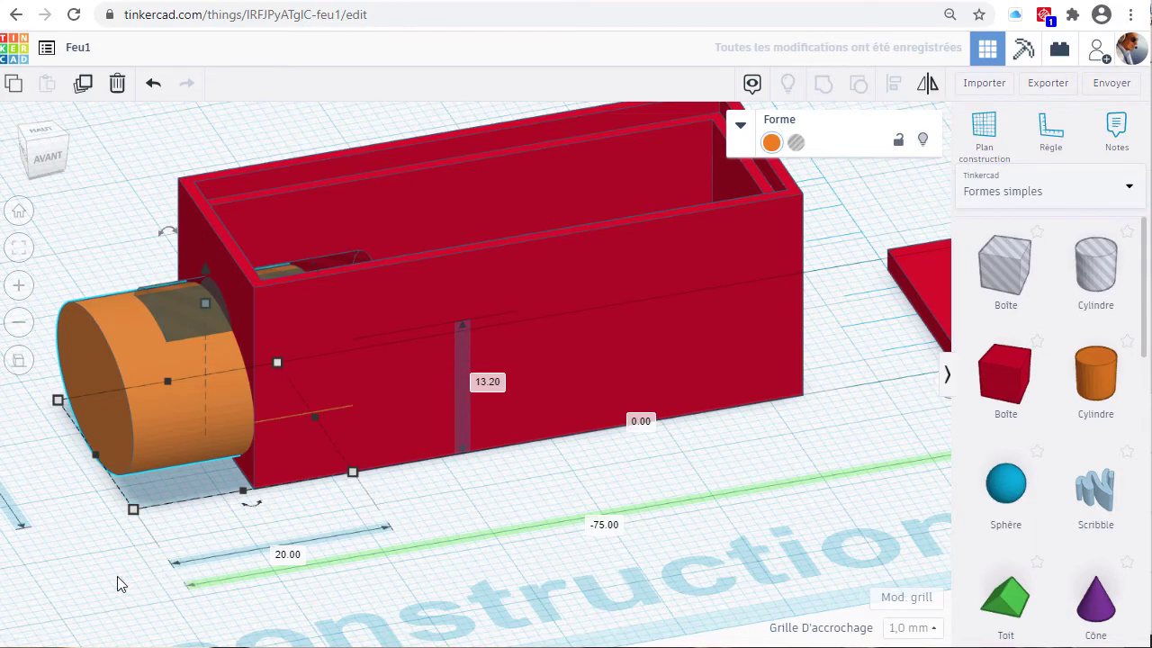
{"action": "middle_click_drag", "start_coordinate": [115, 581], "coordinate": [457, 504]}
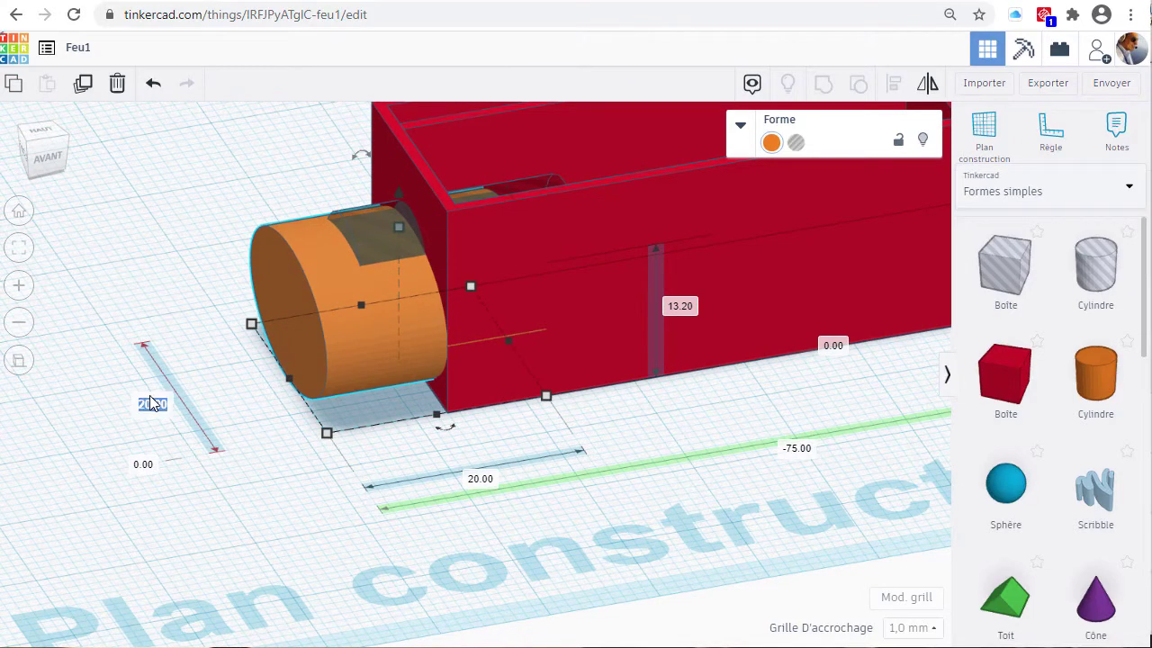
{"action": "type", "text": "12"}
{"action": "key", "text": "Return"}
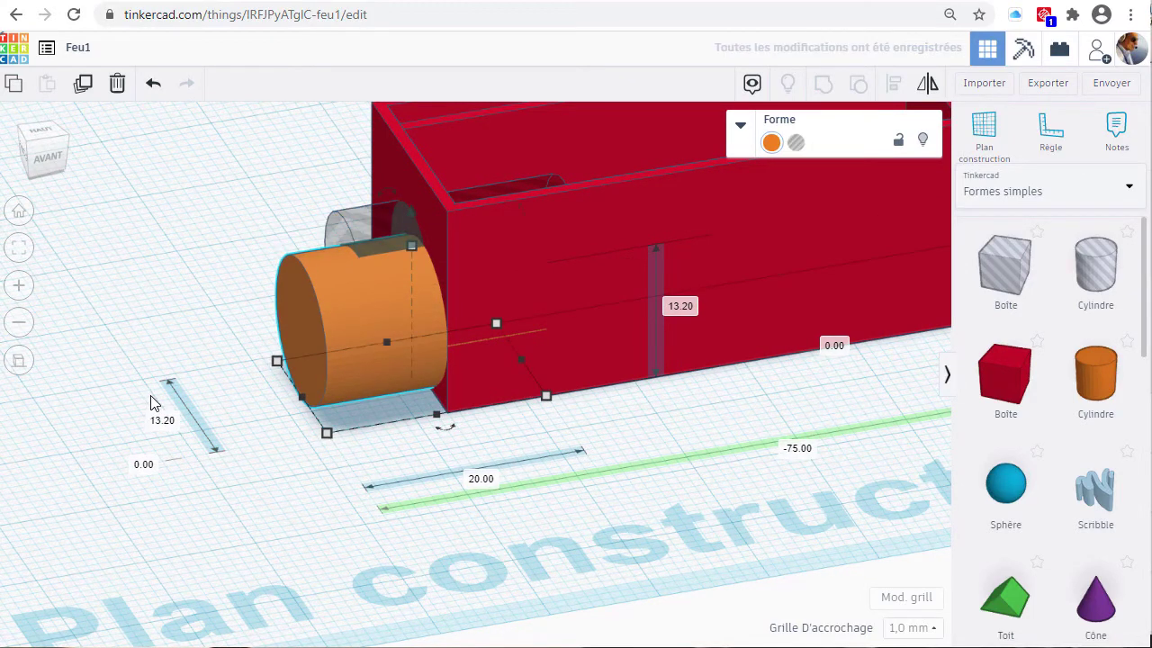
Place the solid cylinder 72 mm left of the ruler origin, and compute (20 − 13.2) ÷ 2 in Calculator as its centring offset.
{"action": "right_click_drag", "start_coordinate": [596, 312], "coordinate": [370, 344]}
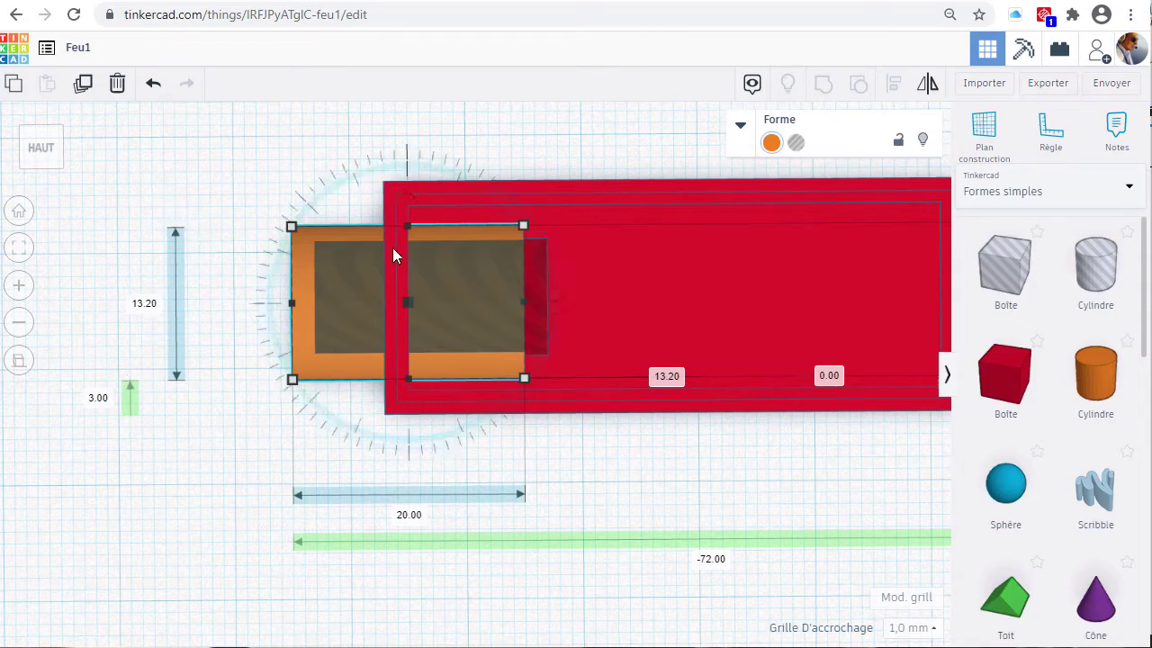
{"action": "key", "text": "alt+Tab"}
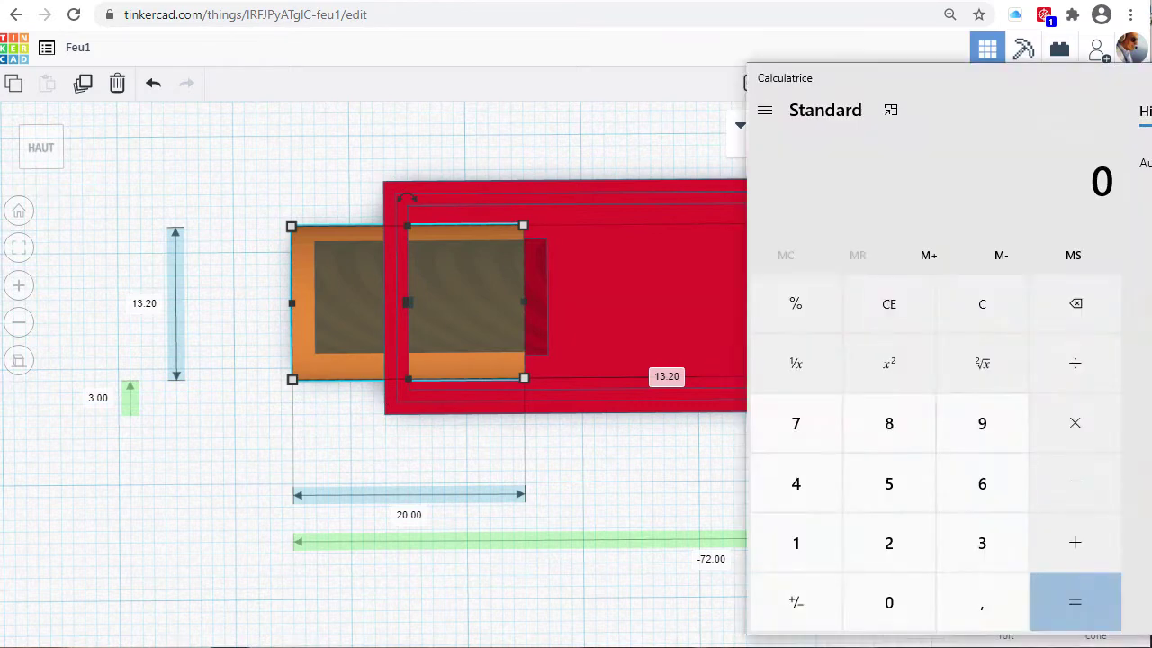
{"action": "type", "text": "20"}
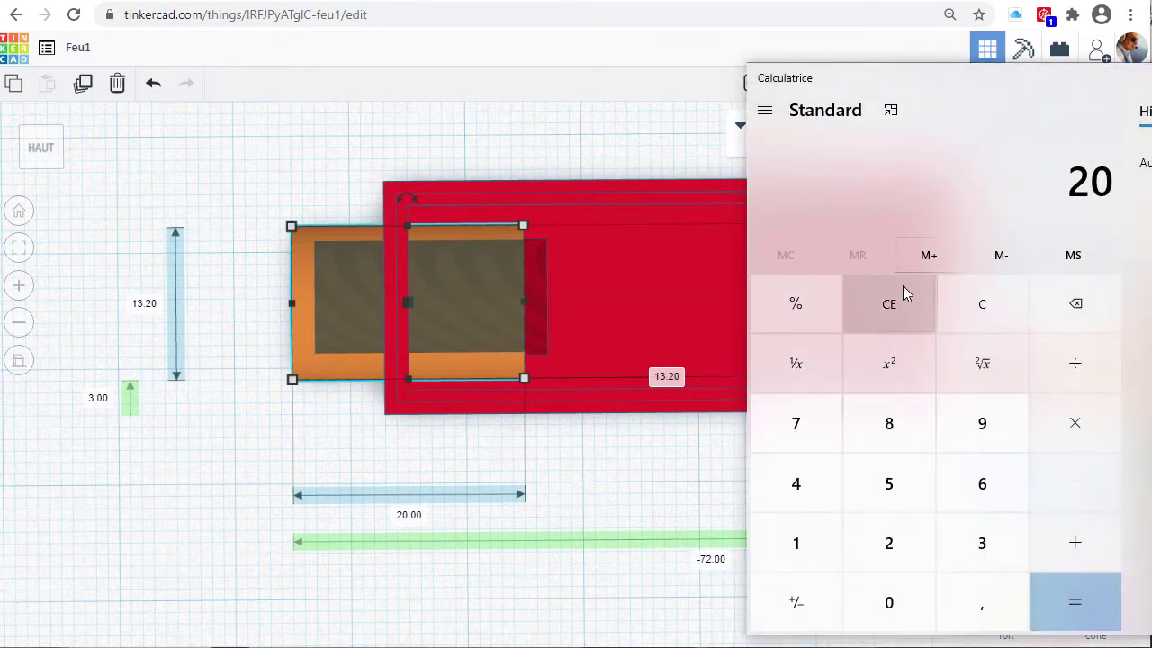
{"action": "key", "text": "minus"}
{"action": "type", "text": "13,2"}
{"action": "key", "text": "Return"}
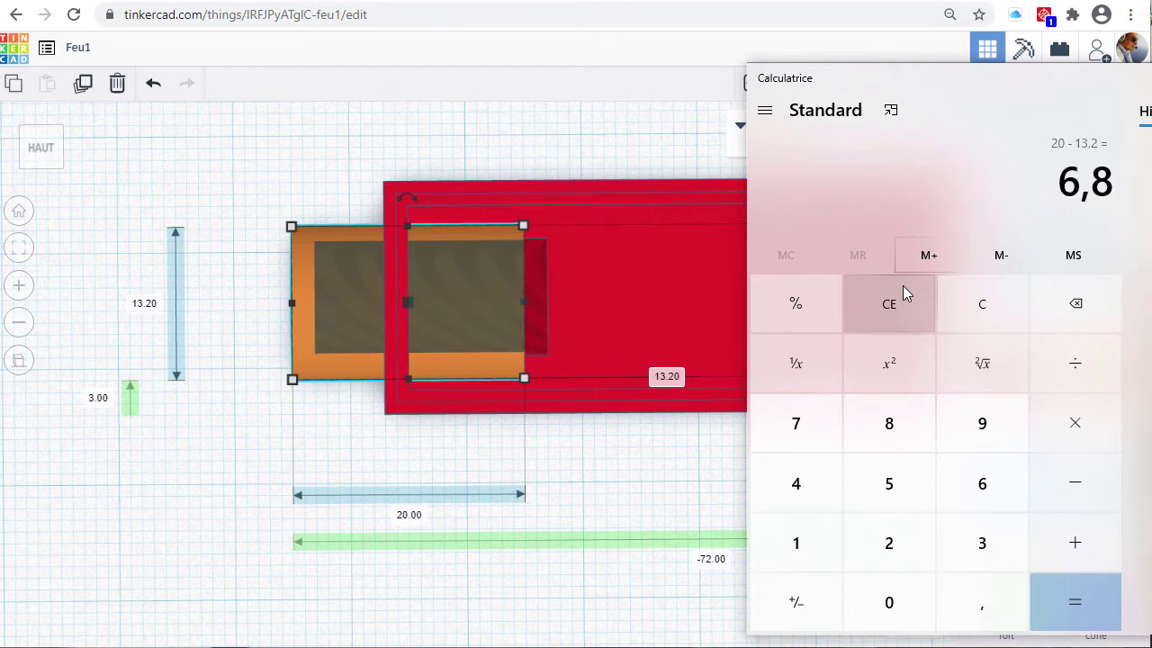
{"action": "key", "text": "slash"}
{"action": "type", "text": "2"}
{"action": "key", "text": "Return"}
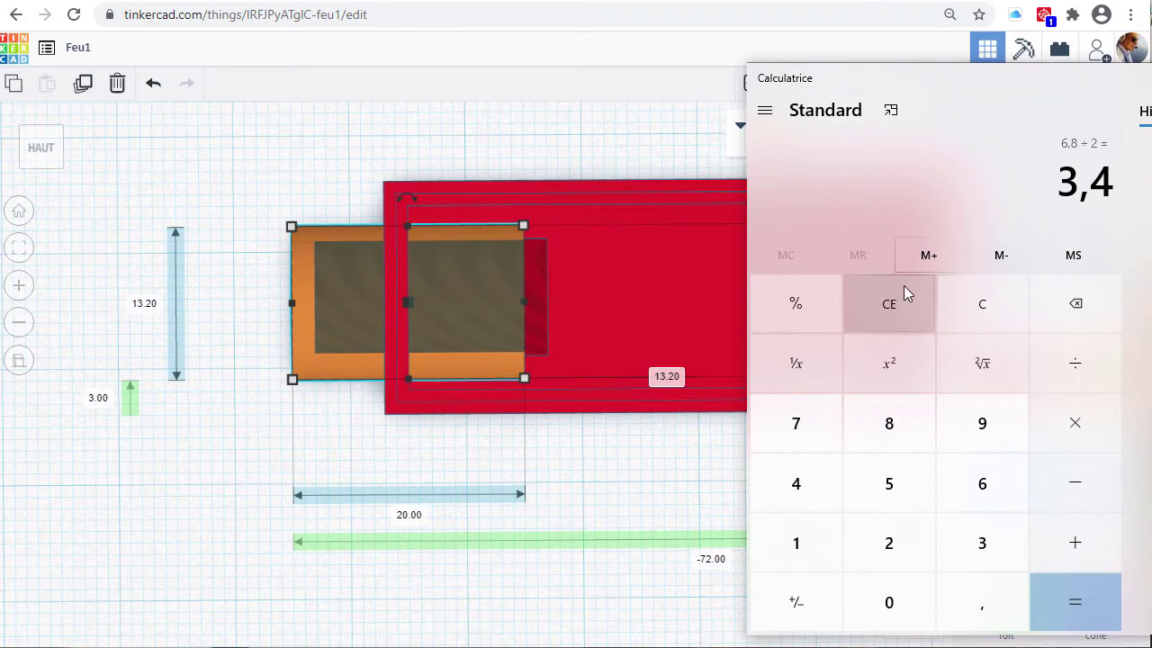
Centre the solid cylinder across the box's width by setting its offset from the front face to 3.4 mm, and reselect it.
{"action": "left_click", "coordinate": [99, 398]}
{"action": "type", "text": "3.4"}
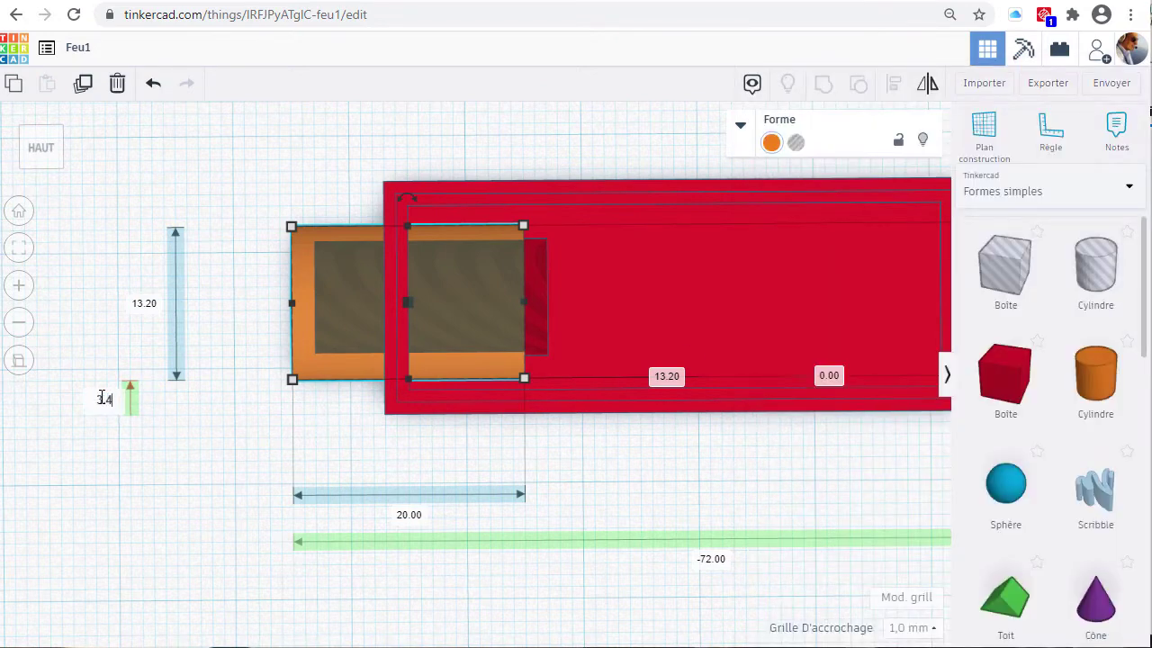
{"action": "key", "text": "Return"}
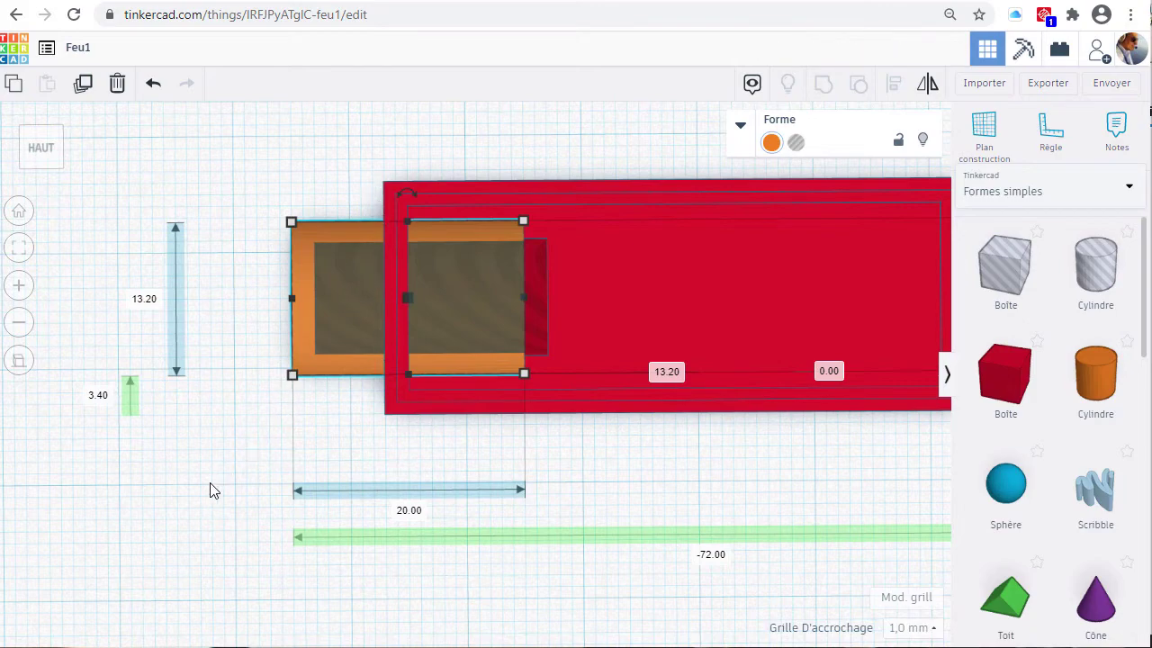
{"action": "right_click_drag", "start_coordinate": [175, 517], "coordinate": [302, 229]}
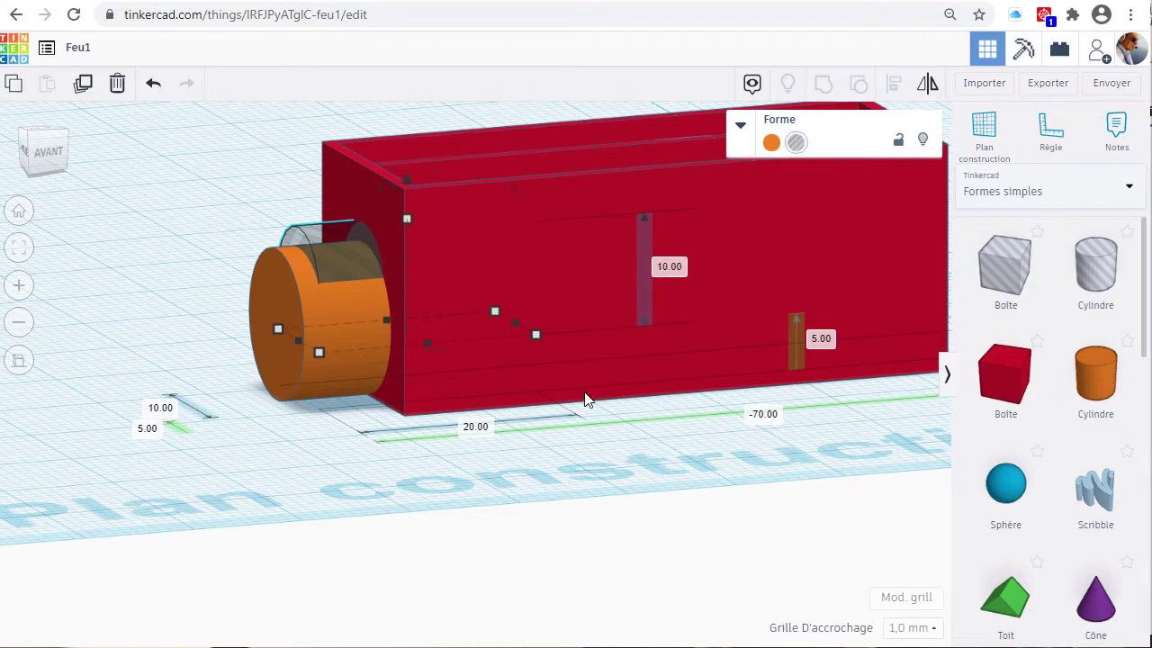
{"action": "left_click", "coordinate": [260, 306]}
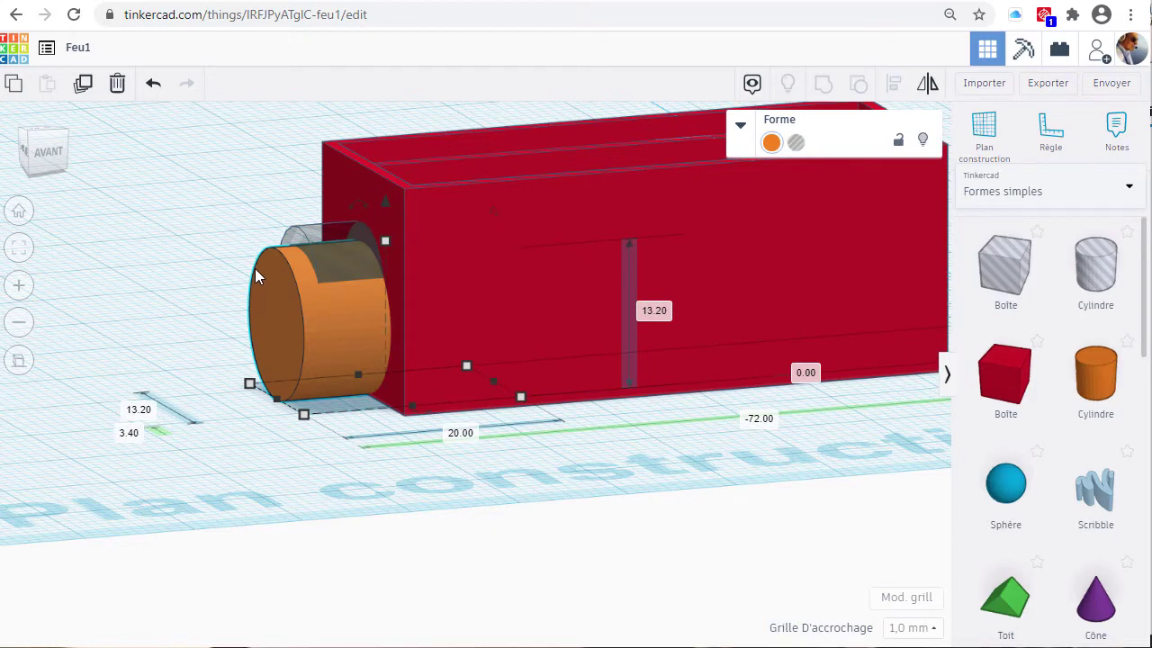
Compute 13.2 ÷ 2 − 10 in Calculator as the vertical centring offset for the solid cylinder.
{"action": "left_click", "coordinate": [255, 268]}
{"action": "left_click", "coordinate": [268, 279]}
{"action": "key", "text": "alt+Tab"}
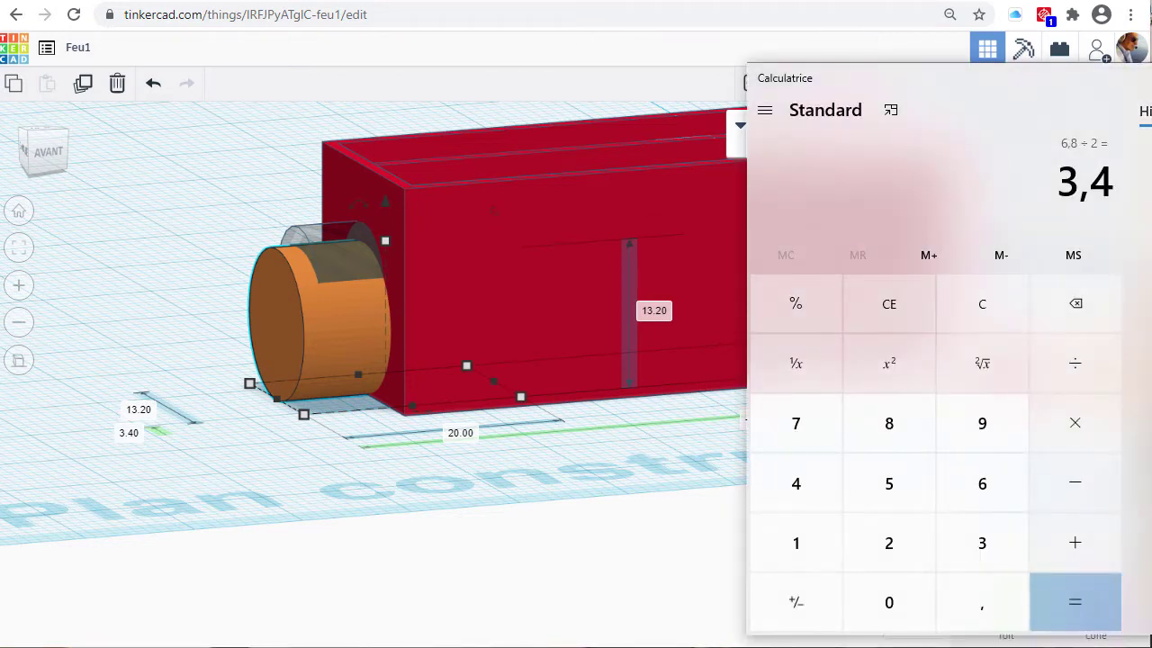
{"action": "type", "text": "13,2/"}
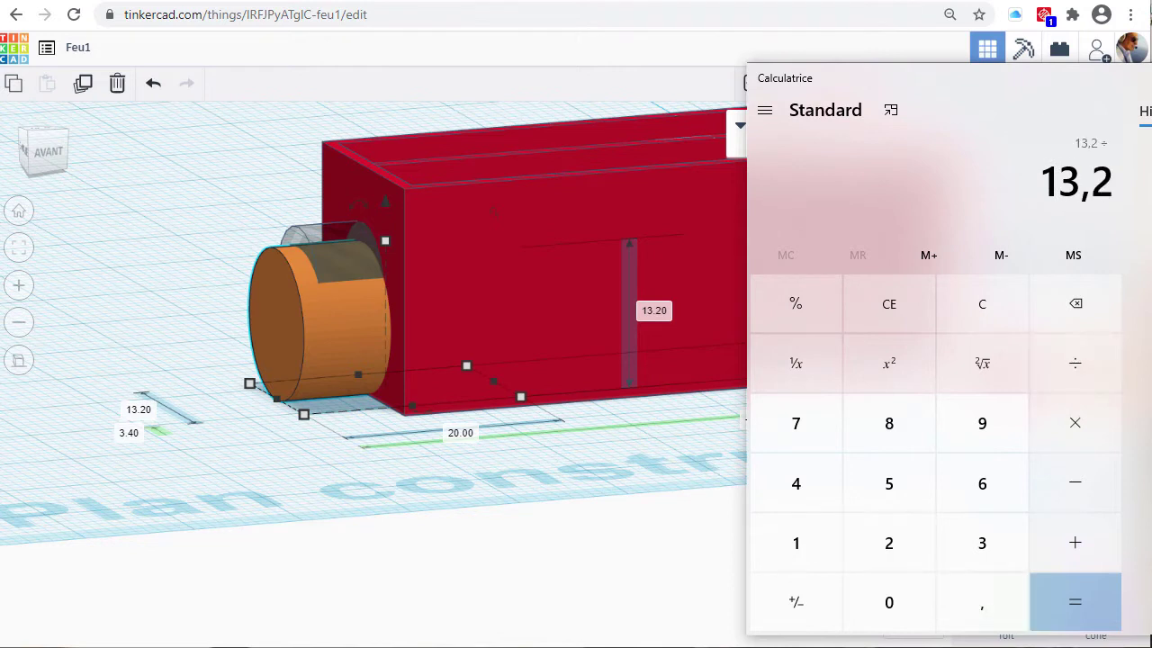
{"action": "type", "text": "2"}
{"action": "key", "text": "Return"}
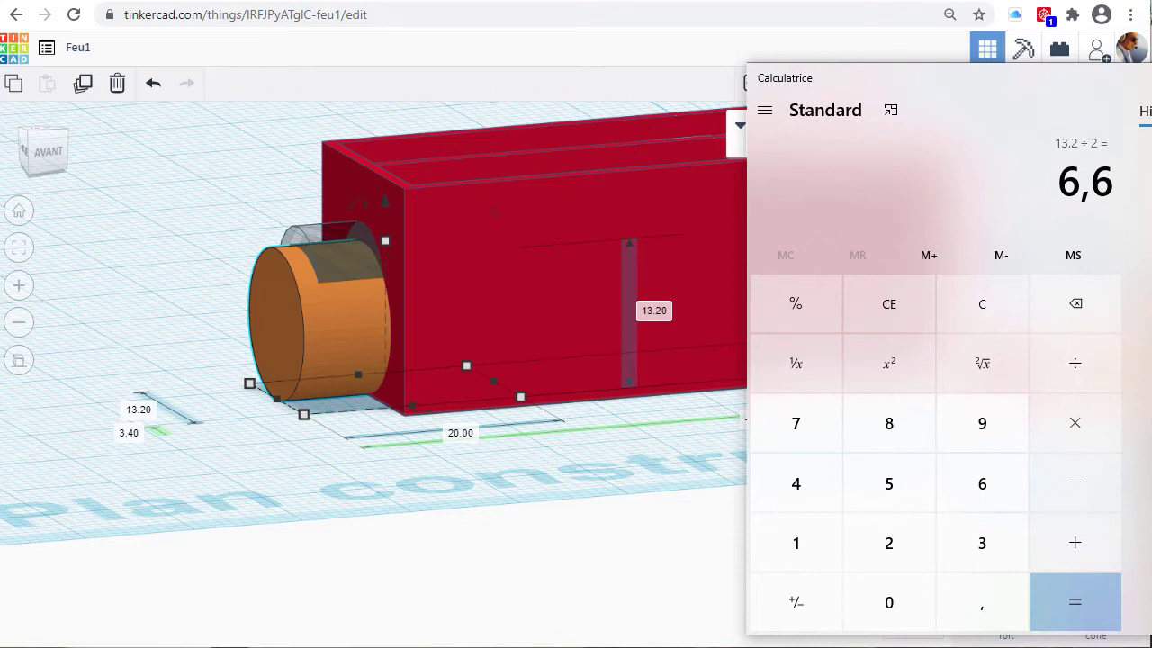
{"action": "type", "text": "-10"}
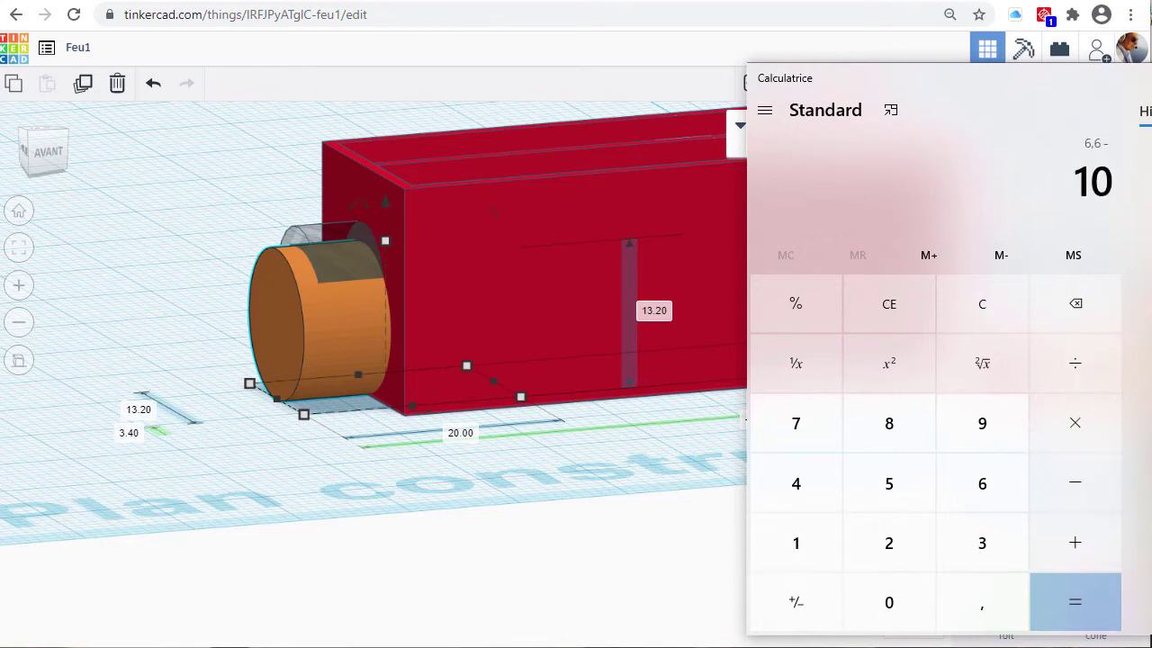
{"action": "key", "text": "Return"}
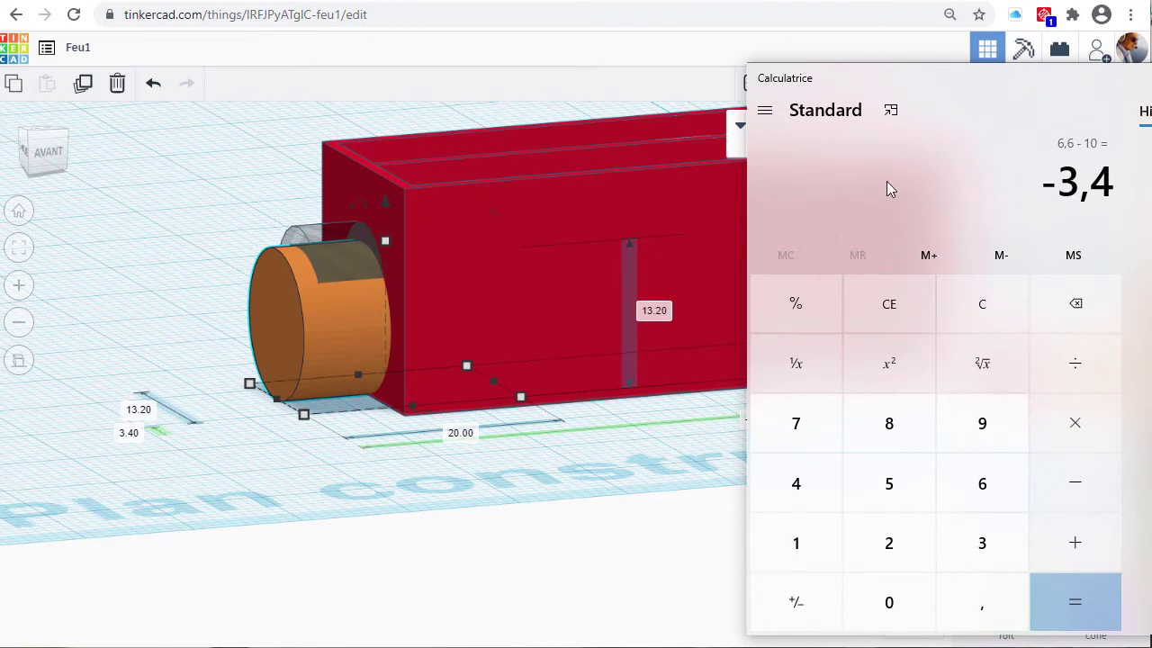
Raise the solid cylinder so that it sits 3.4 mm above the workplane.
{"action": "left_click", "coordinate": [267, 299]}
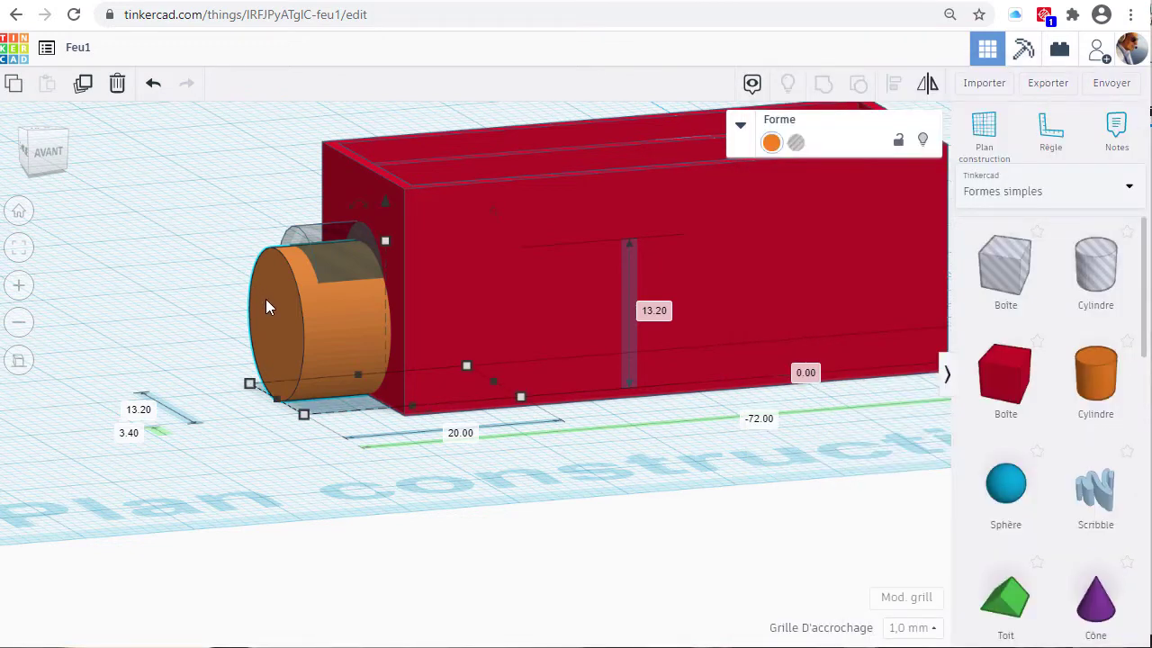
{"action": "left_click", "coordinate": [809, 372]}
{"action": "type", "text": "3.4"}
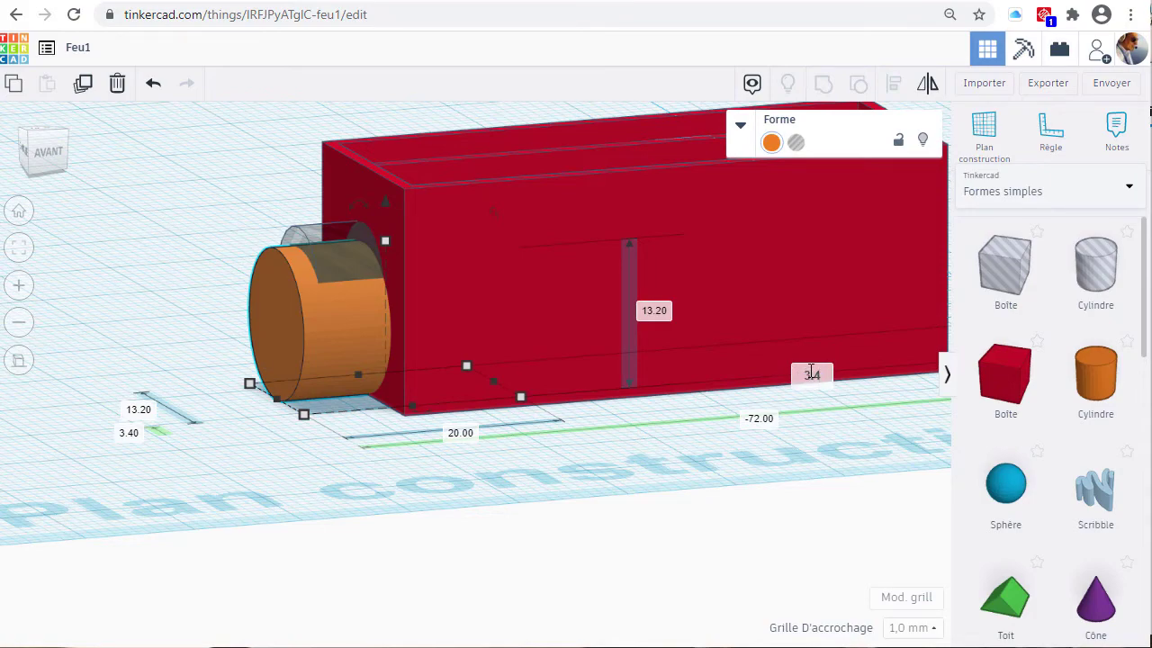
{"action": "key", "text": "Return"}
Shorten the solid cylinder from its inner end to a length of 5 mm.
{"action": "right_click_drag", "start_coordinate": [504, 315], "coordinate": [488, 420]}
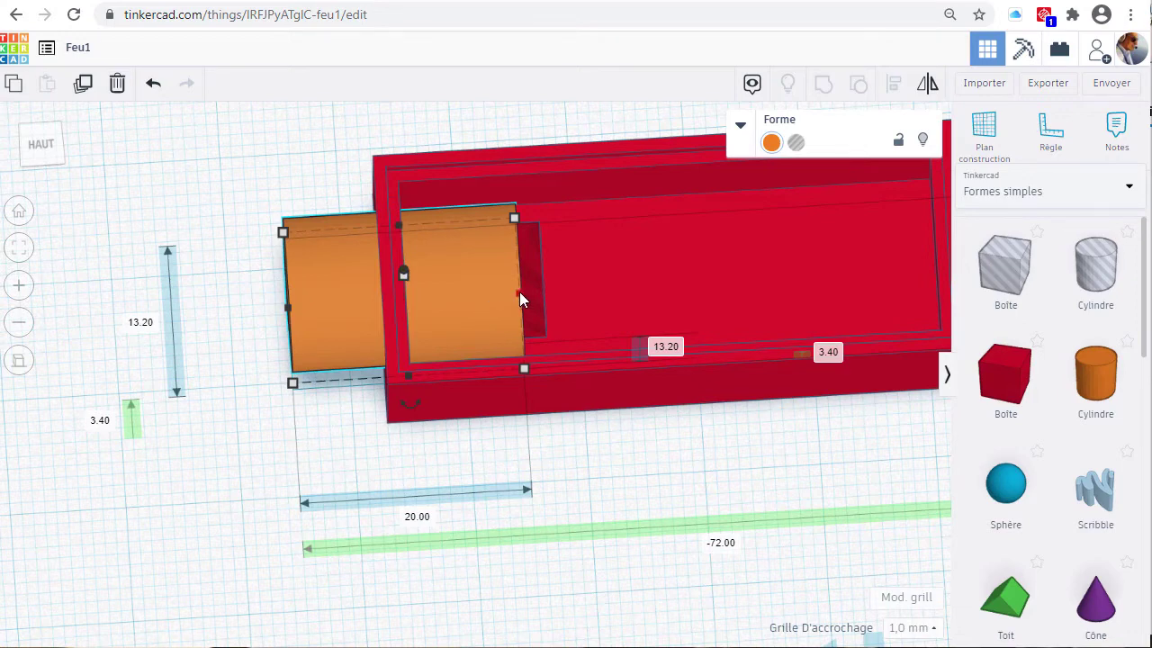
{"action": "left_click_drag", "start_coordinate": [521, 293], "coordinate": [390, 296]}
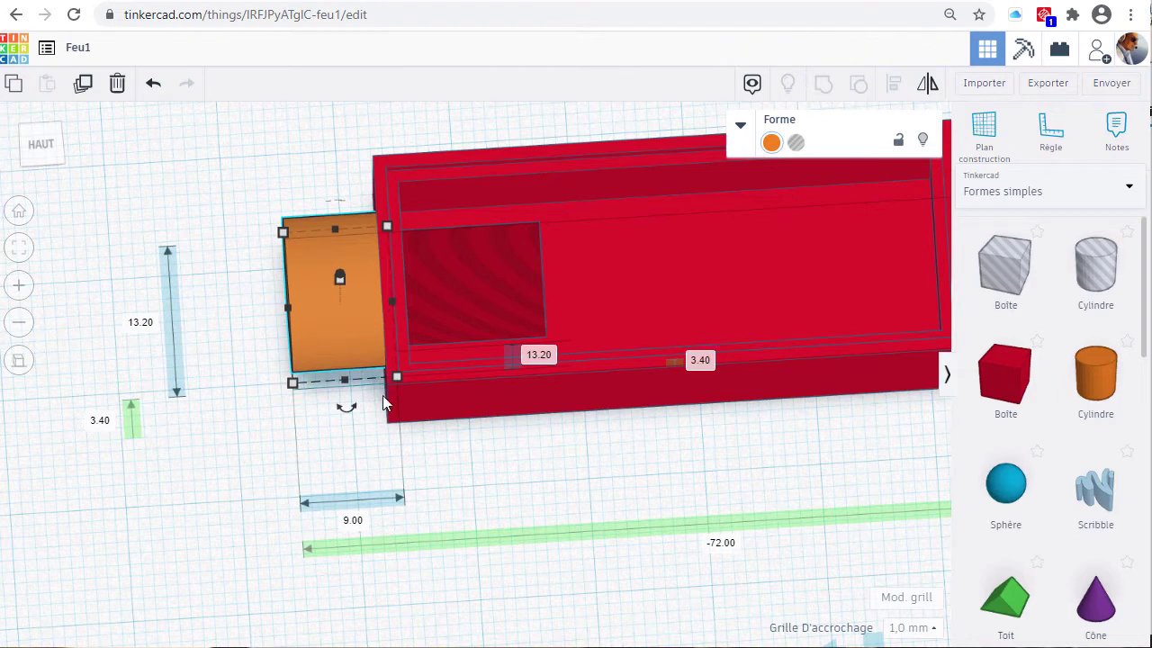
{"action": "left_click", "coordinate": [351, 522]}
{"action": "type", "text": "5"}
{"action": "key", "text": "Return"}
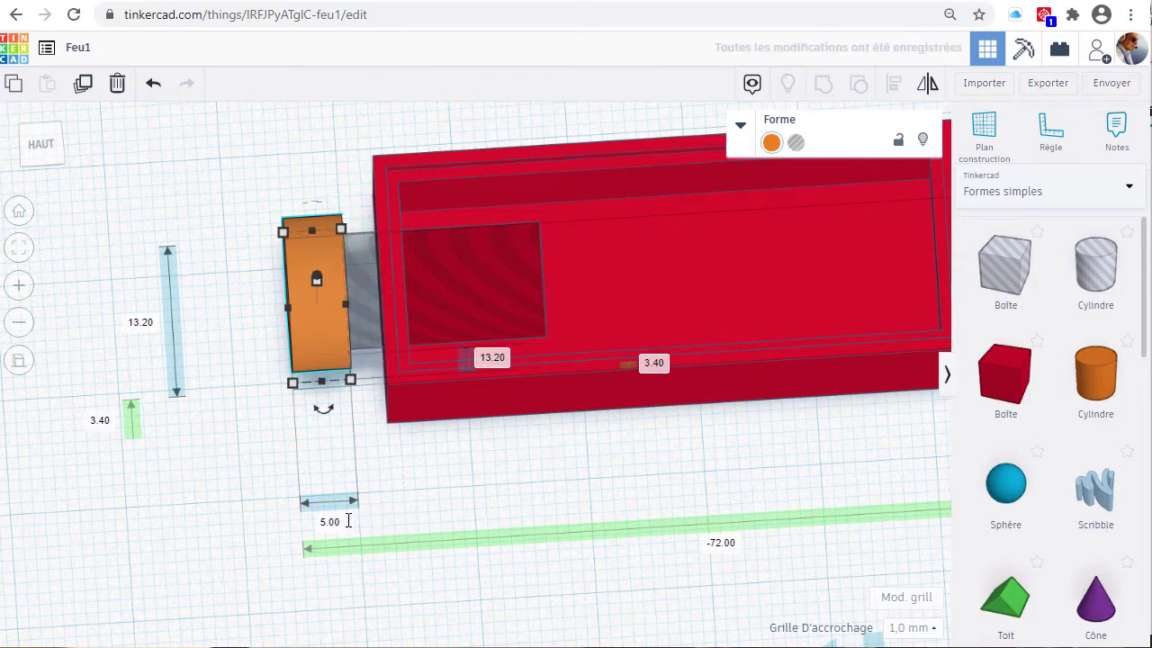
Shift the solid cylinder 4 mm towards the box until it is 68 mm left of the ruler origin.
{"action": "key", "text": "Right"}
{"action": "key", "text": "Right"}
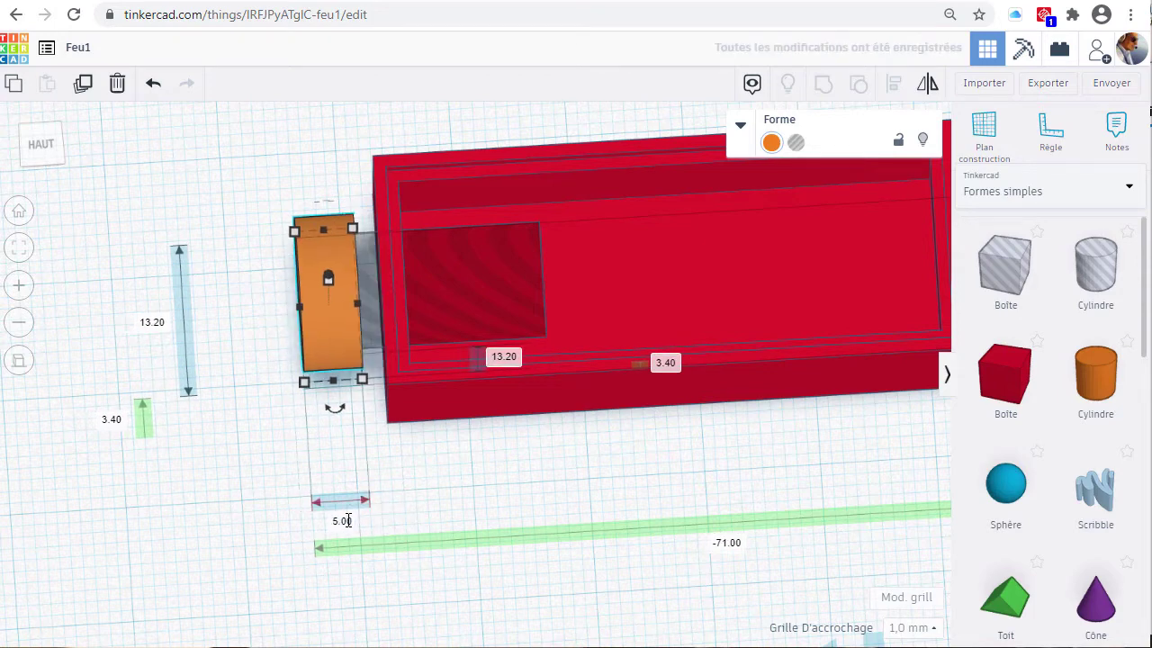
{"action": "key", "text": "Right"}
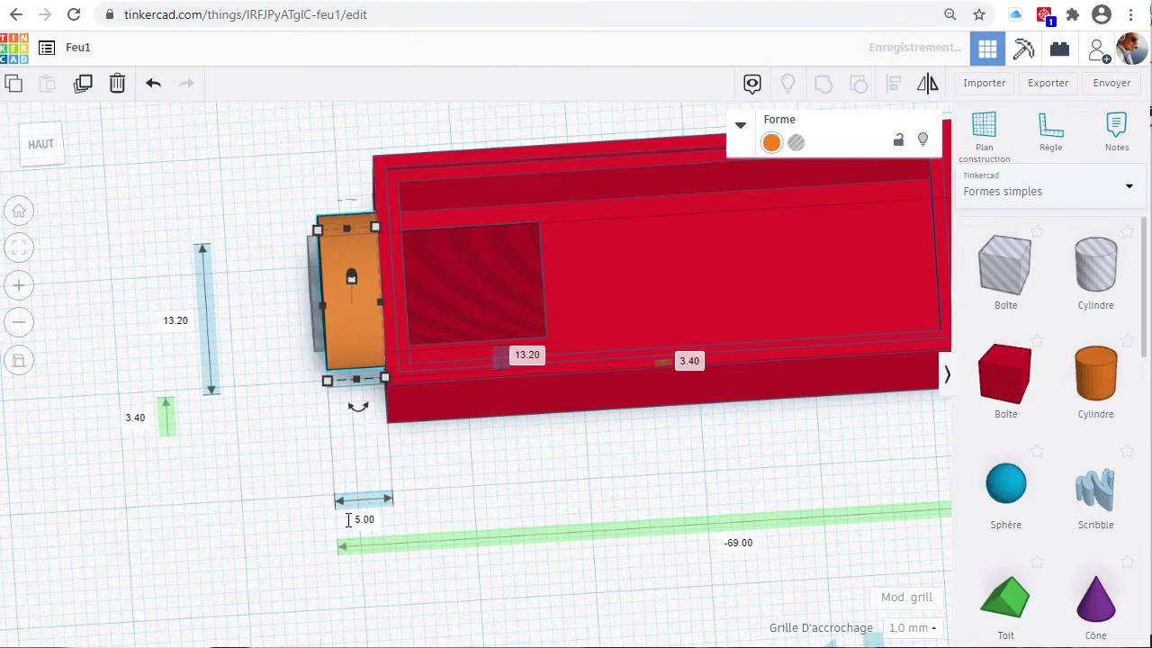
{"action": "key", "text": "Right"}
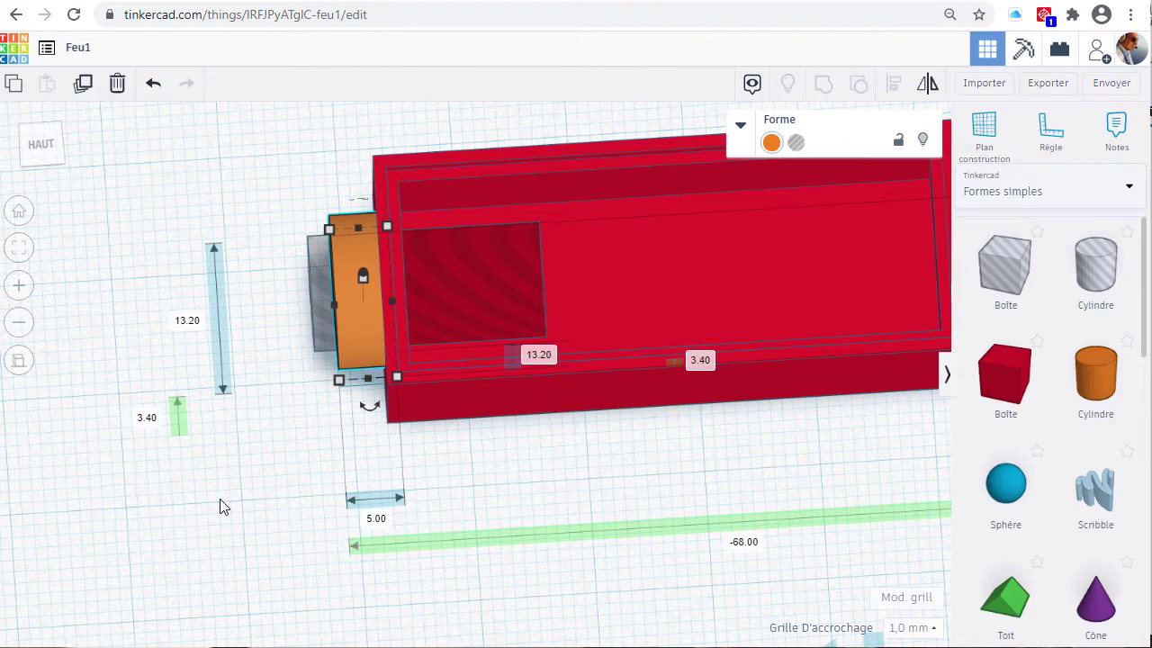
Group the box, the solid cylinder and the hole cylinder to form the collar with its opening, and deselect.
{"action": "right_click_drag", "start_coordinate": [224, 506], "coordinate": [415, 322]}
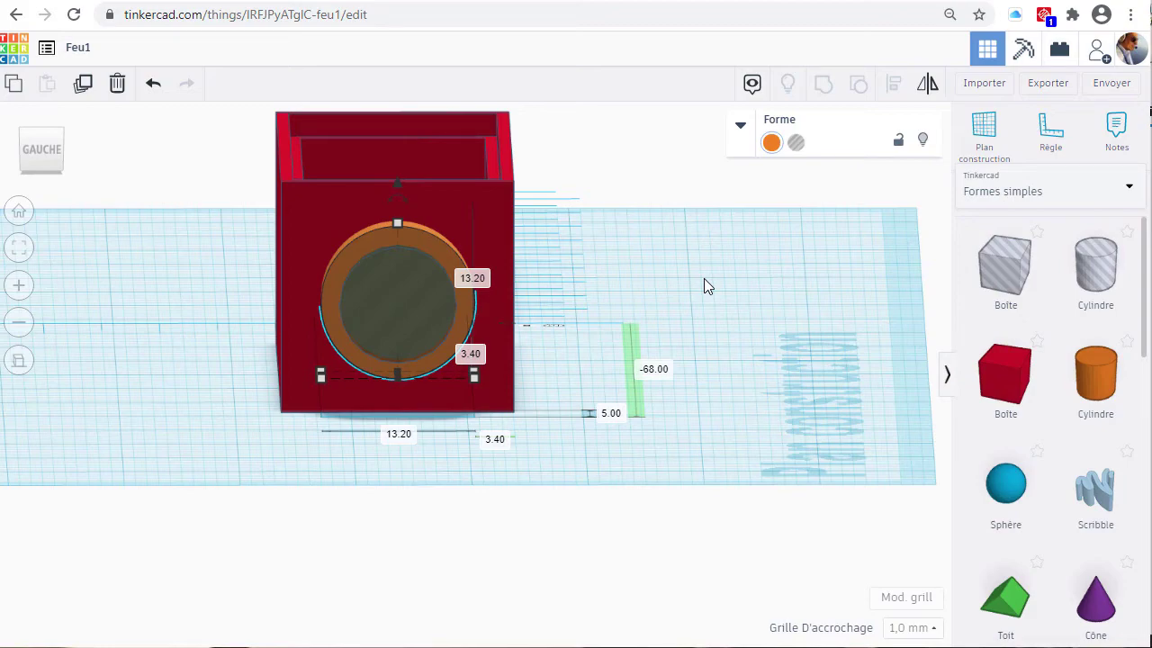
{"action": "right_click_drag", "start_coordinate": [717, 280], "coordinate": [624, 416]}
{"action": "middle_click_drag", "start_coordinate": [624, 415], "coordinate": [446, 518]}
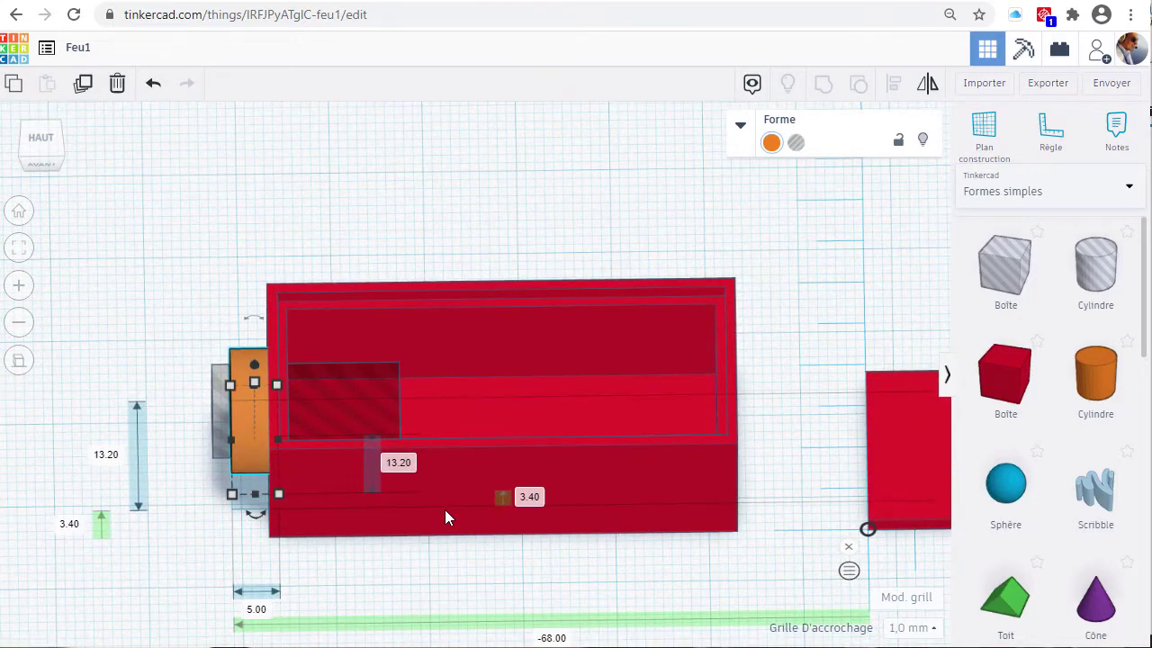
{"action": "left_click_drag", "start_coordinate": [144, 219], "coordinate": [790, 597]}
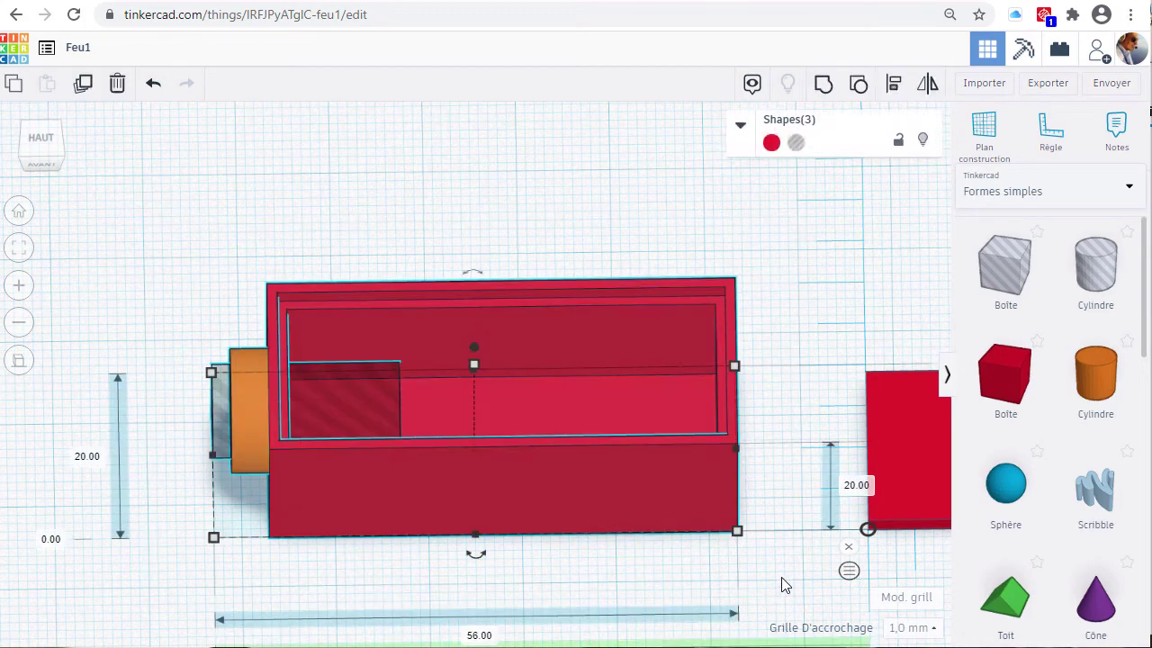
{"action": "left_click", "coordinate": [822, 87]}
{"action": "left_click", "coordinate": [513, 211]}
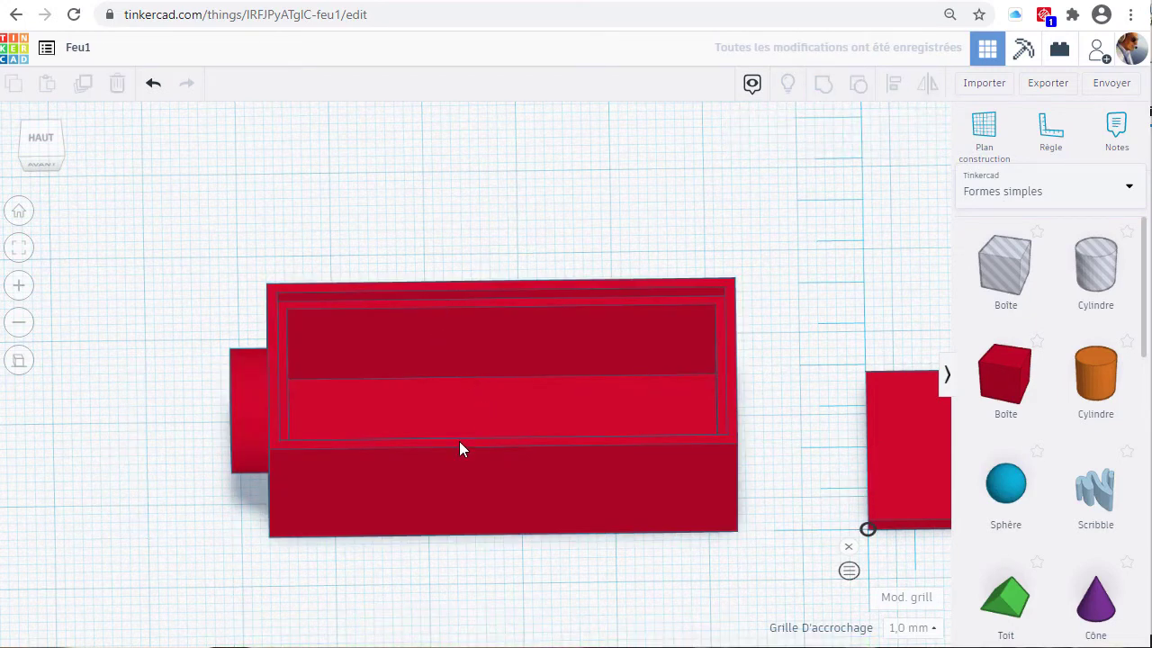
Place a hole cylinder in front of the lid plate, 9 mm along from the ruler origin.
{"action": "middle_click_drag", "start_coordinate": [459, 441], "coordinate": [347, 455]}
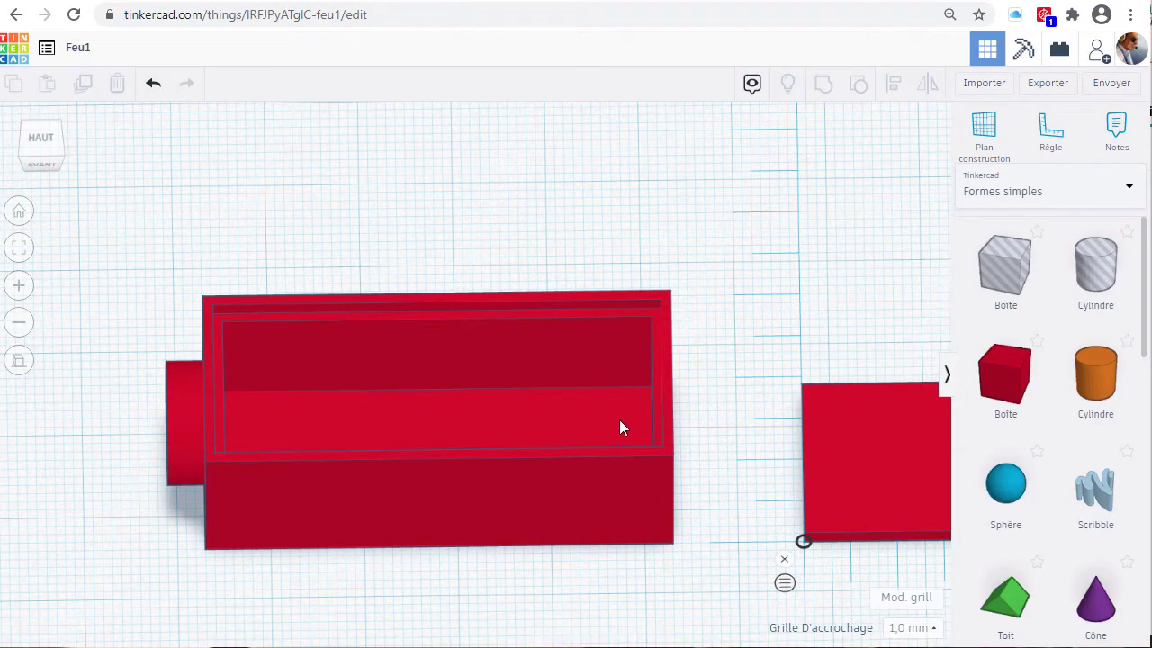
{"action": "right_click_drag", "start_coordinate": [658, 434], "coordinate": [268, 449]}
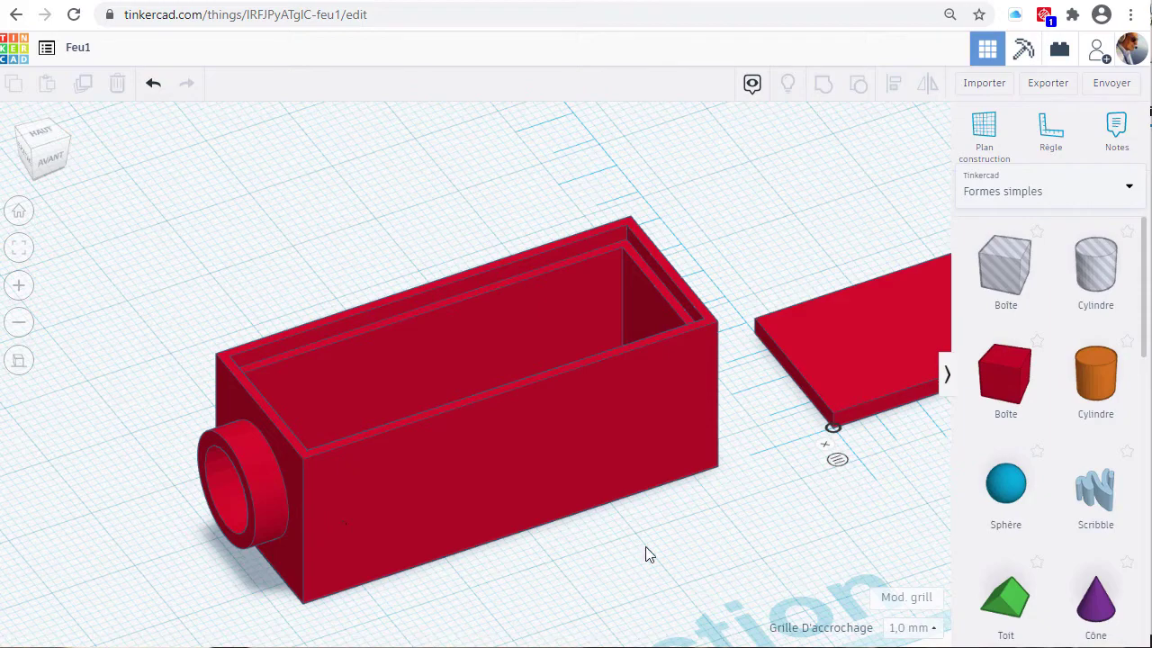
{"action": "middle_click_drag", "start_coordinate": [646, 552], "coordinate": [207, 502]}
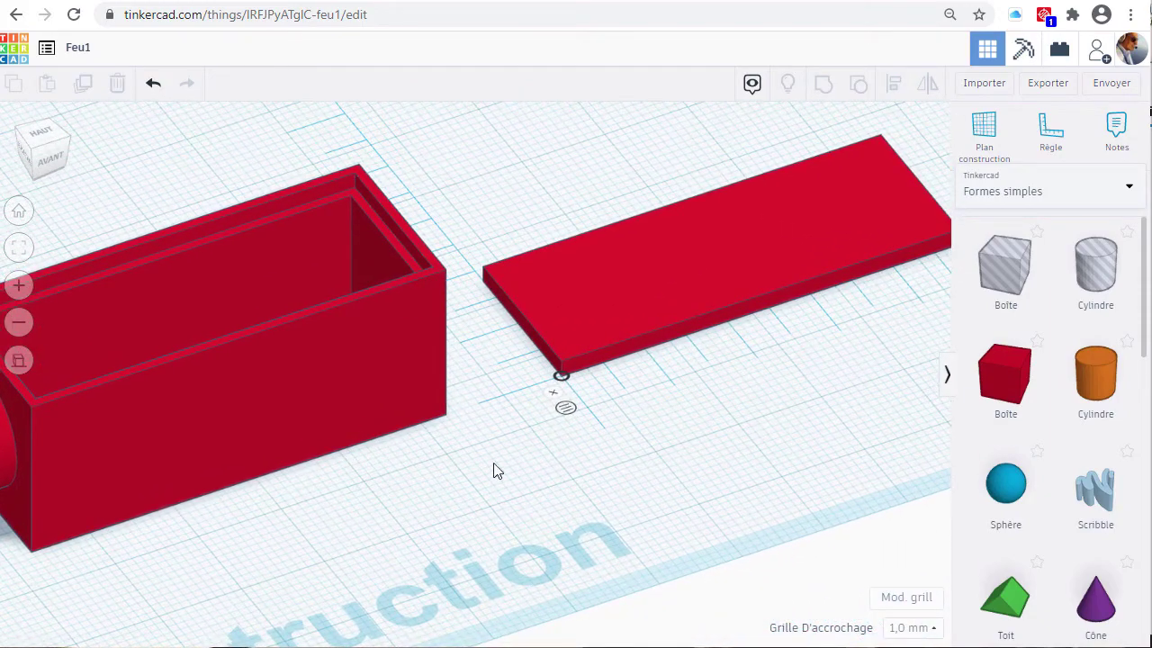
{"action": "middle_click_drag", "start_coordinate": [663, 470], "coordinate": [381, 545]}
{"action": "right_click_drag", "start_coordinate": [611, 516], "coordinate": [507, 562]}
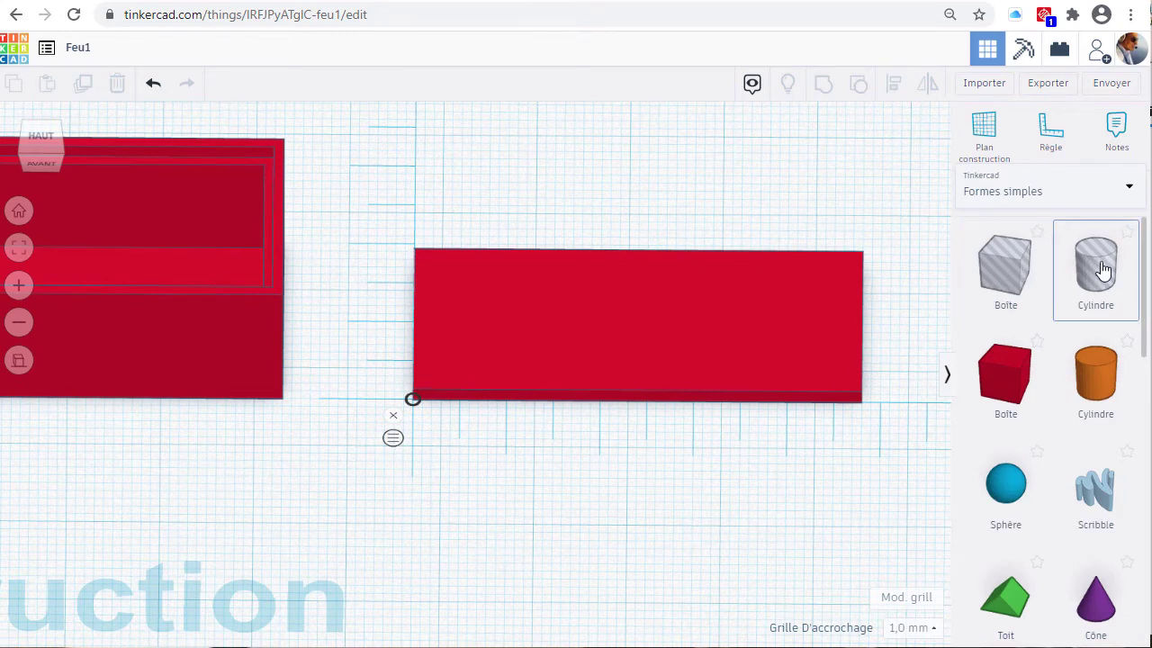
{"action": "left_click_drag", "start_coordinate": [1103, 270], "coordinate": [591, 470]}
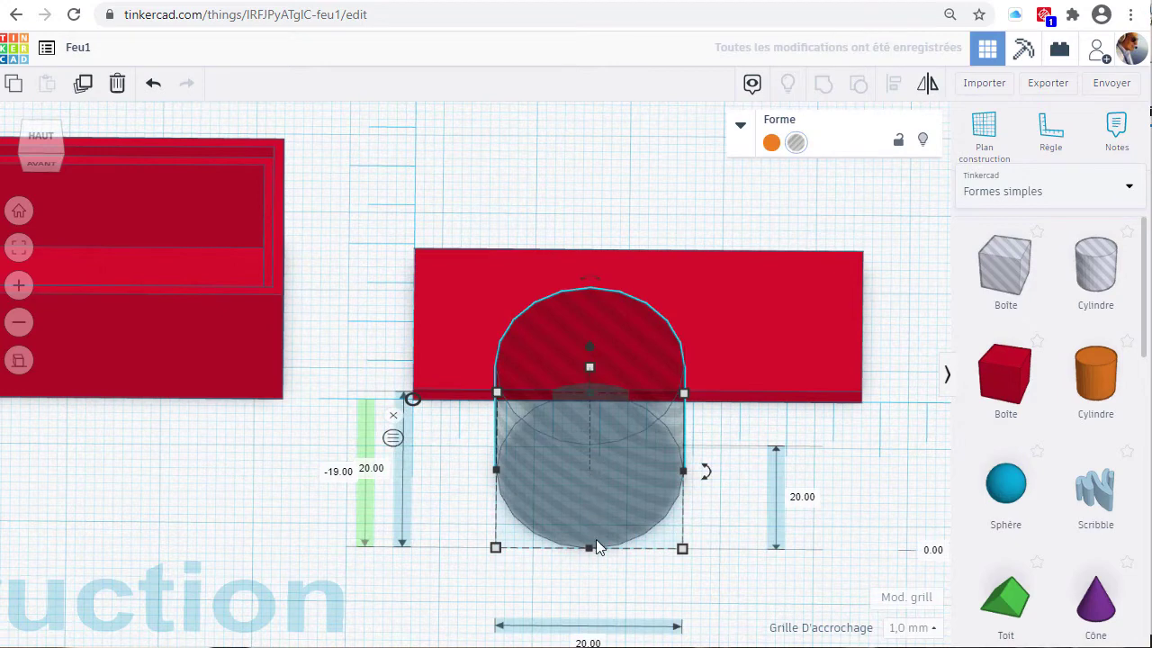
Set the hole cylinder's width, depth and height to 5 mm each.
{"action": "left_click", "coordinate": [589, 642]}
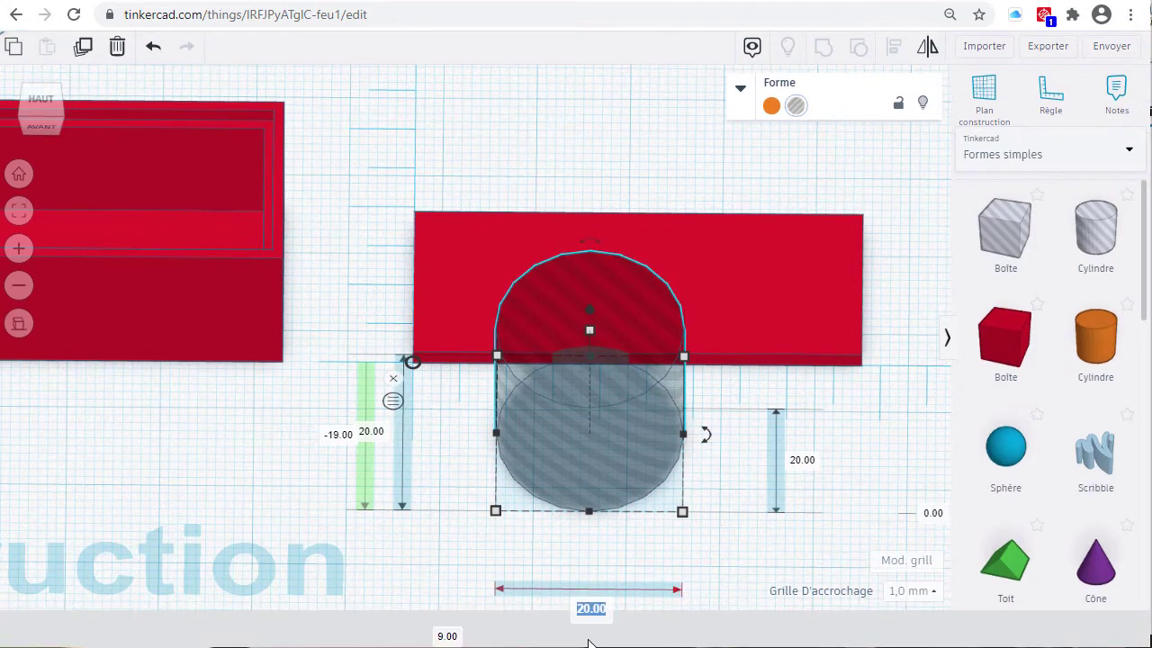
{"action": "type", "text": "5"}
{"action": "key", "text": "Return"}
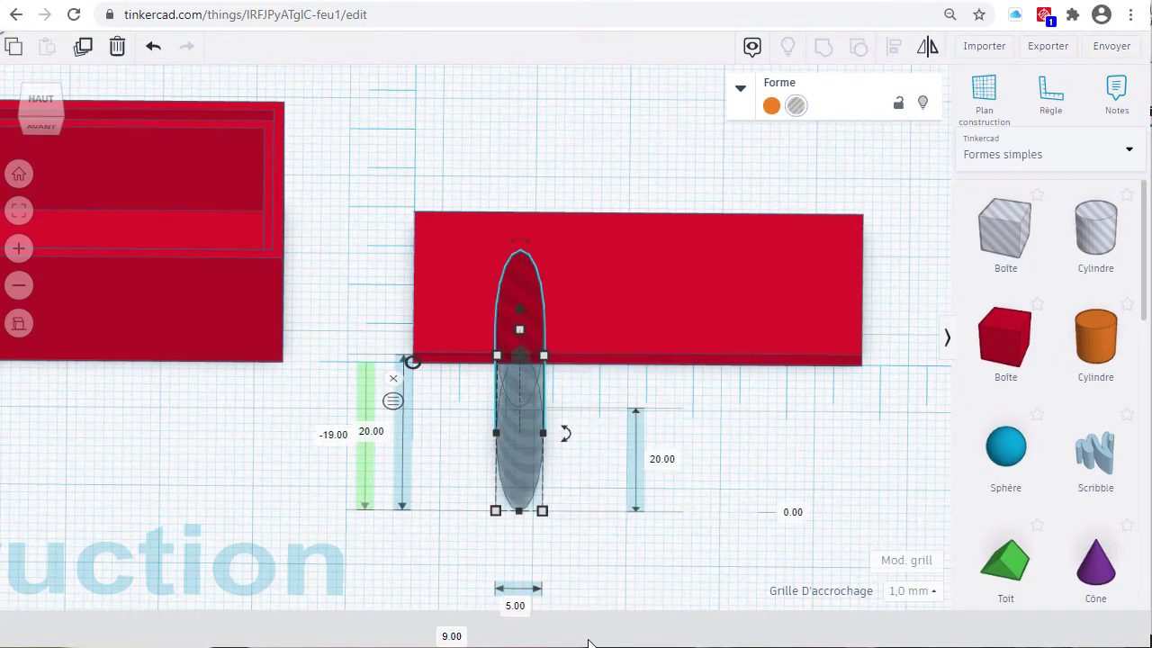
{"action": "left_click", "coordinate": [664, 461]}
{"action": "type", "text": "5"}
{"action": "key", "text": "Return"}
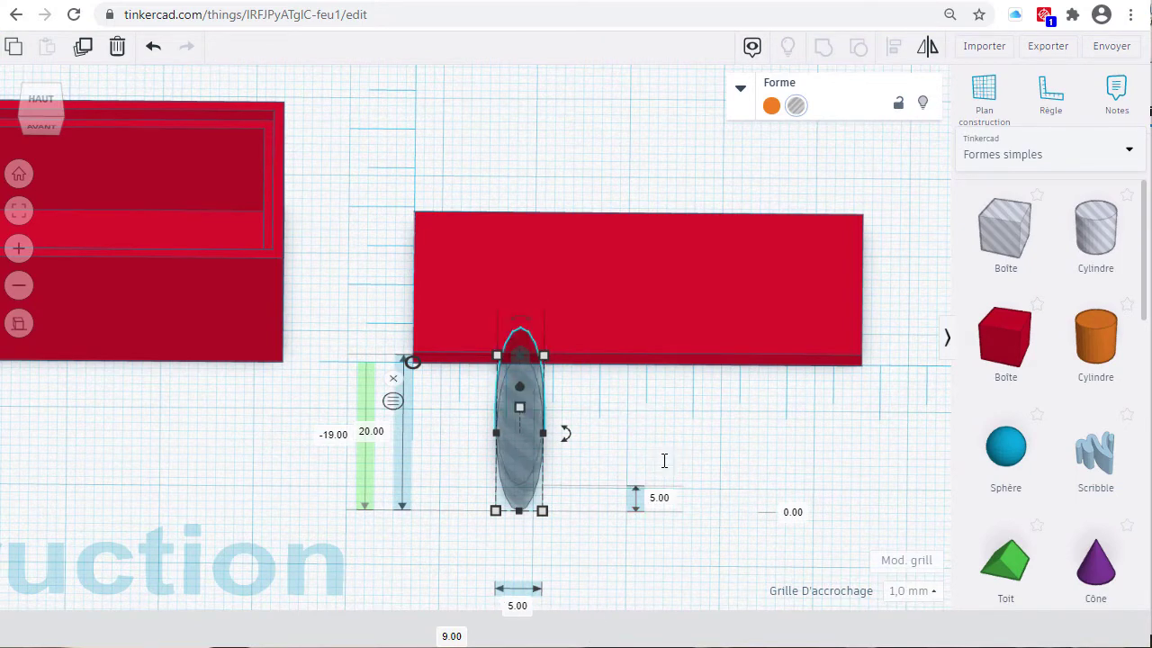
{"action": "left_click", "coordinate": [377, 435]}
{"action": "type", "text": "5"}
{"action": "key", "text": "Return"}
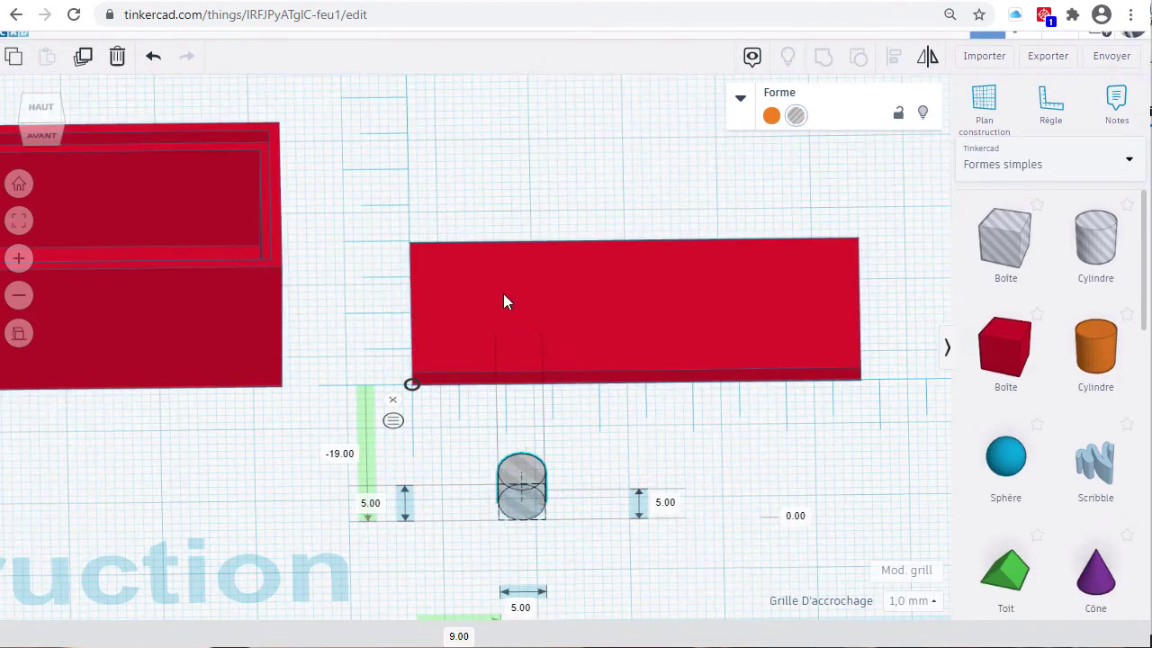
Check the lid plate's dimensions, and reselect the hole cylinder.
{"action": "left_click", "coordinate": [503, 294]}
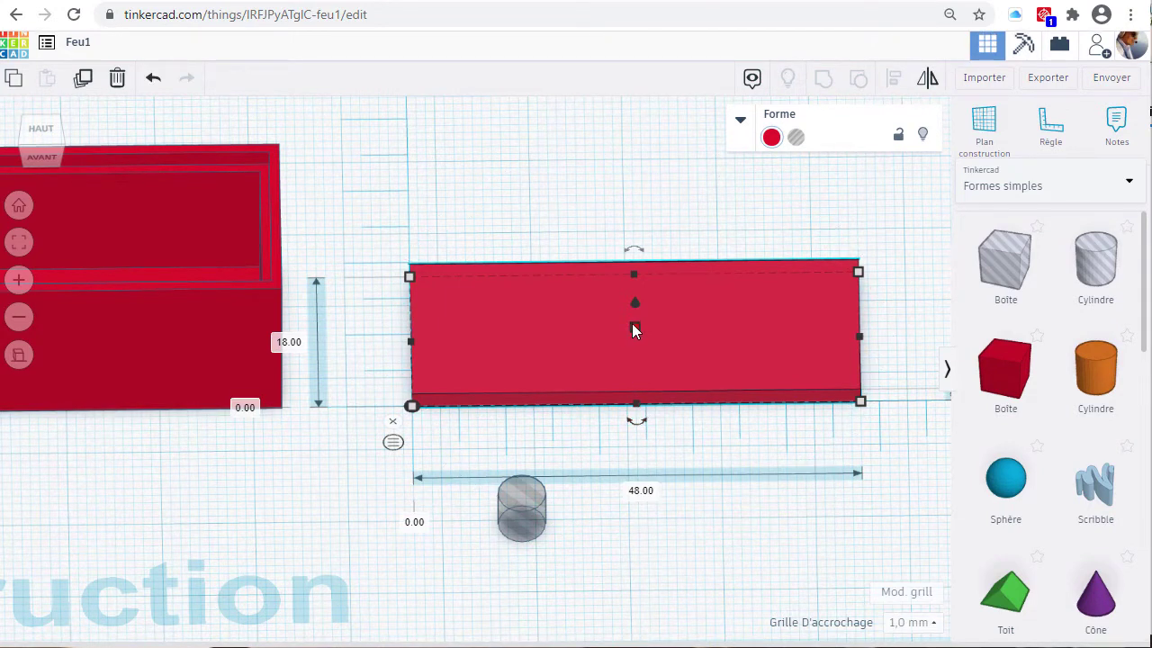
{"action": "left_click", "coordinate": [520, 506]}
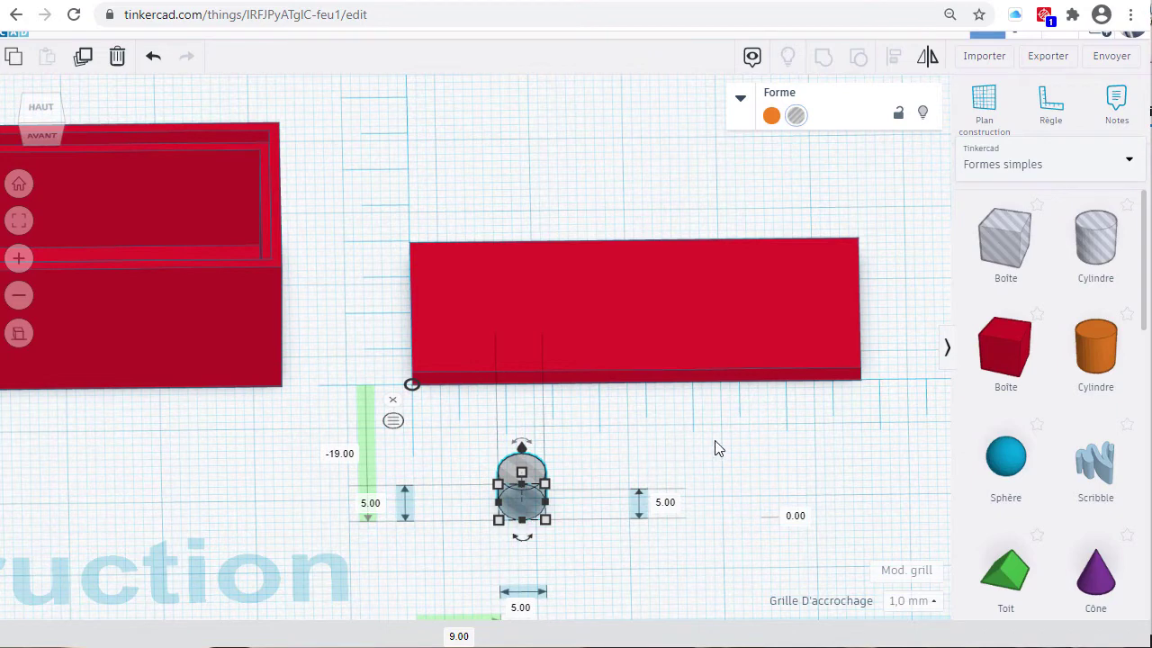
{"action": "left_click", "coordinate": [737, 451]}
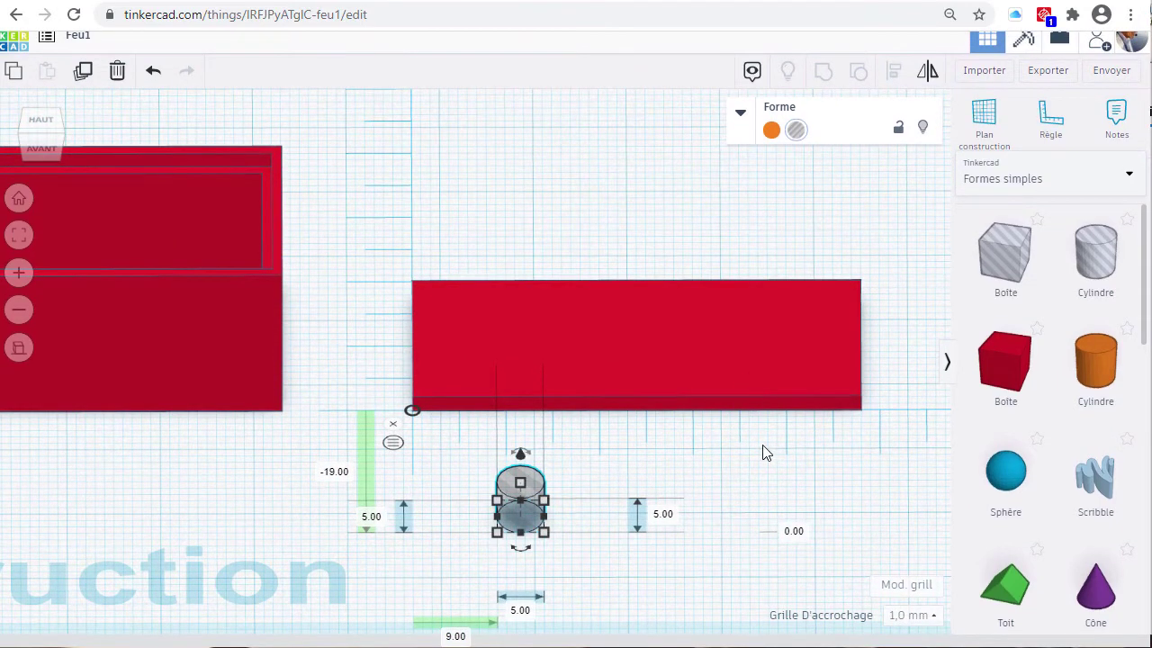
{"action": "middle_click_drag", "start_coordinate": [765, 450], "coordinate": [772, 380]}
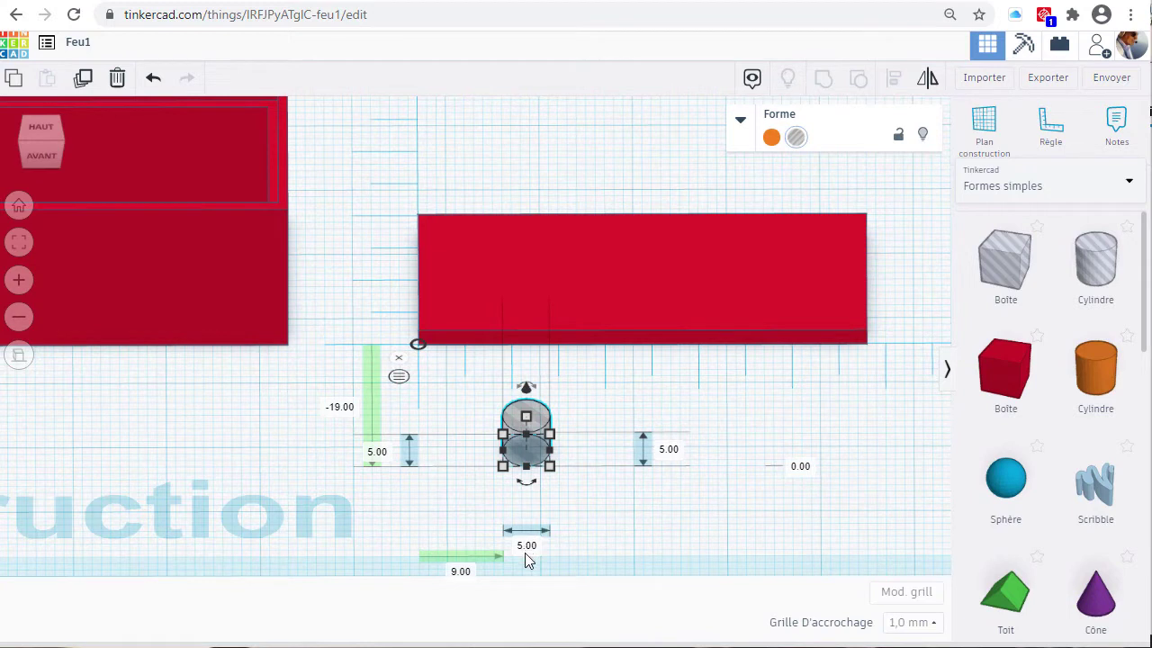
Switch to the calculator and compute 24 - 2,5 for the hole cylinder's centring offset.
{"action": "key", "text": "alt+Tab"}
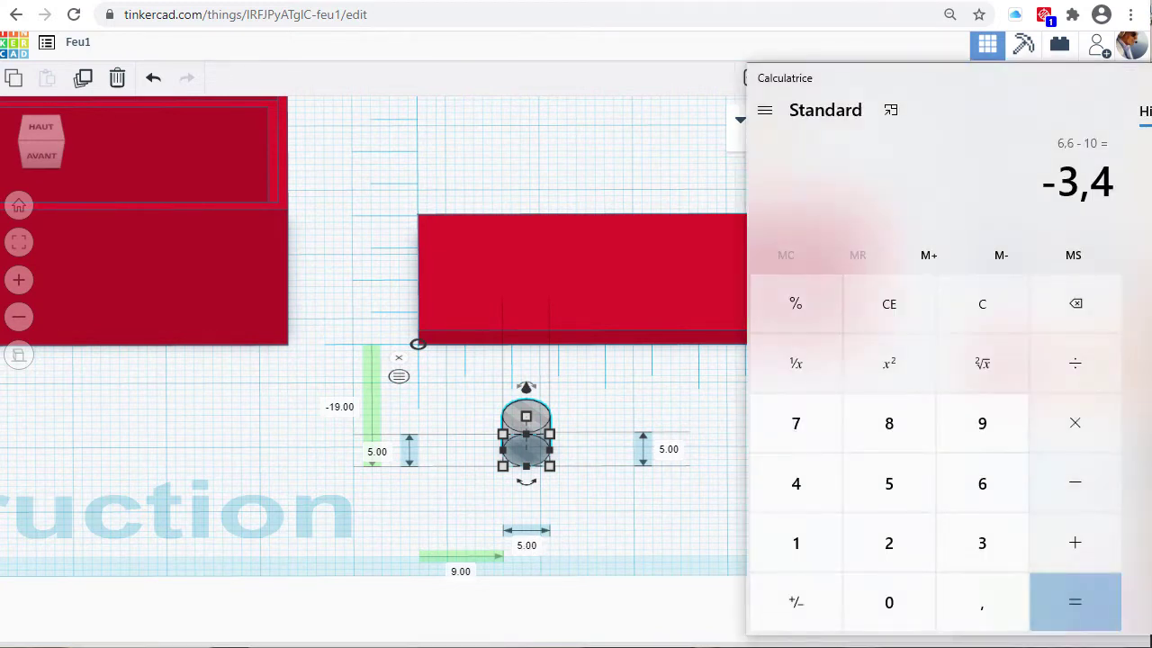
{"action": "type", "text": "24 - 2"}
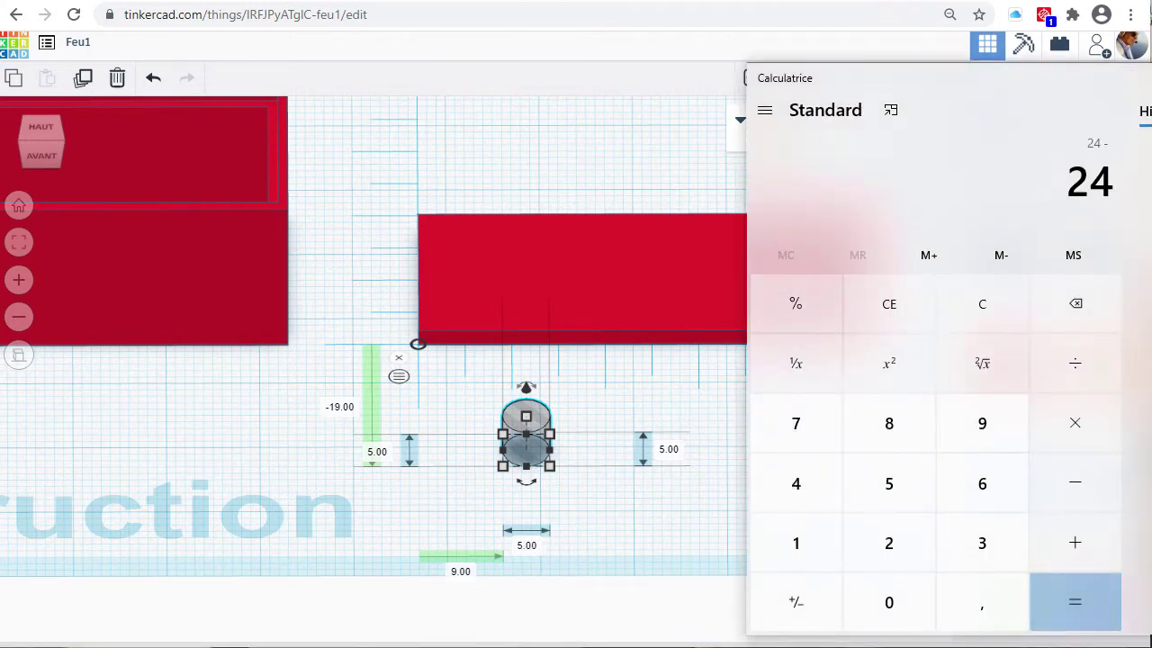
{"action": "type", "text": ",4"}
{"action": "key", "text": "BackSpace"}
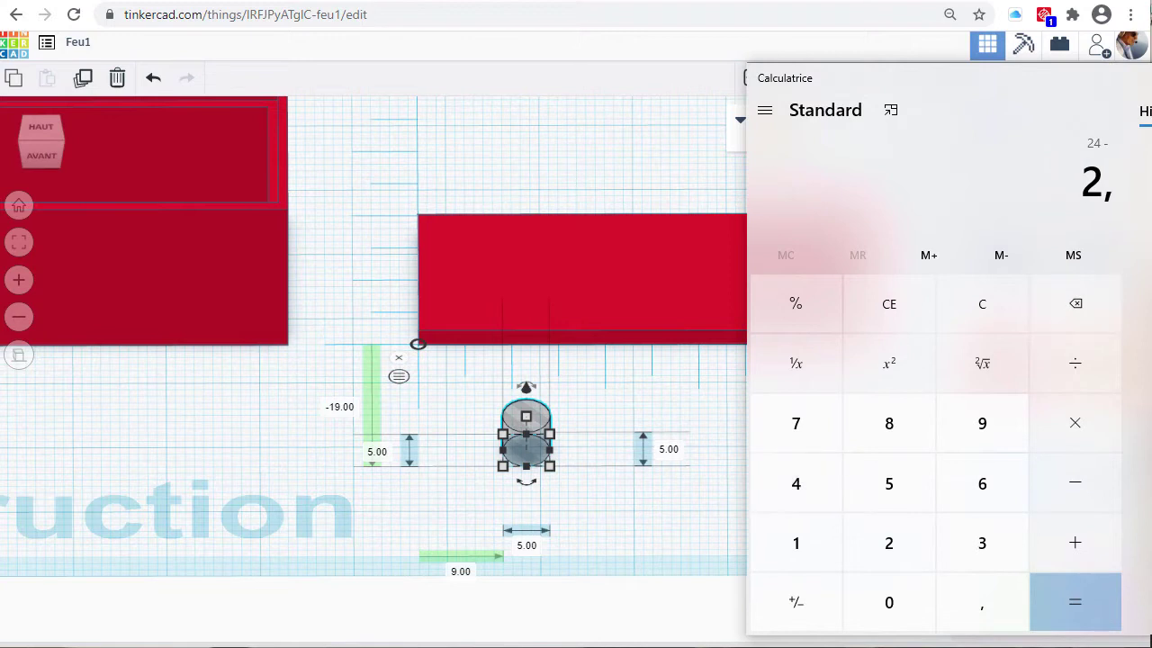
{"action": "type", "text": "5"}
{"action": "key", "text": "Return"}
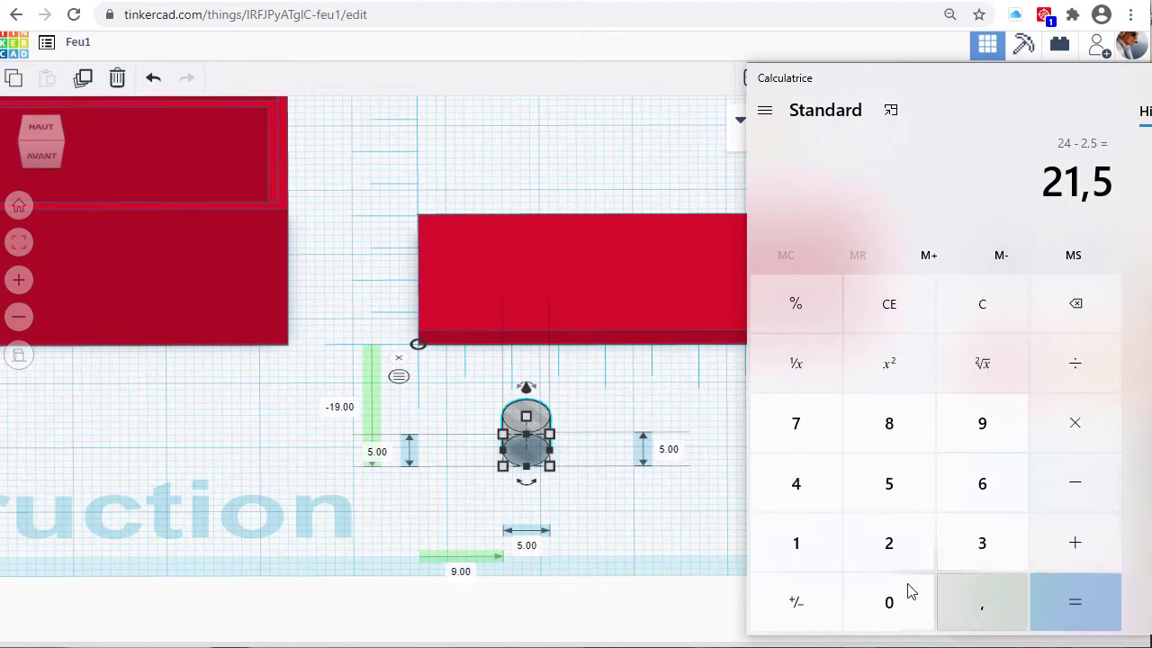
Return to Tinkercad and set the hole cylinder's lengthwise distance from the ruler origin to 21.5 mm.
{"action": "left_click", "coordinate": [464, 580]}
{"action": "left_click", "coordinate": [462, 575]}
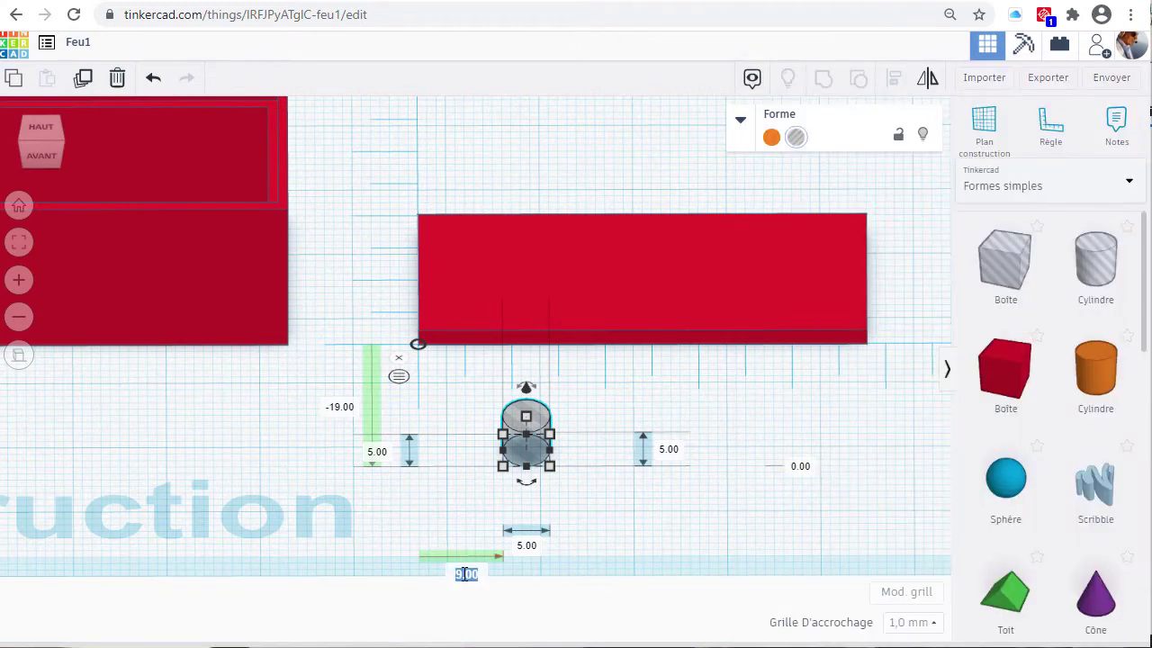
{"action": "type", "text": "21.5"}
{"action": "key", "text": "Return"}
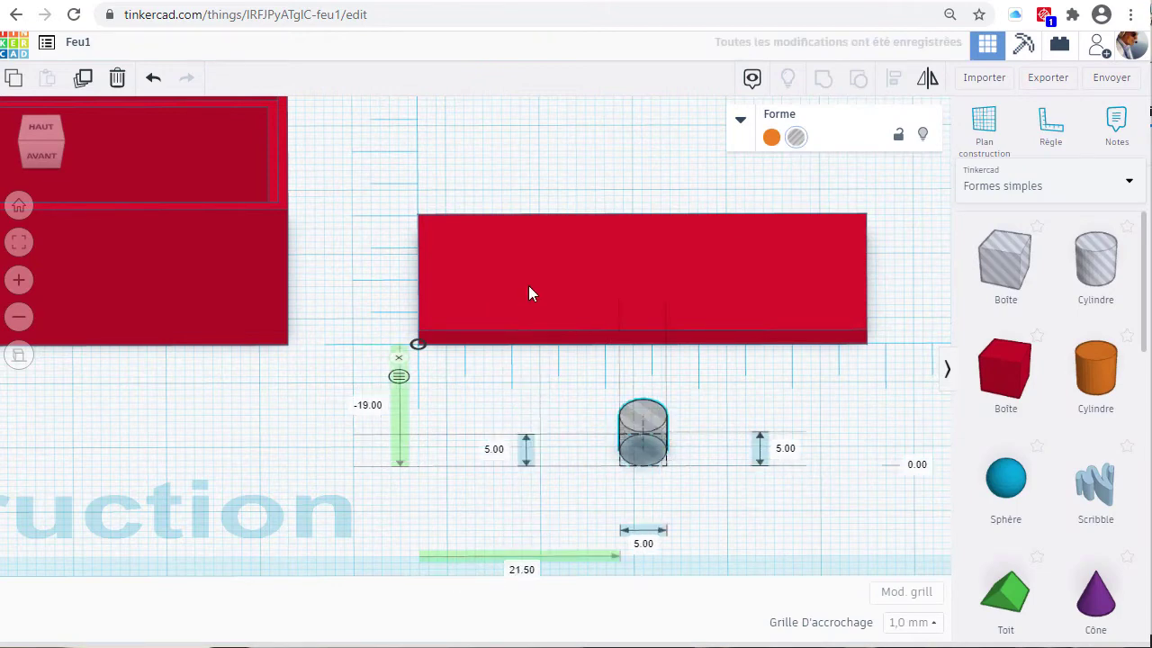
Check the lid plate's width, and set the hole cylinder's crosswise distance from the ruler origin to 6.5 mm.
{"action": "middle_click_drag", "start_coordinate": [529, 287], "coordinate": [506, 278]}
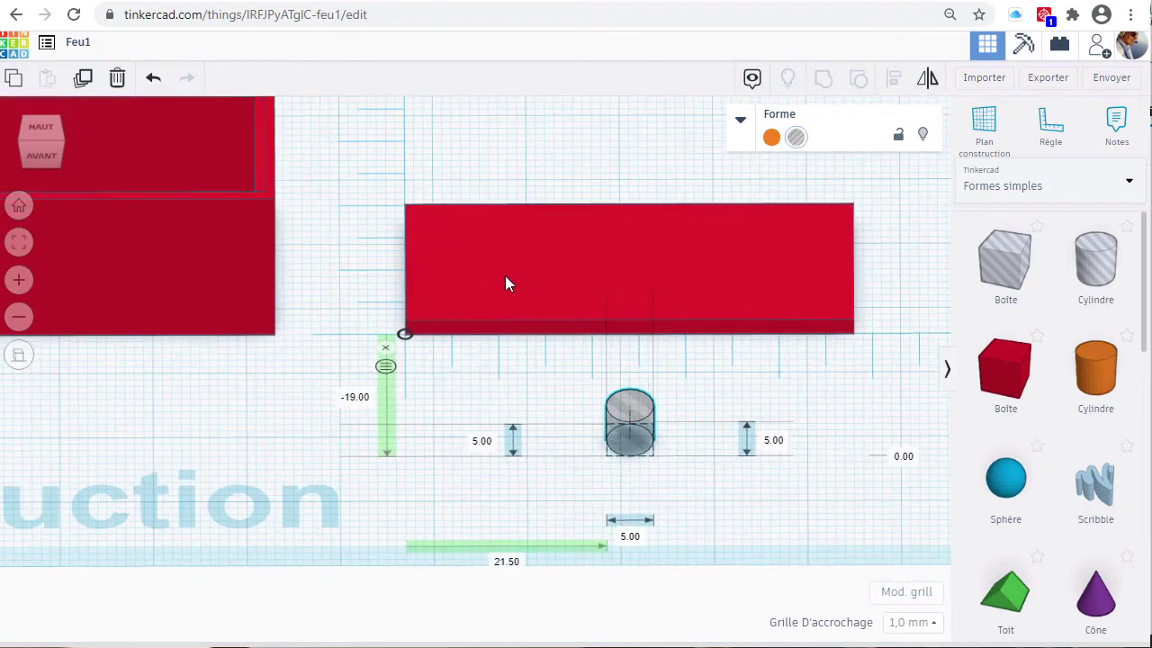
{"action": "right_click_drag", "start_coordinate": [519, 260], "coordinate": [515, 345]}
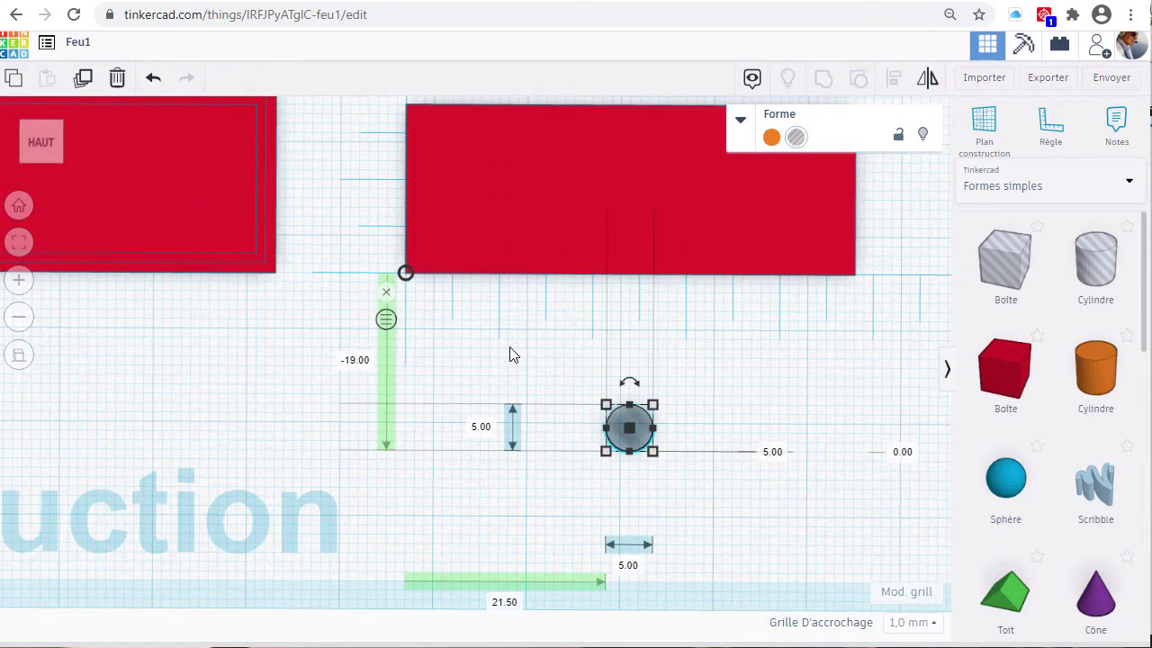
{"action": "left_click", "coordinate": [416, 263]}
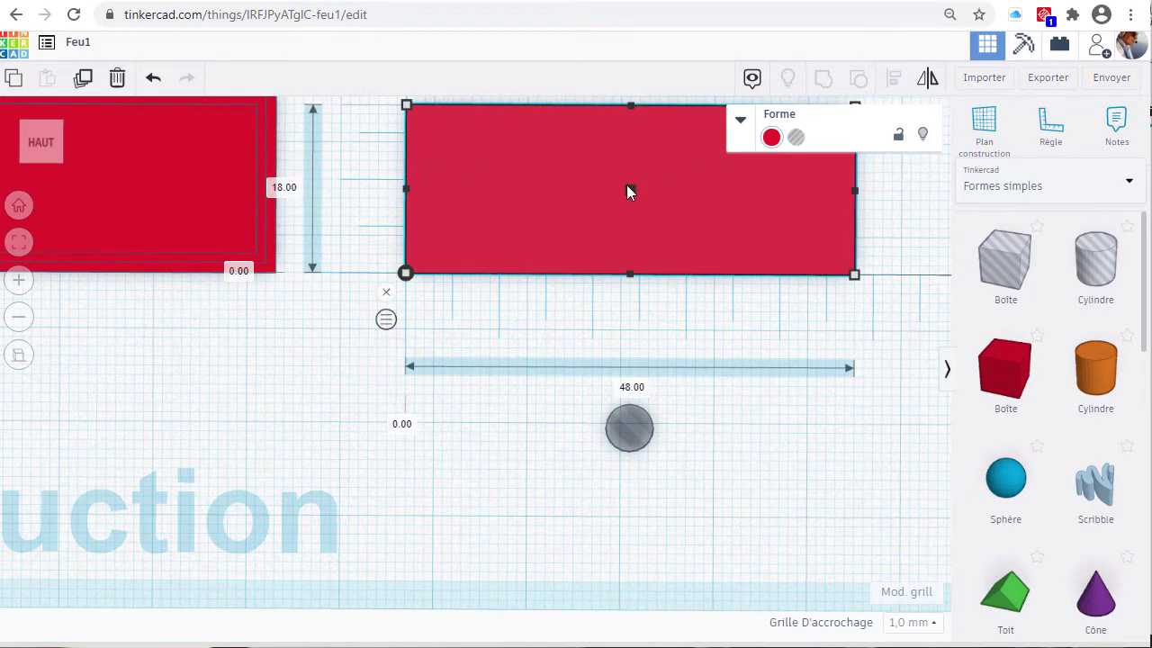
{"action": "left_click", "coordinate": [634, 434]}
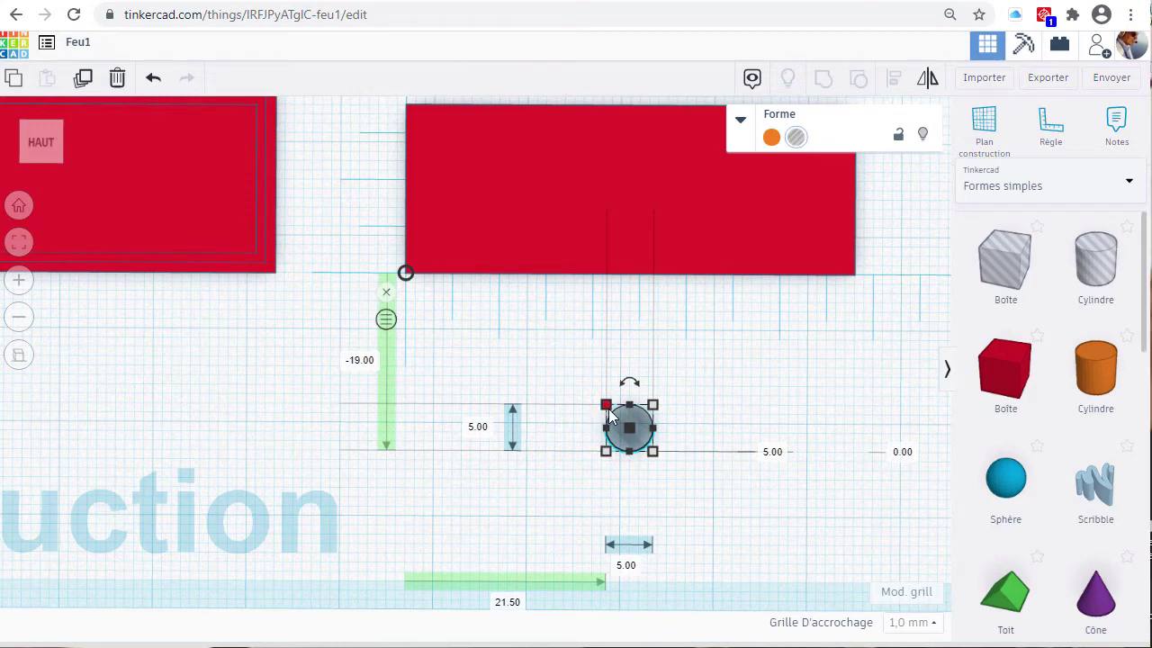
{"action": "left_click", "coordinate": [360, 360]}
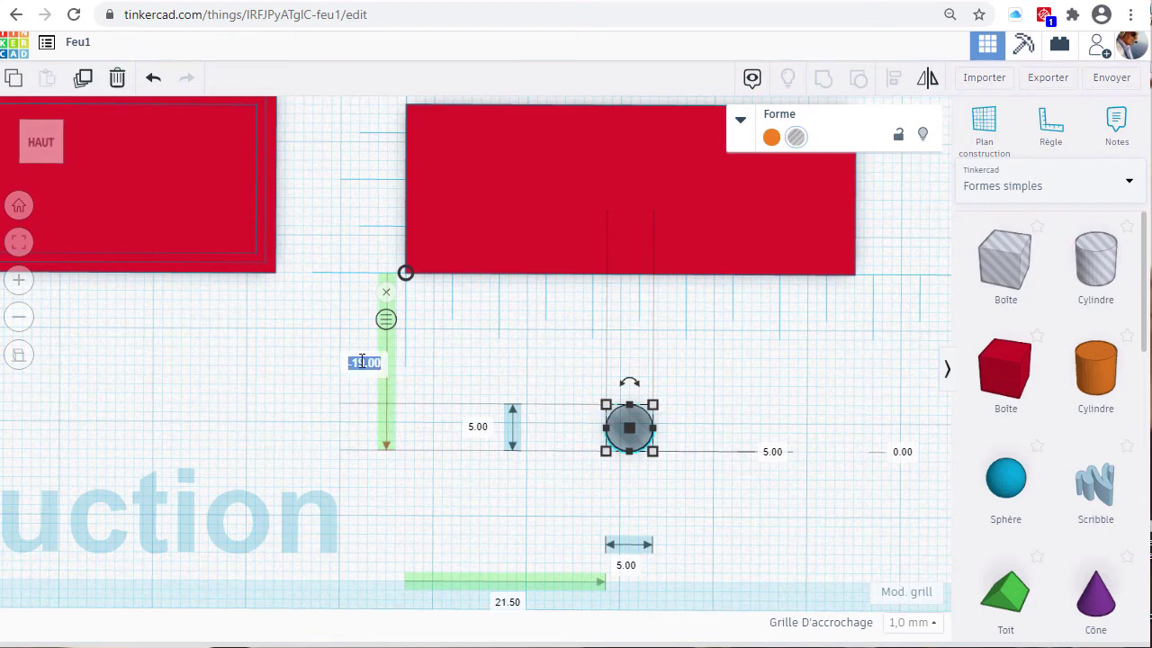
{"action": "type", "text": "5.5"}
{"action": "key", "text": "Return"}
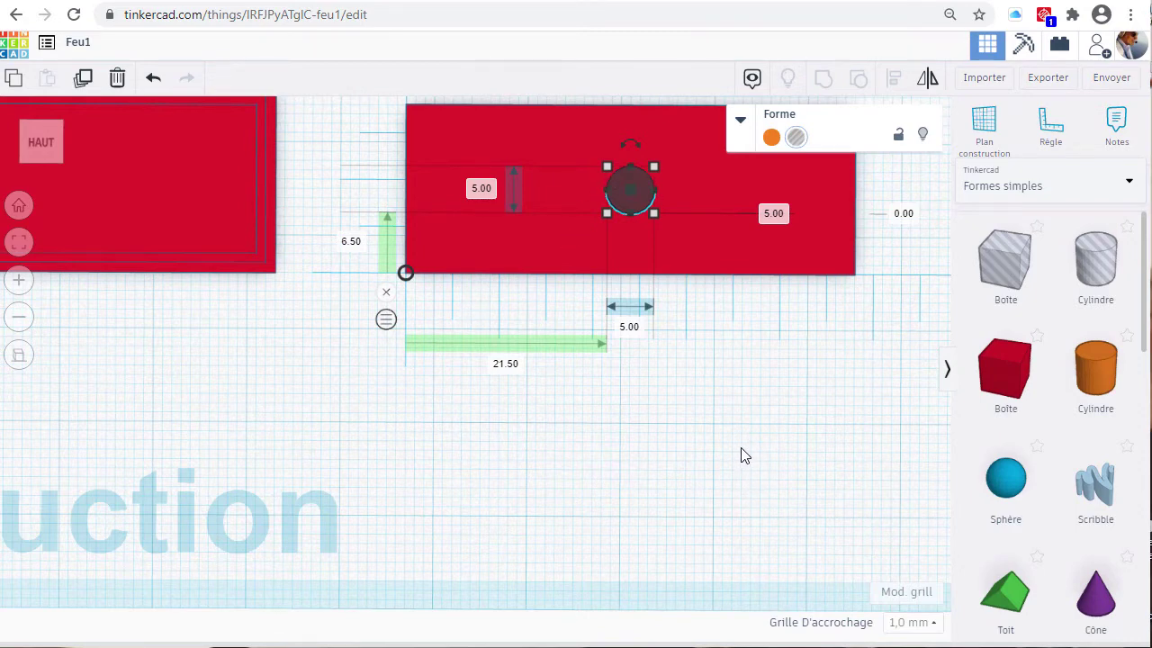
Place a Tube shape on the lid plate around the hole cylinder, 14 mm along from the ruler origin.
{"action": "middle_click_drag", "start_coordinate": [748, 386], "coordinate": [746, 518]}
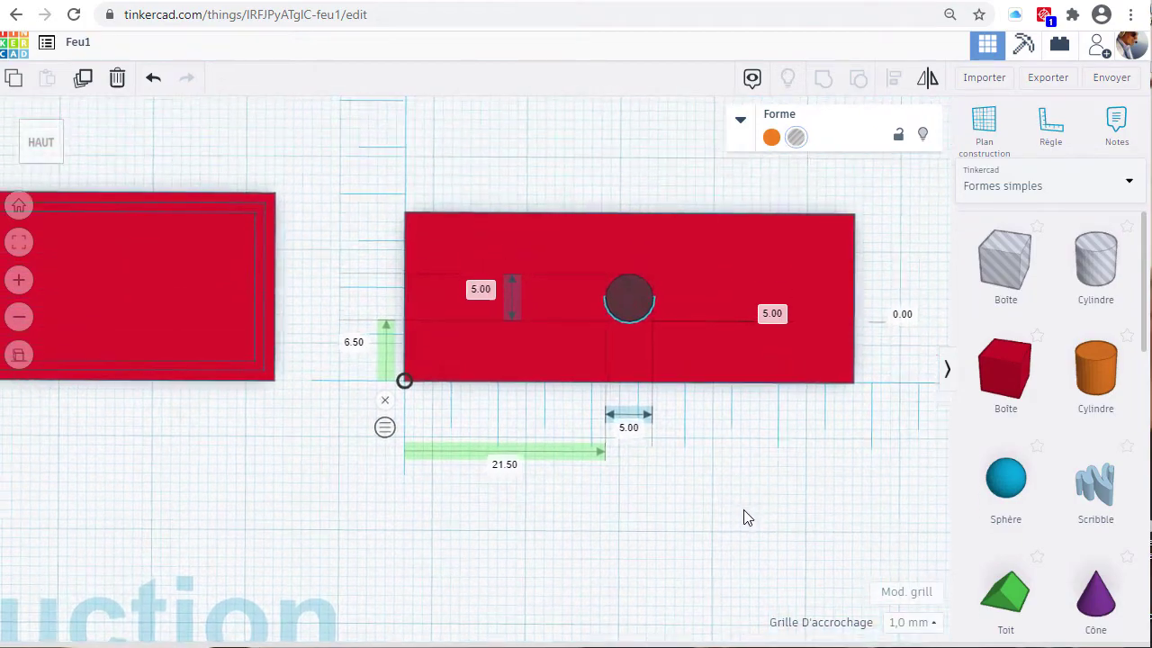
{"action": "right_click_drag", "start_coordinate": [761, 550], "coordinate": [764, 516]}
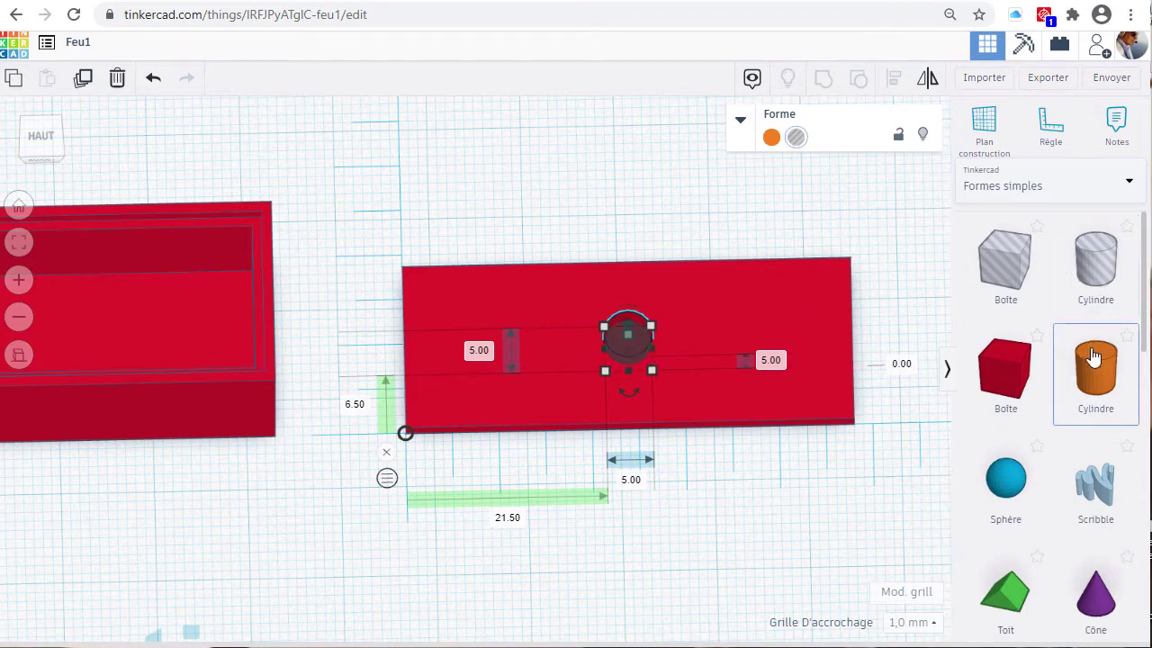
{"action": "scroll", "coordinate": [1093, 357], "scroll_direction": "down", "scroll_amount": 1}
{"action": "scroll", "coordinate": [1092, 356], "scroll_direction": "down", "scroll_amount": 1}
{"action": "scroll", "coordinate": [1093, 356], "scroll_direction": "down", "scroll_amount": 2}
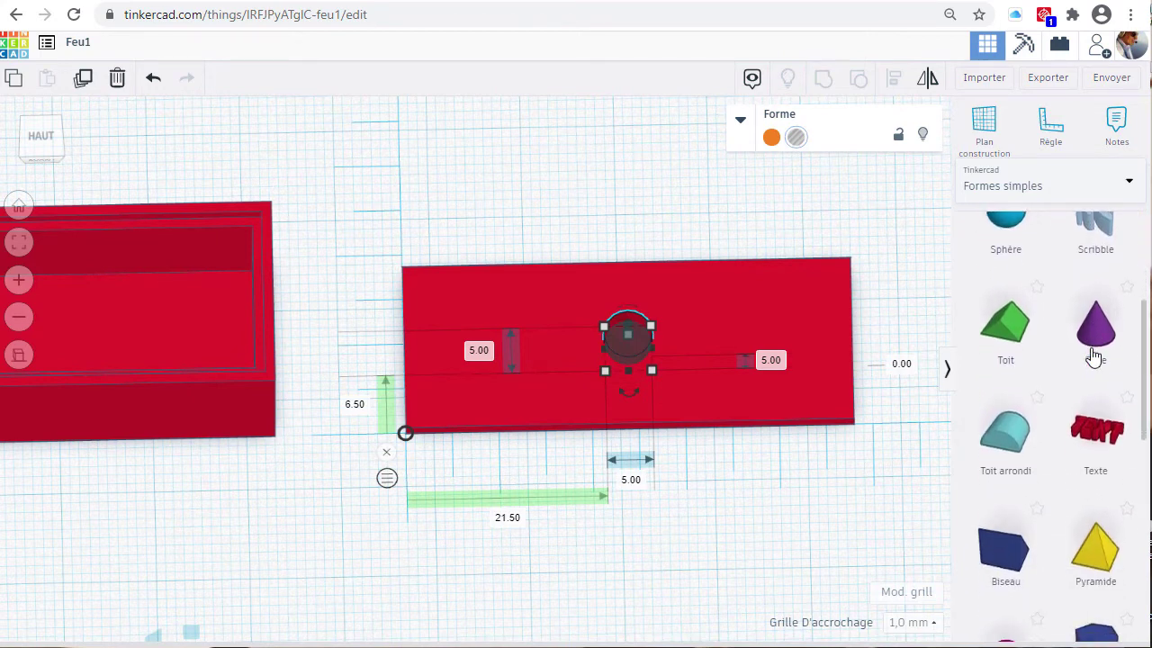
{"action": "scroll", "coordinate": [1093, 357], "scroll_direction": "down", "scroll_amount": 5}
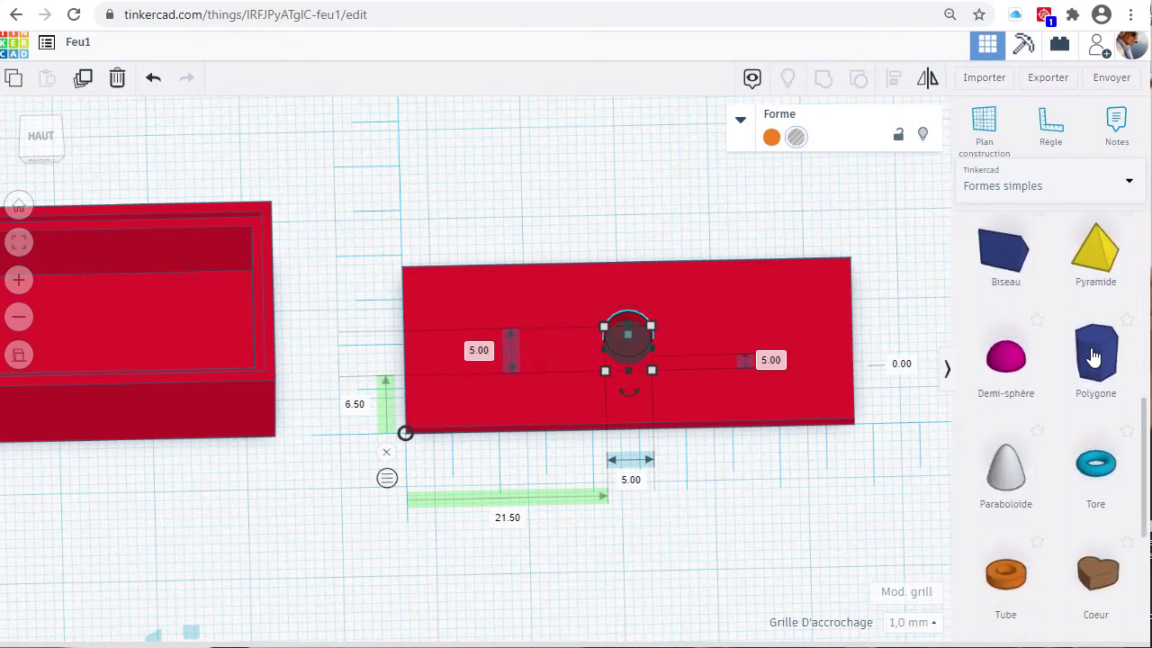
{"action": "scroll", "coordinate": [1089, 362], "scroll_direction": "down", "scroll_amount": 1}
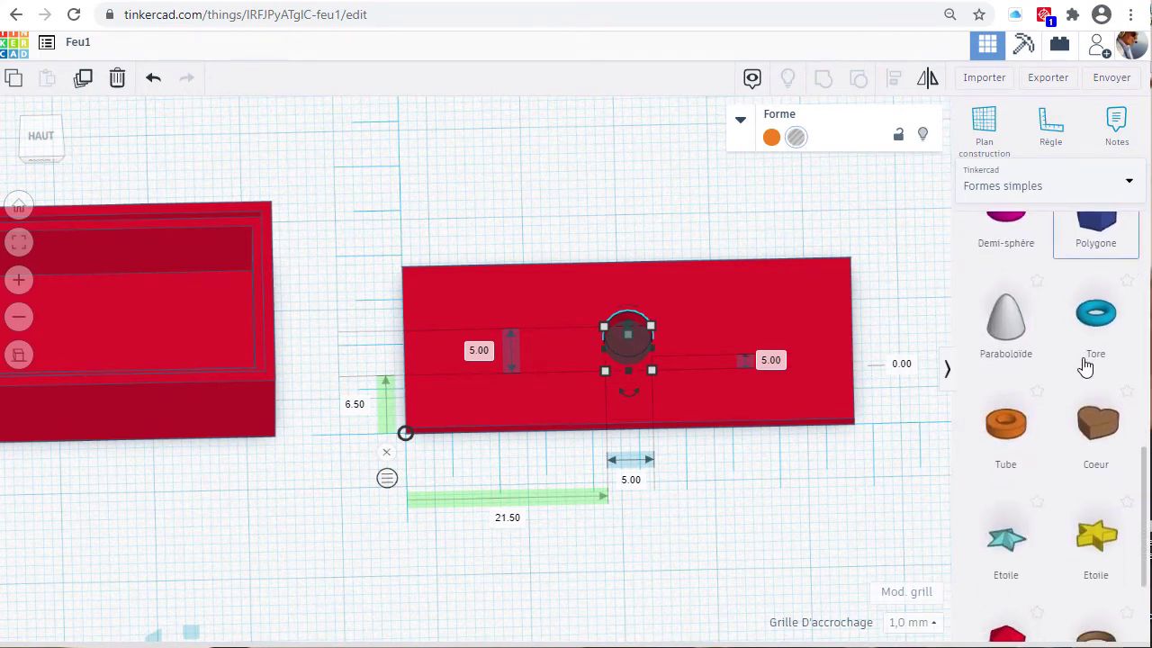
{"action": "left_click", "coordinate": [1006, 431]}
{"action": "left_click_drag", "start_coordinate": [1006, 432], "coordinate": [624, 354]}
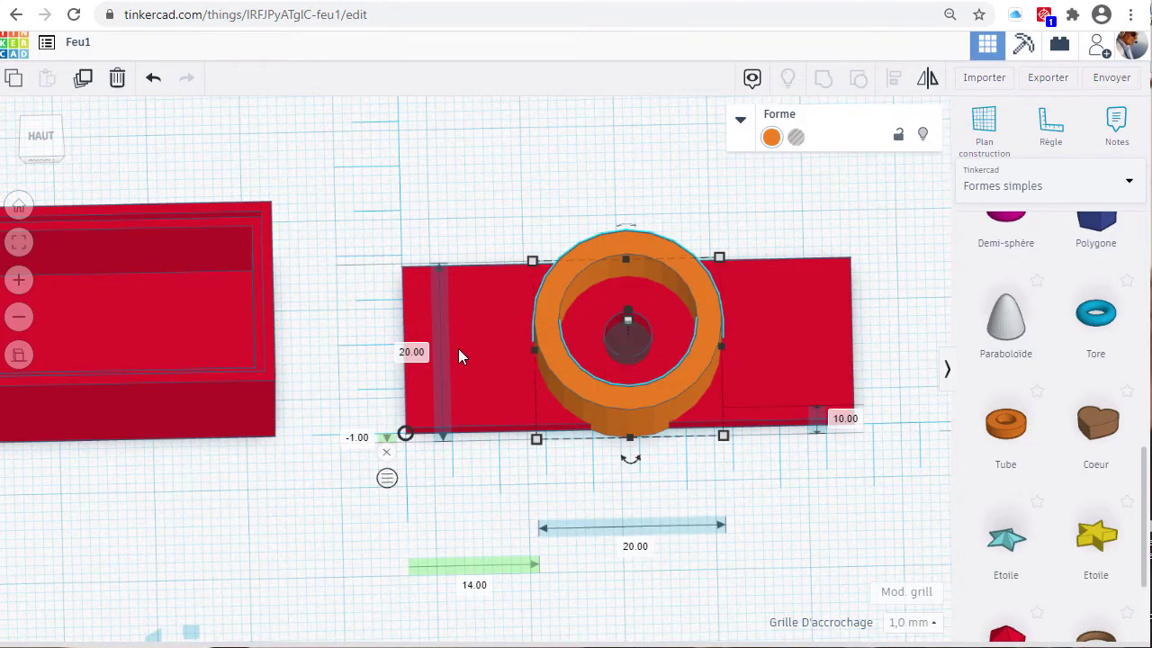
Set the tube's depth and width to 10 mm each.
{"action": "left_click", "coordinate": [412, 352]}
{"action": "type", "text": "10"}
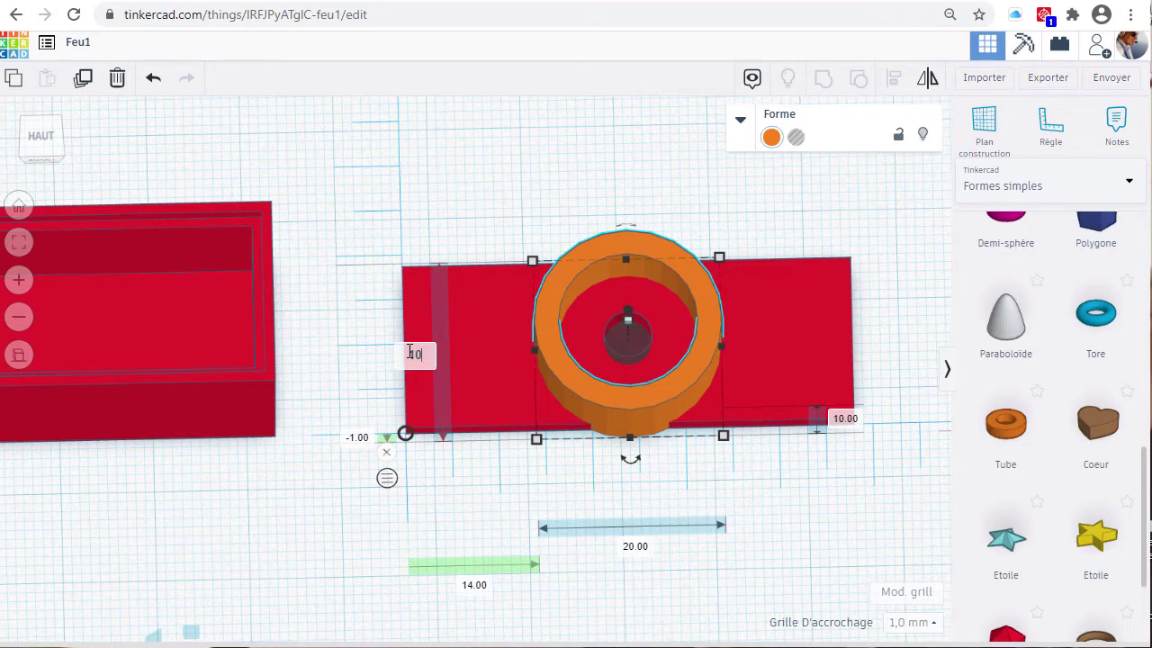
{"action": "key", "text": "Return"}
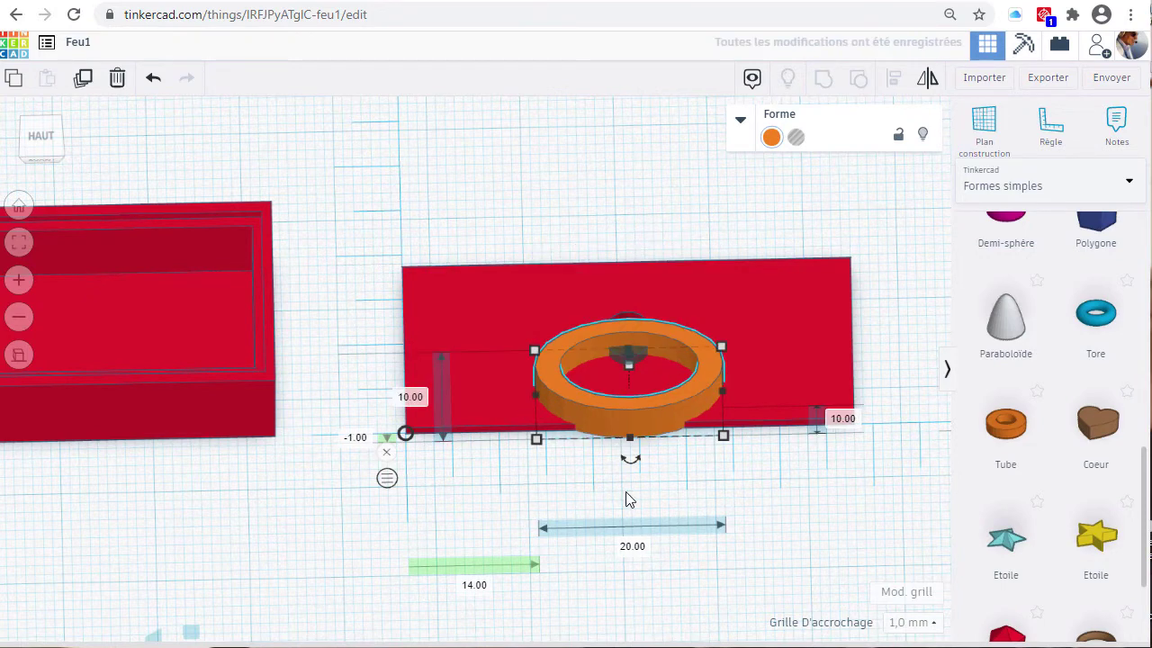
{"action": "left_click", "coordinate": [623, 549]}
{"action": "type", "text": "10"}
{"action": "key", "text": "Return"}
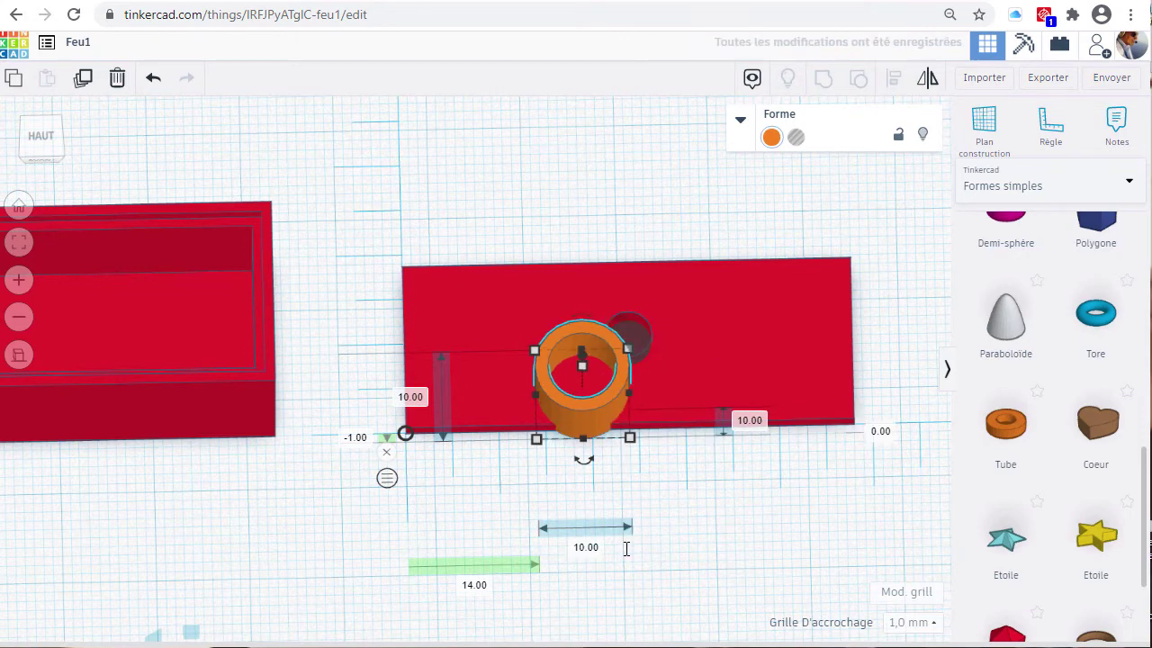
Centre the tube on the hole cylinder by moving it to 19 mm lengthwise and 4 mm crosswise from the ruler origin.
{"action": "key", "text": "Up"}
{"action": "key", "text": "Up"}
{"action": "key", "text": "Up"}
{"action": "key", "text": "Up"}
{"action": "key", "text": "Up"}
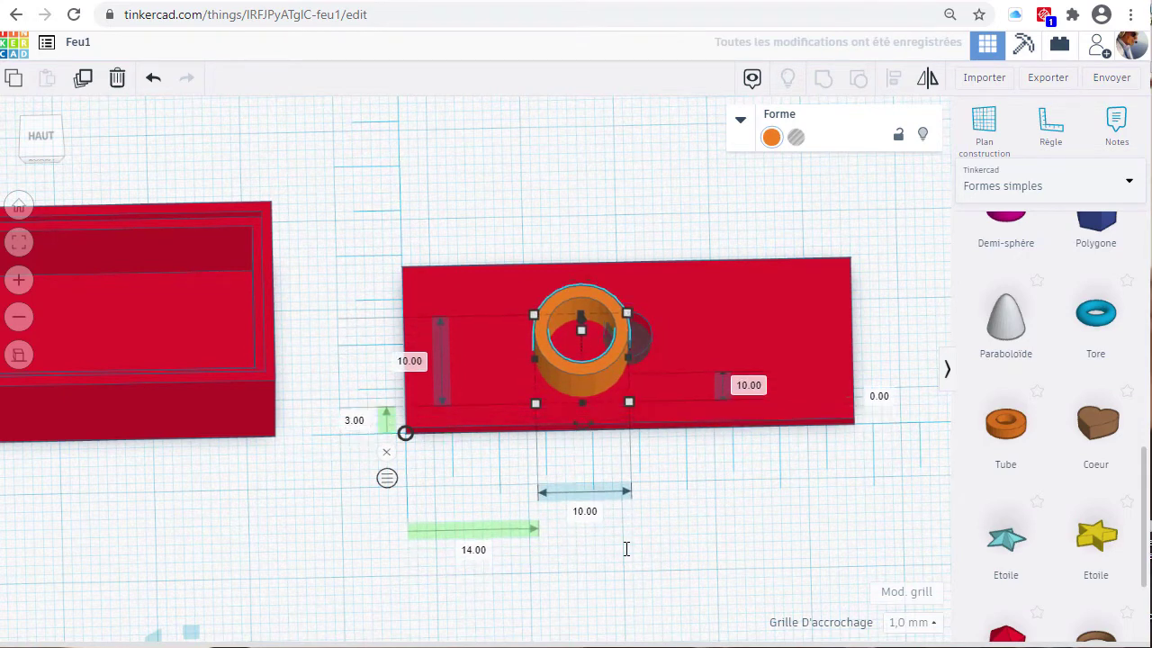
{"action": "key", "text": "Right"}
{"action": "key", "text": "Right"}
{"action": "key", "text": "Right"}
{"action": "key", "text": "Right"}
{"action": "key", "text": "Right"}
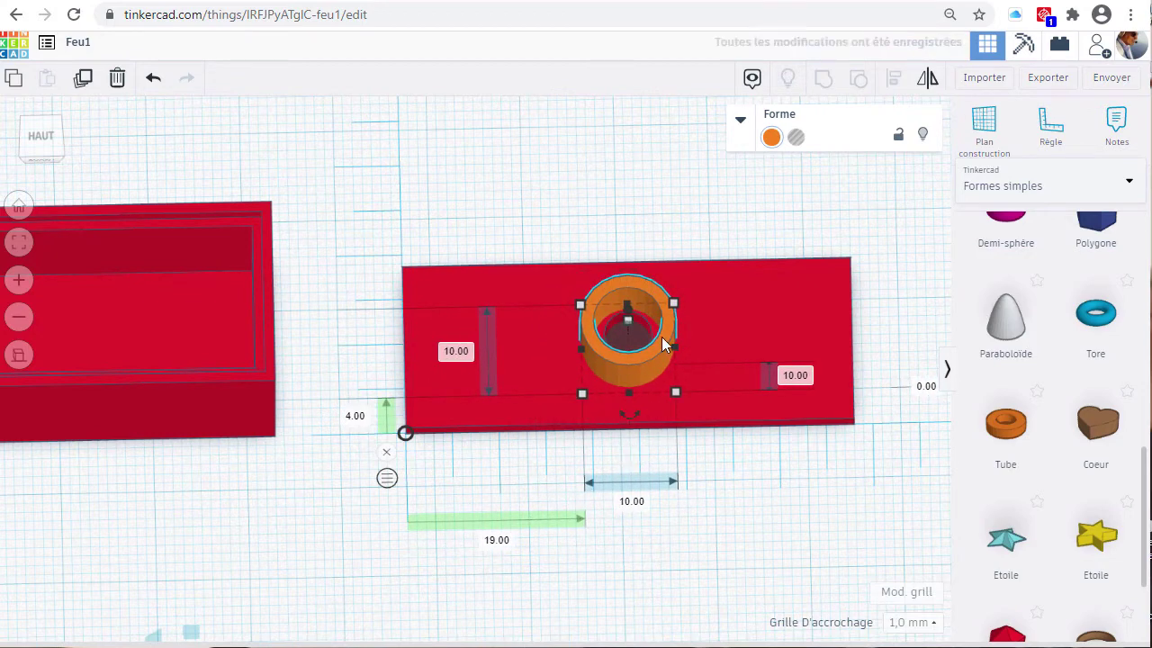
Set the tube's height to 7 mm and deselect it.
{"action": "right_click_drag", "start_coordinate": [660, 223], "coordinate": [663, 293]}
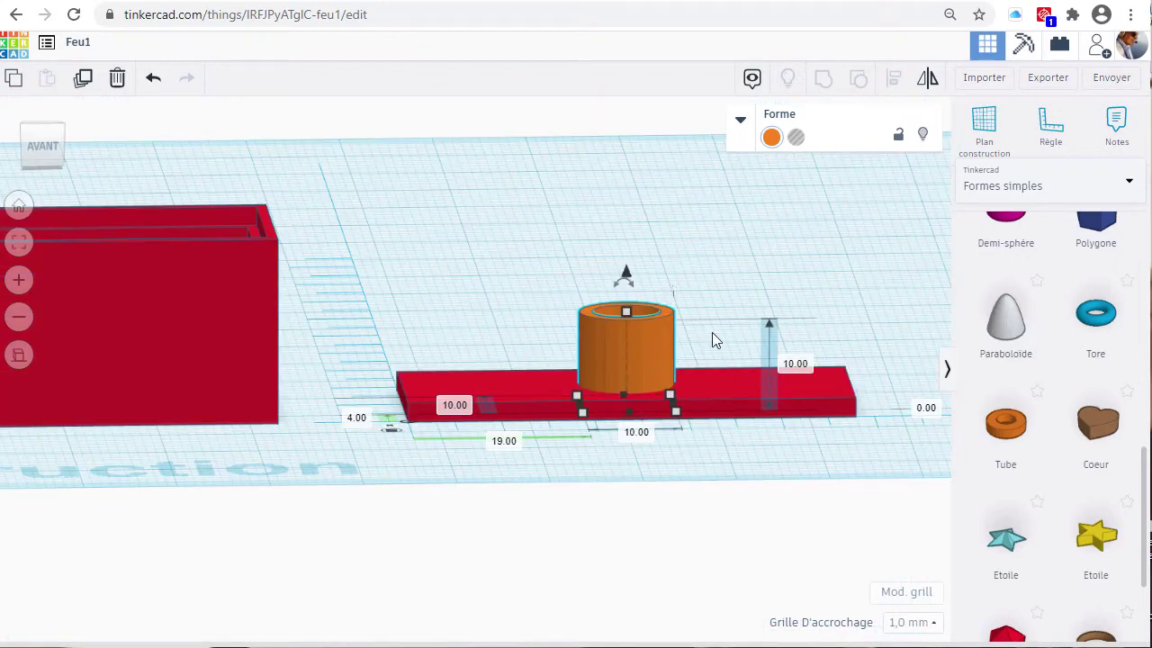
{"action": "left_click", "coordinate": [795, 366]}
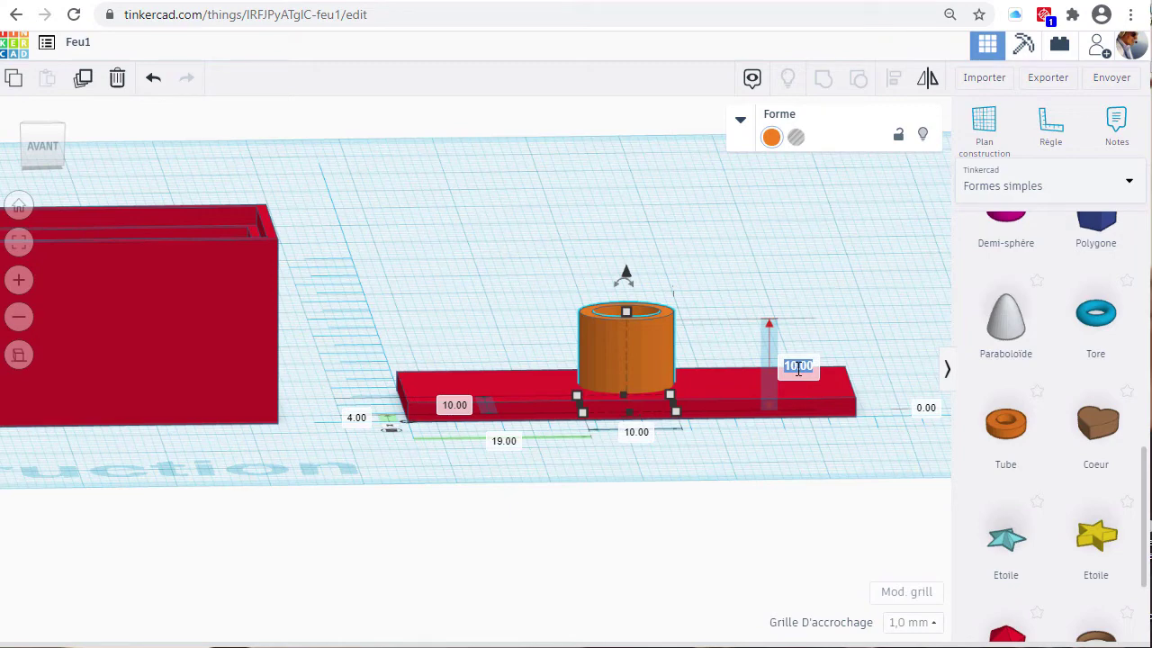
{"action": "type", "text": "7"}
{"action": "key", "text": "Return"}
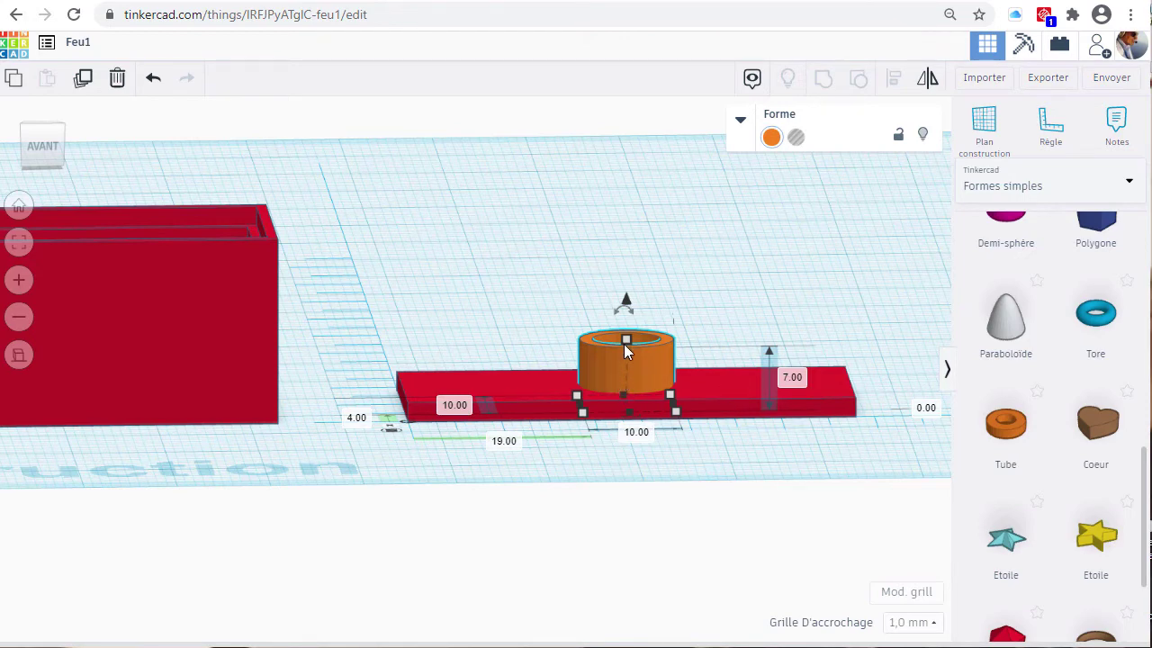
{"action": "left_click", "coordinate": [762, 267]}
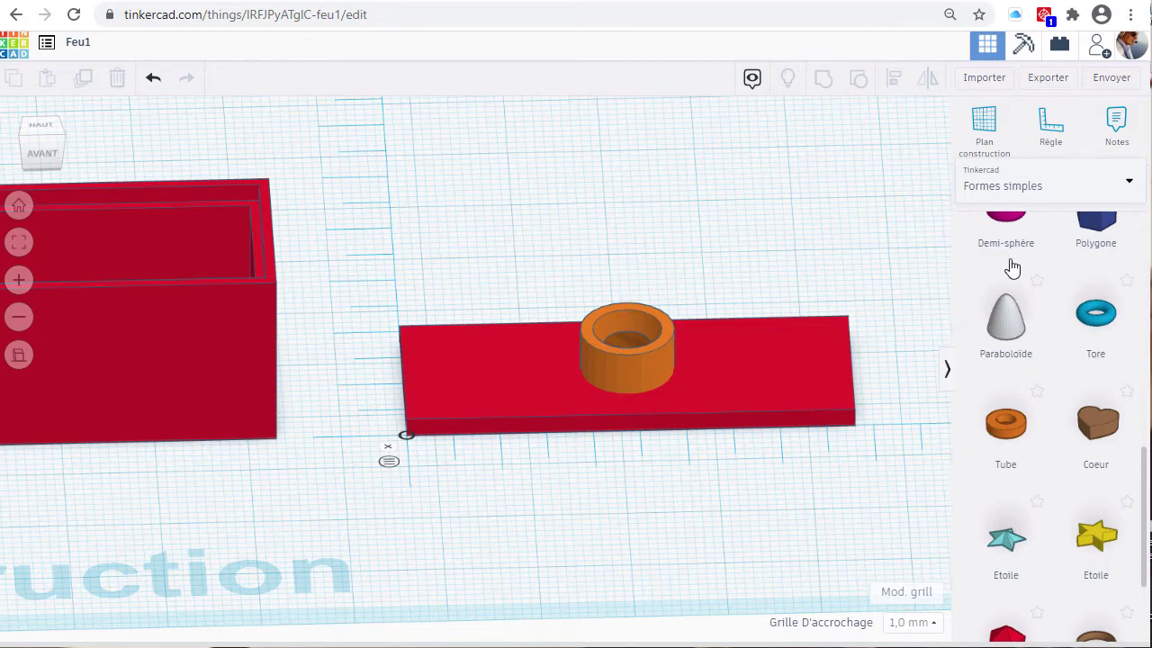
Place a hole box overlapping the tube and lid plate, 24 mm along and -2 mm across from the ruler origin.
{"action": "scroll", "coordinate": [1074, 334], "scroll_direction": "up", "scroll_amount": 5}
{"action": "scroll", "coordinate": [1074, 338], "scroll_direction": "up", "scroll_amount": 4}
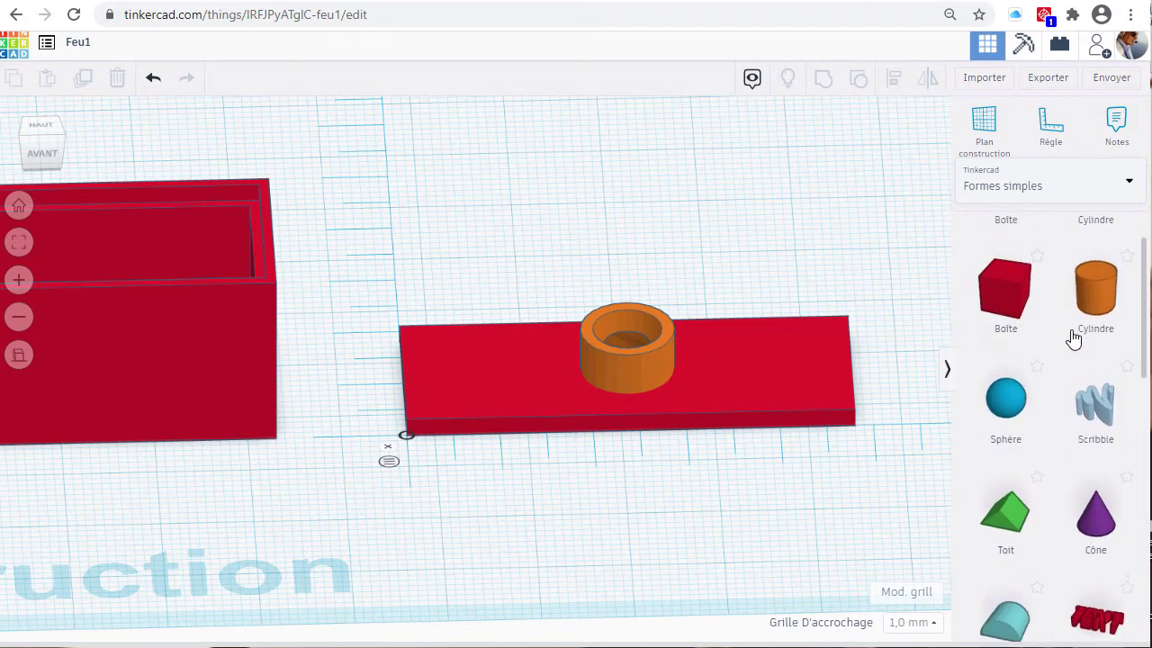
{"action": "left_click_drag", "start_coordinate": [1006, 263], "coordinate": [727, 393]}
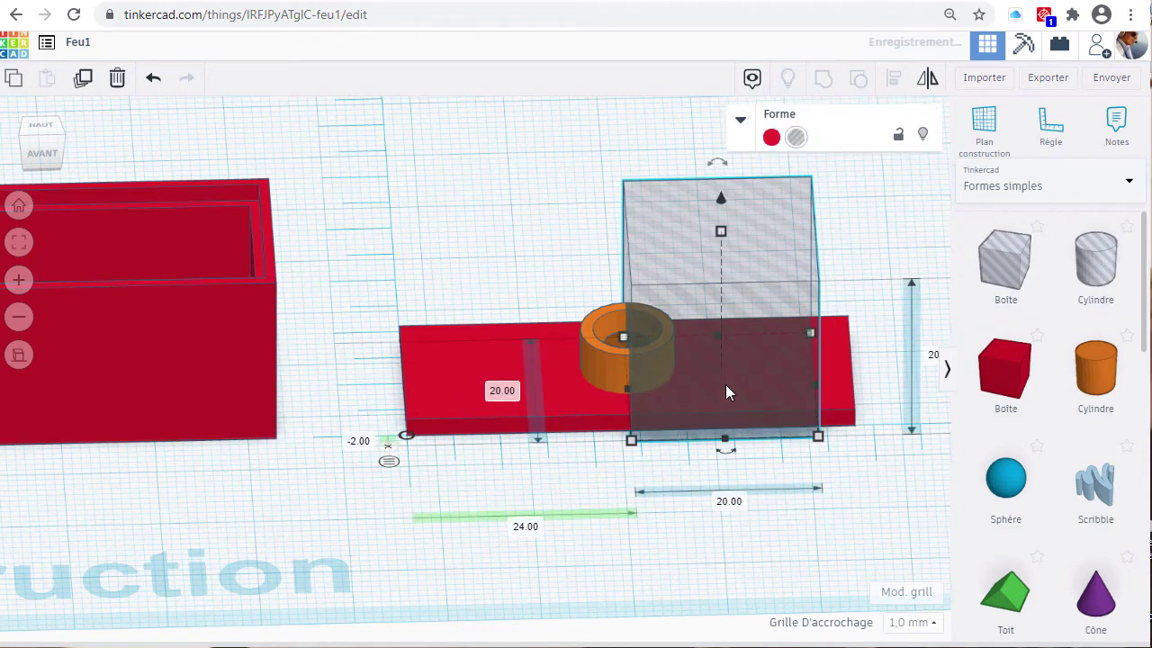
{"action": "middle_click_drag", "start_coordinate": [820, 374], "coordinate": [755, 369]}
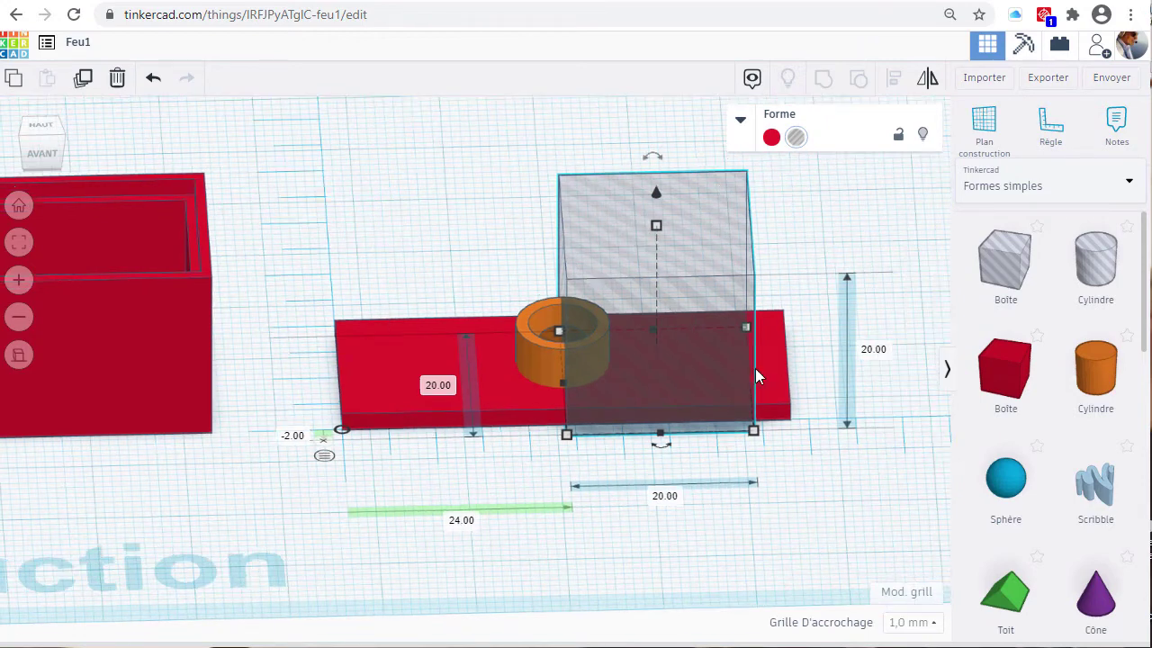
Set the hole box's height to 8 mm, its depth to 15 mm and its width to 6 mm.
{"action": "left_click", "coordinate": [865, 352]}
{"action": "type", "text": "8"}
{"action": "key", "text": "Return"}
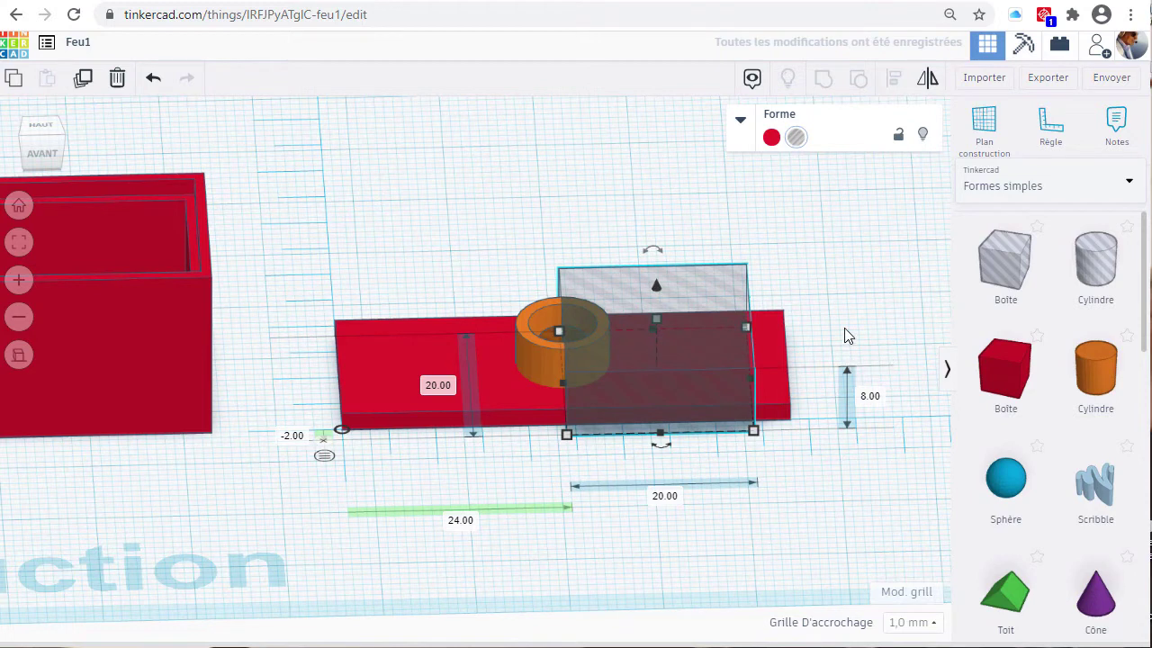
{"action": "left_click", "coordinate": [435, 393]}
{"action": "type", "text": "15"}
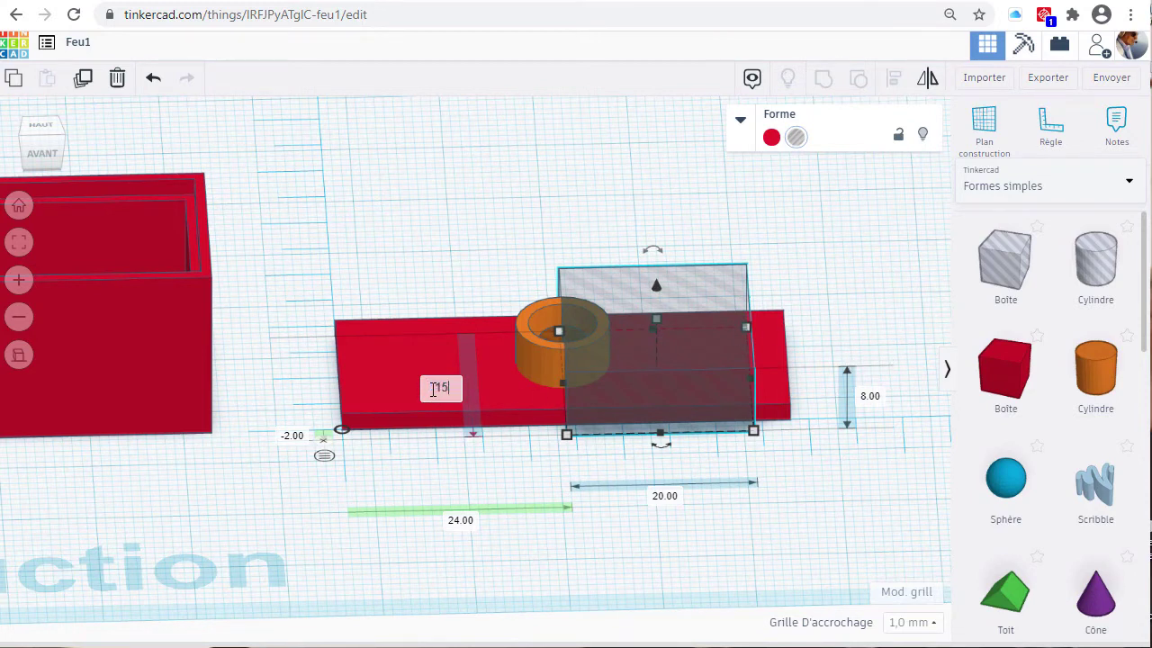
{"action": "key", "text": "Return"}
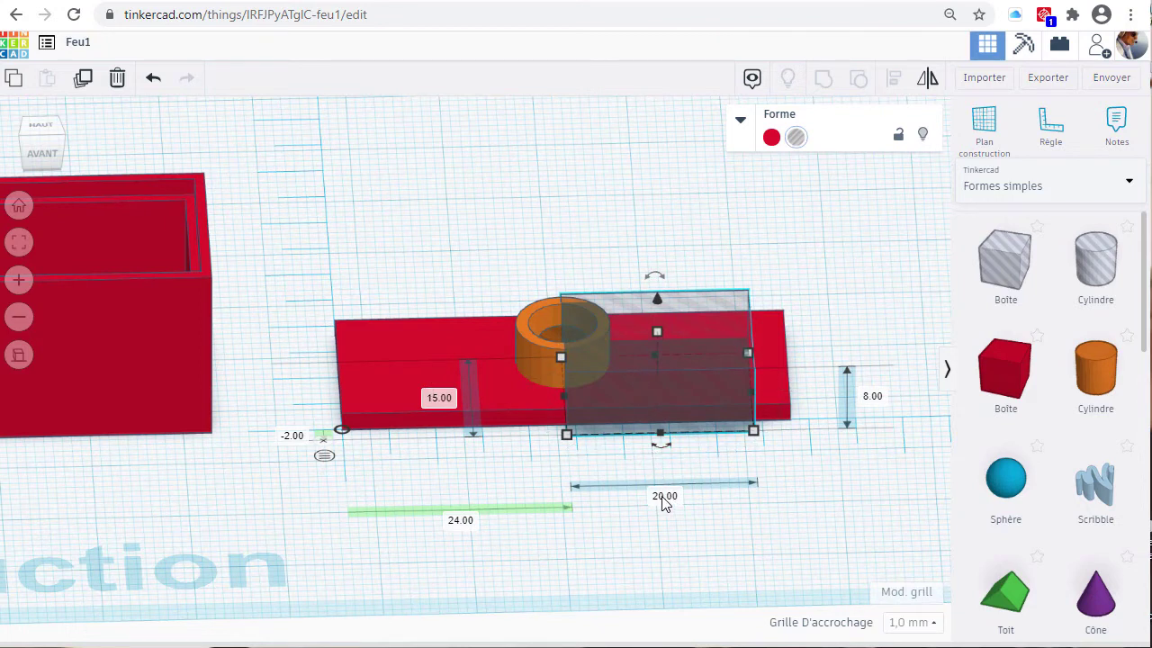
{"action": "type", "text": "6"}
{"action": "key", "text": "Return"}
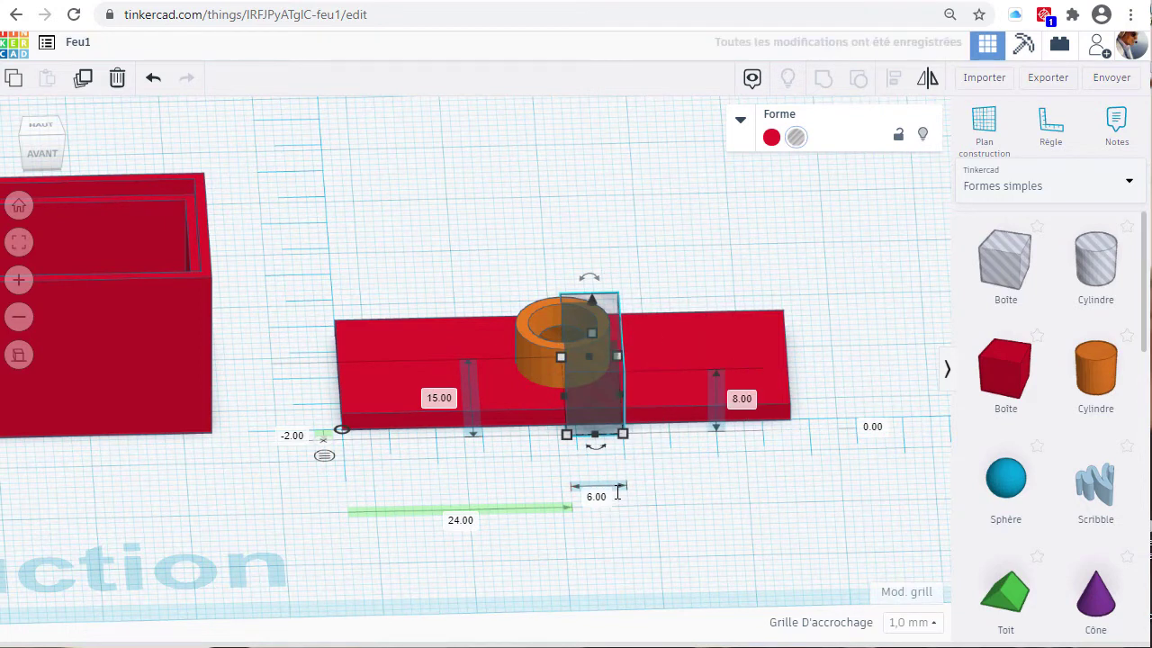
Shift the hole box crosswise until it sits 1 mm from the ruler origin.
{"action": "left_click", "coordinate": [699, 255]}
{"action": "right_click_drag", "start_coordinate": [699, 275], "coordinate": [681, 458]}
{"action": "left_click", "coordinate": [605, 414]}
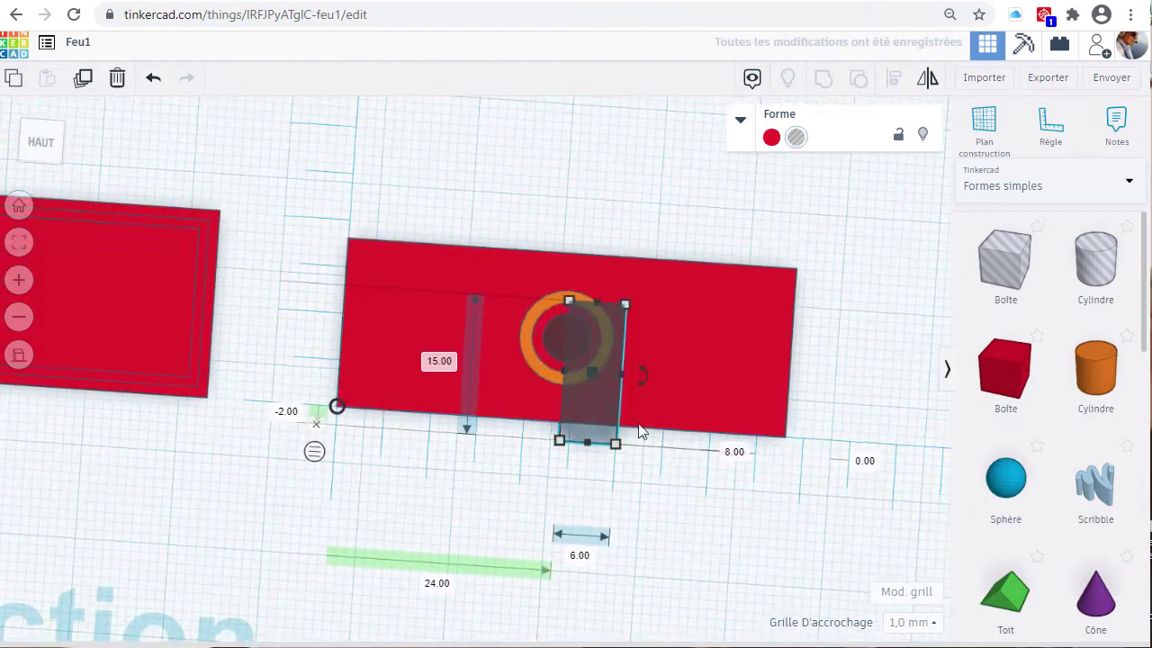
{"action": "key", "text": "Up"}
{"action": "key", "text": "Up"}
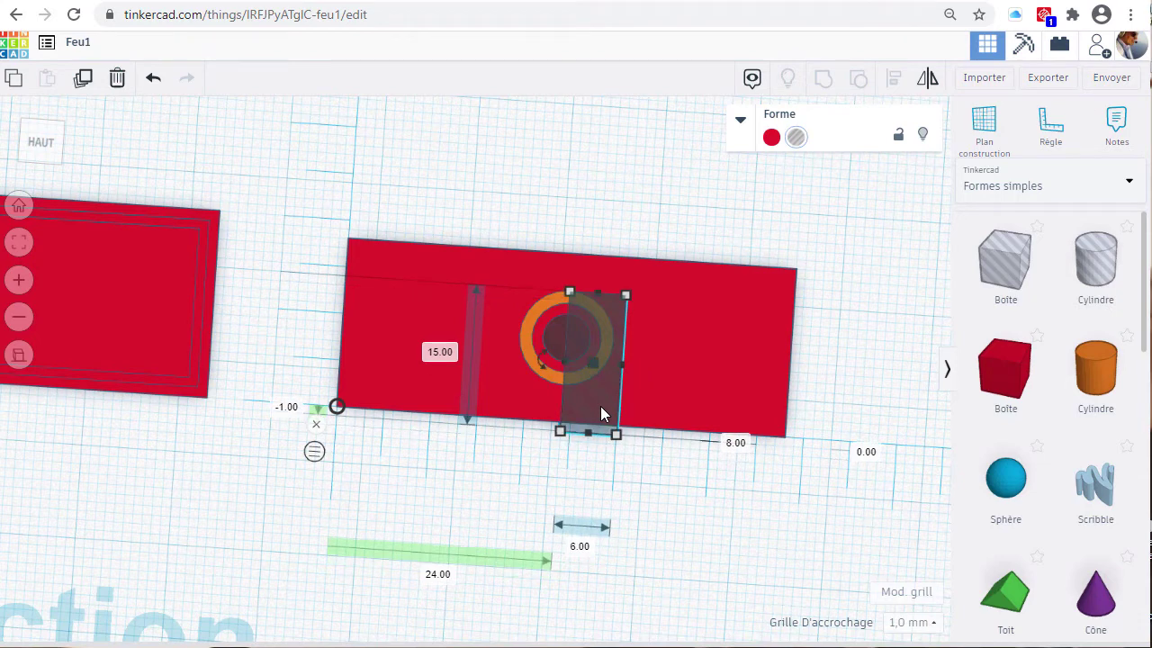
{"action": "key", "text": "Up"}
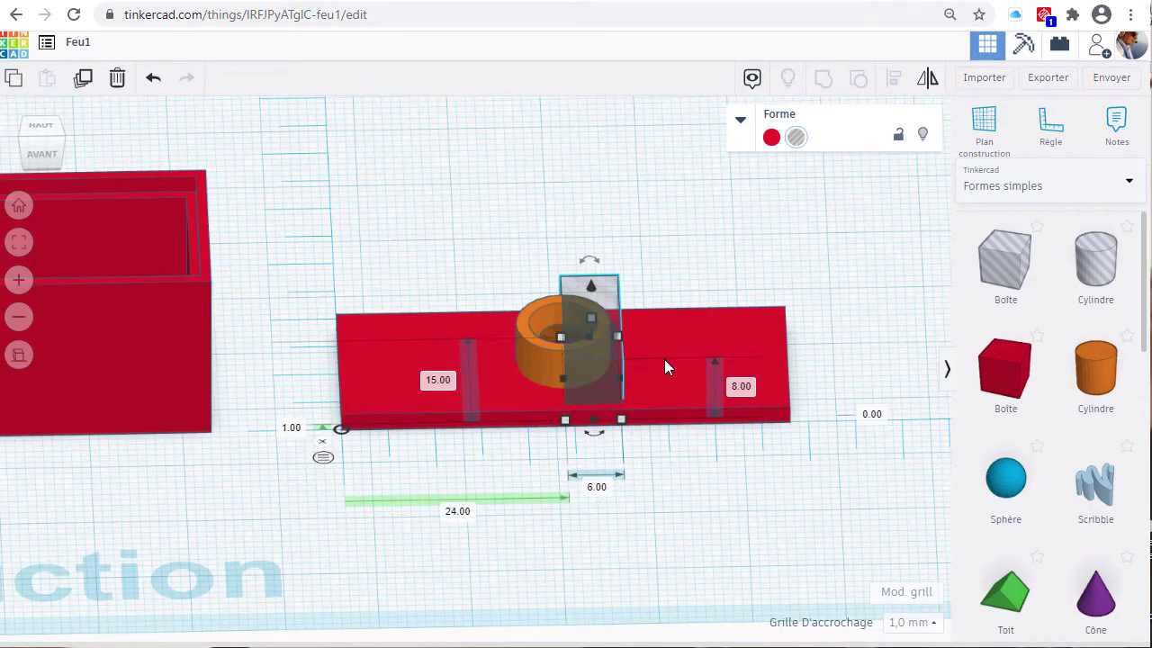
Raise the hole box to 2 mm above the workplane and deselect it.
{"action": "right_click_drag", "start_coordinate": [686, 494], "coordinate": [648, 348]}
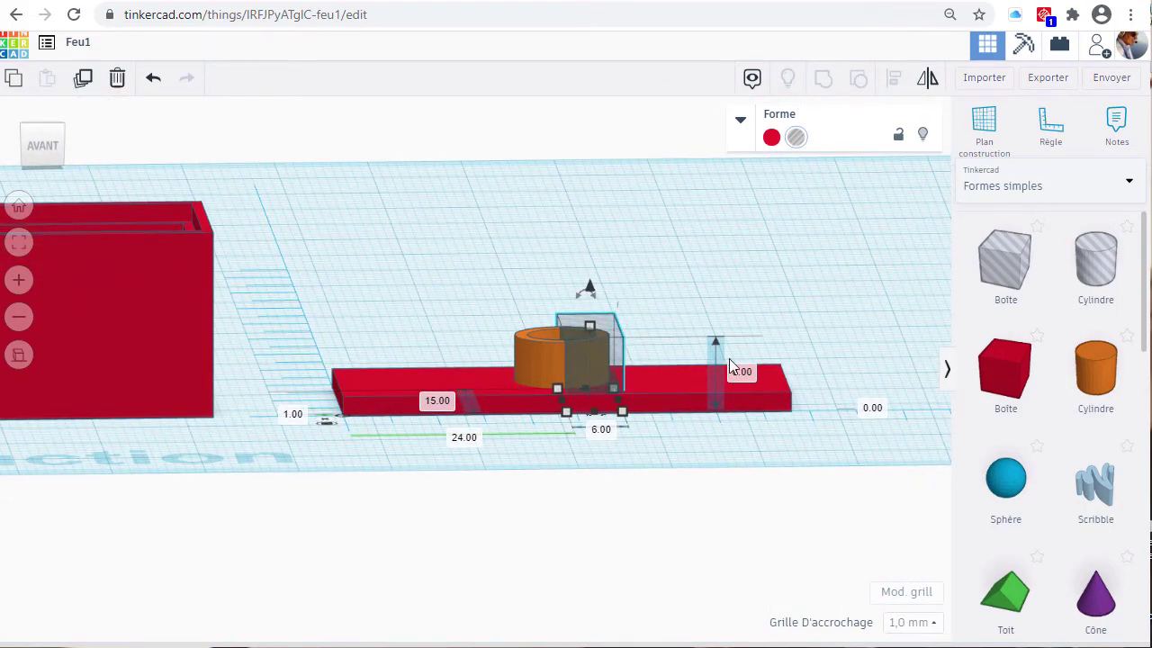
{"action": "left_click", "coordinate": [874, 409]}
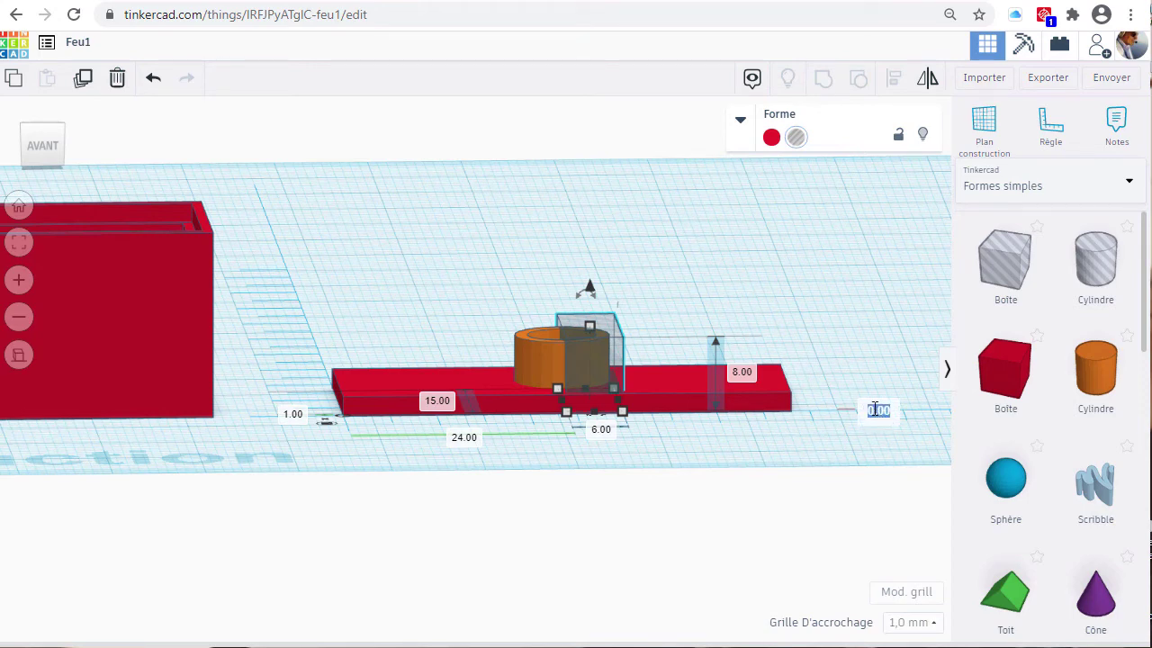
{"action": "type", "text": "2"}
{"action": "key", "text": "Return"}
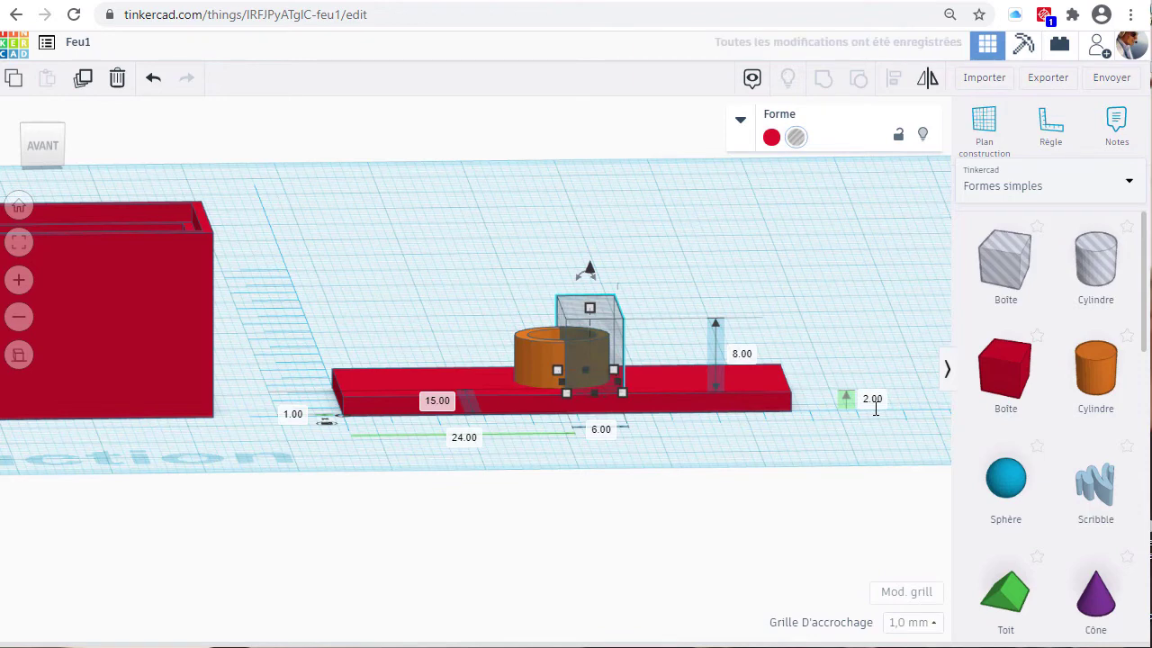
{"action": "right_click_drag", "start_coordinate": [875, 409], "coordinate": [876, 409]}
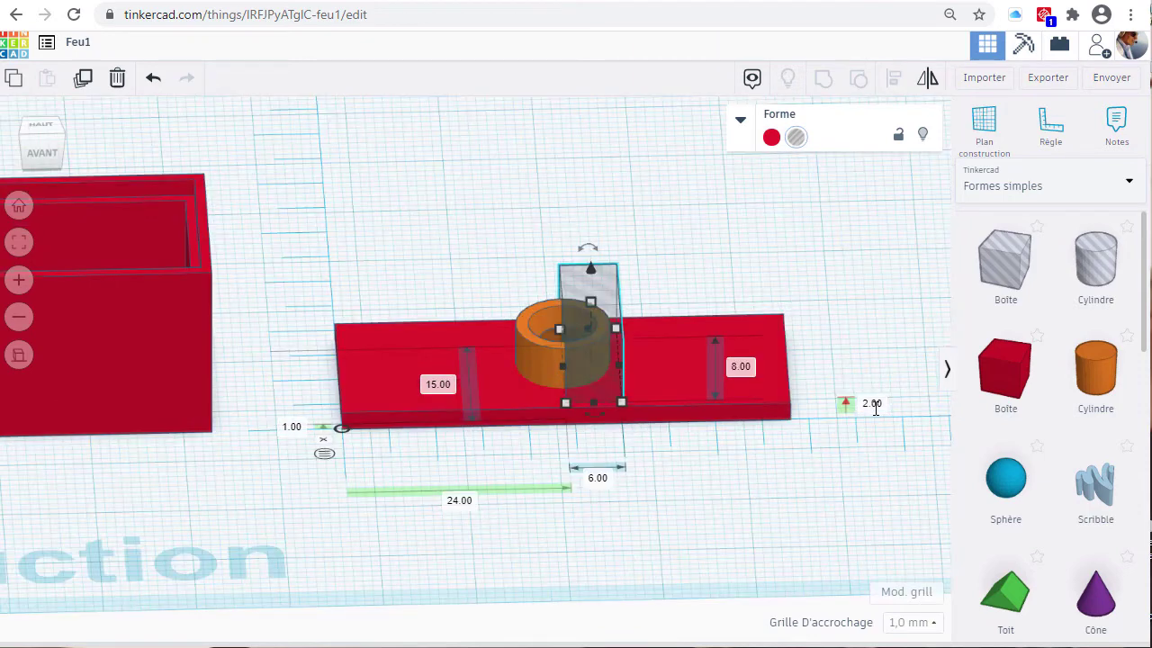
{"action": "left_click", "coordinate": [772, 233]}
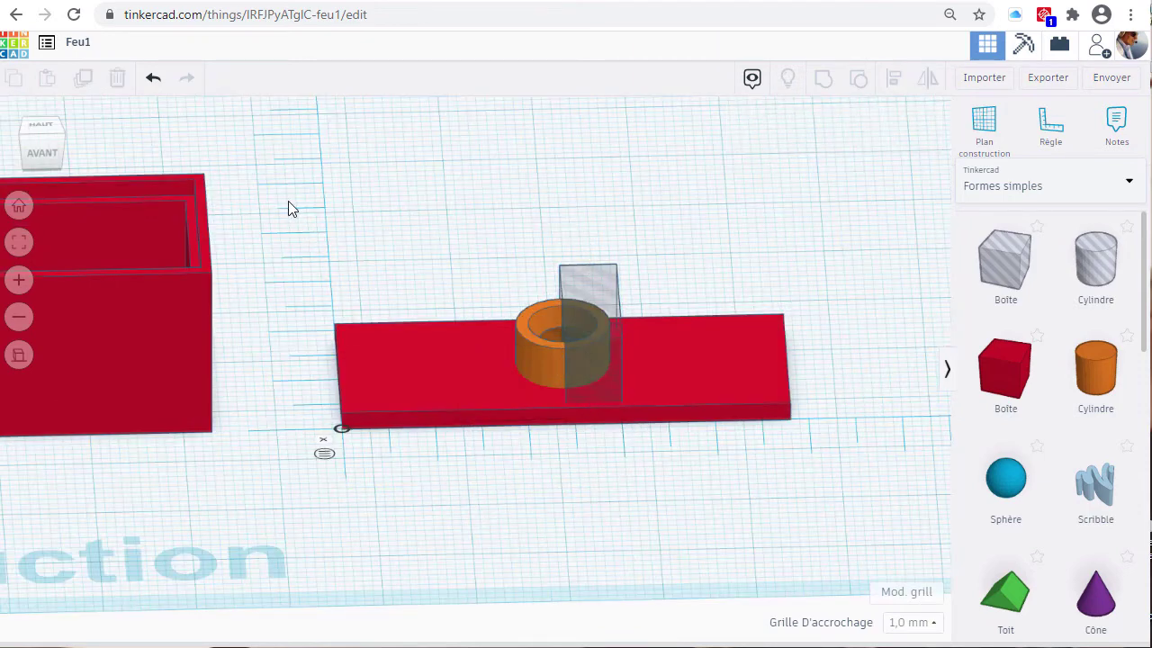
Group the lid plate, tube, hole cylinder and hole box to apply the cuts.
{"action": "left_click_drag", "start_coordinate": [288, 201], "coordinate": [855, 531]}
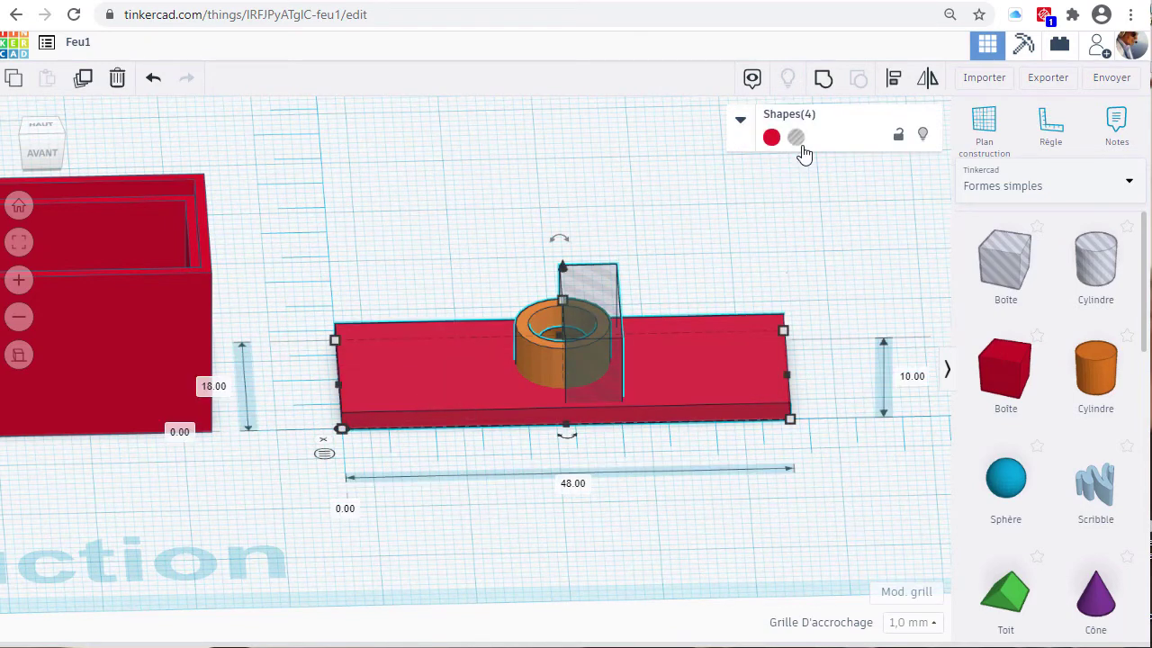
{"action": "left_click", "coordinate": [822, 82]}
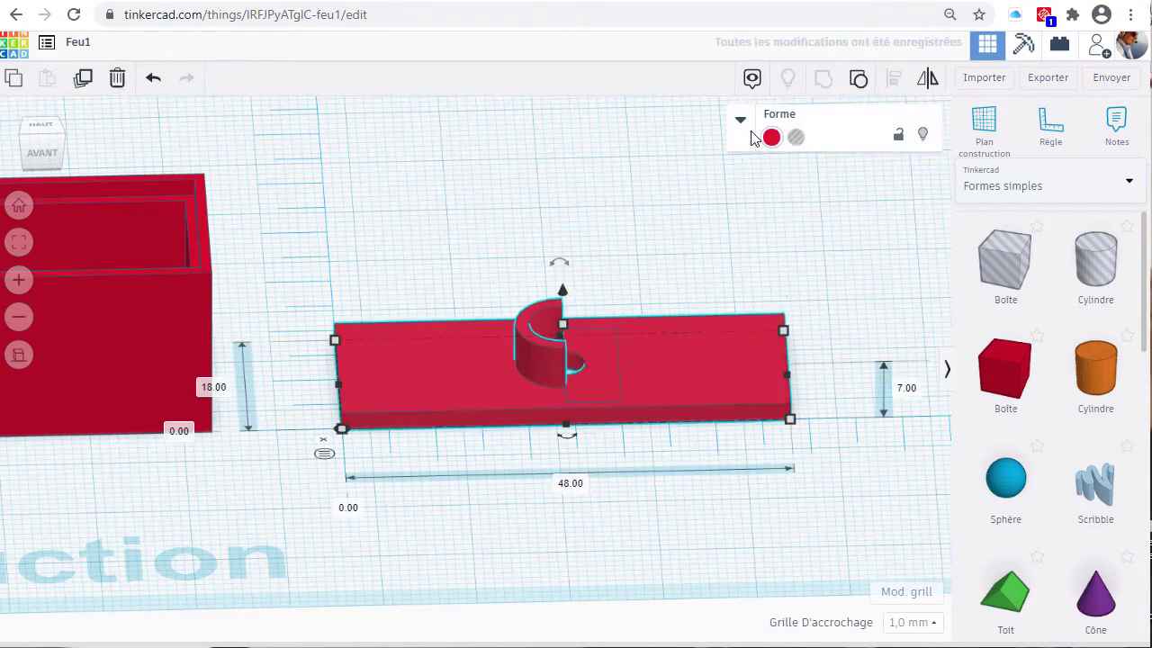
{"action": "left_click", "coordinate": [611, 278]}
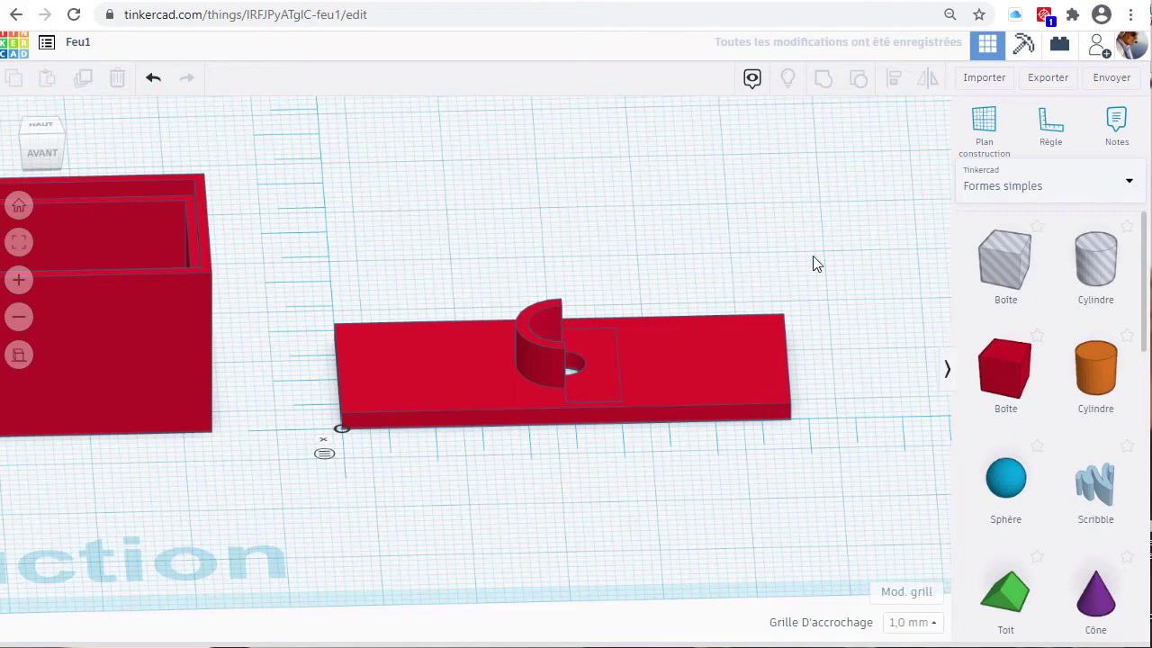
{"action": "right_click_drag", "start_coordinate": [812, 262], "coordinate": [429, 364]}
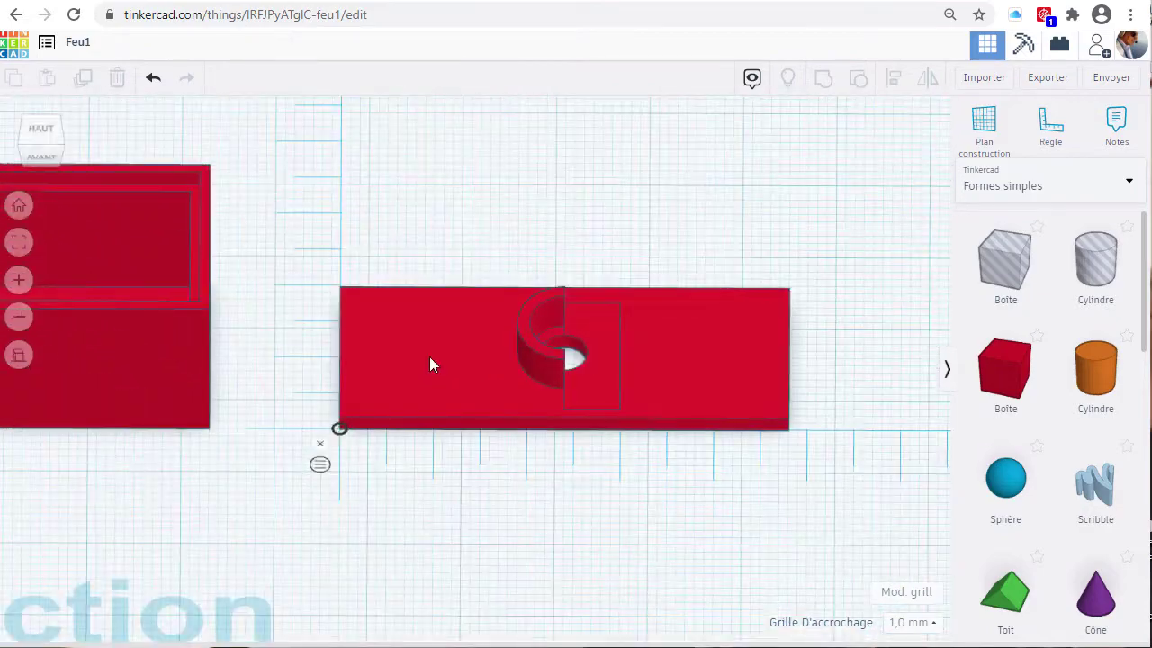
Ungroup the lid back into its separate shapes and clear the selection.
{"action": "left_click", "coordinate": [532, 312]}
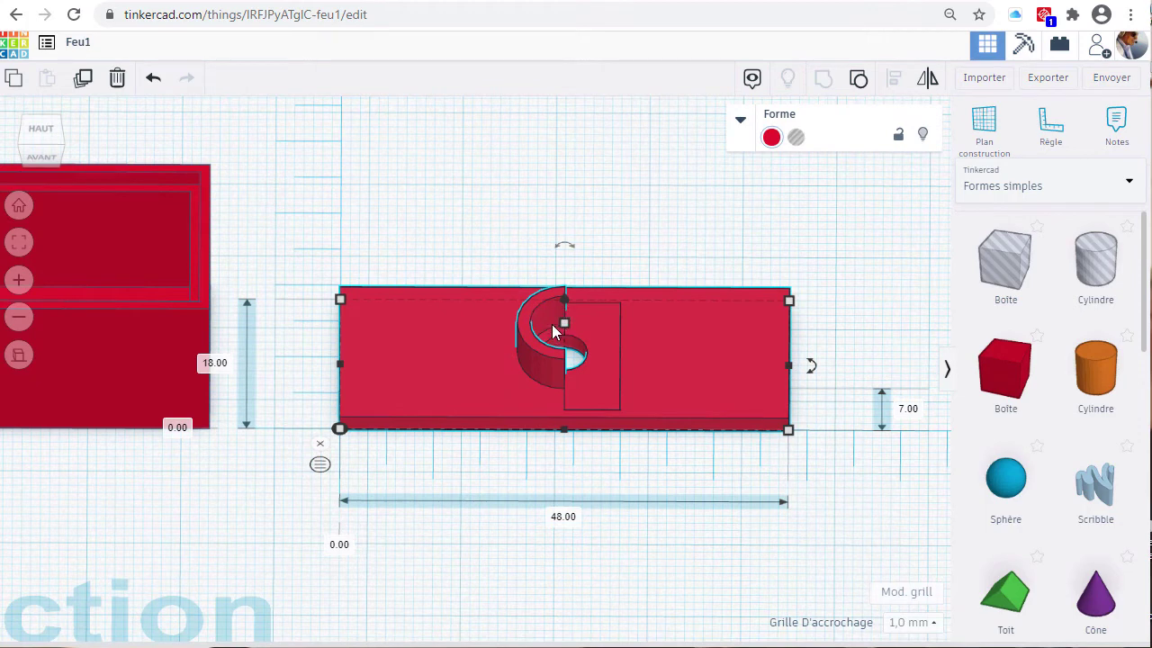
{"action": "left_click", "coordinate": [858, 82]}
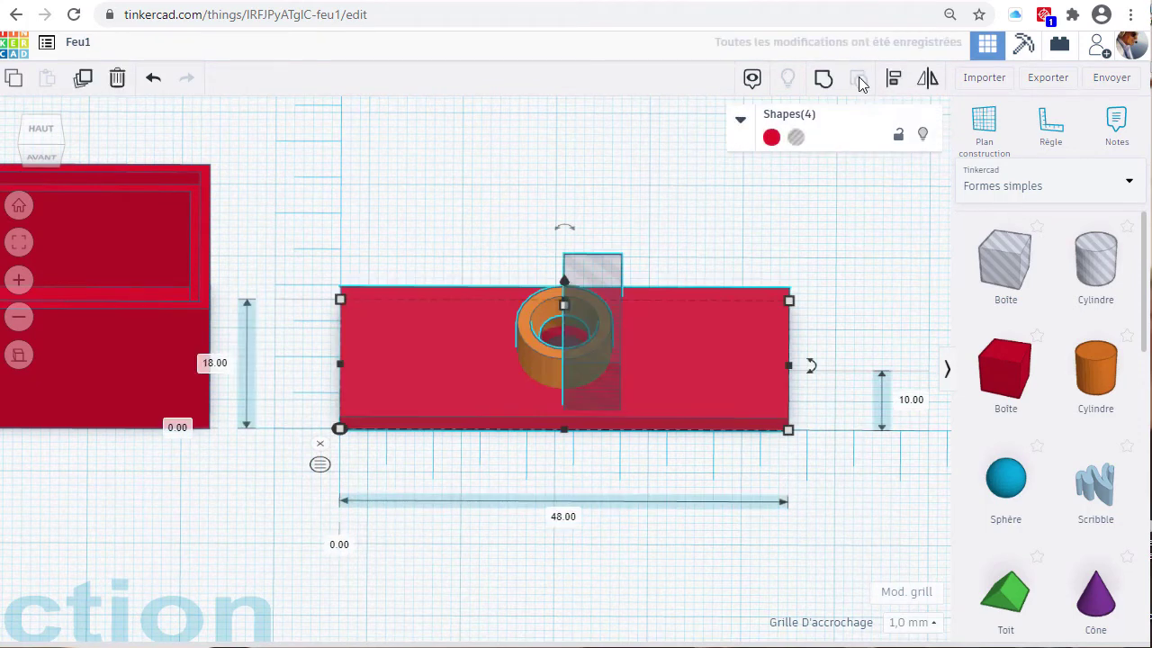
{"action": "left_click", "coordinate": [726, 229]}
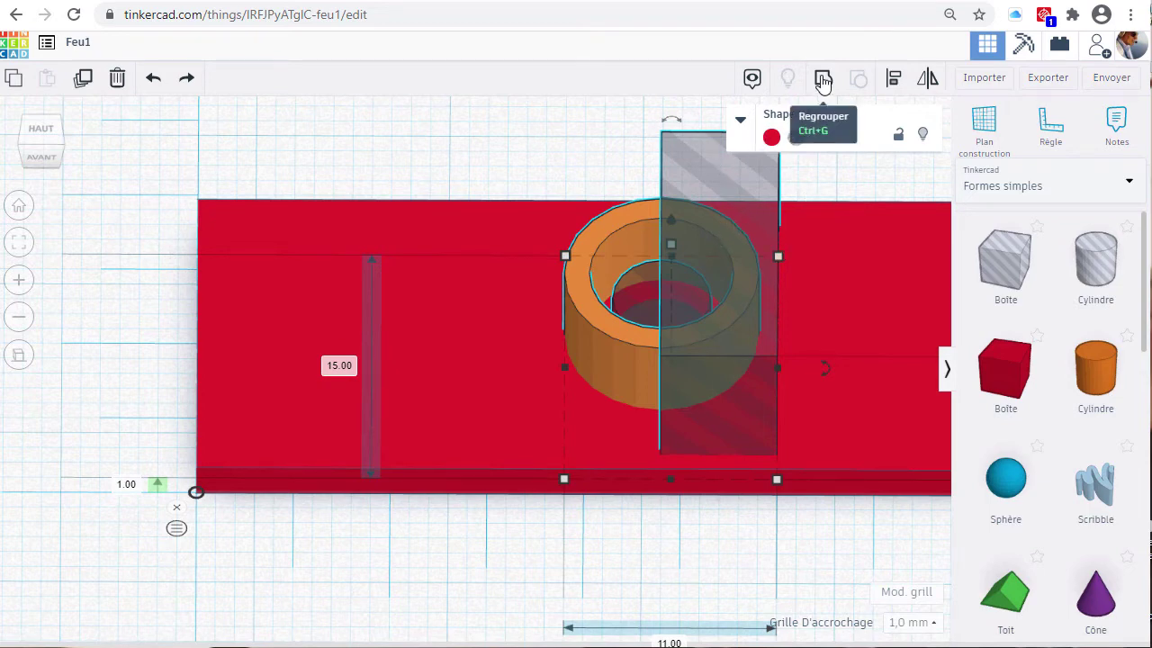
{"action": "left_click", "coordinate": [561, 180]}
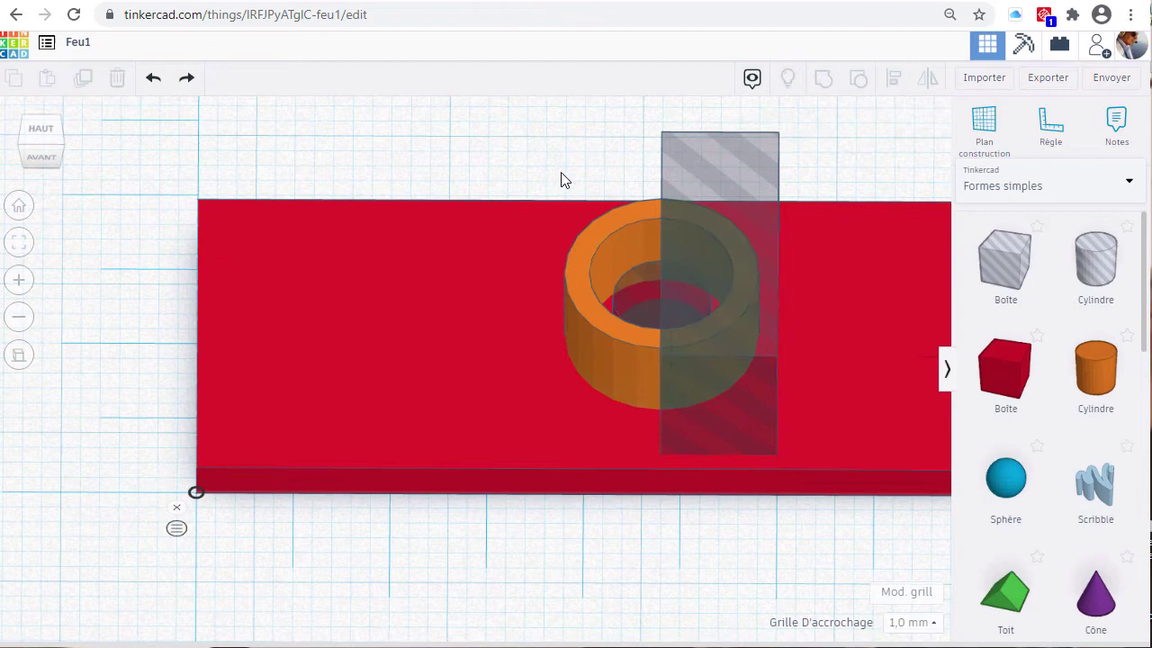
Set the tube's number of sides to 64 for a smoother round shape.
{"action": "left_click", "coordinate": [579, 281]}
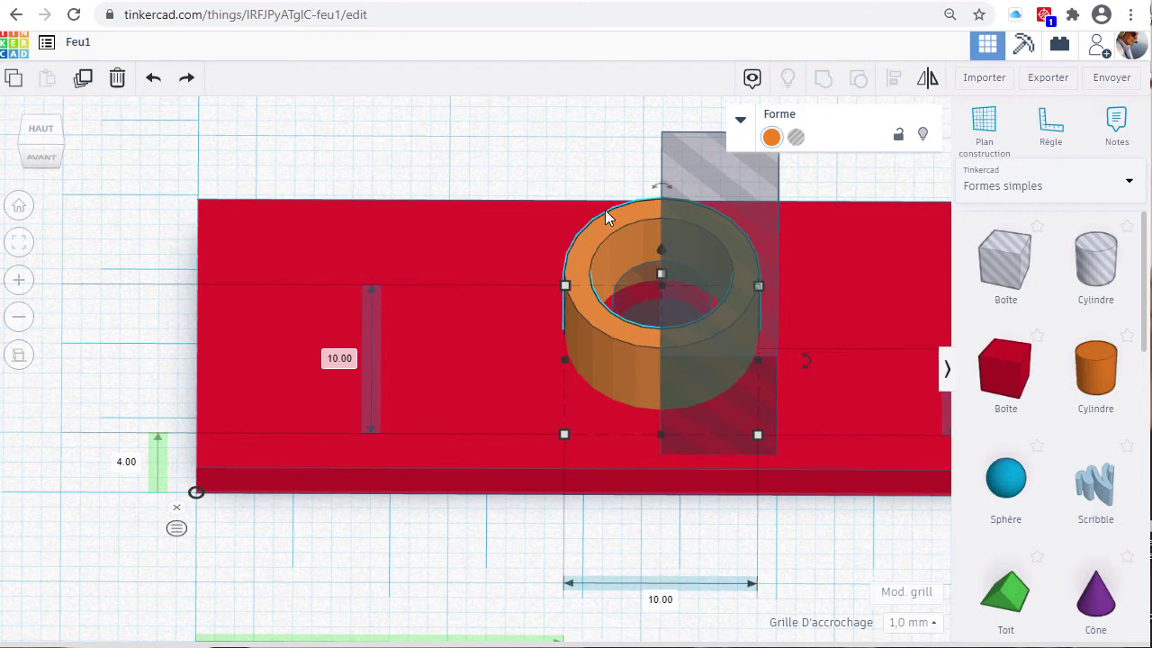
{"action": "left_click", "coordinate": [740, 118]}
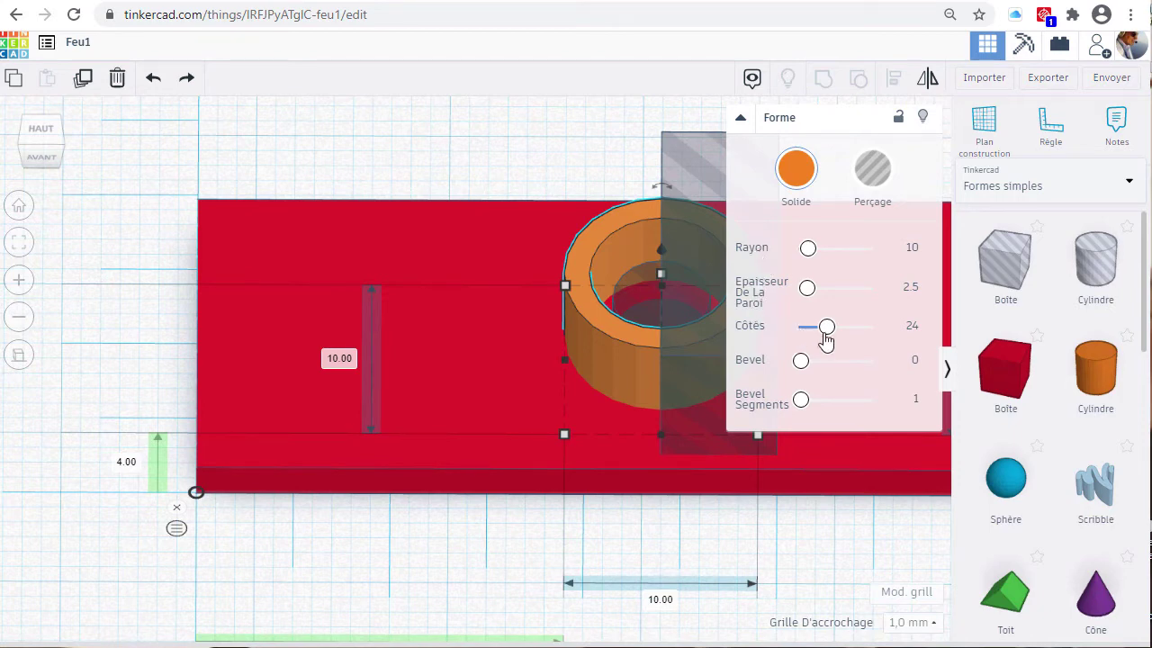
{"action": "left_click_drag", "start_coordinate": [827, 327], "coordinate": [936, 326]}
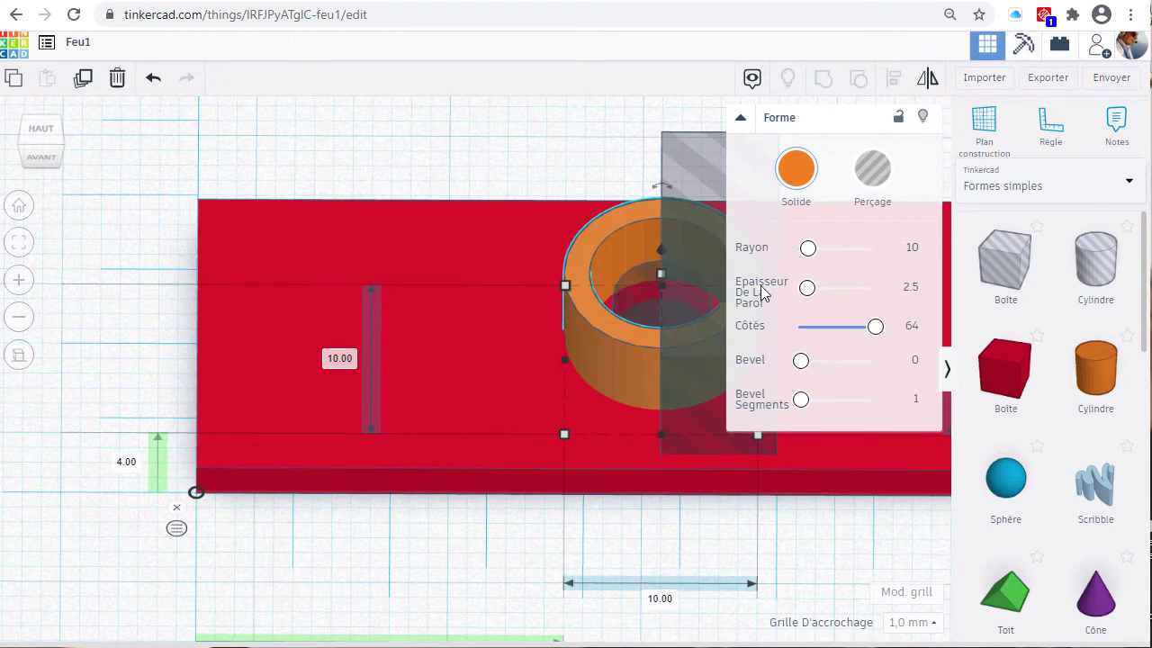
{"action": "left_click_drag", "start_coordinate": [398, 149], "coordinate": [750, 576]}
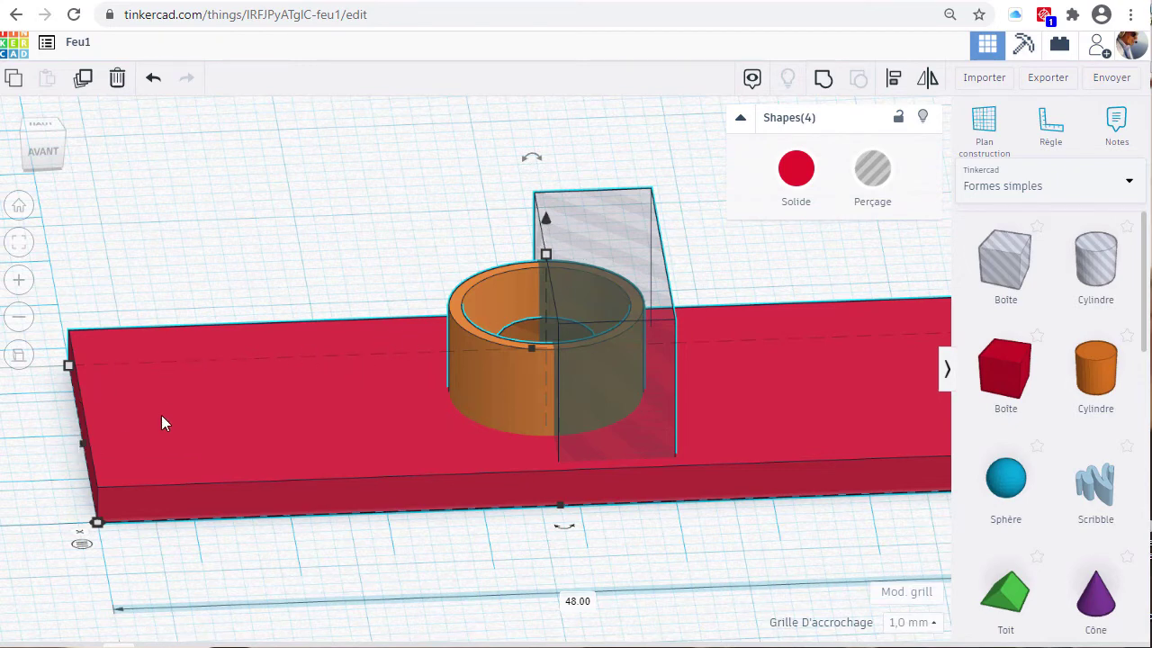
{"action": "left_click", "coordinate": [96, 347], "text": "shift"}
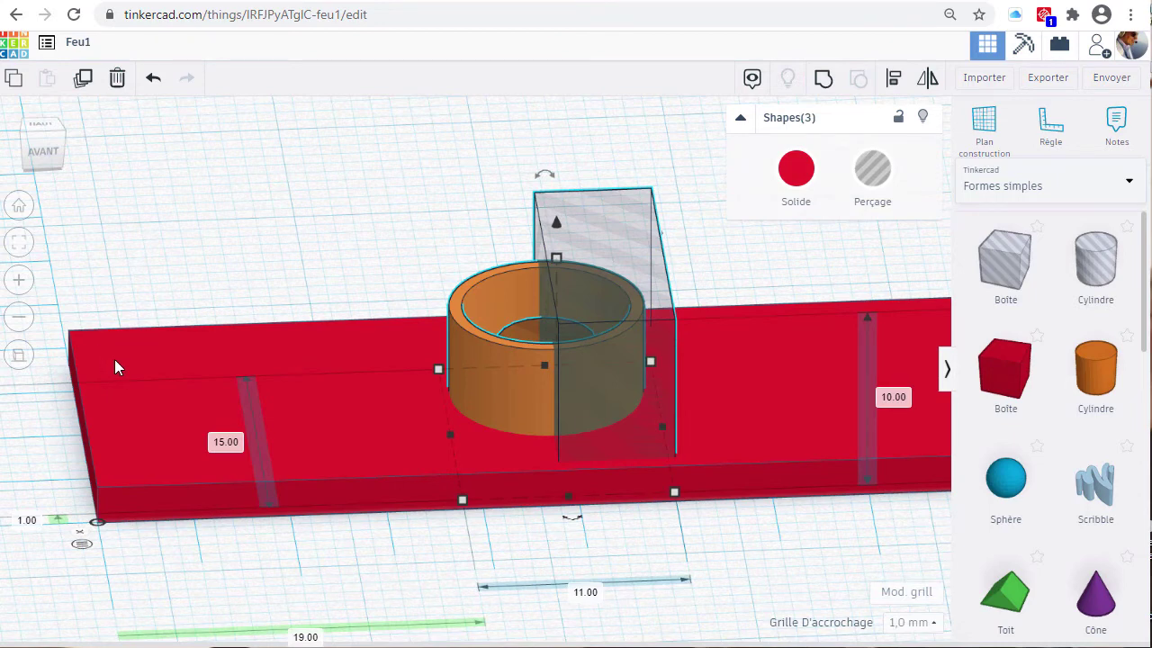
{"action": "left_click", "coordinate": [188, 263]}
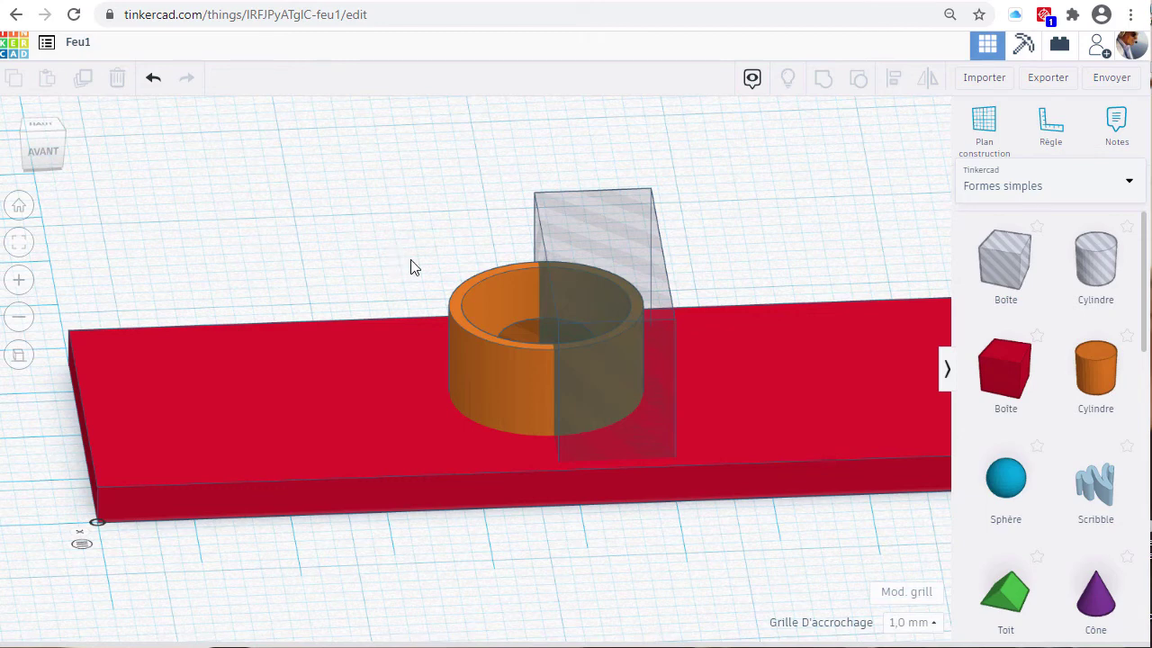
Duplicate the tube, hole box and hole cylinder together and move the copy lengthwise to near the lid's left end.
{"action": "left_click", "coordinate": [488, 289]}
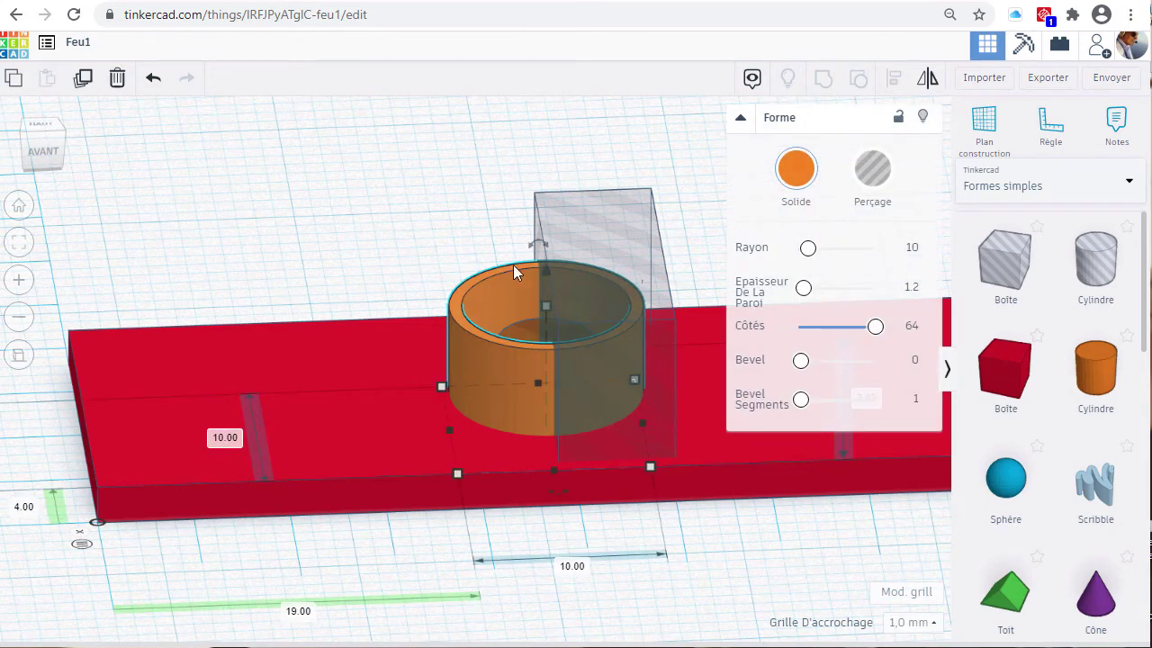
{"action": "left_click", "coordinate": [586, 217], "text": "shift"}
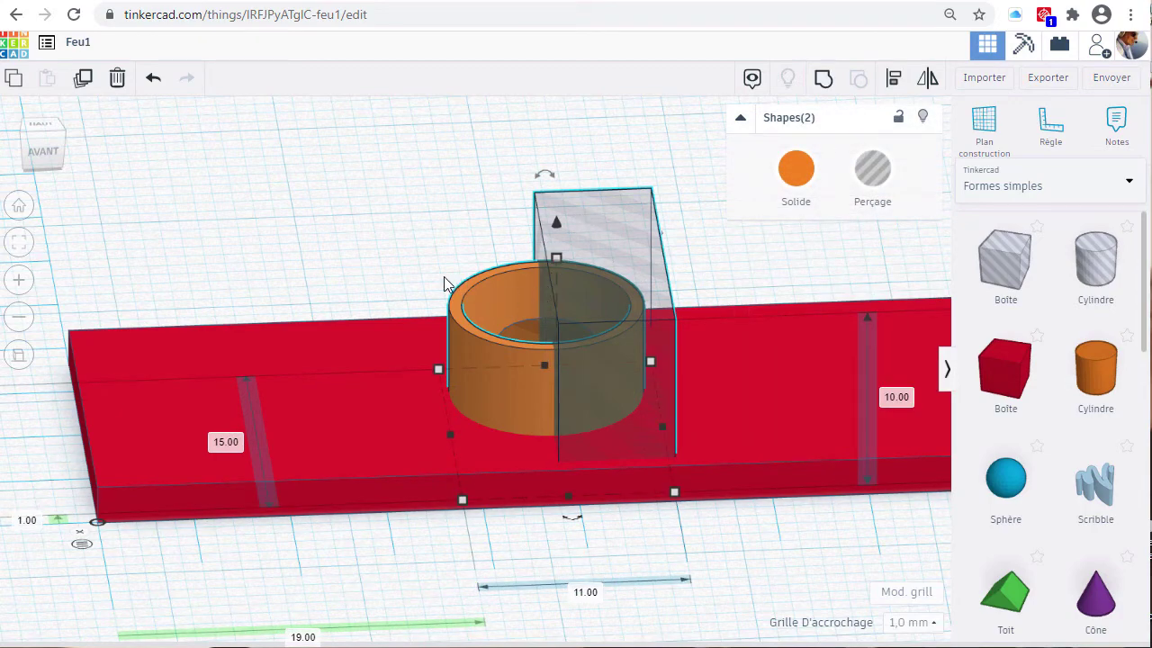
{"action": "right_click_drag", "start_coordinate": [444, 290], "coordinate": [482, 331]}
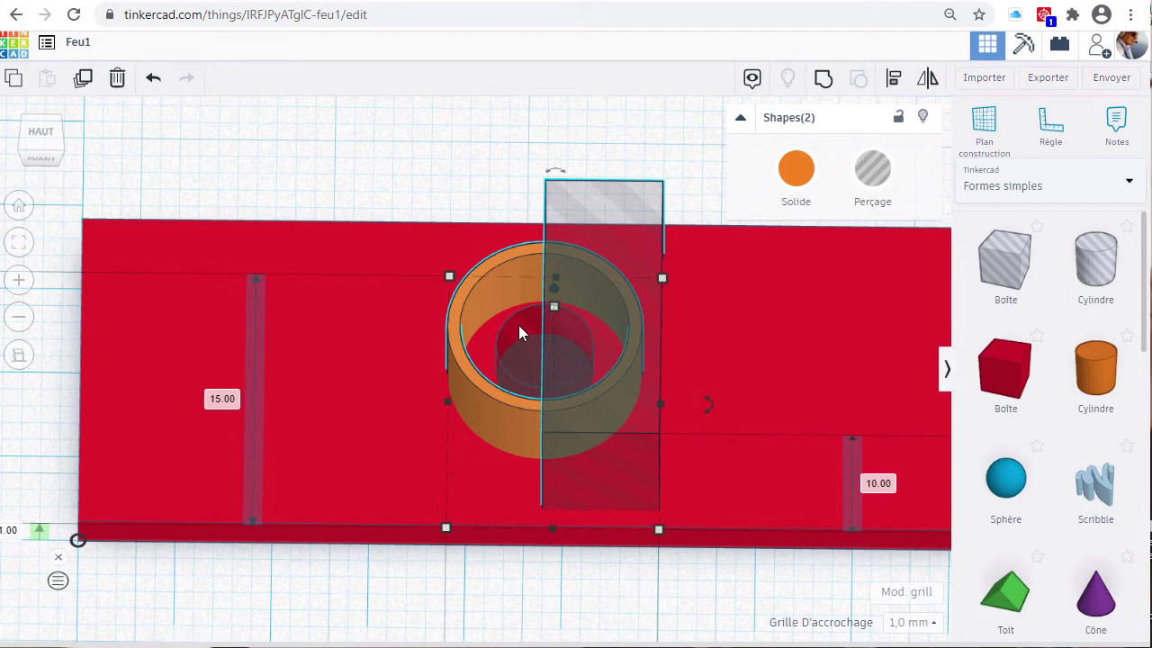
{"action": "left_click", "coordinate": [519, 332], "text": "shift"}
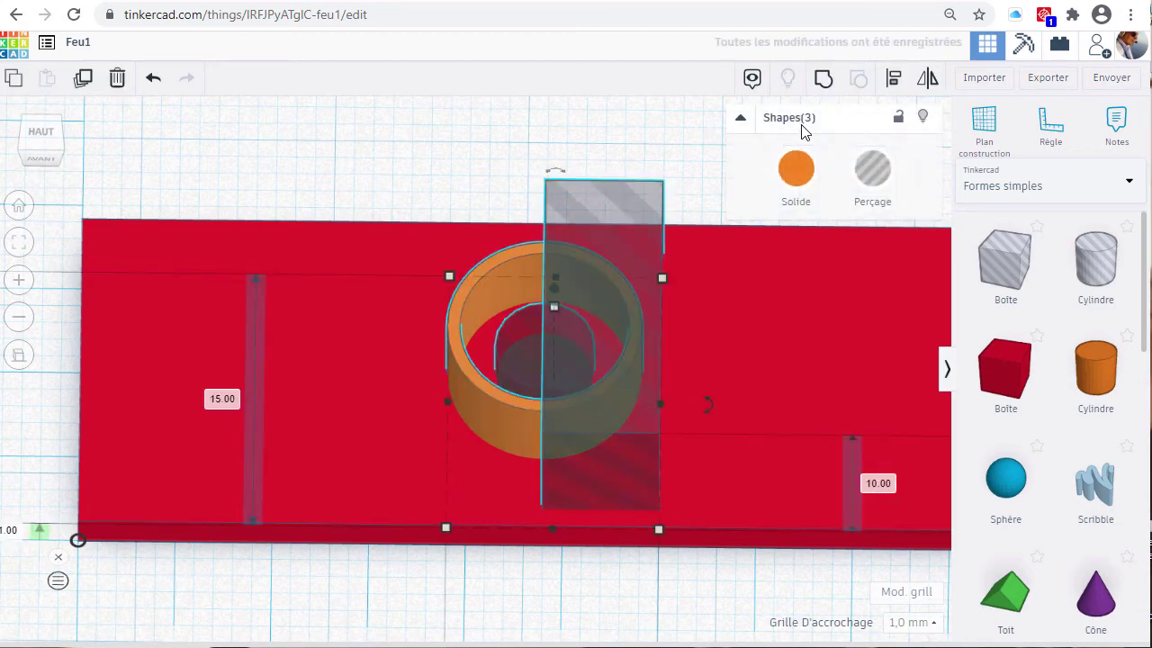
{"action": "key", "text": "ctrl+d"}
{"action": "key", "text": "Left"}
{"action": "key", "text": "Left"}
{"action": "key", "text": "Left"}
{"action": "key", "text": "Left"}
{"action": "key", "text": "Left"}
{"action": "key", "text": "Left"}
{"action": "key", "text": "Left"}
{"action": "key", "text": "Left"}
{"action": "key", "text": "Left"}
{"action": "key", "text": "Left"}
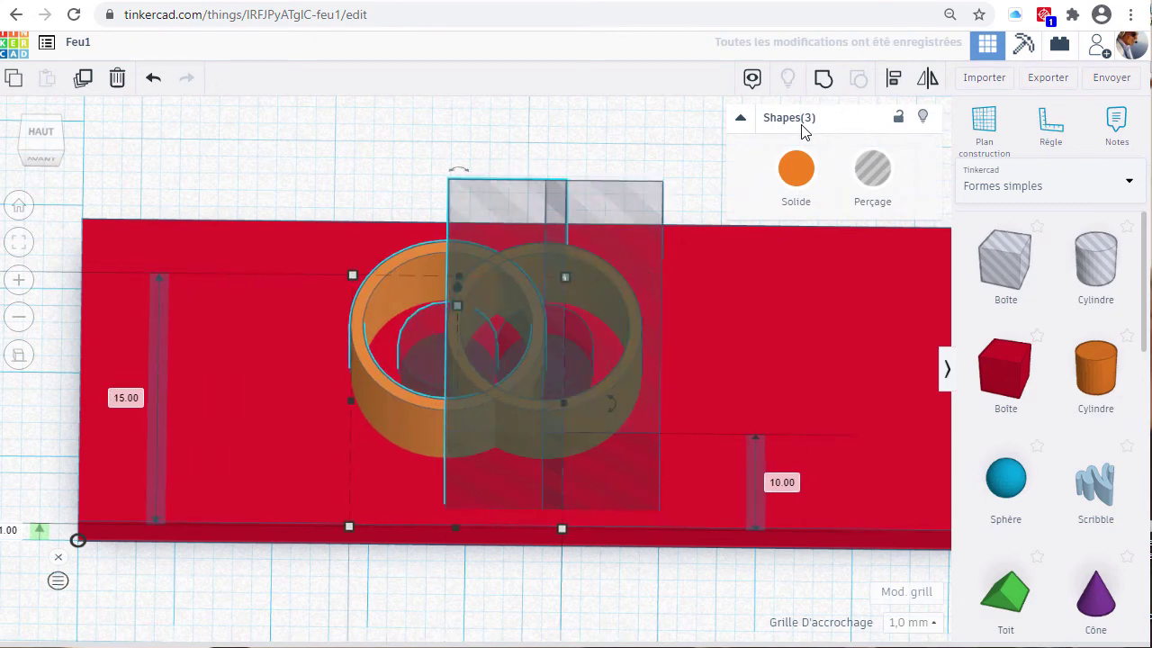
{"action": "key", "text": "Left"}
{"action": "key", "text": "Left"}
{"action": "key", "text": "Left"}
{"action": "key", "text": "Left"}
{"action": "key", "text": "Left"}
{"action": "key", "text": "Left"}
{"action": "key", "text": "Left"}
{"action": "key", "text": "Left"}
{"action": "key", "text": "Left"}
{"action": "key", "text": "Left"}
{"action": "key", "text": "Left"}
{"action": "key", "text": "Left"}
{"action": "key", "text": "Left"}
{"action": "key", "text": "Left"}
{"action": "key", "text": "Left"}
{"action": "key", "text": "Left"}
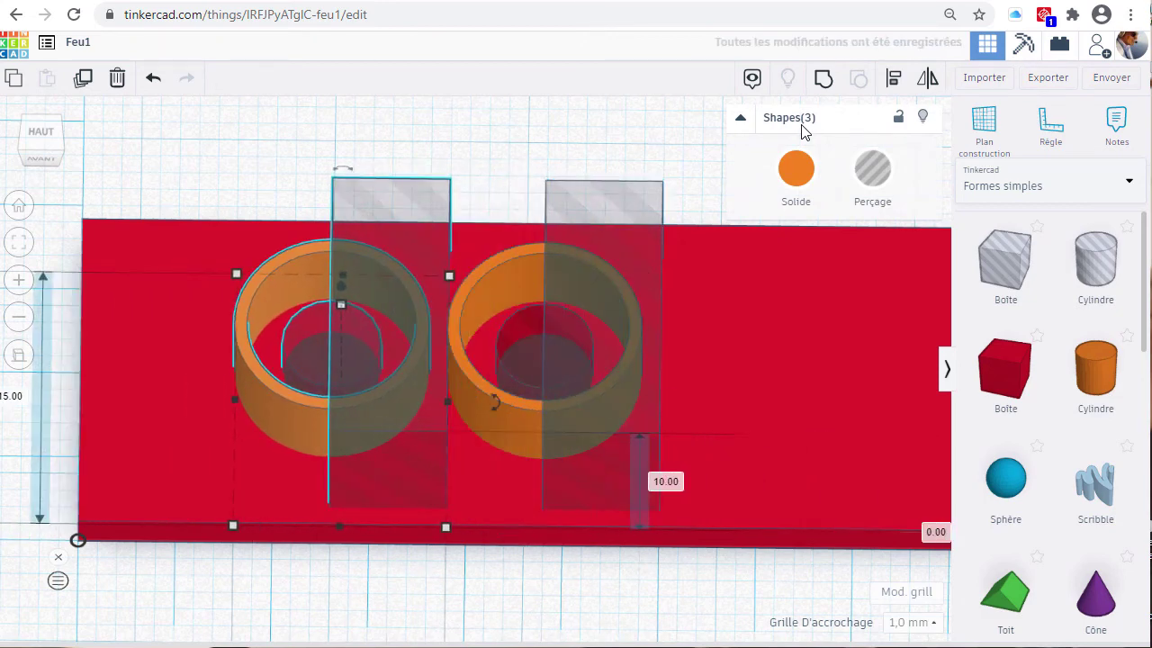
{"action": "key", "text": "Left"}
{"action": "key", "text": "Left"}
{"action": "key", "text": "Left"}
{"action": "key", "text": "Left"}
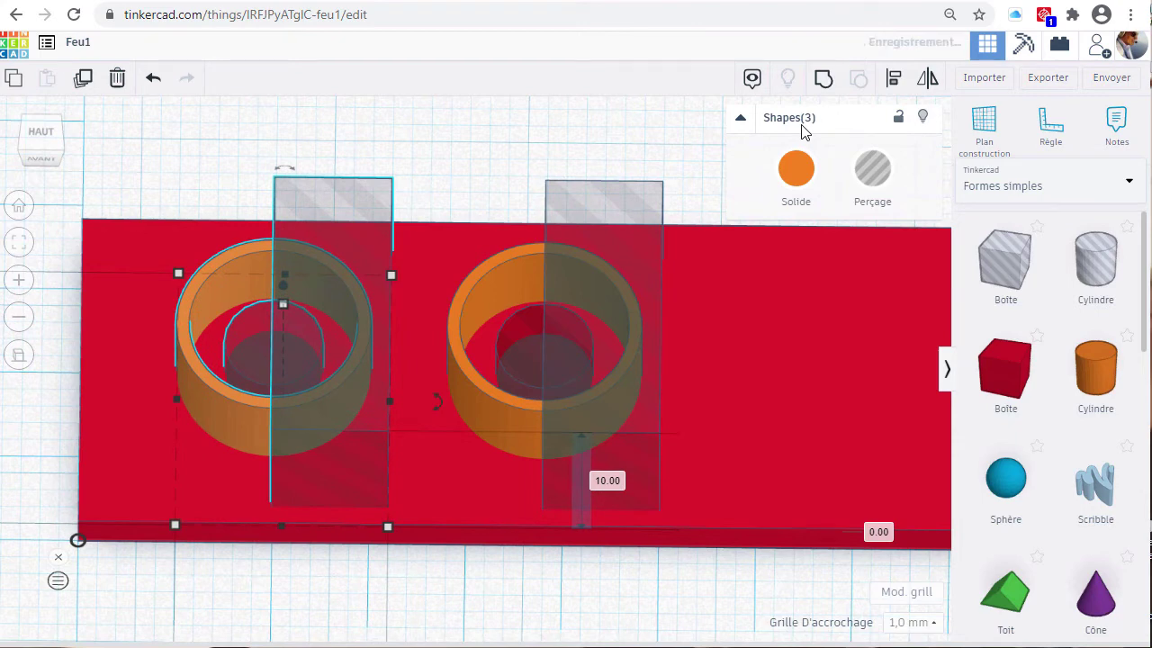
{"action": "key", "text": "Left"}
{"action": "key", "text": "Left"}
{"action": "key", "text": "Left"}
{"action": "key", "text": "Left"}
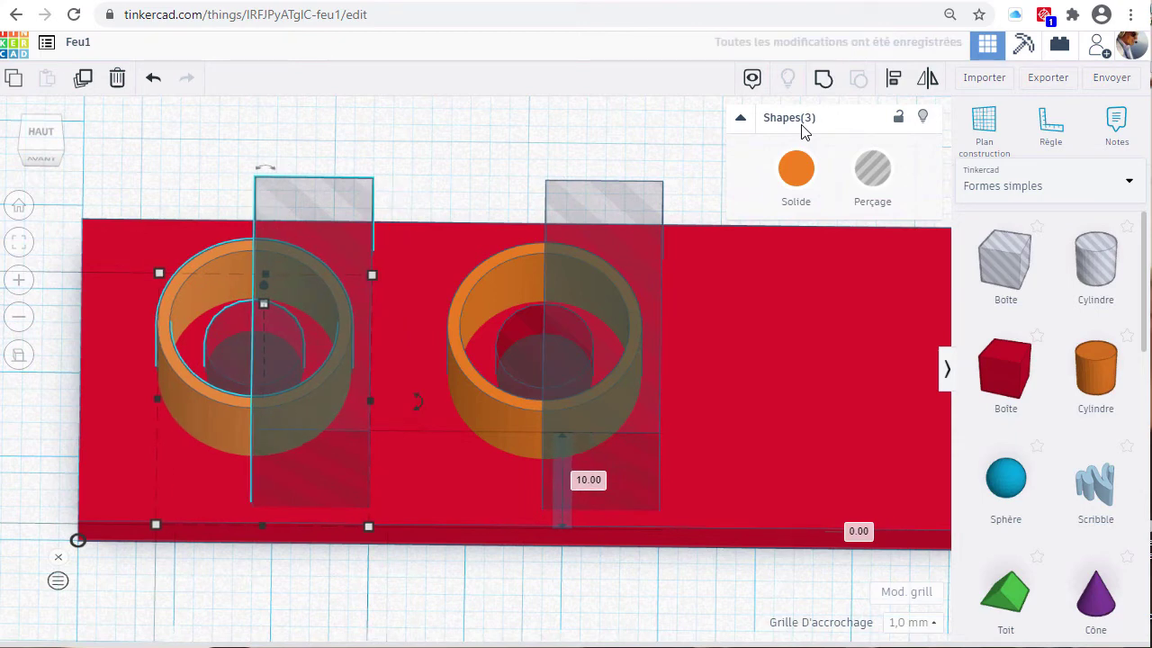
{"action": "key", "text": "Left"}
{"action": "key", "text": "Left"}
{"action": "key", "text": "Left"}
{"action": "key", "text": "Left"}
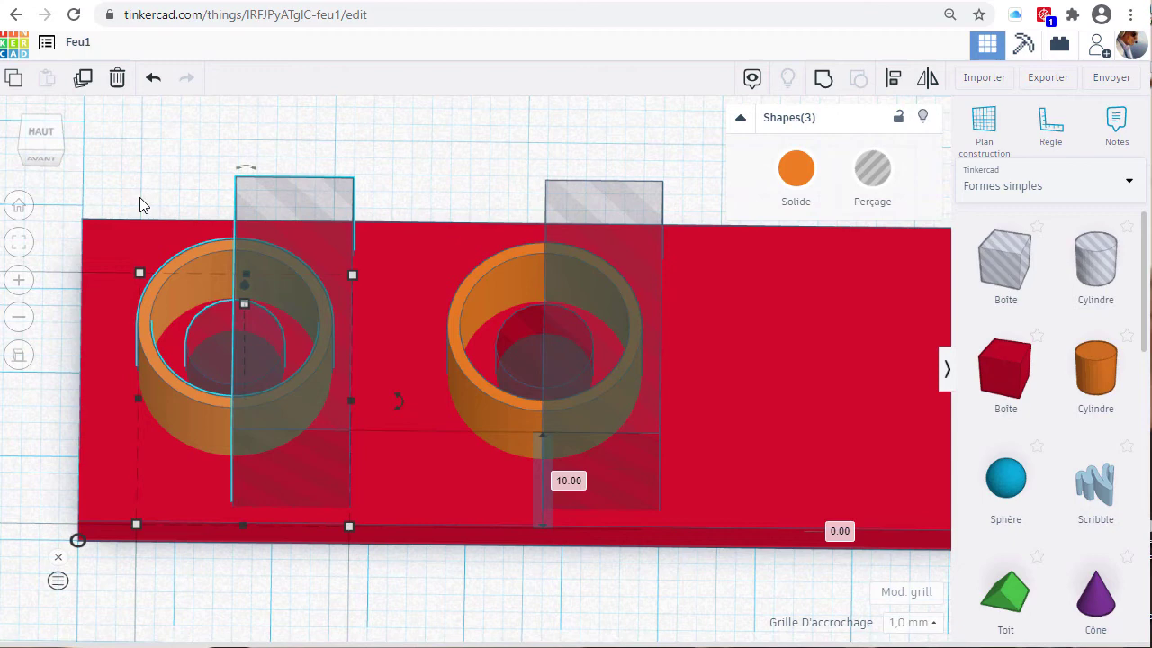
Duplicate the tube, hole box and hole cylinder again and move the copy lengthwise to 35 mm from the ruler origin, near the lid's right end.
{"action": "key", "text": "ctrl+d"}
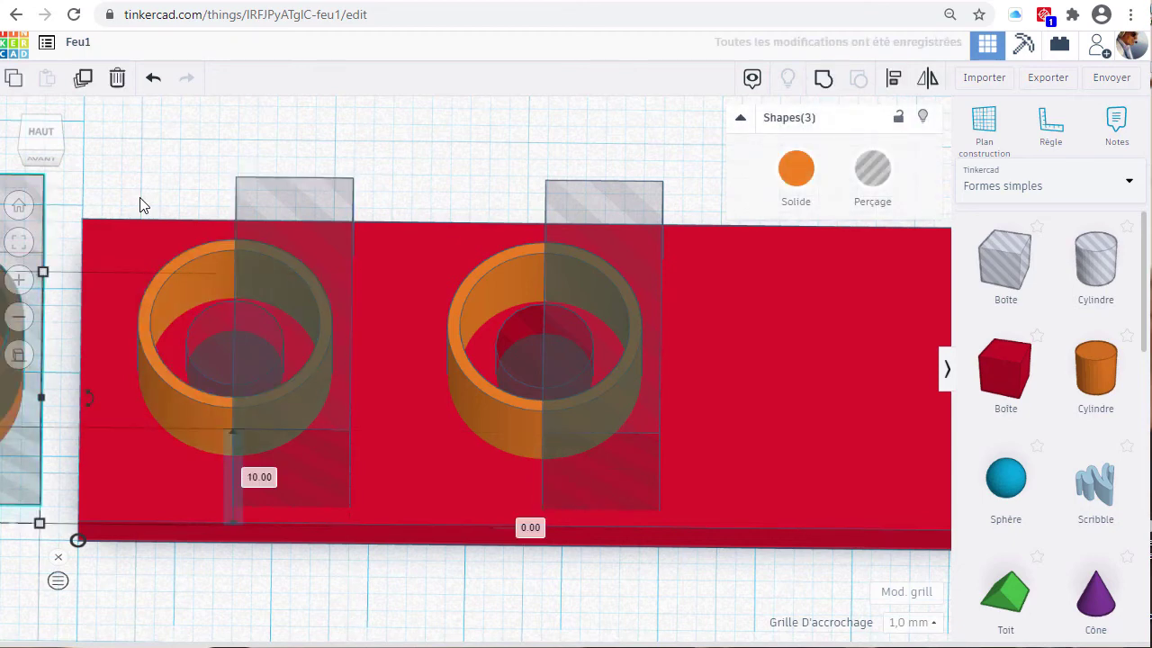
{"action": "key", "text": "Right"}
{"action": "key", "text": "Right"}
{"action": "key", "text": "Right"}
{"action": "key", "text": "Right"}
{"action": "key", "text": "Right"}
{"action": "key", "text": "Right"}
{"action": "key", "text": "Right"}
{"action": "key", "text": "Right"}
{"action": "key", "text": "Right"}
{"action": "key", "text": "Right"}
{"action": "key", "text": "Right"}
{"action": "key", "text": "Right"}
{"action": "key", "text": "Right"}
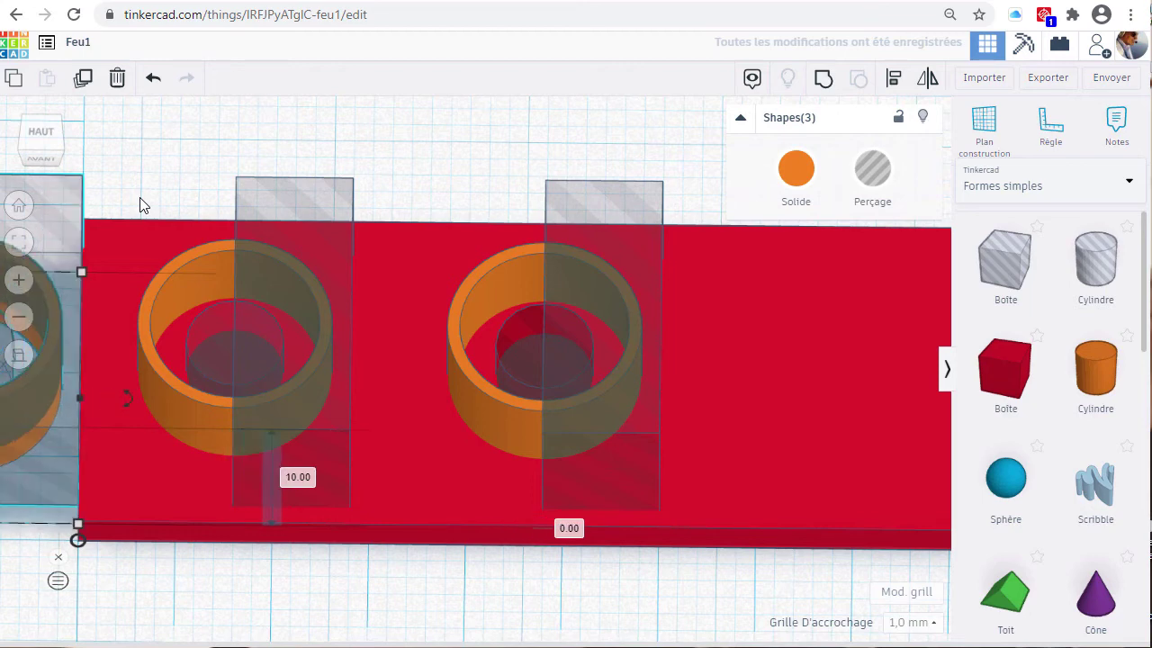
{"action": "key", "text": "Right"}
{"action": "key", "text": "Right"}
{"action": "key", "text": "Right"}
{"action": "key", "text": "Right"}
{"action": "key", "text": "Right"}
{"action": "key", "text": "Right"}
{"action": "key", "text": "Right"}
{"action": "key", "text": "Right"}
{"action": "key", "text": "Right"}
{"action": "key", "text": "Right"}
{"action": "key", "text": "Right"}
{"action": "key", "text": "Right"}
{"action": "key", "text": "Right"}
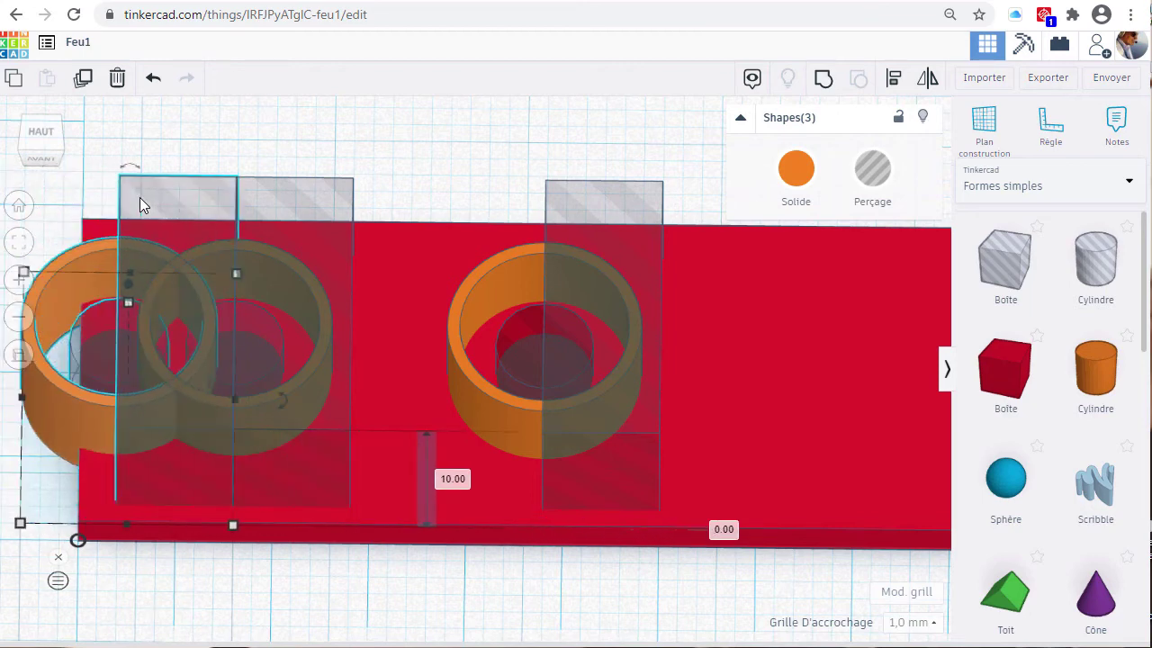
{"action": "key", "text": "Right"}
{"action": "key", "text": "Right"}
{"action": "key", "text": "Right"}
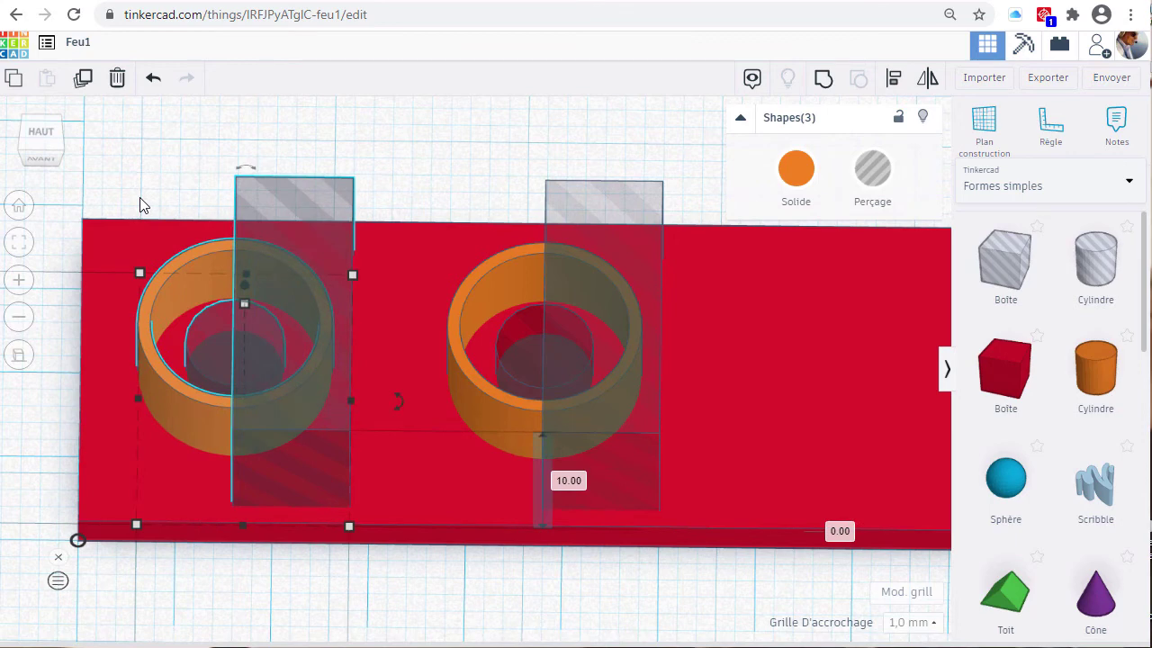
{"action": "key", "text": "Right"}
{"action": "key", "text": "Right"}
{"action": "key", "text": "Right"}
{"action": "key", "text": "Right"}
{"action": "key", "text": "Right"}
{"action": "key", "text": "Right"}
{"action": "key", "text": "Right"}
{"action": "key", "text": "Right"}
{"action": "key", "text": "Right"}
{"action": "key", "text": "Right"}
{"action": "key", "text": "Right"}
{"action": "key", "text": "Right"}
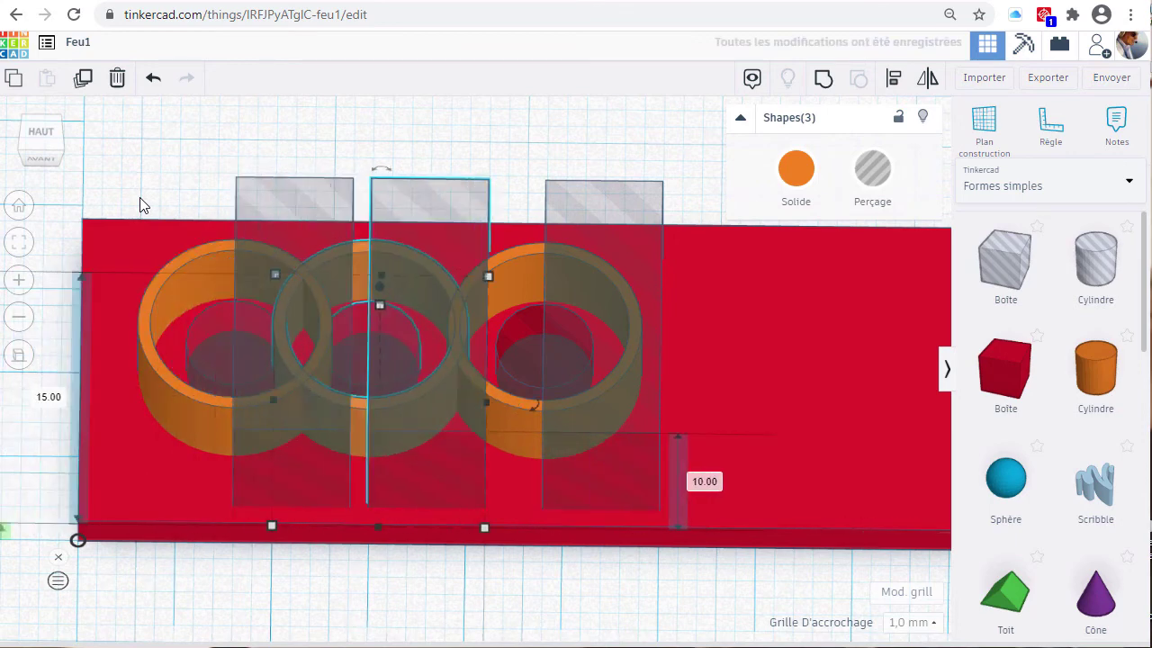
{"action": "key", "text": "Right"}
{"action": "key", "text": "Right"}
{"action": "key", "text": "Right"}
{"action": "key", "text": "Right"}
{"action": "key", "text": "Right"}
{"action": "key", "text": "Right"}
{"action": "key", "text": "Right"}
{"action": "key", "text": "Right"}
{"action": "key", "text": "Right"}
{"action": "key", "text": "Right"}
{"action": "key", "text": "Right"}
{"action": "key", "text": "Right"}
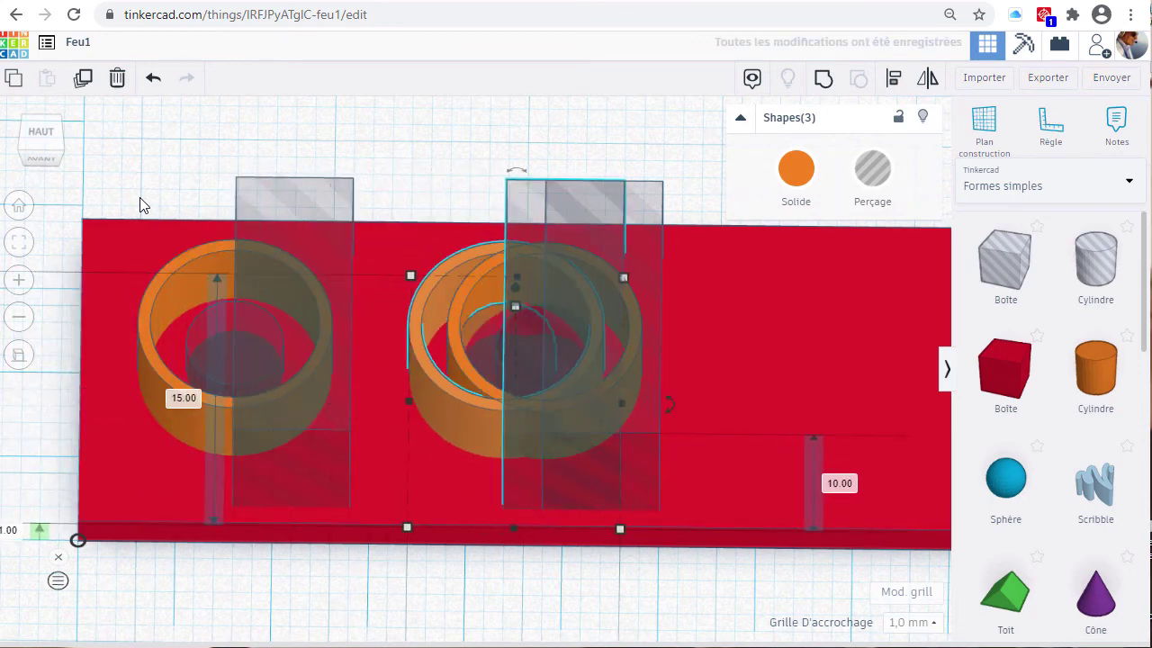
{"action": "key", "text": "Right"}
{"action": "key", "text": "Right"}
{"action": "key", "text": "Right"}
{"action": "key", "text": "Right"}
{"action": "key", "text": "Right"}
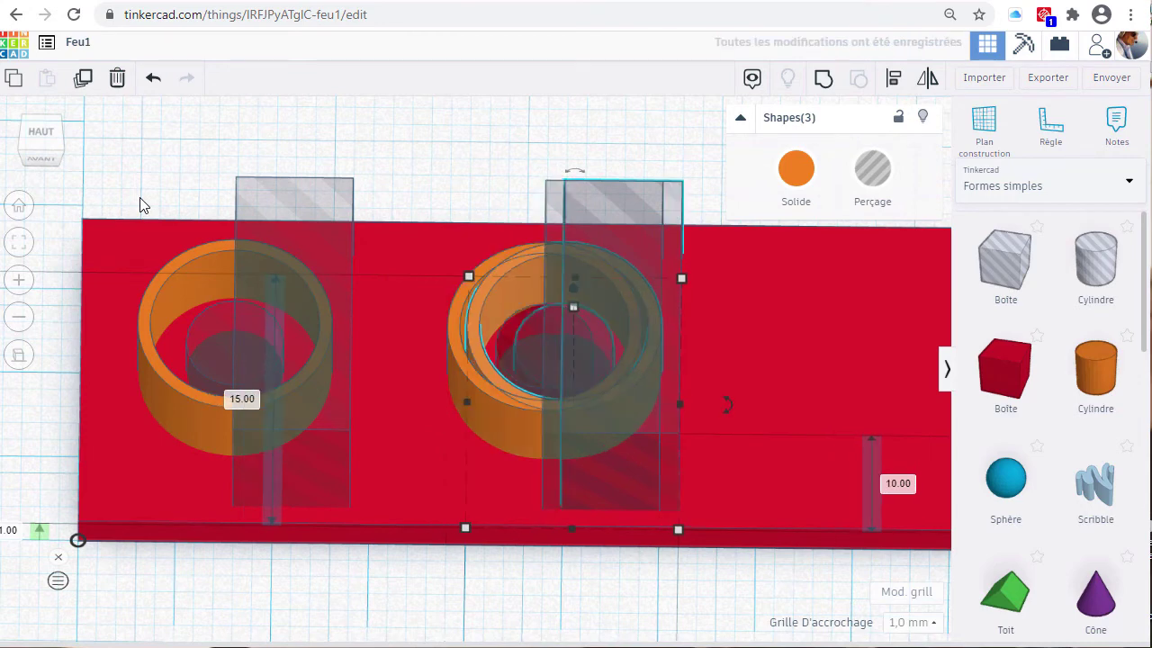
{"action": "key", "text": "Right"}
{"action": "key", "text": "Right"}
{"action": "key", "text": "Right"}
{"action": "key", "text": "Right"}
{"action": "key", "text": "Right"}
{"action": "key", "text": "Right"}
{"action": "key", "text": "Right"}
{"action": "key", "text": "Right"}
{"action": "key", "text": "Right"}
{"action": "key", "text": "Right"}
{"action": "key", "text": "Right"}
{"action": "key", "text": "Right"}
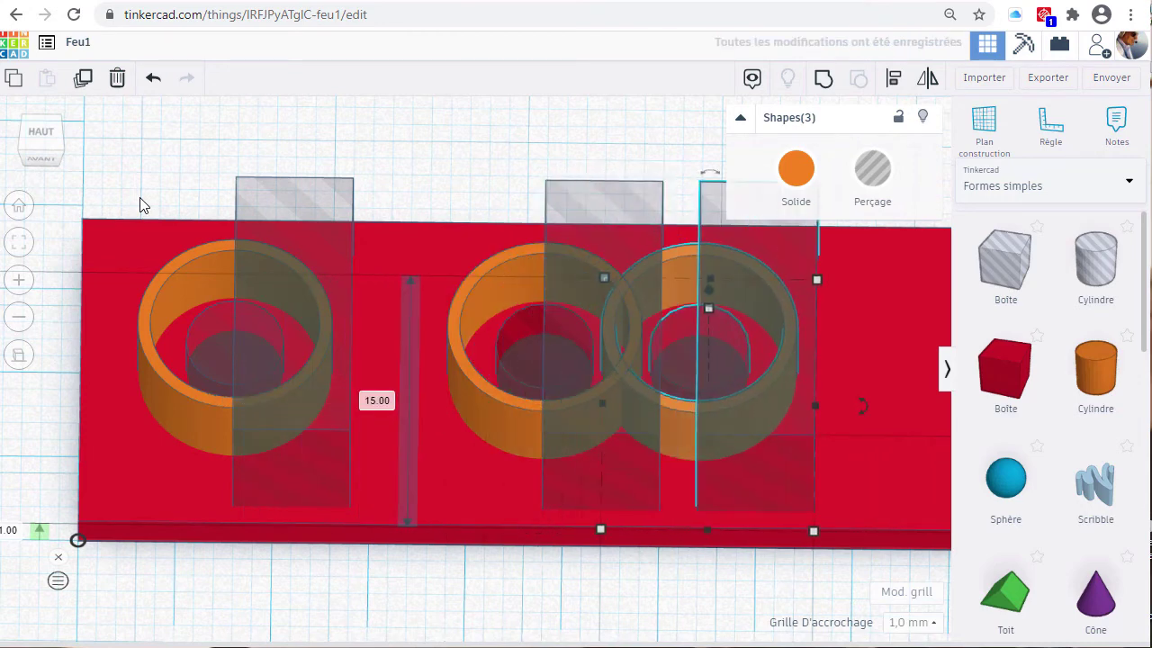
{"action": "key", "text": "Right"}
{"action": "key", "text": "Right"}
{"action": "key", "text": "Right"}
{"action": "key", "text": "Right"}
{"action": "key", "text": "Right"}
{"action": "key", "text": "Right"}
{"action": "key", "text": "Right"}
{"action": "key", "text": "Right"}
{"action": "key", "text": "Right"}
{"action": "key", "text": "Right"}
{"action": "key", "text": "Right"}
{"action": "key", "text": "Right"}
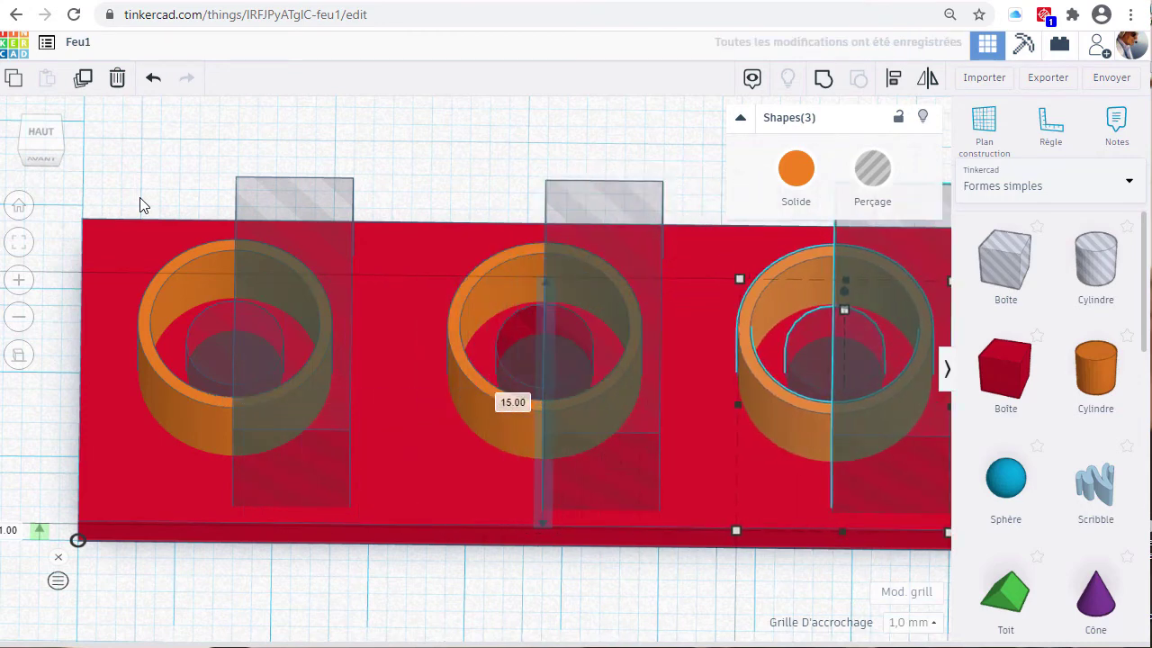
{"action": "key", "text": "Right"}
{"action": "key", "text": "Right"}
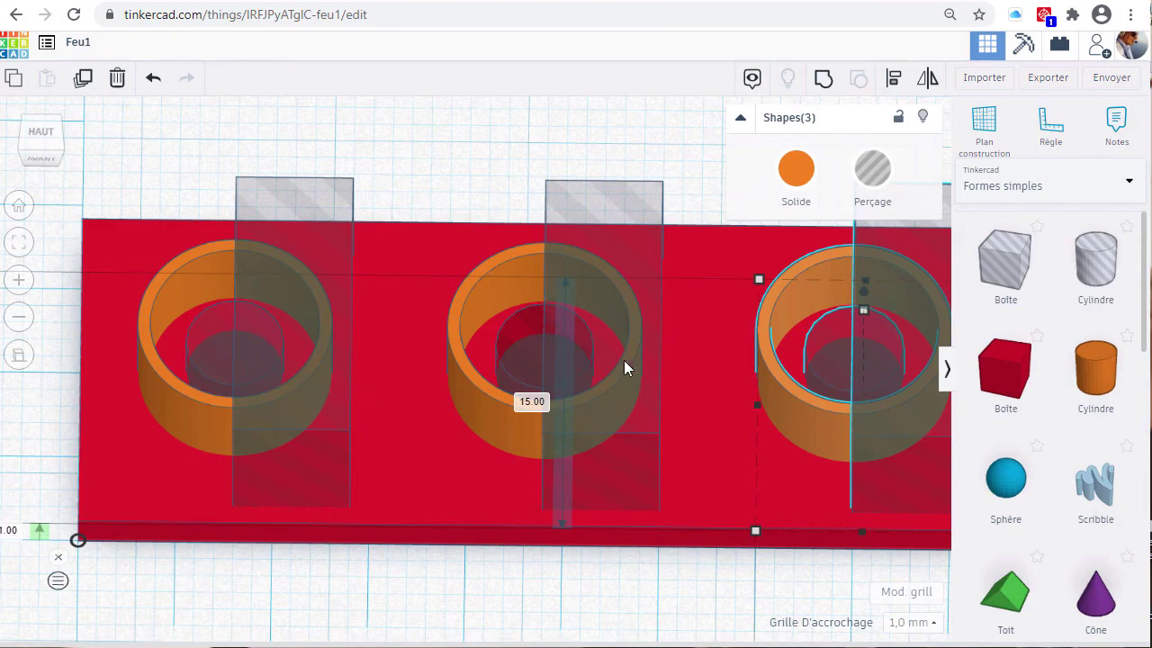
Group the lid plate with all three tubes, hole cylinders and hole boxes to apply the cuts, and clear the selection.
{"action": "scroll", "coordinate": [636, 361], "scroll_direction": "down", "scroll_amount": 2}
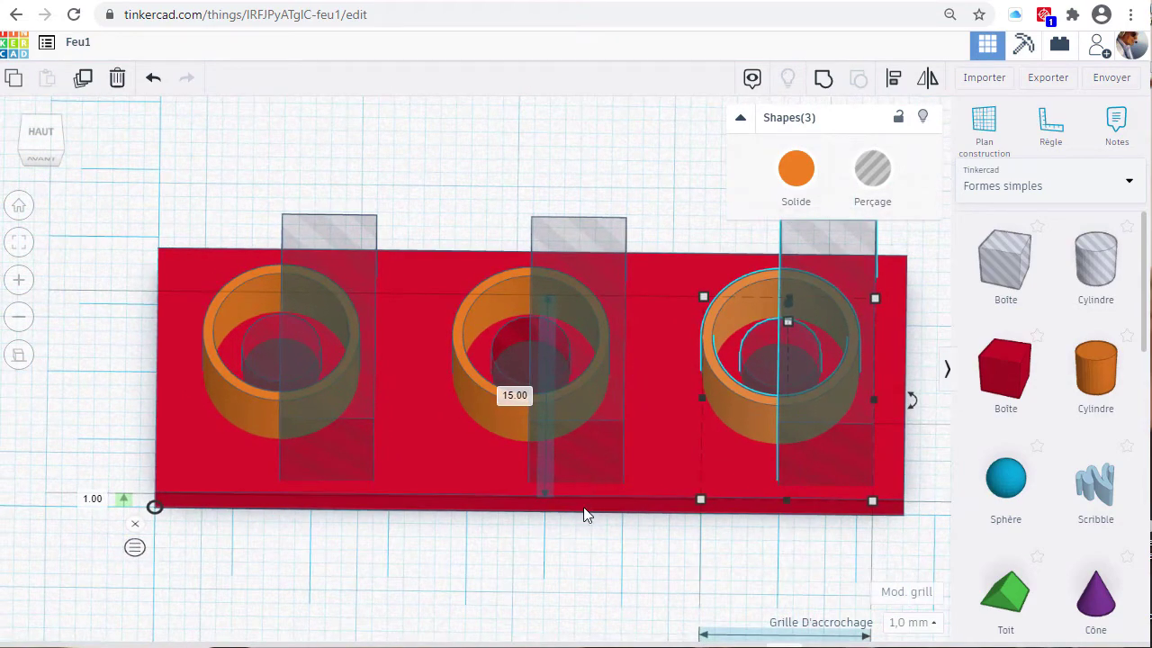
{"action": "middle_click_drag", "start_coordinate": [573, 558], "coordinate": [450, 545]}
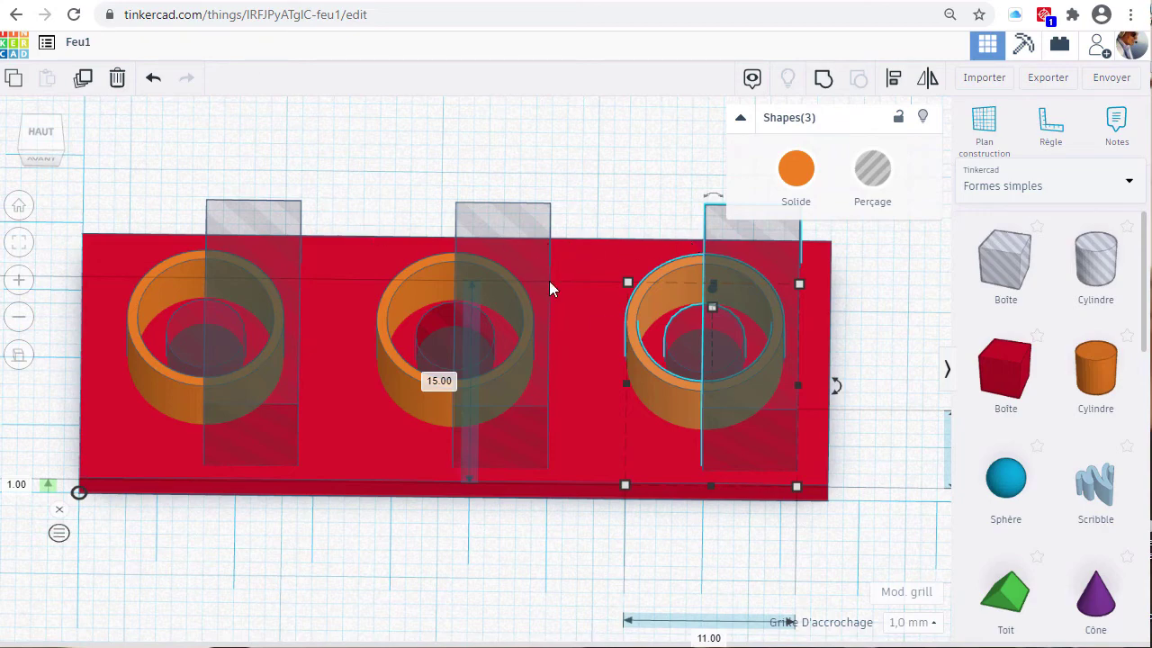
{"action": "scroll", "coordinate": [603, 318], "scroll_direction": "down", "scroll_amount": 3}
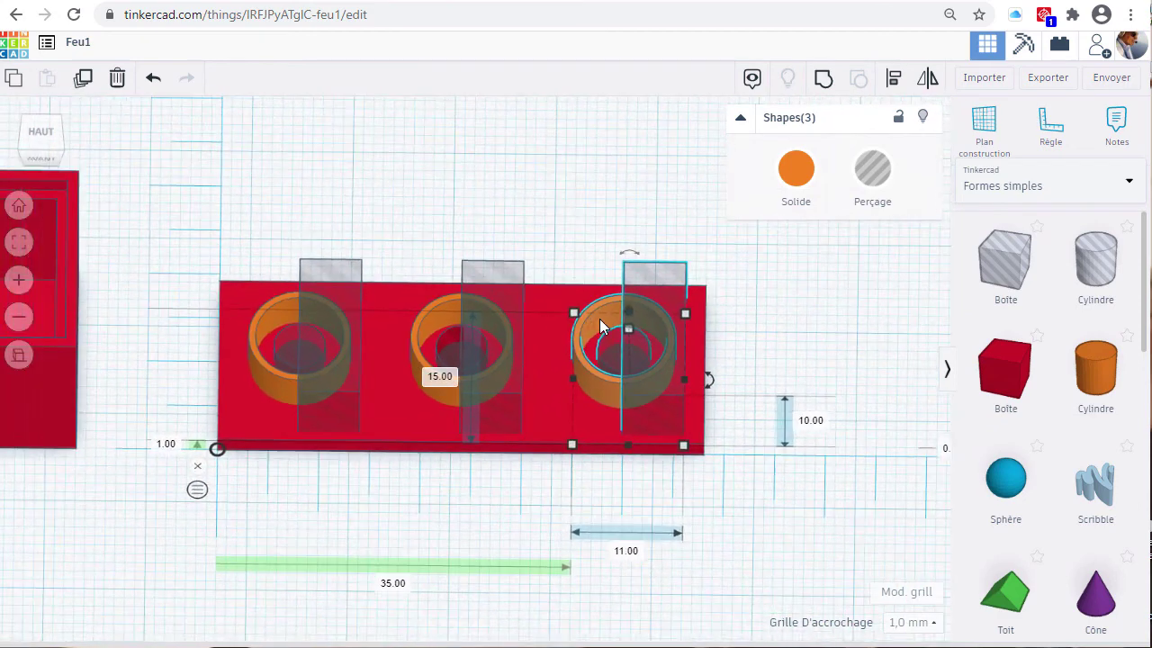
{"action": "left_click", "coordinate": [150, 223]}
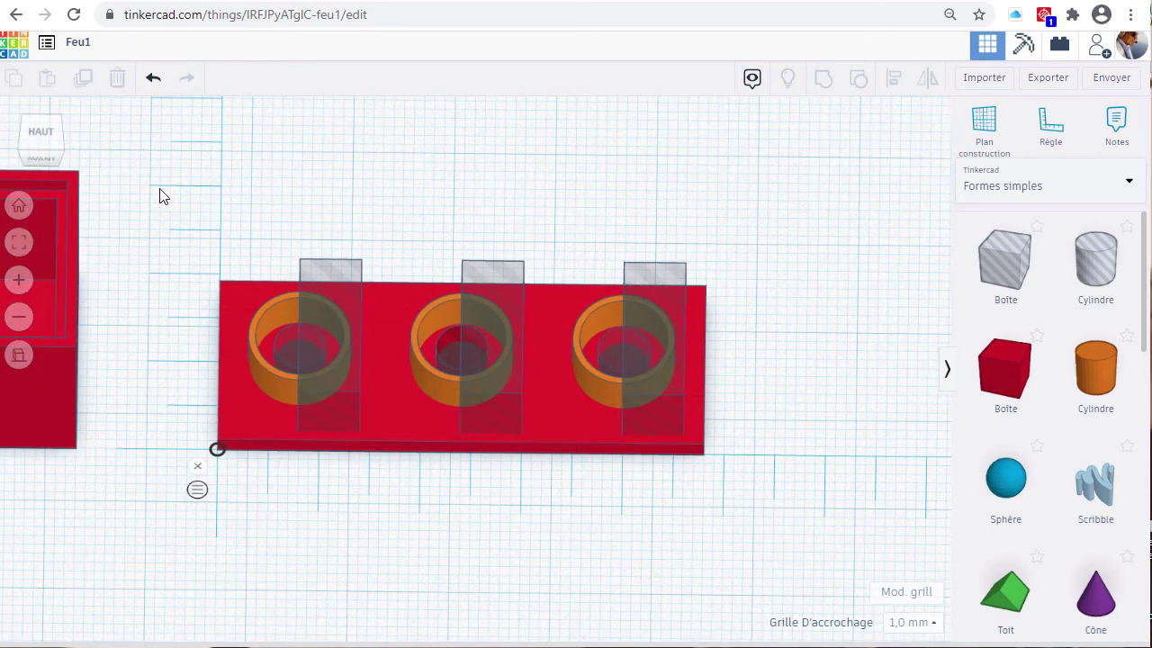
{"action": "left_click_drag", "start_coordinate": [148, 183], "coordinate": [797, 587]}
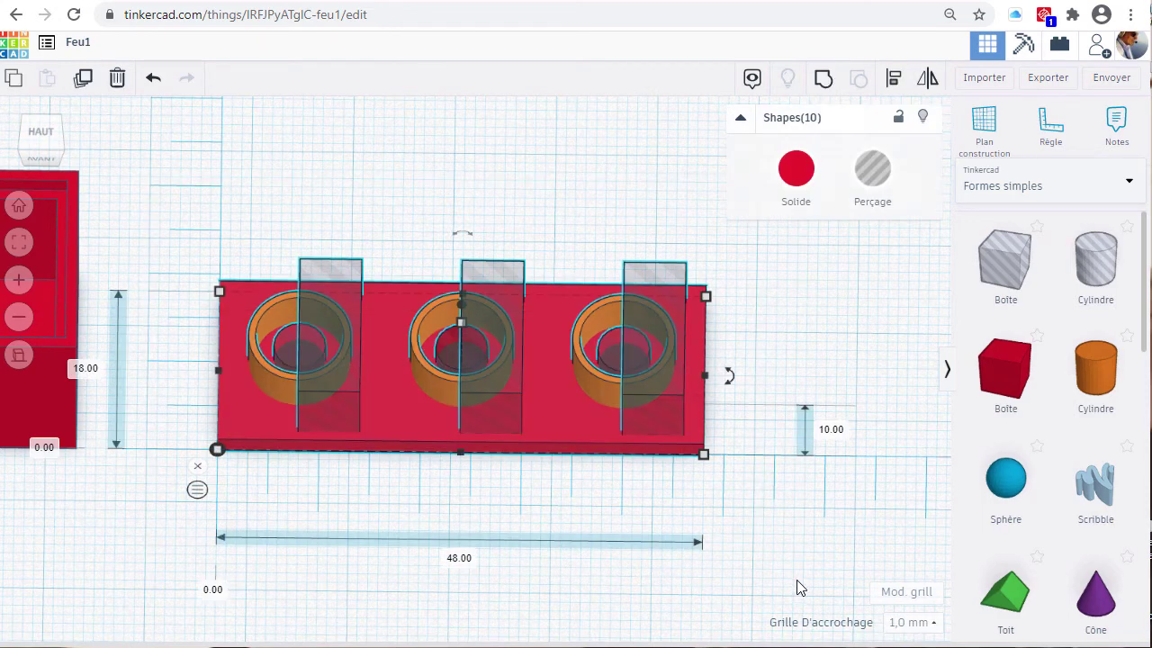
{"action": "left_click", "coordinate": [823, 81]}
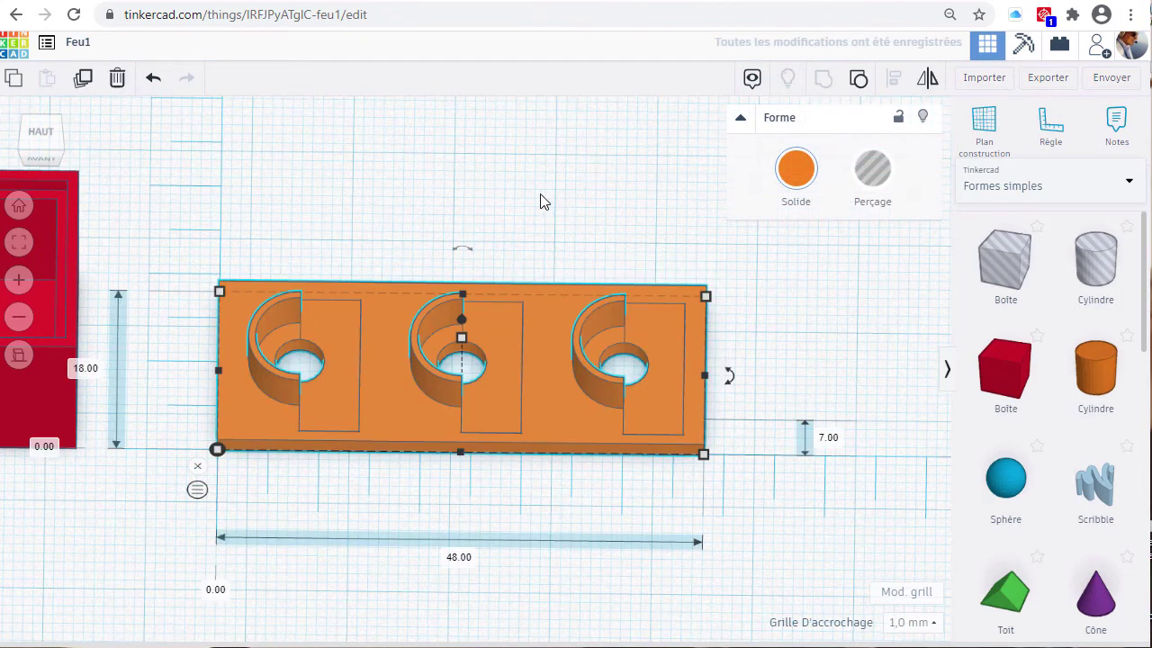
{"action": "left_click", "coordinate": [547, 206]}
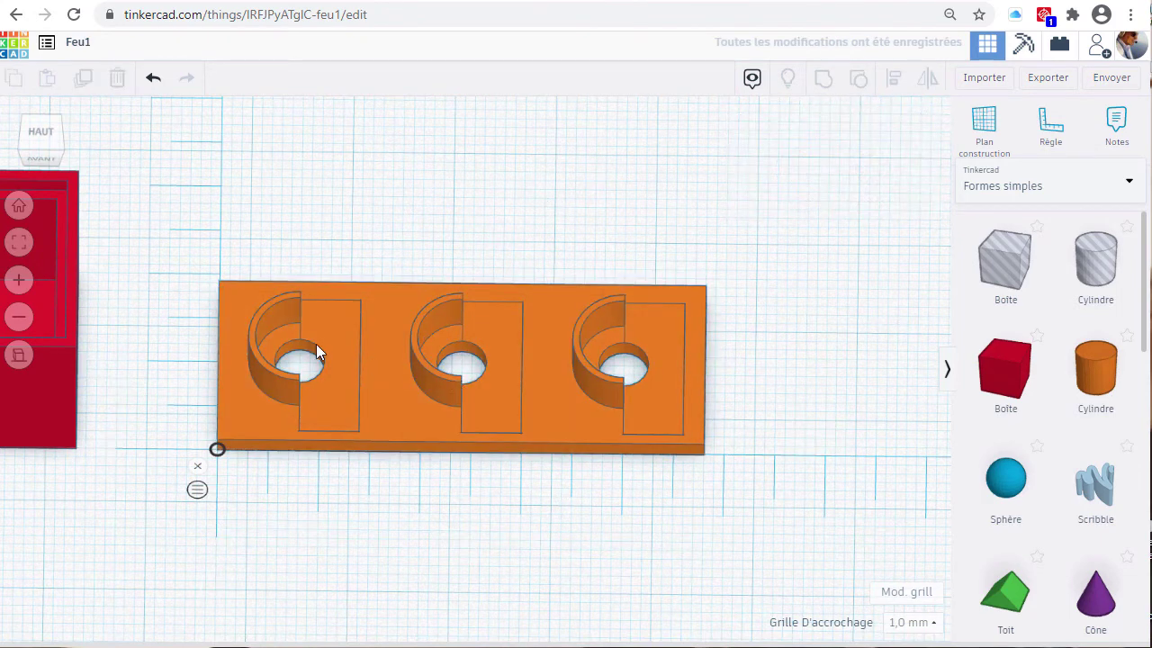
Examine the box and the grouped lid with its half tubes and holes from several angles.
{"action": "right_click_drag", "start_coordinate": [576, 545], "coordinate": [600, 502]}
{"action": "right_click_drag", "start_coordinate": [743, 415], "coordinate": [332, 399]}
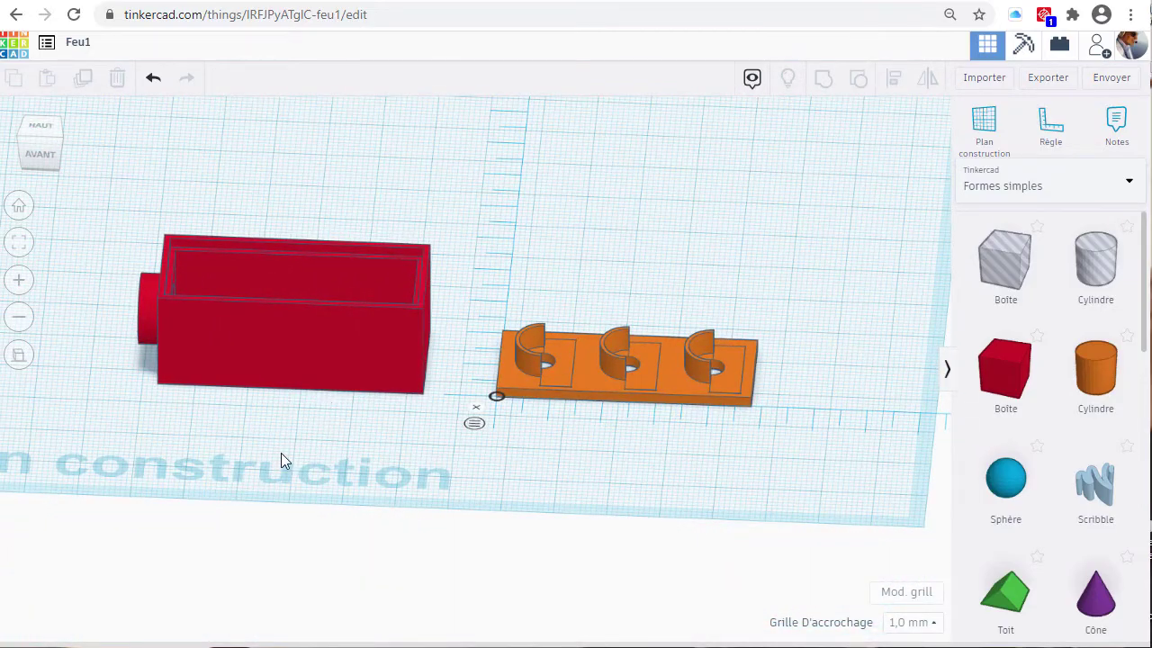
{"action": "right_click_drag", "start_coordinate": [281, 453], "coordinate": [356, 470]}
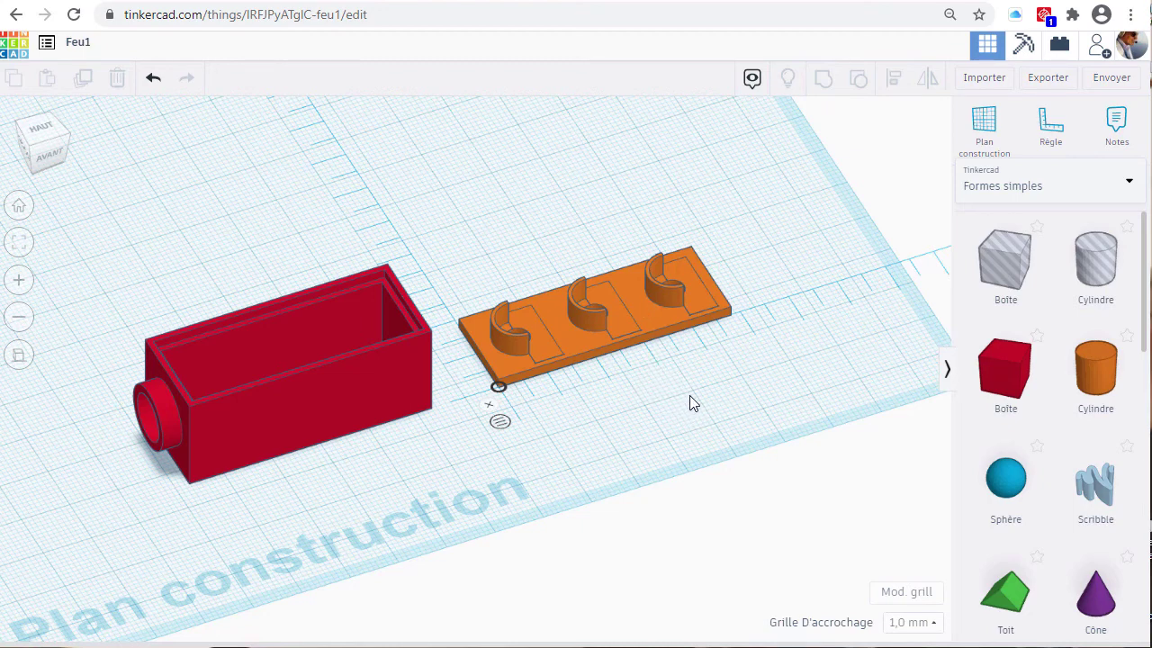
{"action": "right_click_drag", "start_coordinate": [689, 401], "coordinate": [654, 430]}
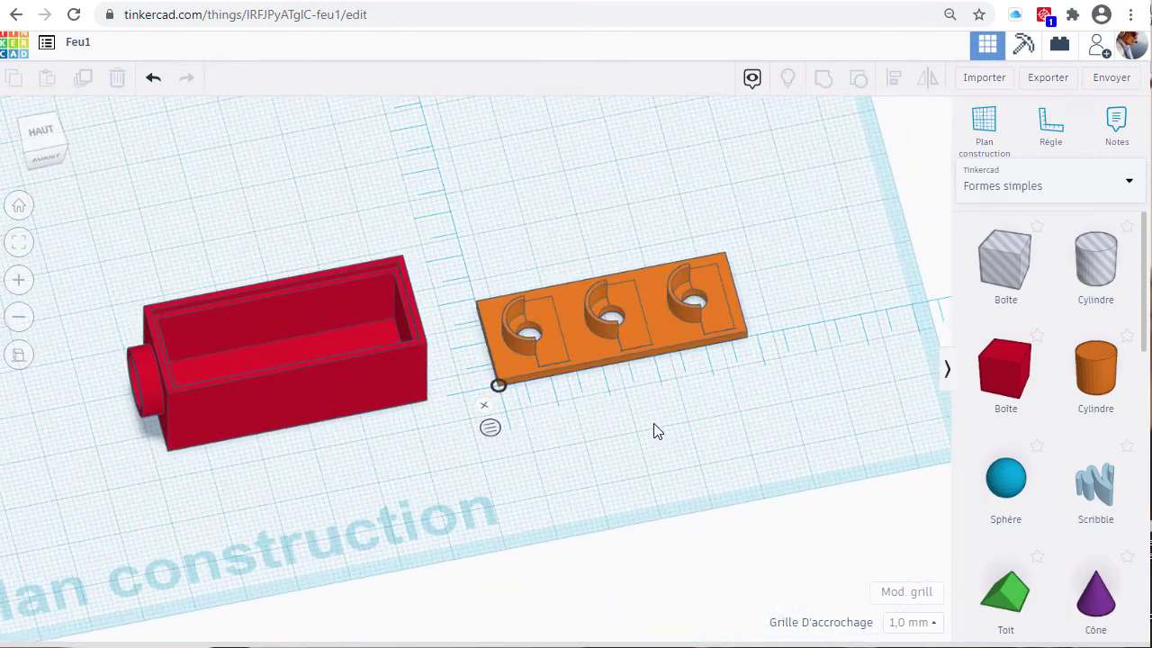
{"action": "right_click_drag", "start_coordinate": [463, 450], "coordinate": [511, 419]}
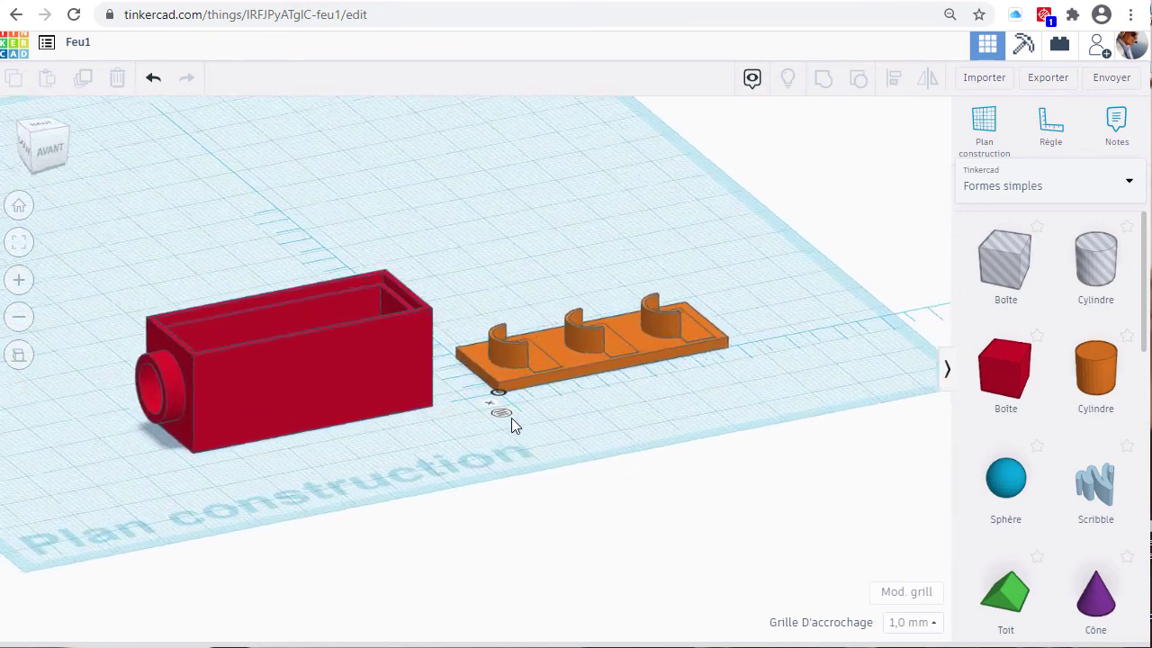
{"action": "scroll", "coordinate": [382, 343], "scroll_direction": "up", "scroll_amount": 2}
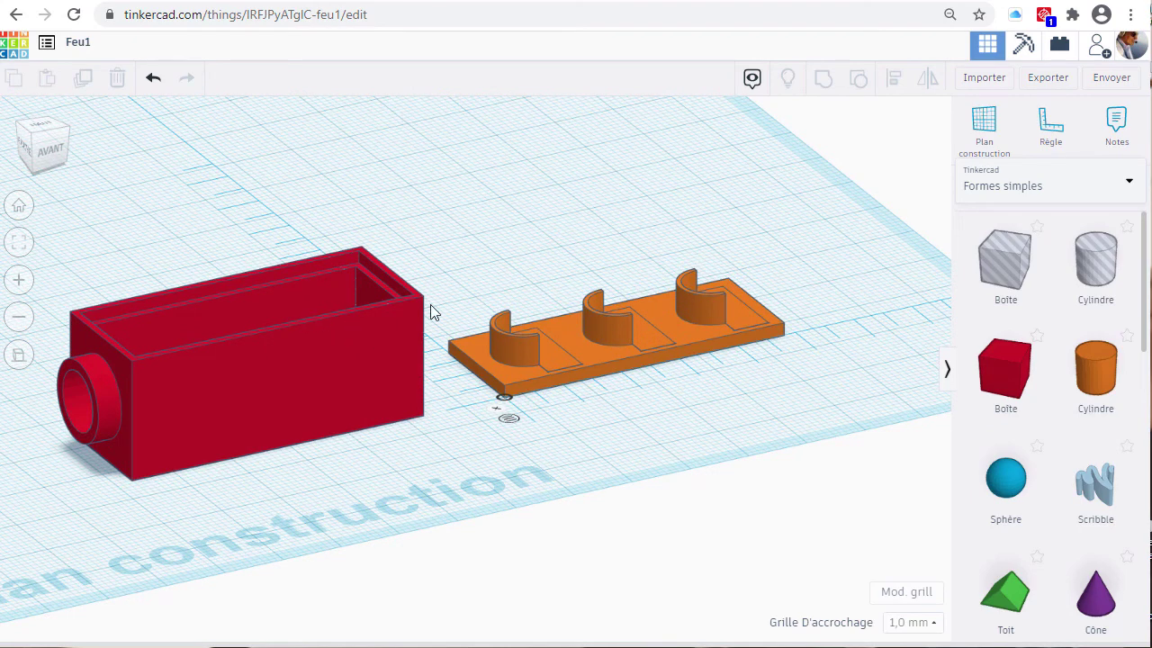
Export the whole design as an STL file, save it as Feu1.stl in the V2 folder, and return to the design dashboard.
{"action": "left_click", "coordinate": [1048, 83]}
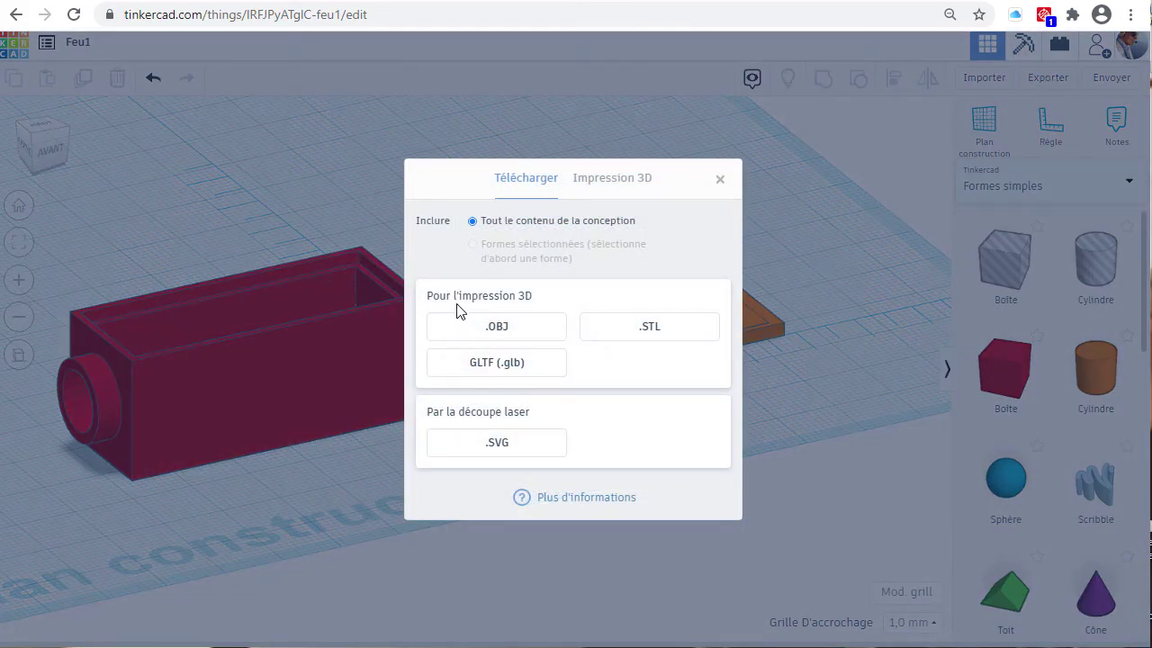
{"action": "left_click", "coordinate": [648, 331]}
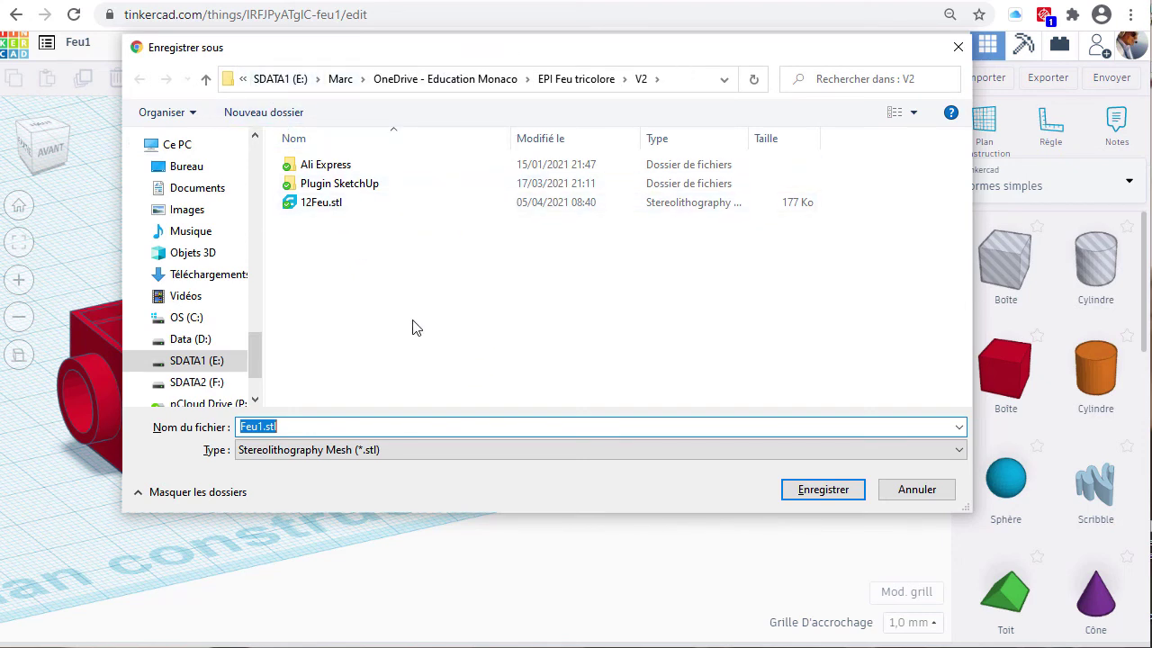
{"action": "left_click", "coordinate": [807, 495]}
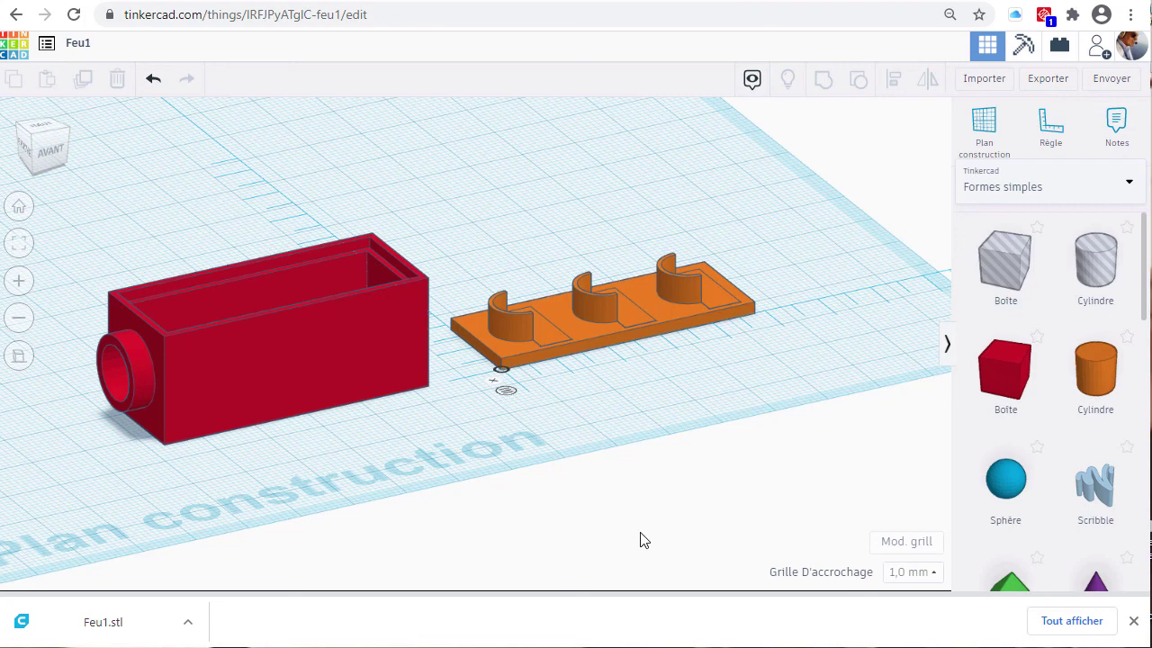
{"action": "left_click", "coordinate": [7, 47]}
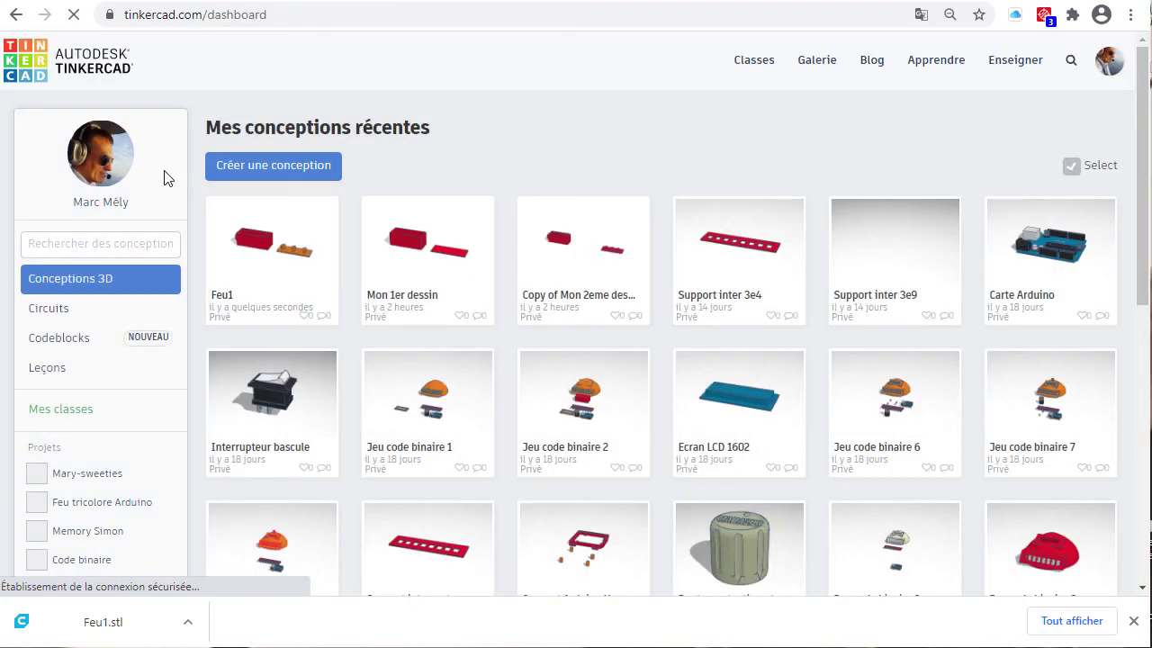
{"action": "mouse_move", "coordinate": [226, 263]}
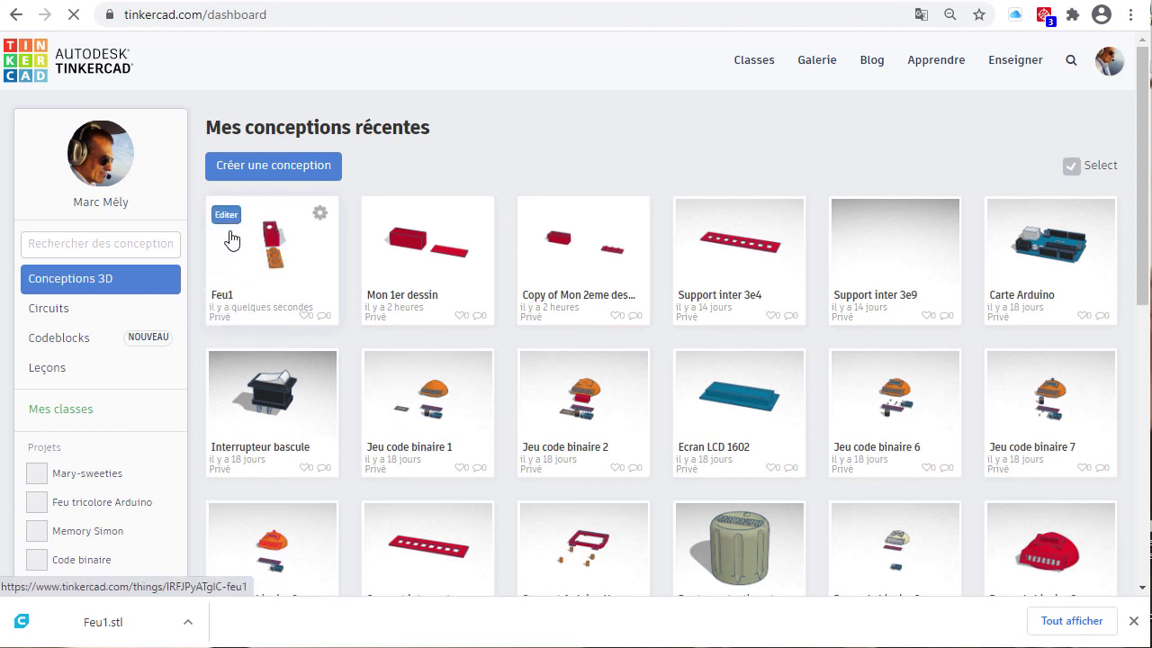